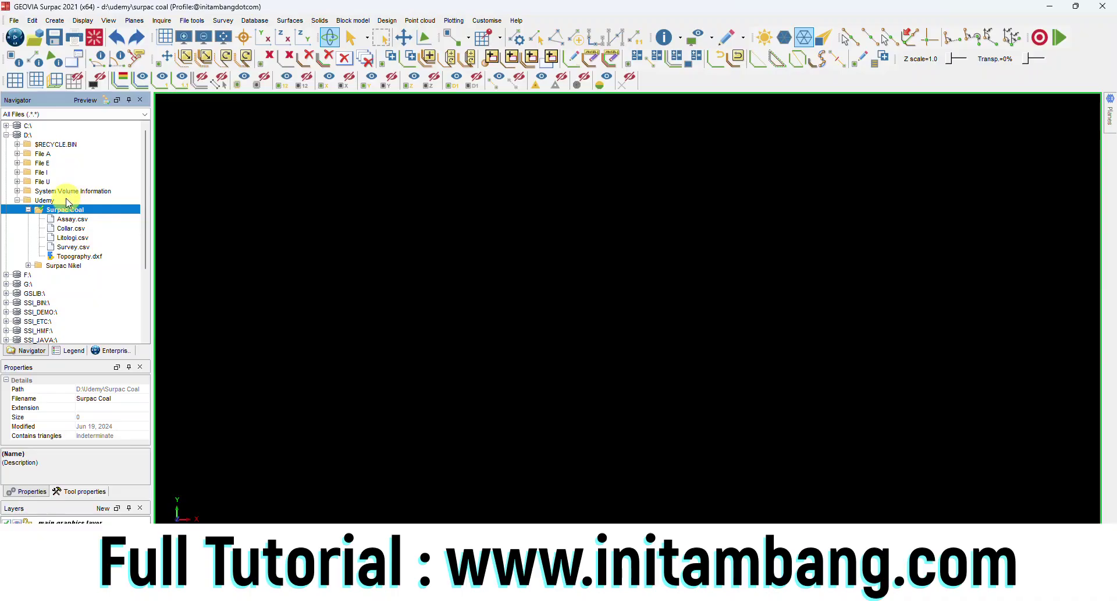
- Examine the string and DTM/3DM display styles in the legend of the main graphics layer, and return to the file tree
{"action": "left_click", "coordinate": [73, 350]}
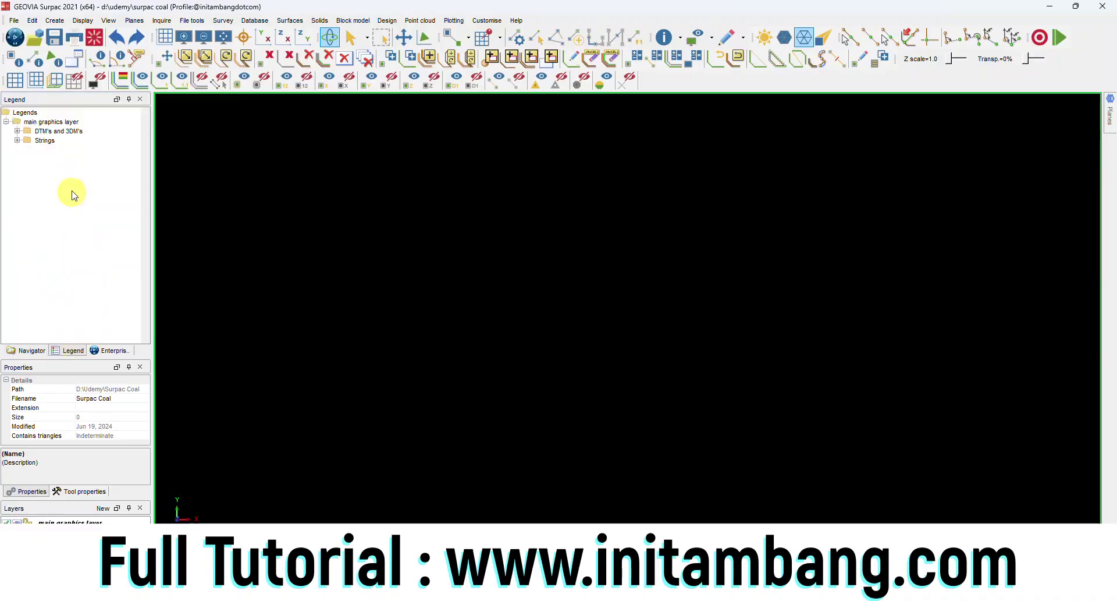
{"action": "left_click", "coordinate": [17, 140]}
{"action": "scroll", "coordinate": [68, 196], "scroll_direction": "up", "scroll_amount": 1}
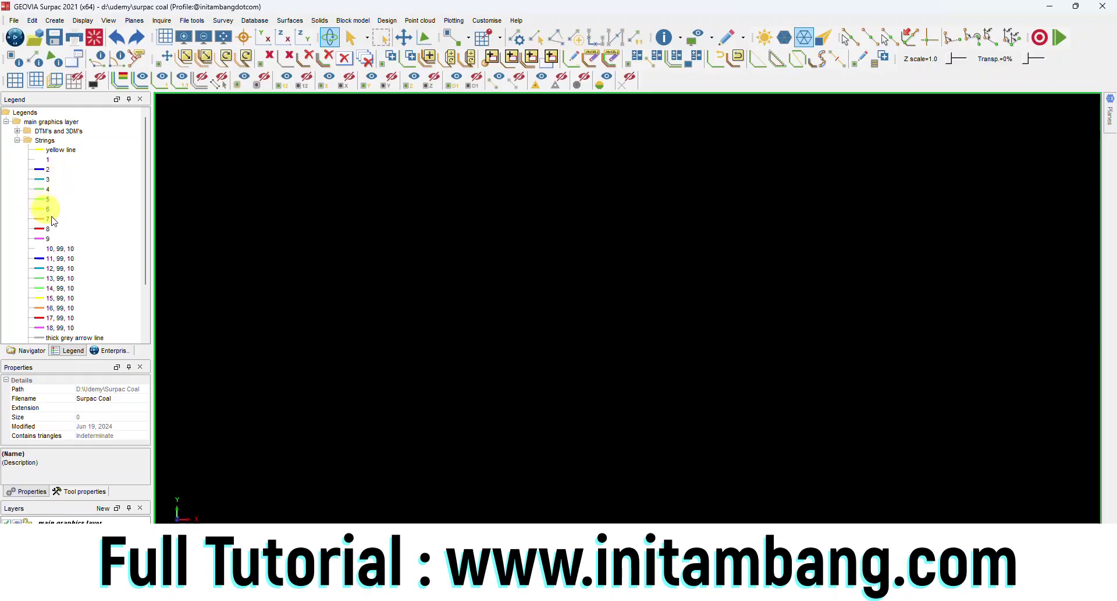
{"action": "left_click", "coordinate": [17, 131]}
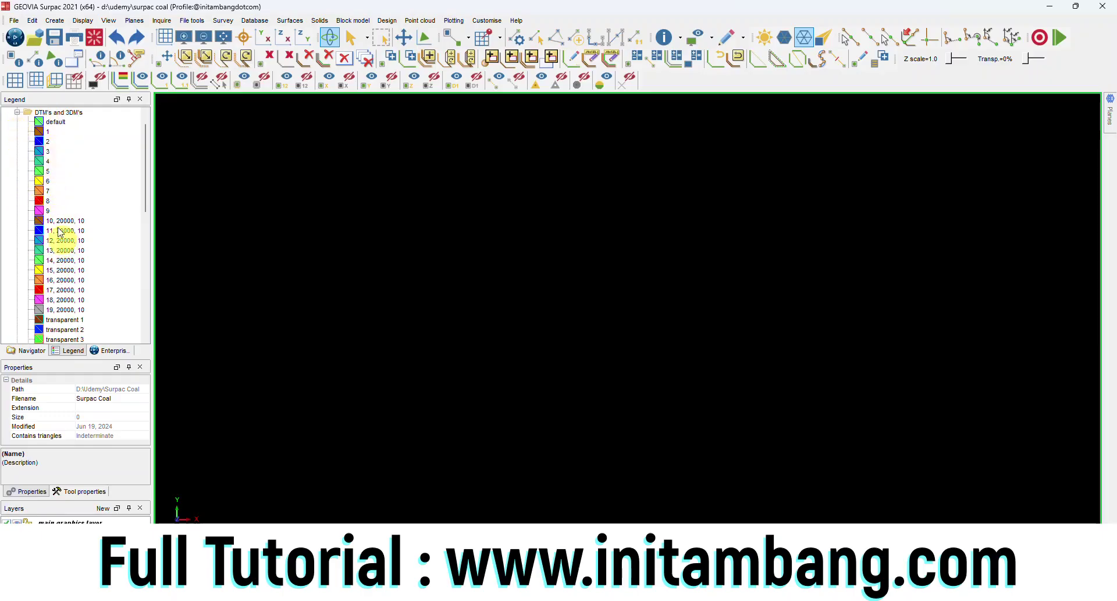
{"action": "scroll", "coordinate": [64, 211], "scroll_direction": "up", "scroll_amount": 1}
{"action": "left_click", "coordinate": [18, 131]}
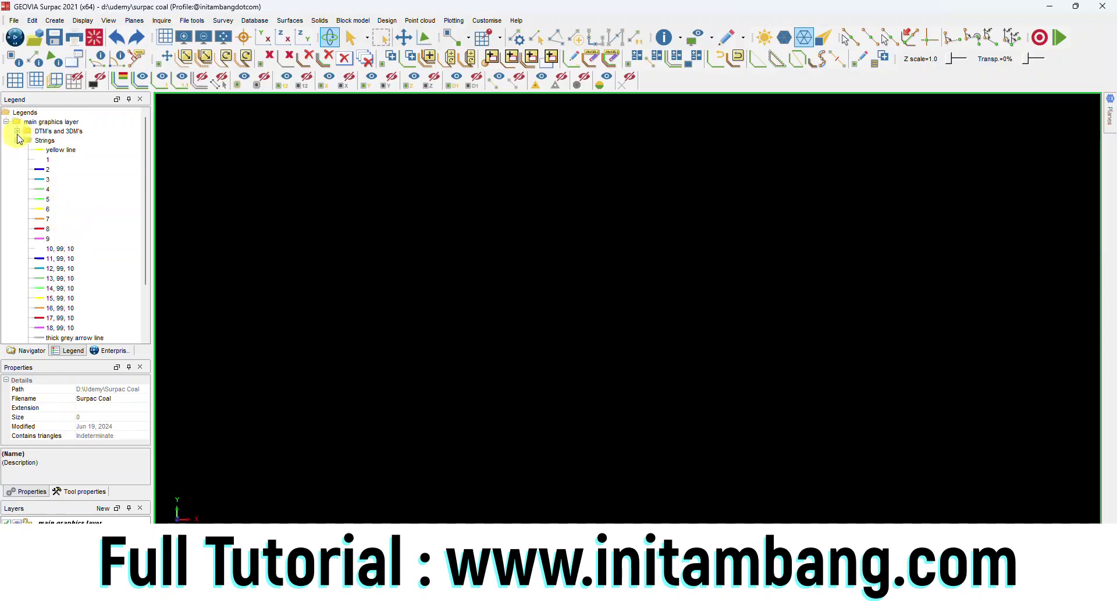
{"action": "left_click", "coordinate": [18, 140]}
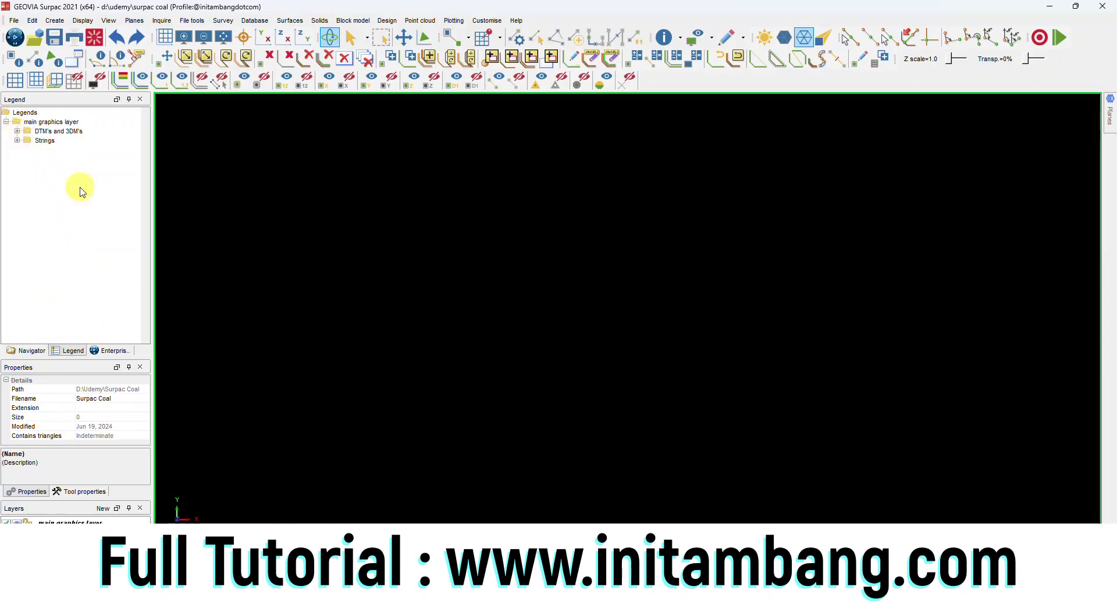
{"action": "left_click", "coordinate": [32, 350]}
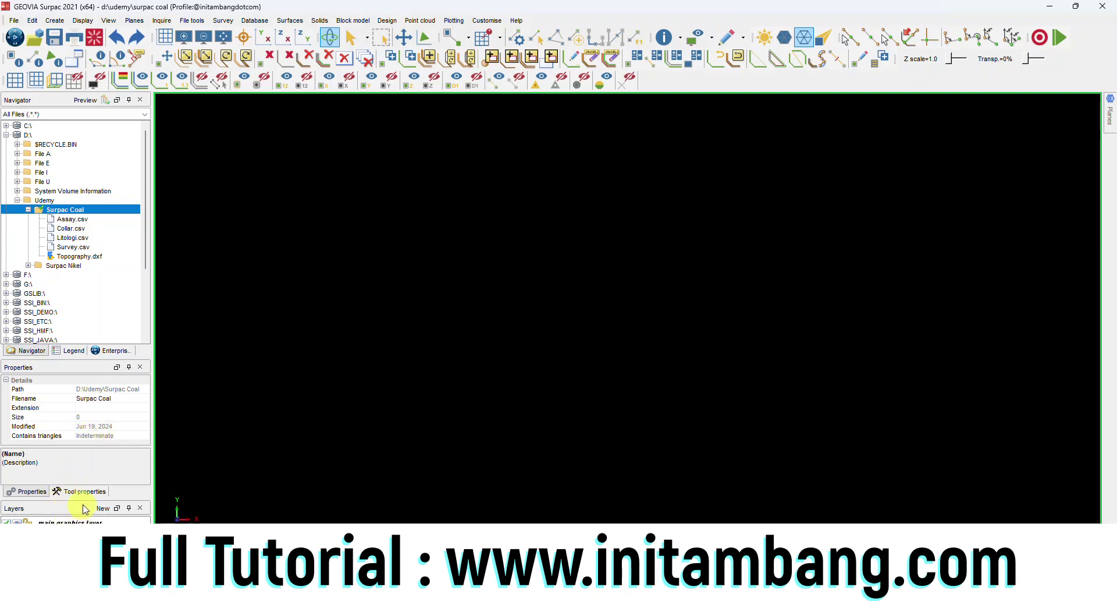
- Enlarge the Layers pane to make room for its layer list
{"action": "left_click_drag", "start_coordinate": [83, 500], "coordinate": [82, 460]}
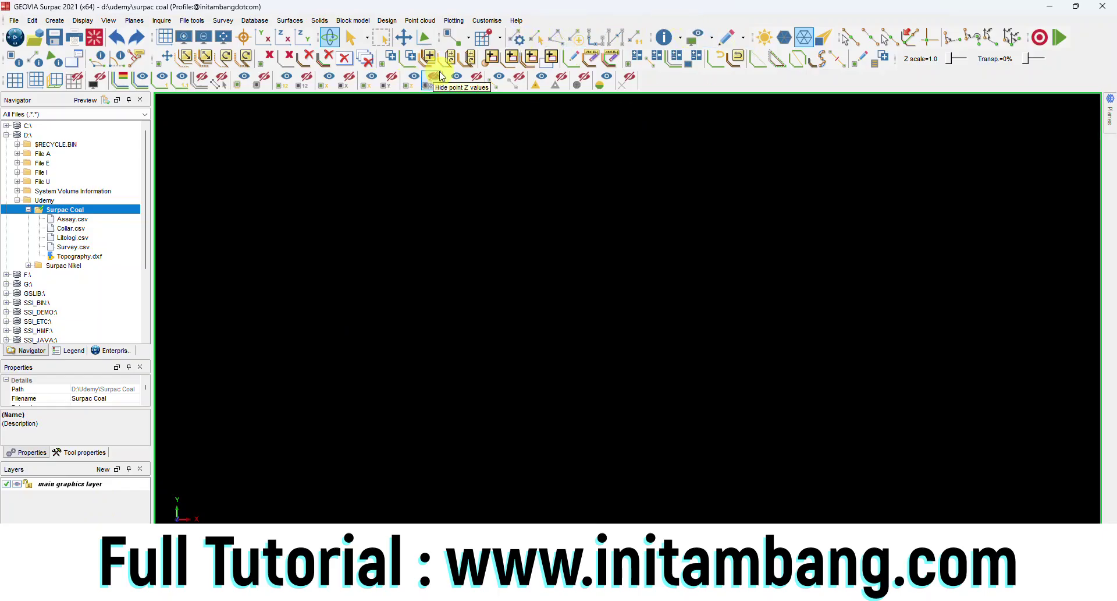
{"action": "left_click", "coordinate": [289, 21]}
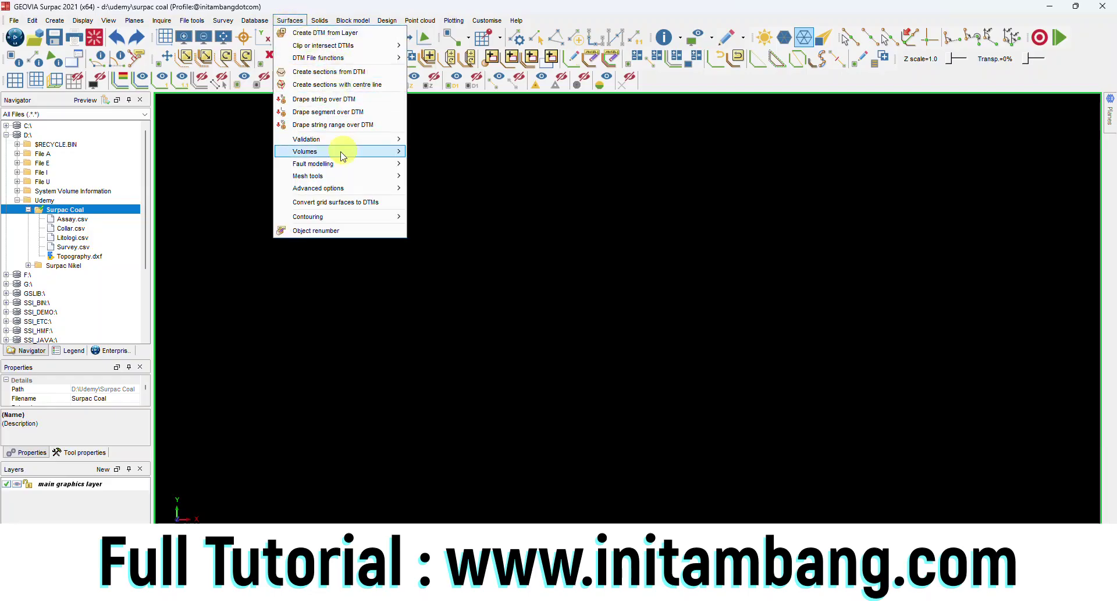
{"action": "mouse_move", "coordinate": [192, 20]}
{"action": "left_click", "coordinate": [603, 6]}
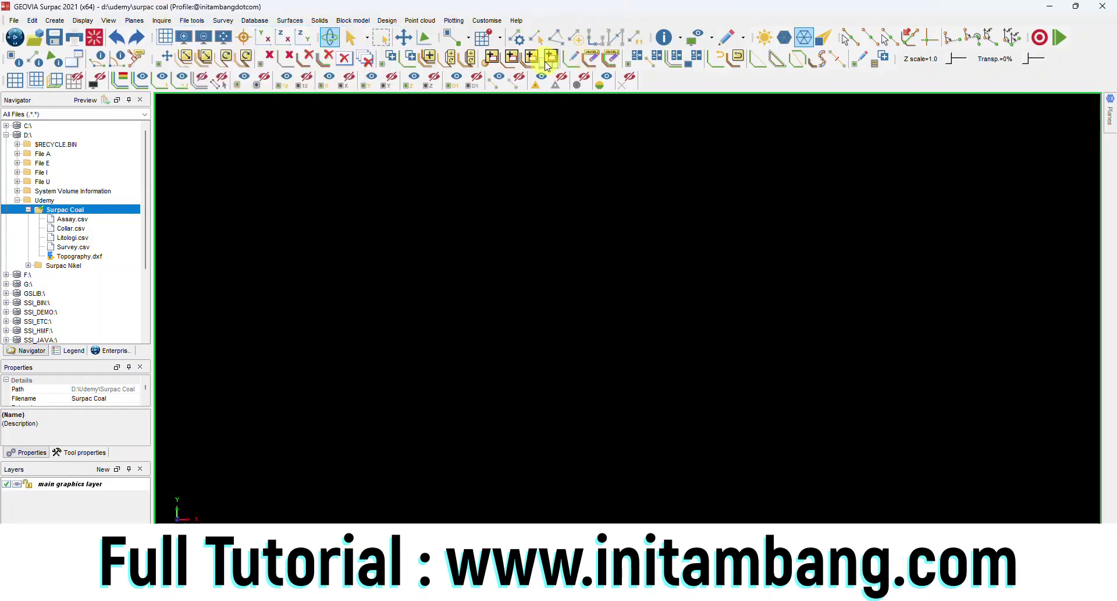
{"action": "right_click", "coordinate": [605, 24]}
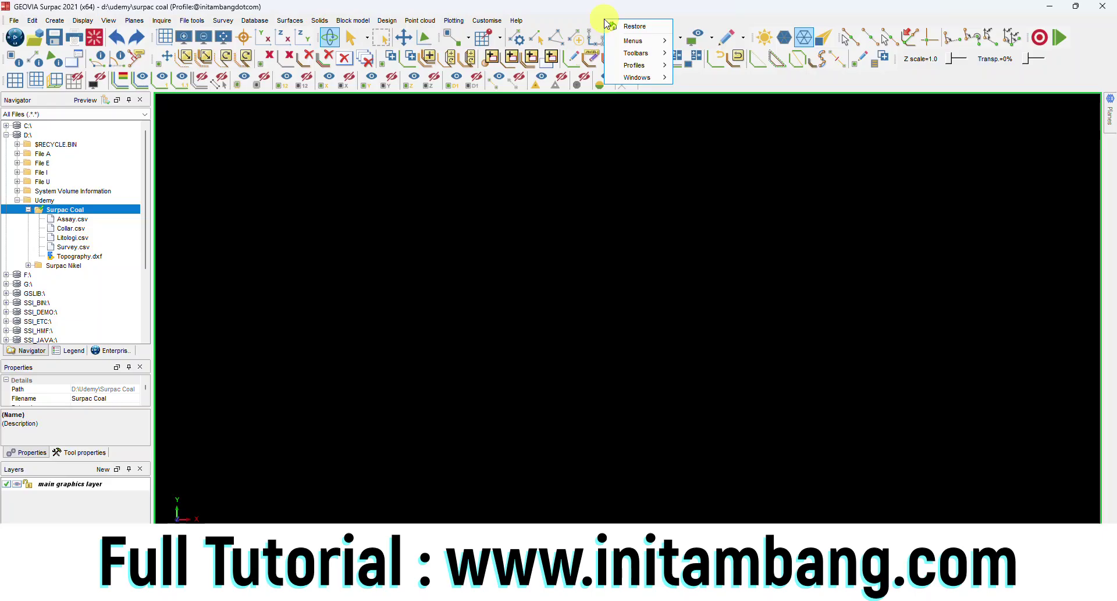
{"action": "mouse_move", "coordinate": [638, 53]}
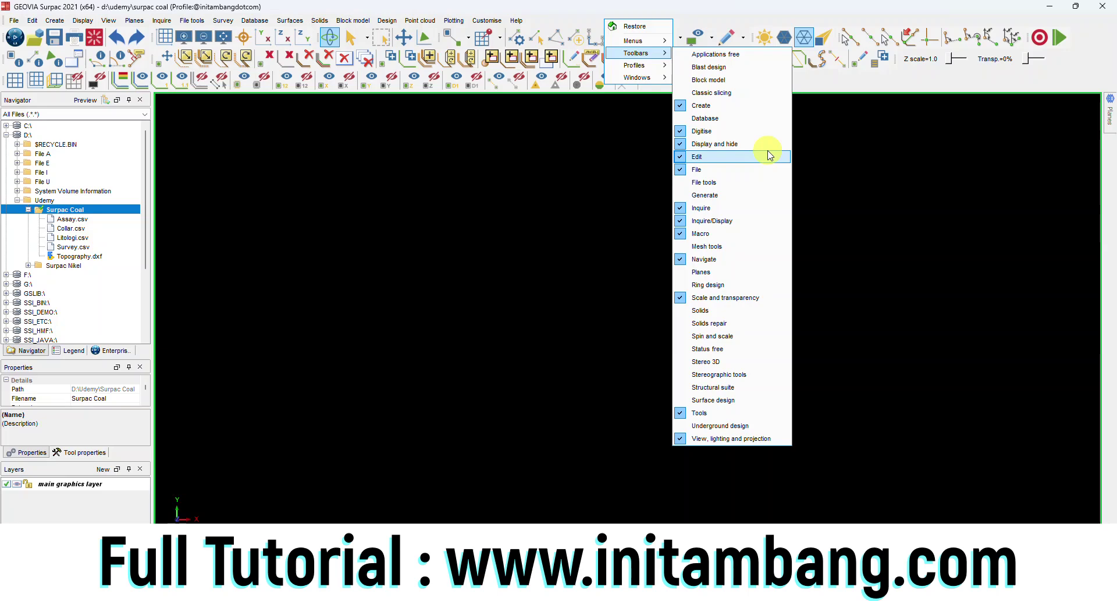
{"action": "left_click", "coordinate": [741, 4]}
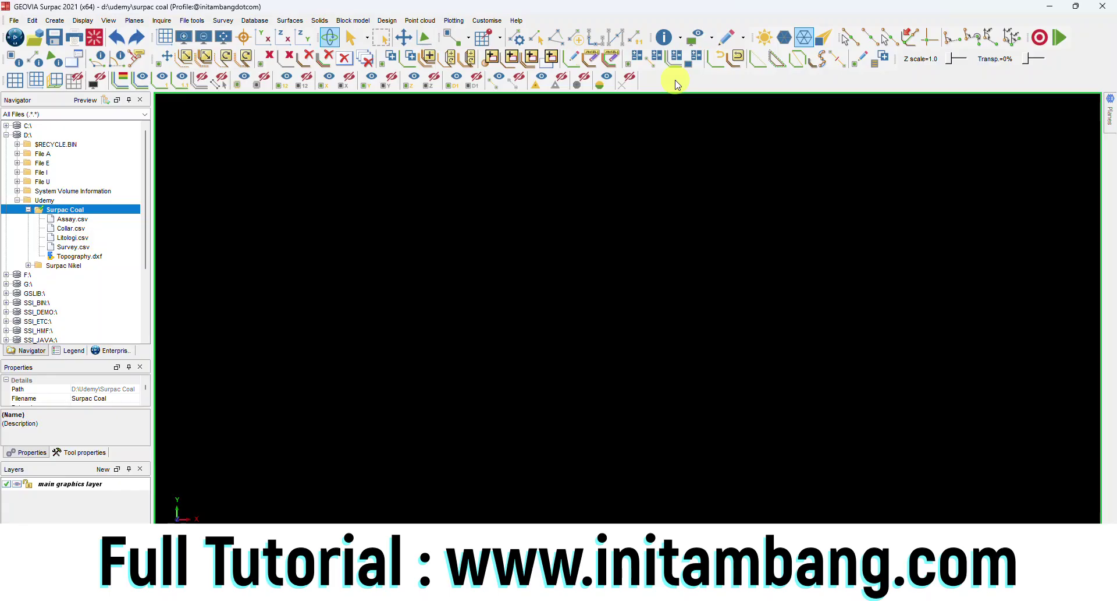
- Go through the Assay, Collar, Litologi and Survey CSV files and Topography.dxf in the Surpac Coal folder
{"action": "left_click", "coordinate": [71, 220]}
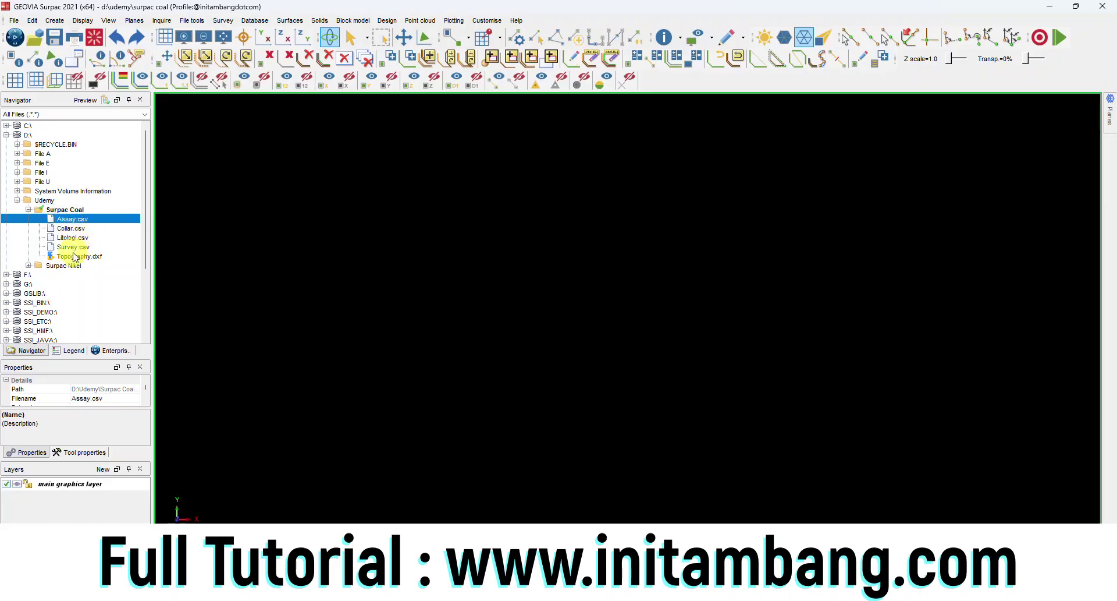
{"action": "left_click", "coordinate": [75, 256]}
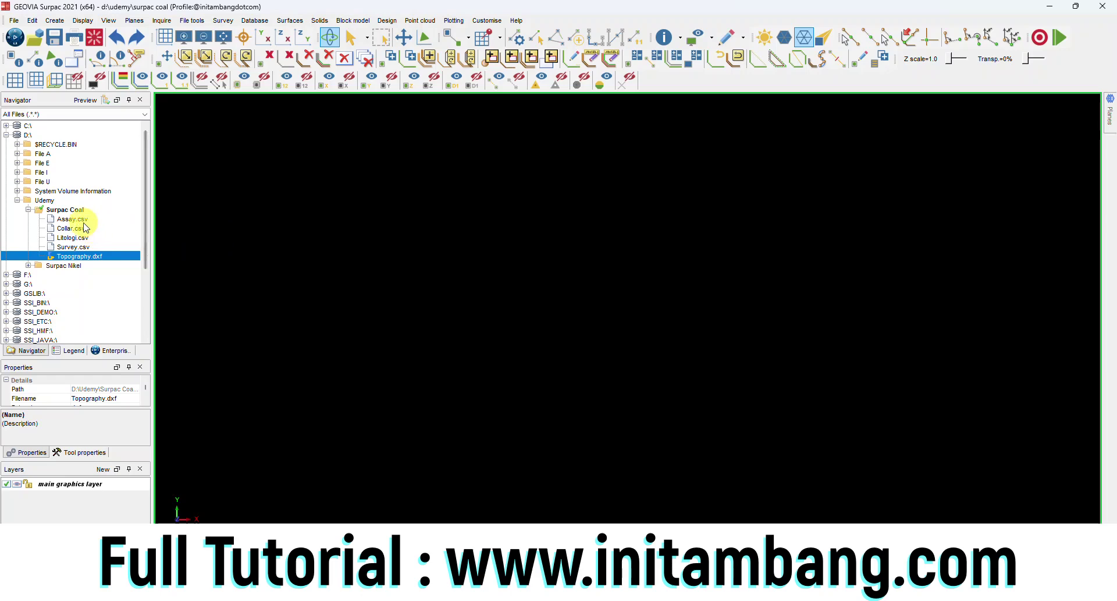
{"action": "left_click", "coordinate": [72, 220]}
{"action": "left_click", "coordinate": [73, 228]}
{"action": "left_click", "coordinate": [74, 238]}
{"action": "left_click", "coordinate": [77, 247]}
{"action": "left_click", "coordinate": [76, 256]}
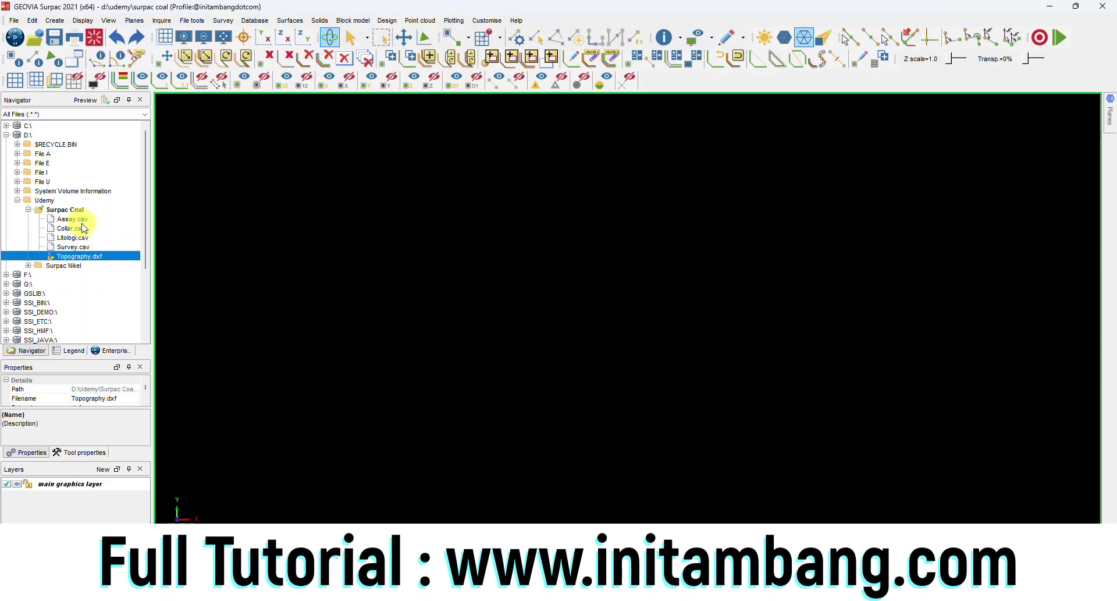
- Create a new folder named "01 dtm" inside the Surpac Coal folder
{"action": "left_click", "coordinate": [77, 212]}
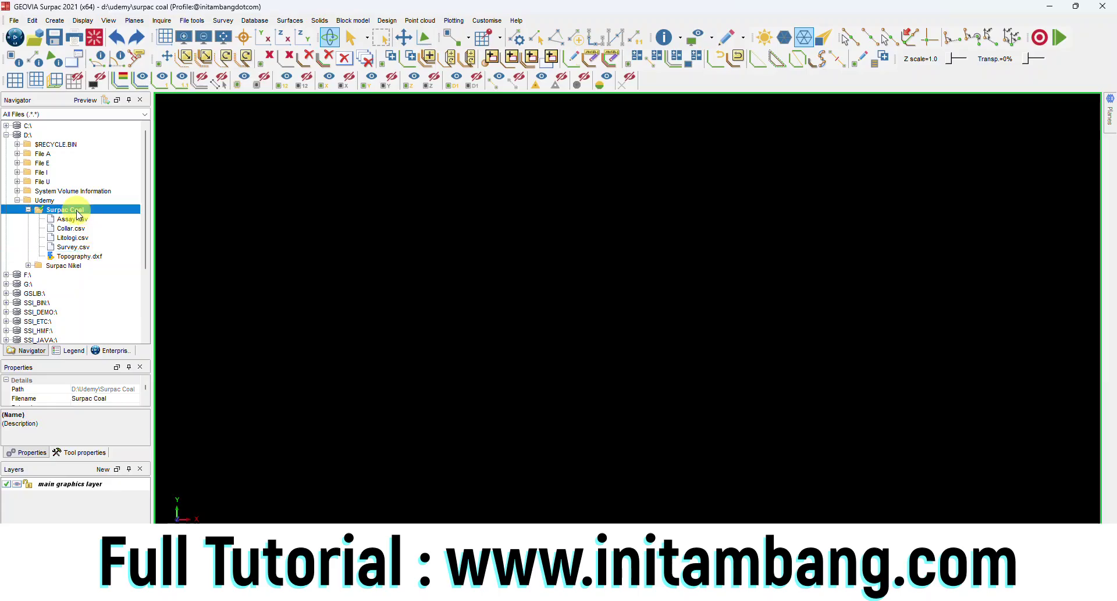
{"action": "right_click", "coordinate": [78, 215]}
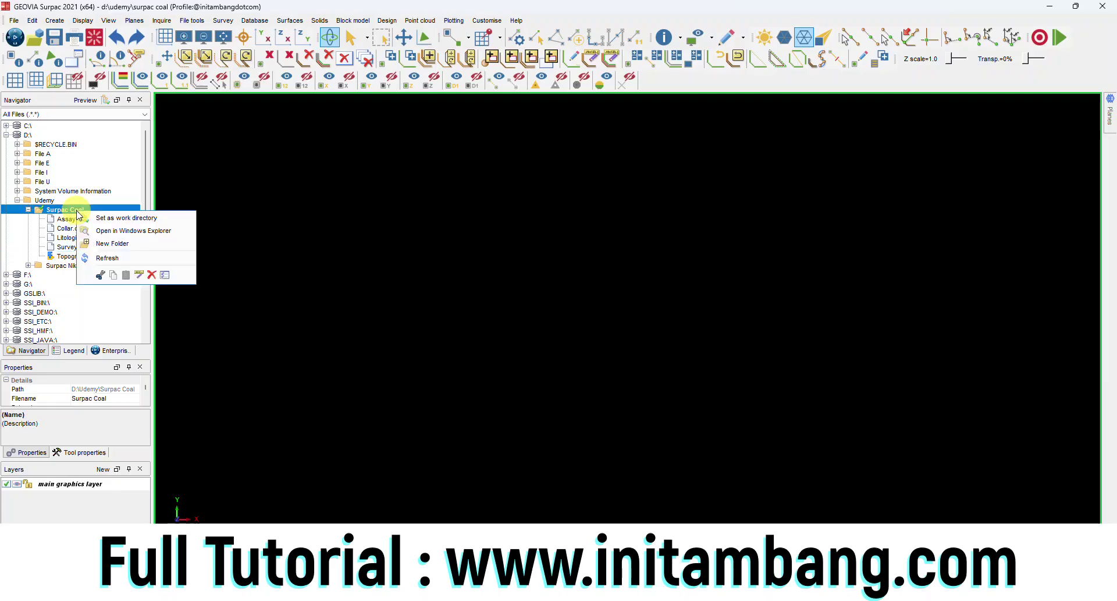
{"action": "left_click", "coordinate": [113, 244]}
{"action": "type", "text": "01 dtm"}
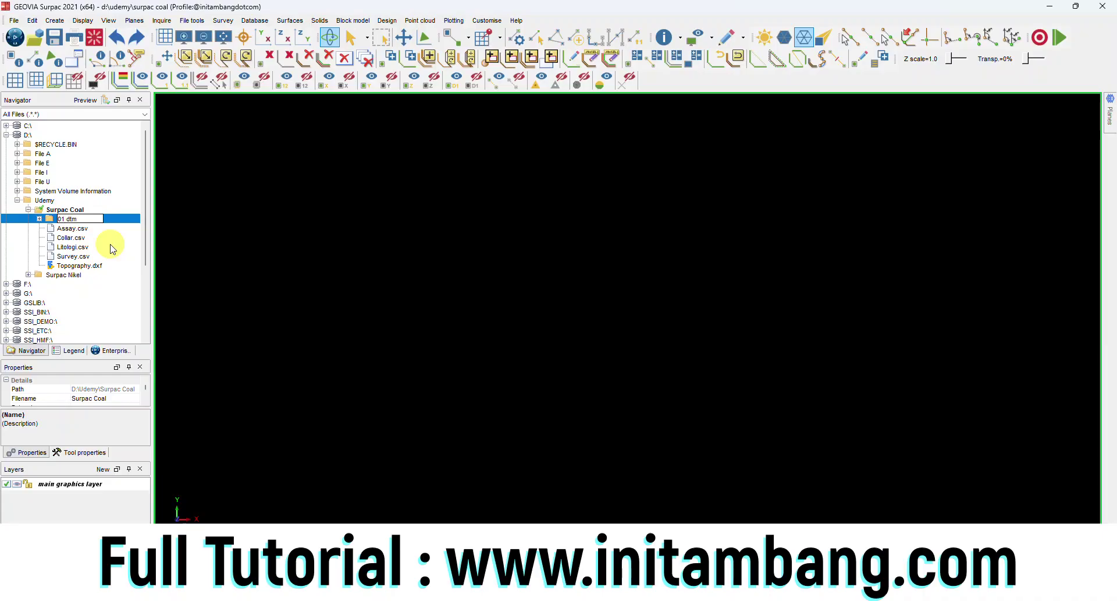
{"action": "key", "text": "Return"}
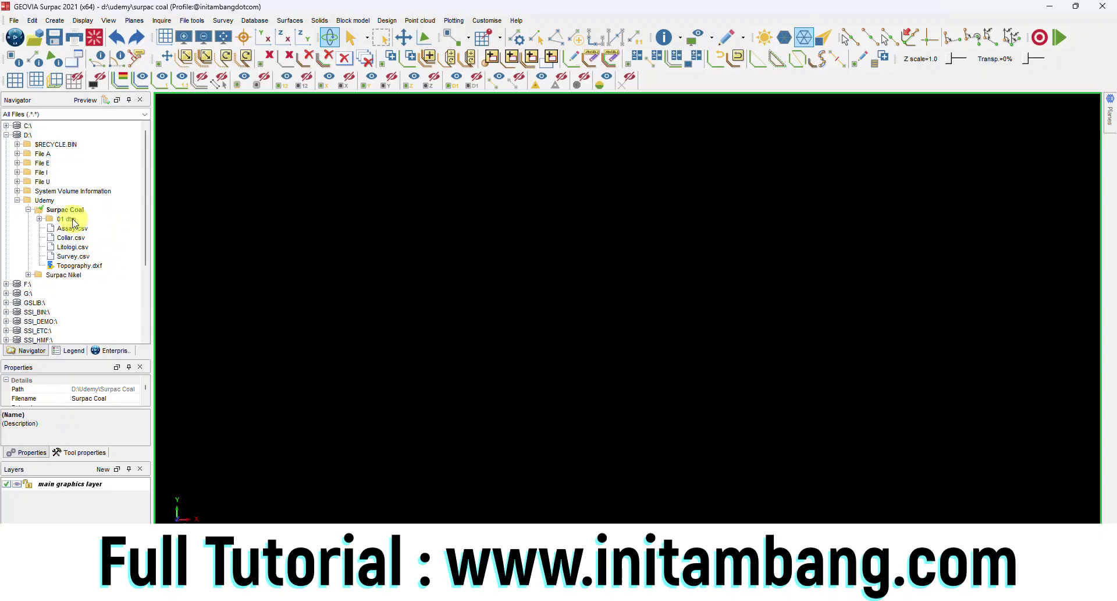
- Set the 01 dtm folder as the work directory
{"action": "left_click", "coordinate": [69, 220]}
{"action": "right_click", "coordinate": [68, 220]}
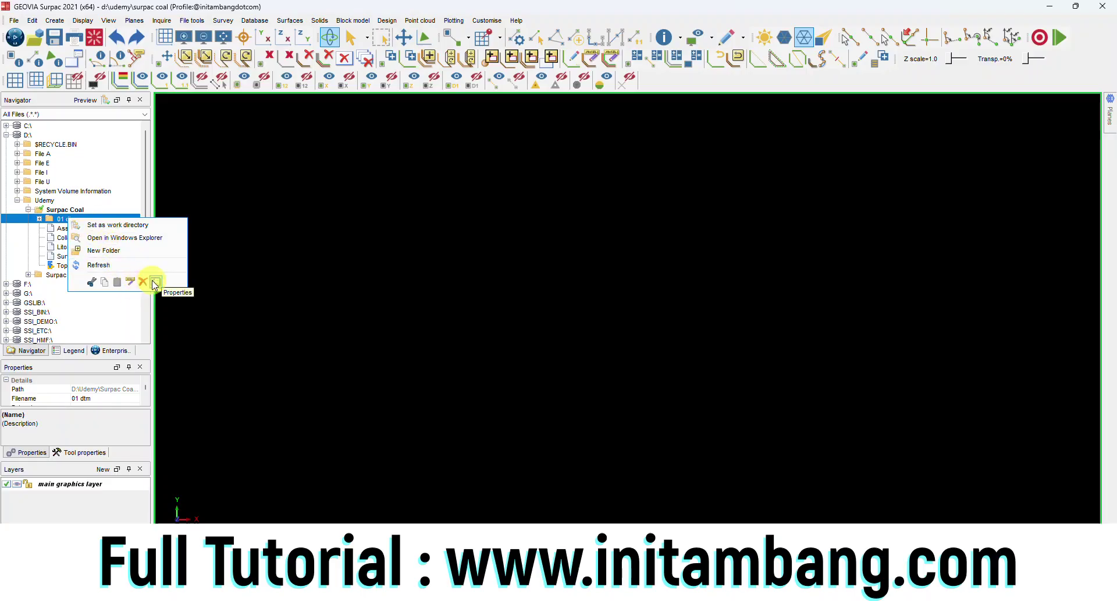
{"action": "left_click", "coordinate": [71, 215]}
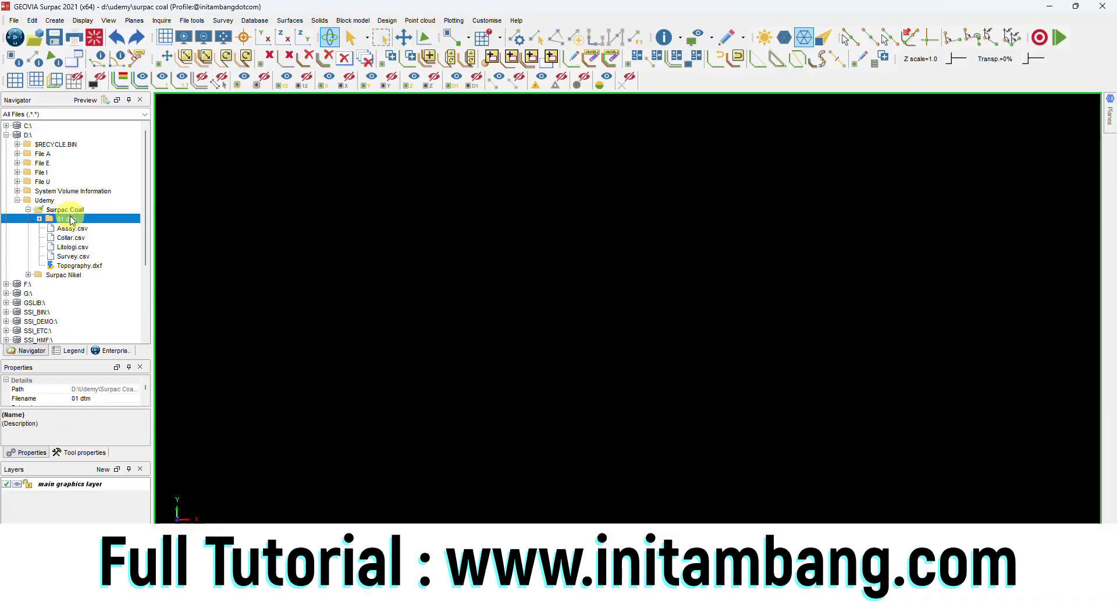
{"action": "right_click", "coordinate": [72, 220]}
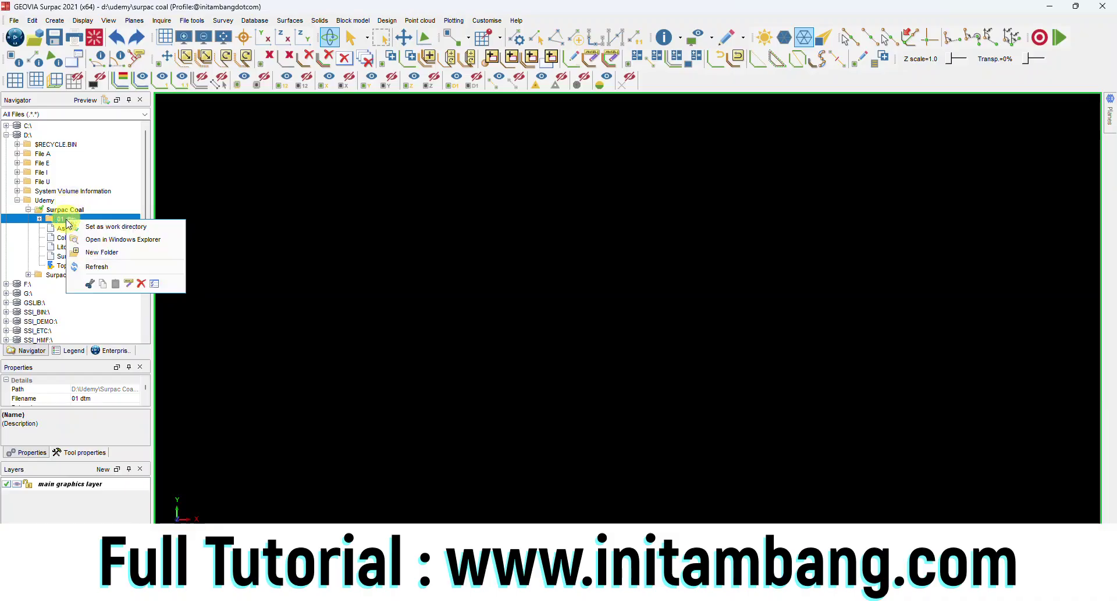
{"action": "left_click", "coordinate": [98, 222]}
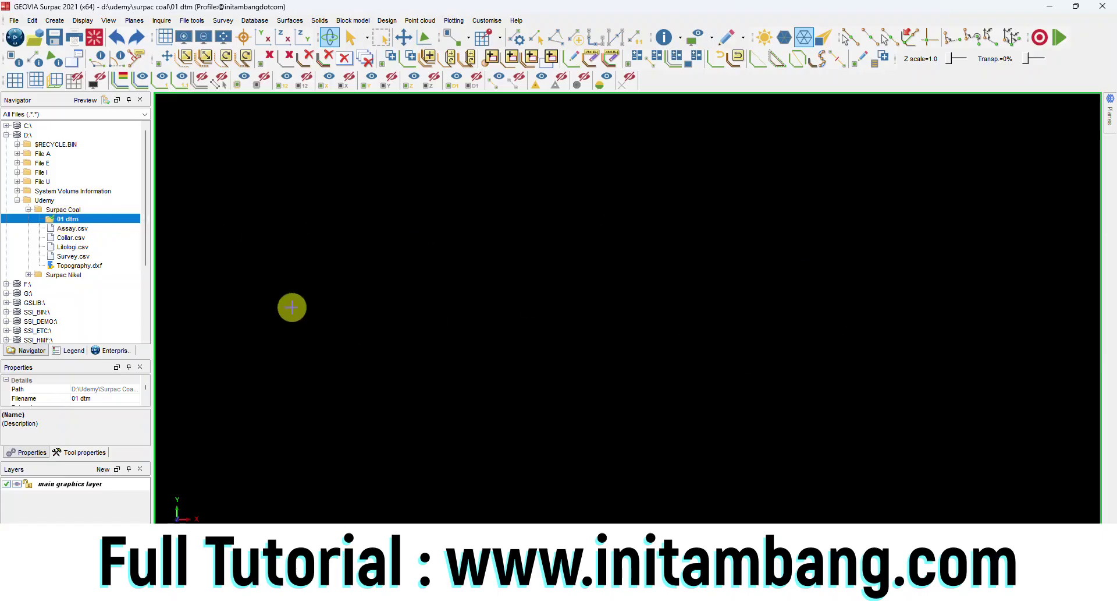
- Move Topography.dxf from the Surpac Coal folder into the 01 dtm folder and expand that folder
{"action": "left_click", "coordinate": [80, 266]}
{"action": "right_click", "coordinate": [81, 268]}
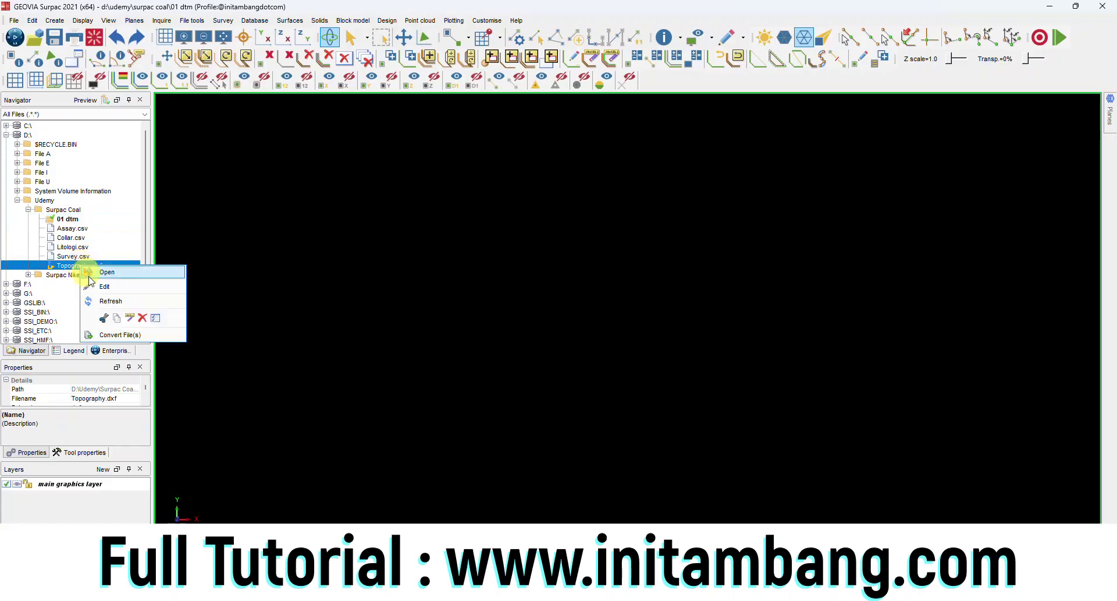
{"action": "left_click", "coordinate": [103, 317]}
{"action": "left_click", "coordinate": [69, 219]}
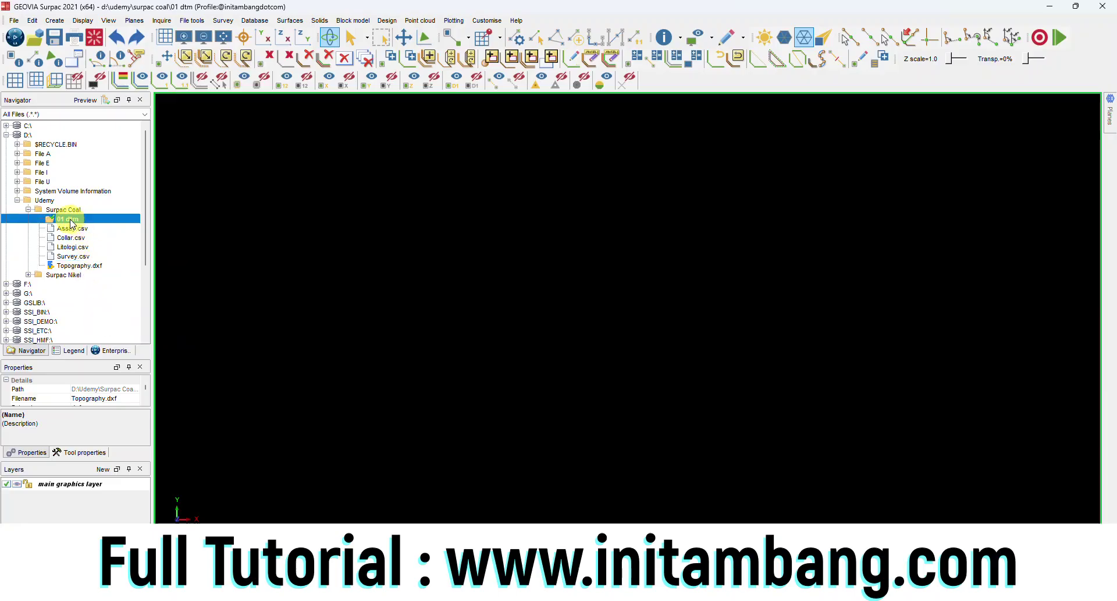
{"action": "right_click", "coordinate": [69, 220]}
{"action": "left_click", "coordinate": [123, 283]}
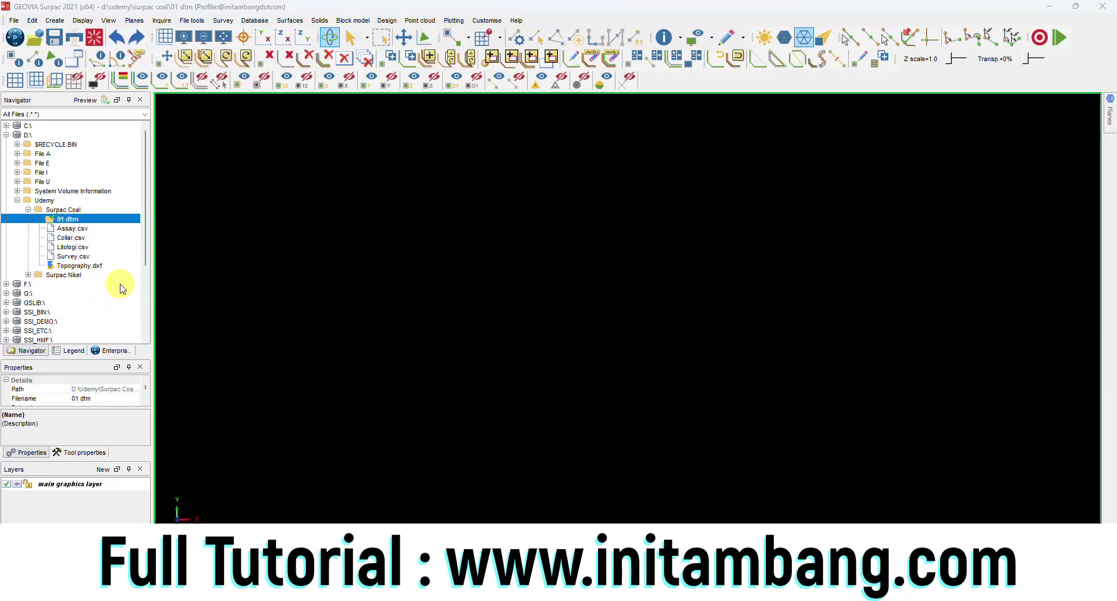
{"action": "left_click", "coordinate": [40, 219]}
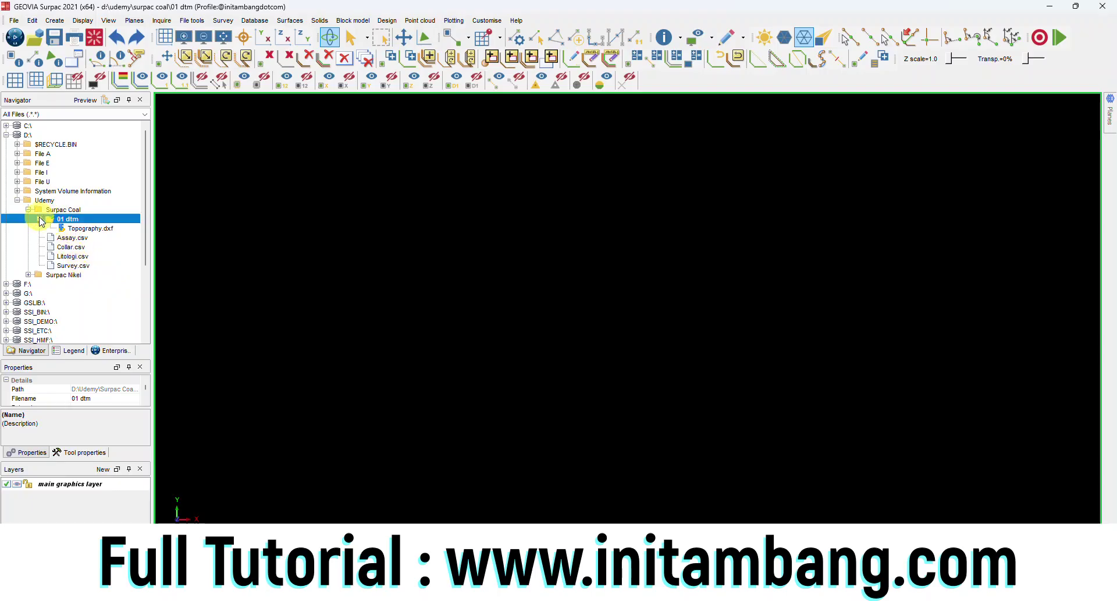
- Open Topography.dxf from the 01 dtm folder and reset the graphics to clear it from the view
{"action": "right_click", "coordinate": [104, 232]}
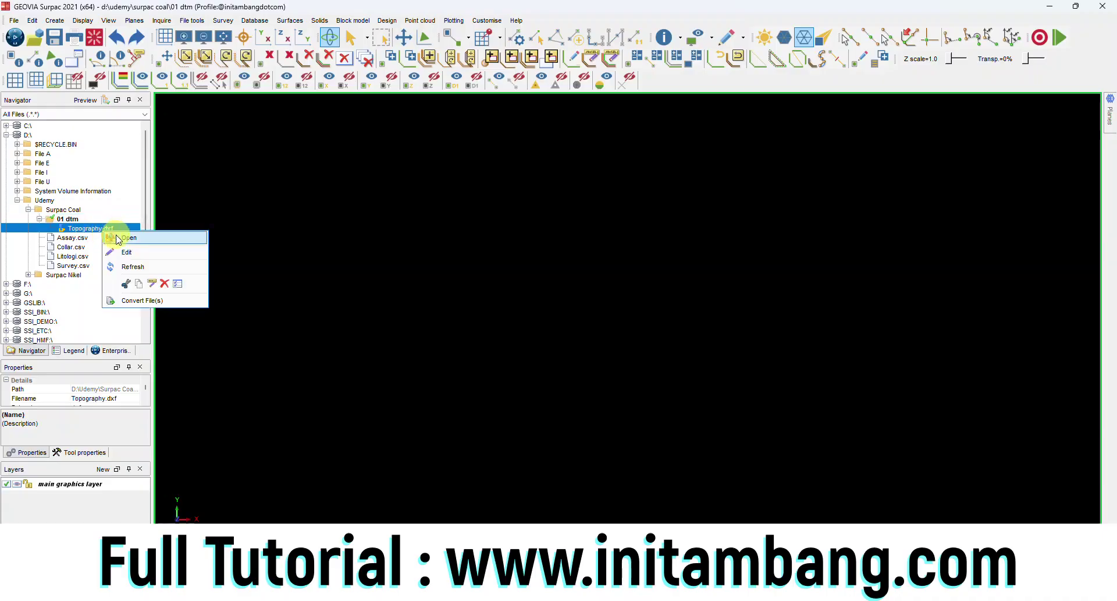
{"action": "left_click", "coordinate": [118, 239]}
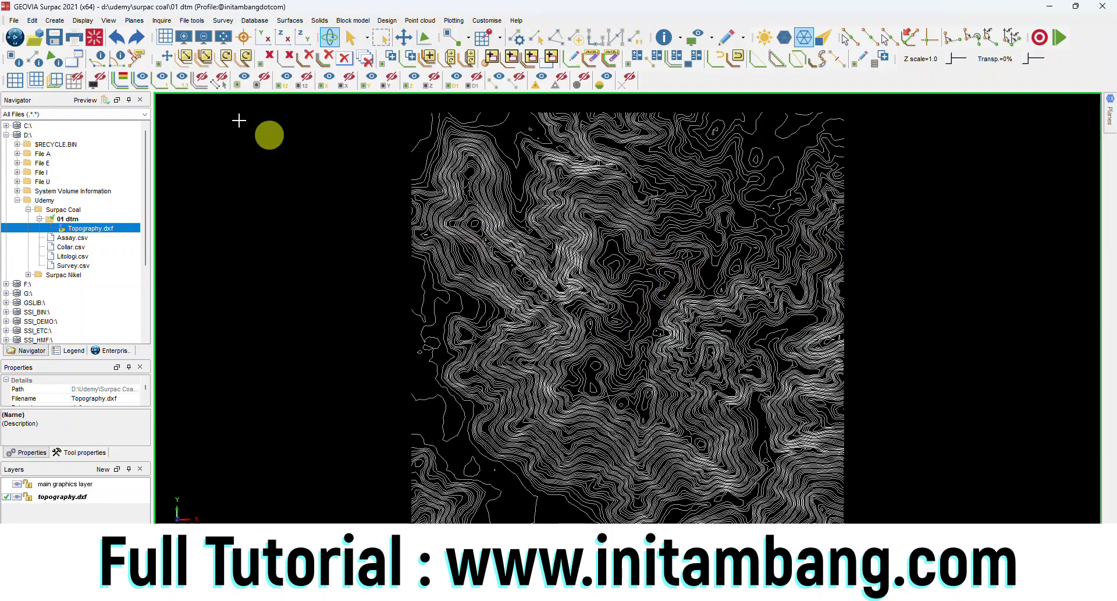
{"action": "left_click", "coordinate": [94, 39]}
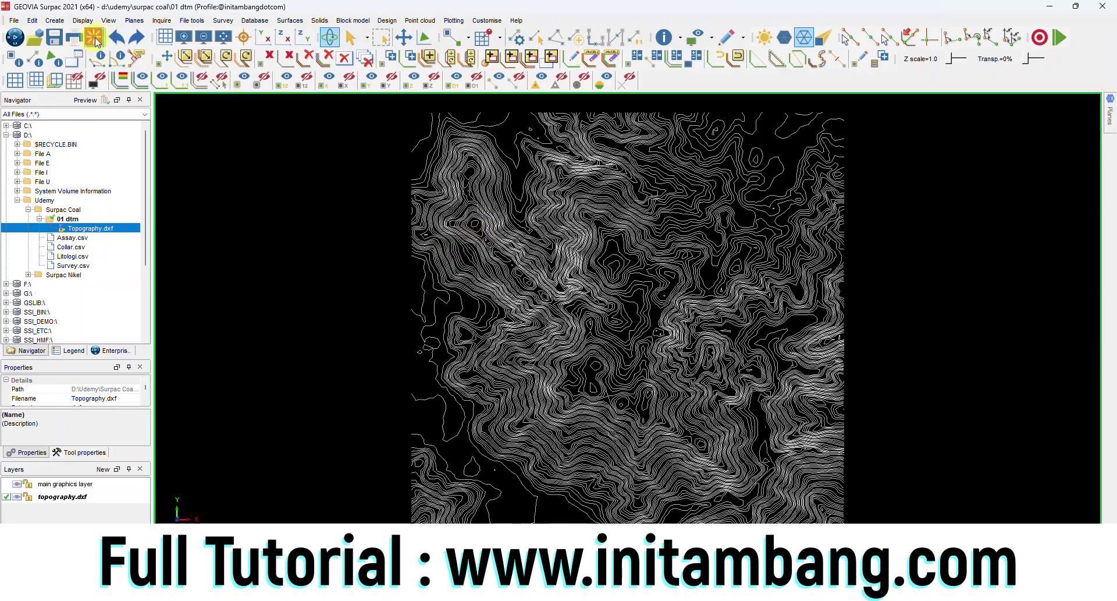
{"action": "left_click", "coordinate": [94, 38]}
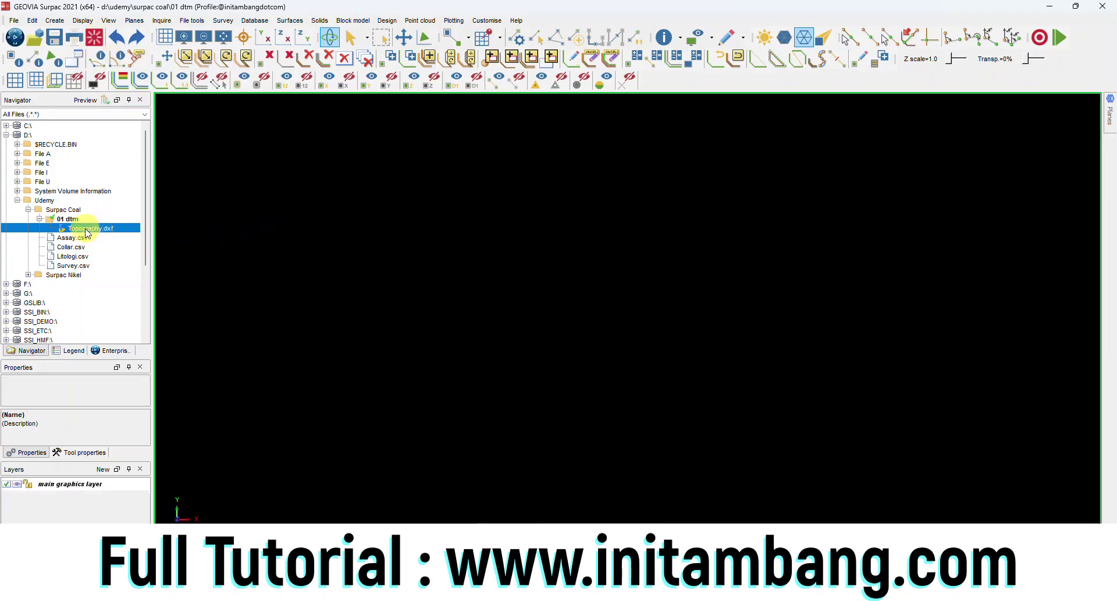
- Load Topography.dxf from the 01 dtm folder into the empty graphics view
{"action": "left_click_drag", "start_coordinate": [80, 231], "coordinate": [686, 267]}
{"action": "left_click", "coordinate": [492, 274]}
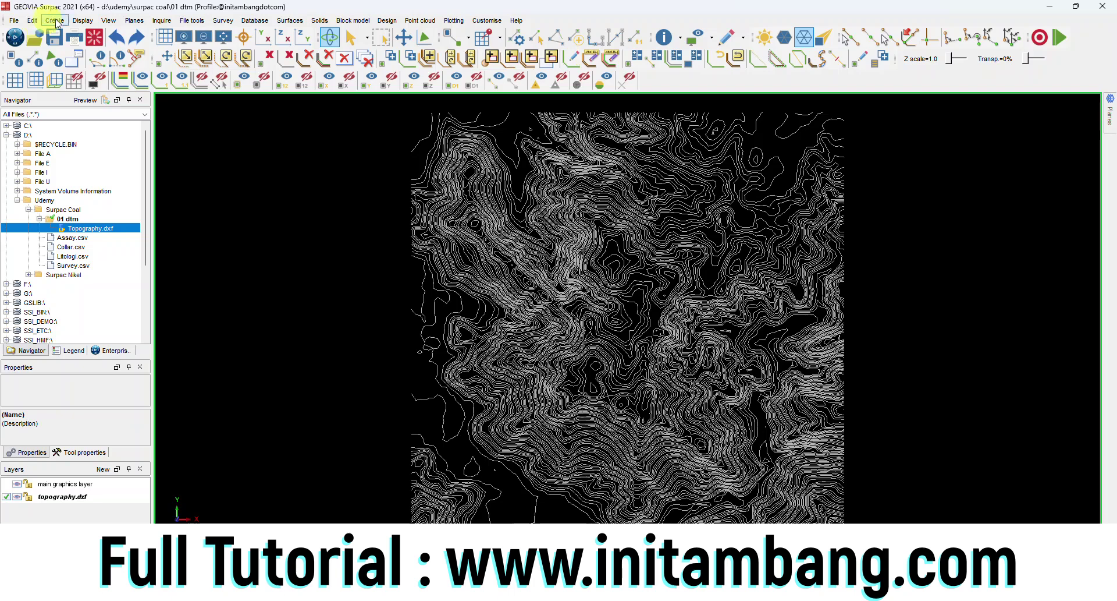
- Set up drawing point attributes for the topography.dxf layer with z as the description field
{"action": "left_click", "coordinate": [82, 21]}
{"action": "mouse_move", "coordinate": [95, 35]}
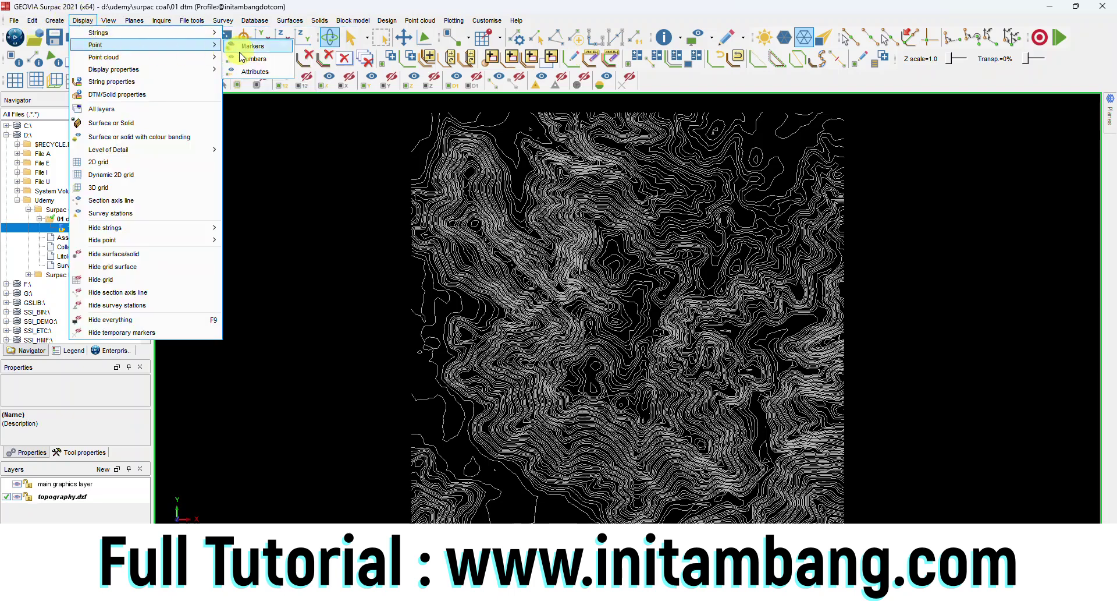
{"action": "left_click", "coordinate": [251, 72]}
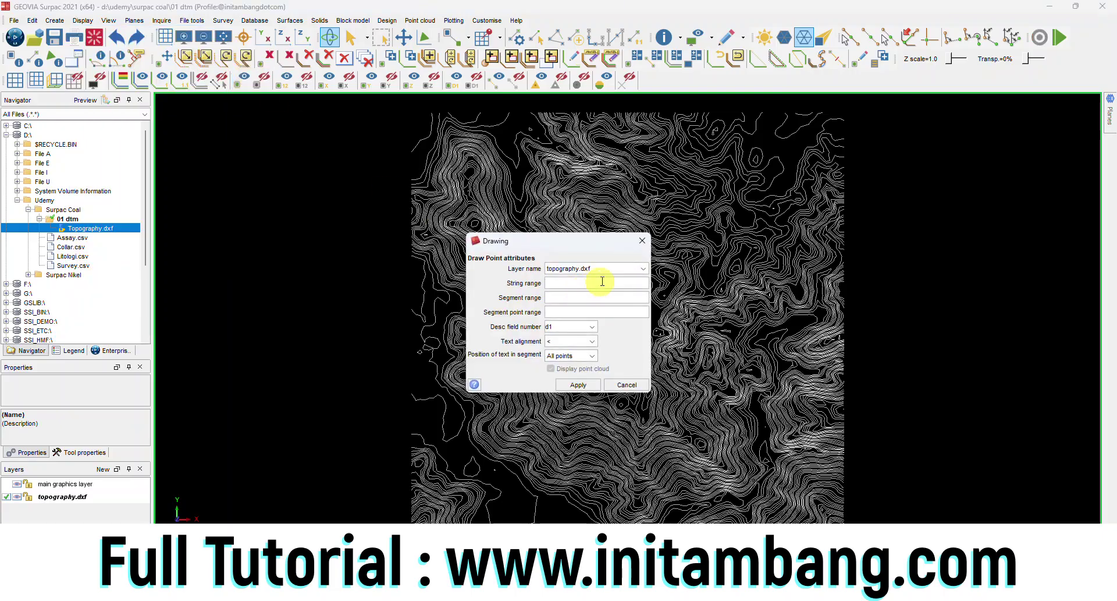
{"action": "left_click", "coordinate": [587, 283]}
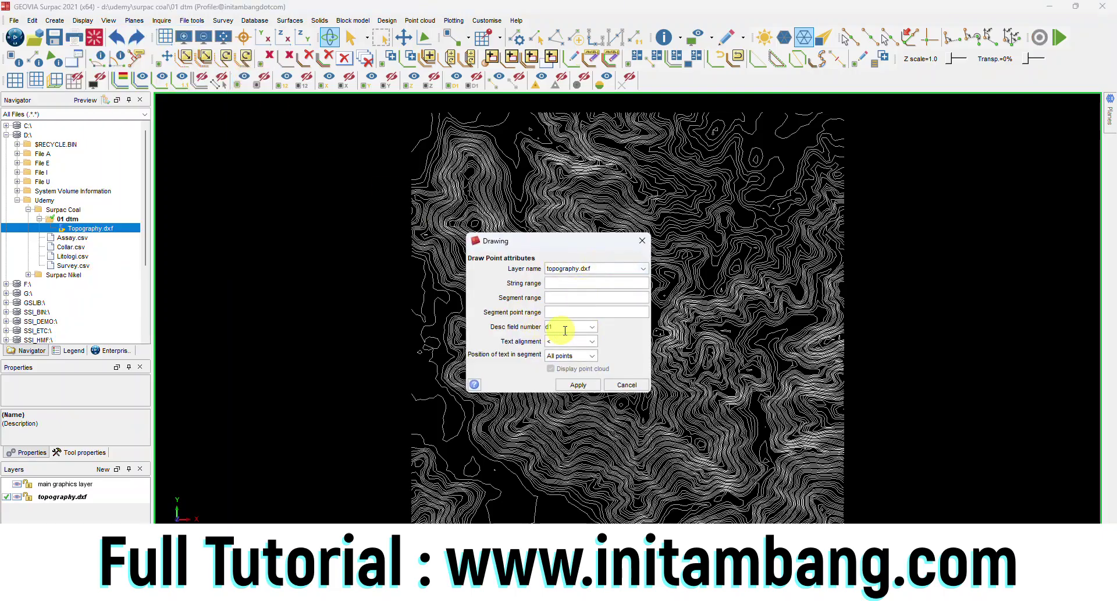
{"action": "left_click", "coordinate": [592, 327]}
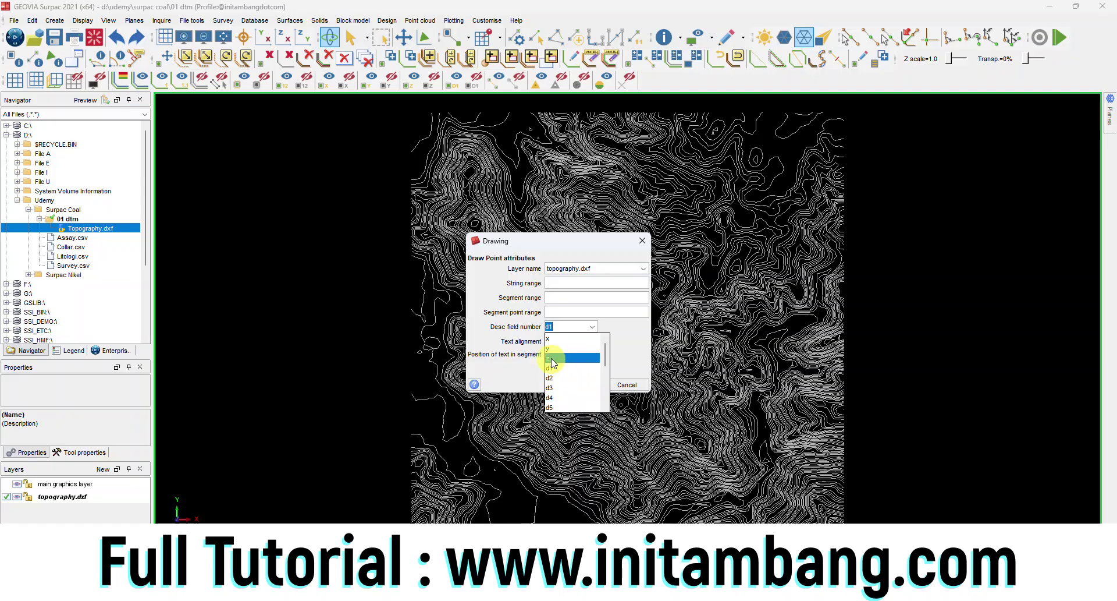
{"action": "left_click", "coordinate": [552, 359]}
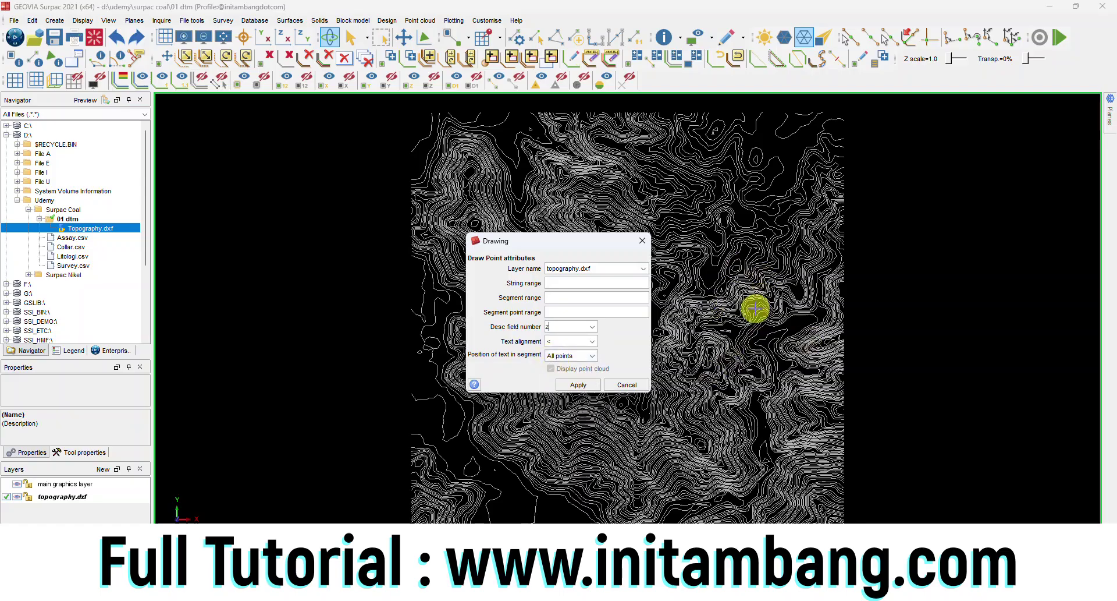
{"action": "left_click", "coordinate": [591, 342]}
{"action": "left_click", "coordinate": [591, 342]}
{"action": "left_click", "coordinate": [592, 358]}
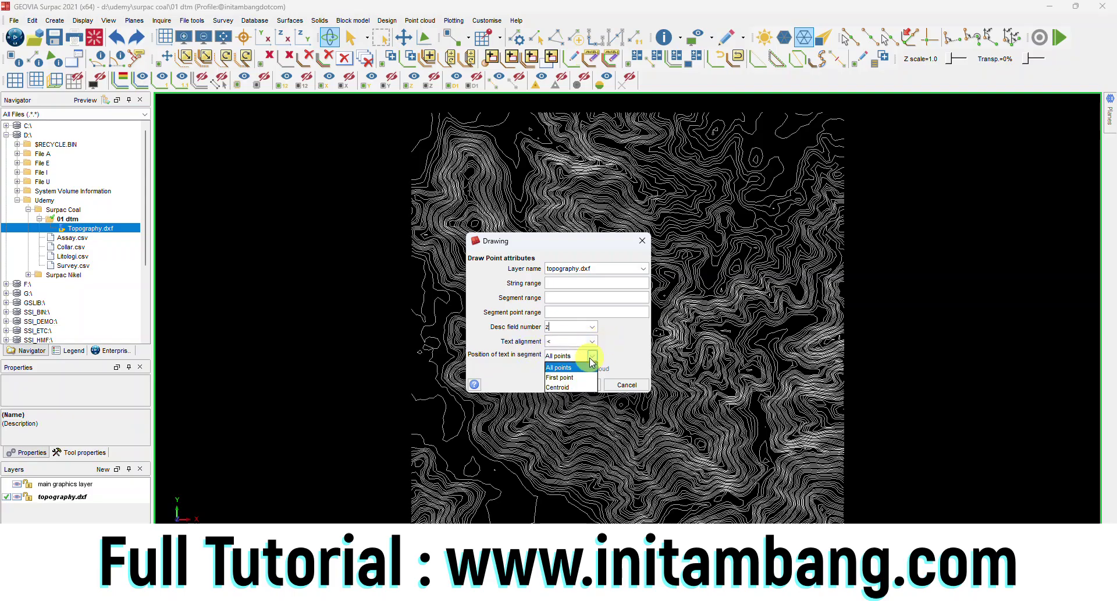
{"action": "left_click", "coordinate": [629, 347]}
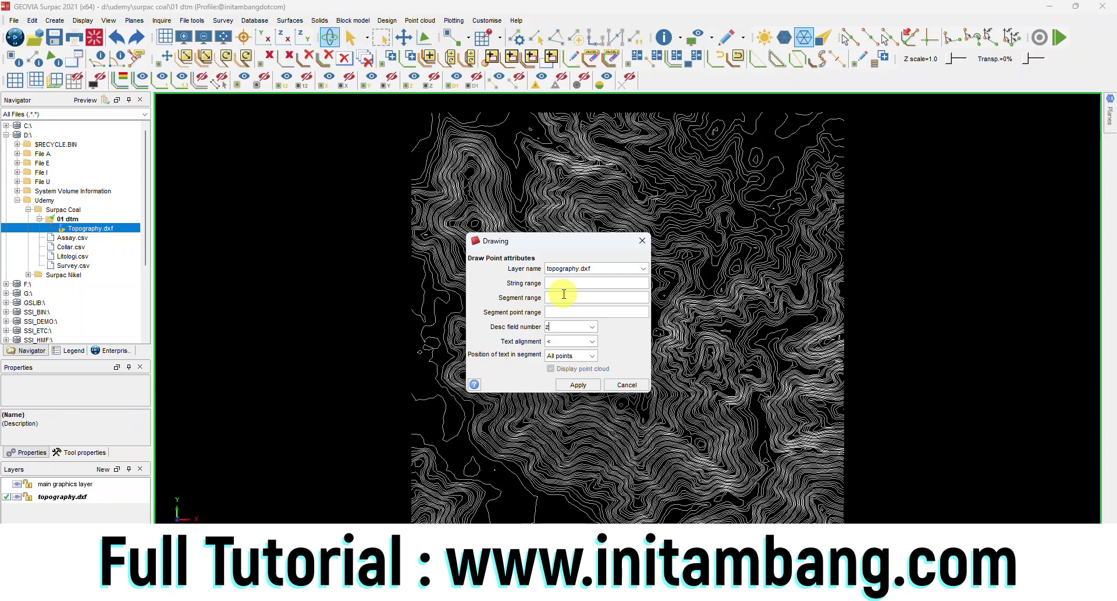
- Position the attribute text at each segment's Centroid and draw the z labels on the topography.dxf contours
{"action": "left_click", "coordinate": [592, 328]}
{"action": "left_click", "coordinate": [569, 357]}
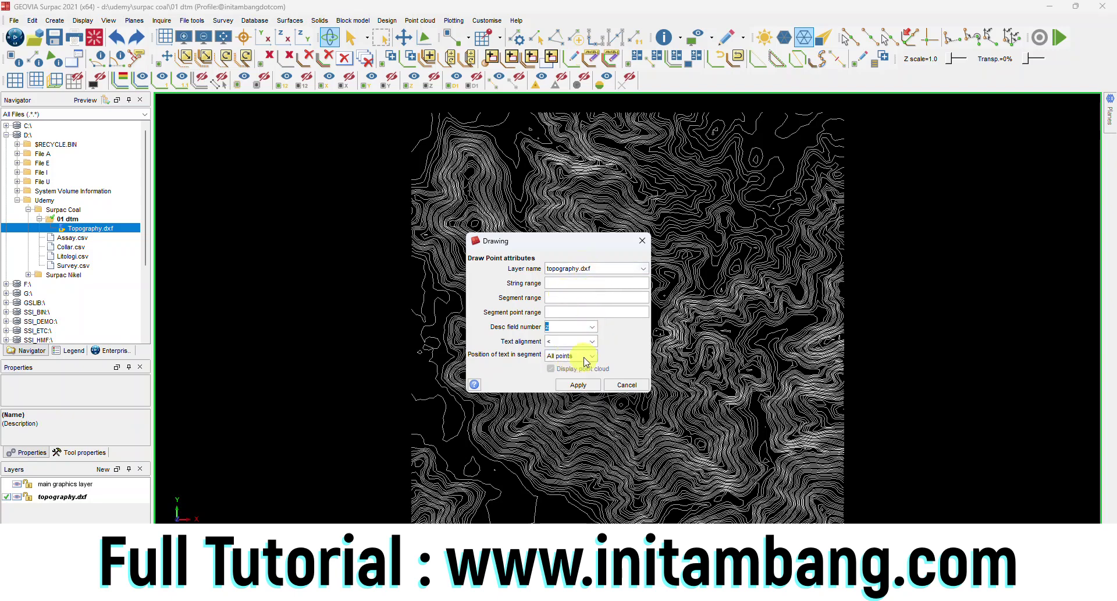
{"action": "left_click", "coordinate": [583, 355]}
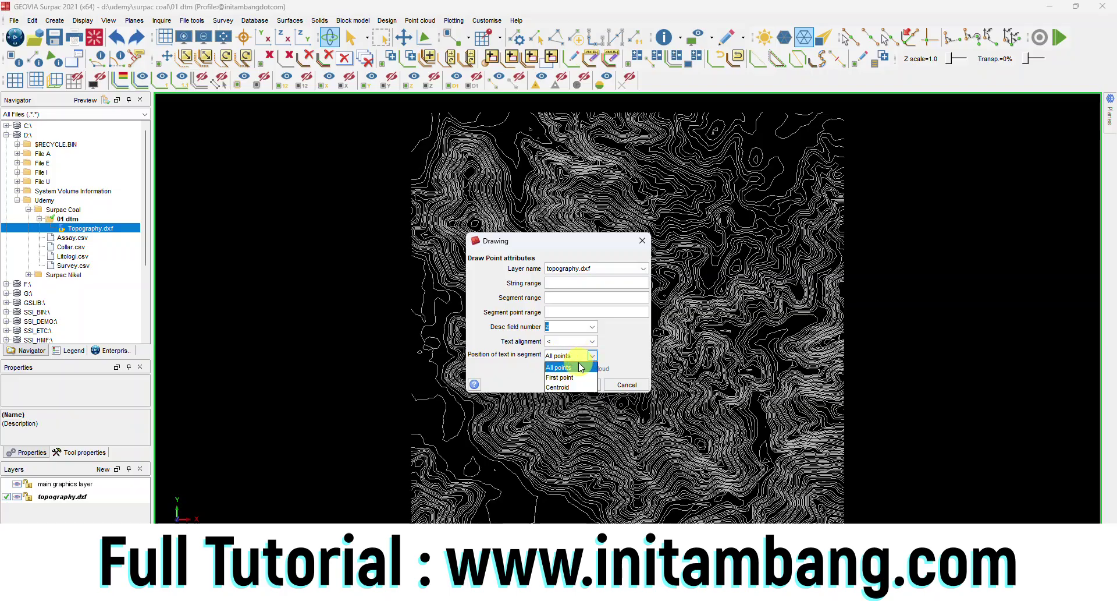
{"action": "left_click", "coordinate": [580, 367]}
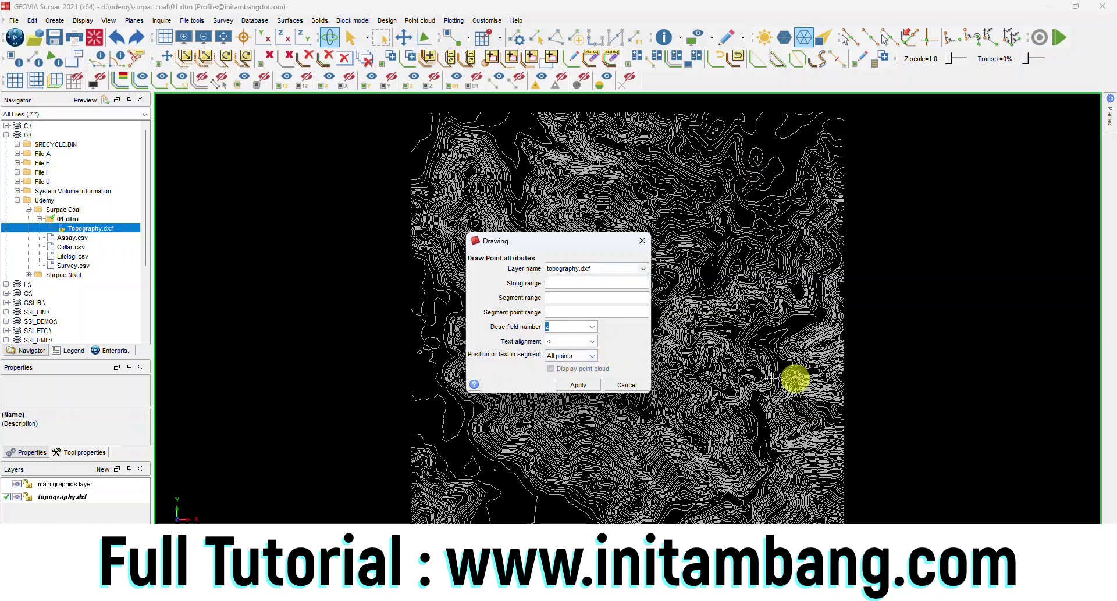
{"action": "left_click", "coordinate": [582, 356]}
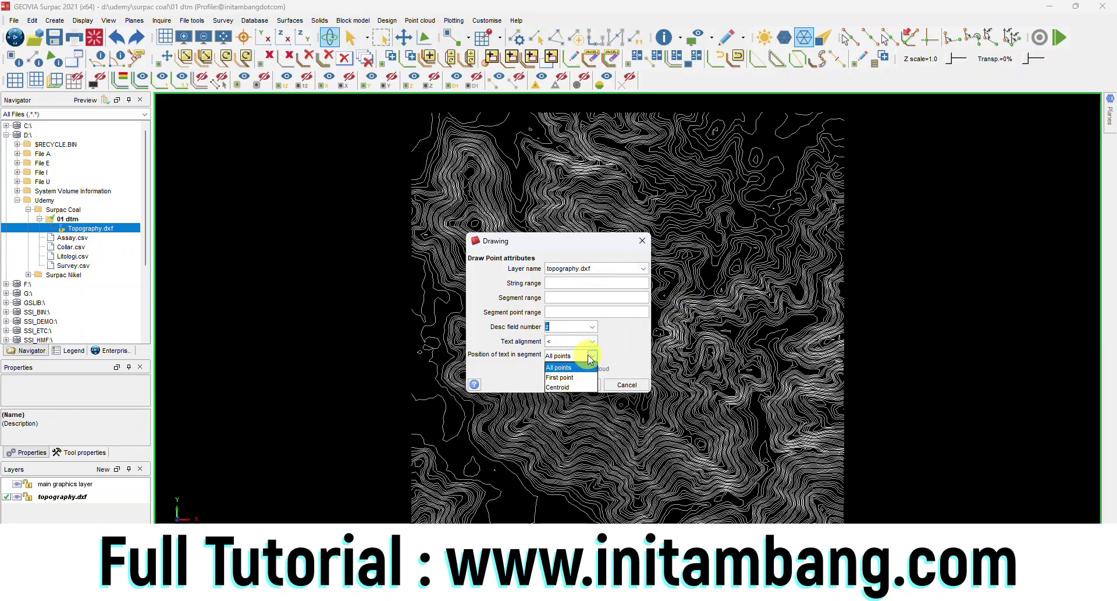
{"action": "left_click", "coordinate": [572, 387]}
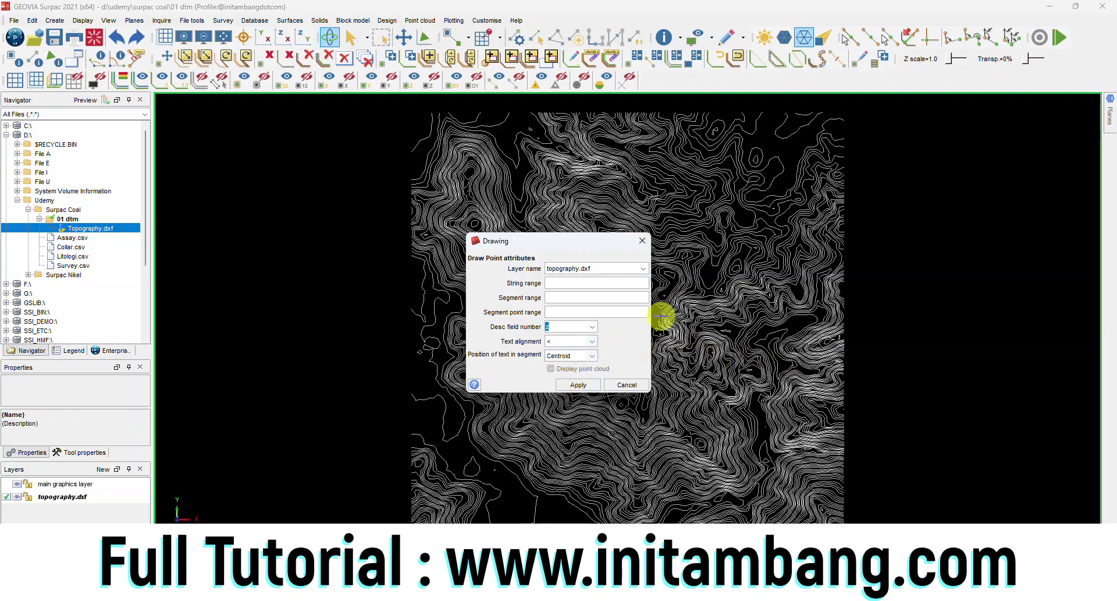
{"action": "left_click", "coordinate": [590, 357]}
{"action": "left_click", "coordinate": [571, 382]}
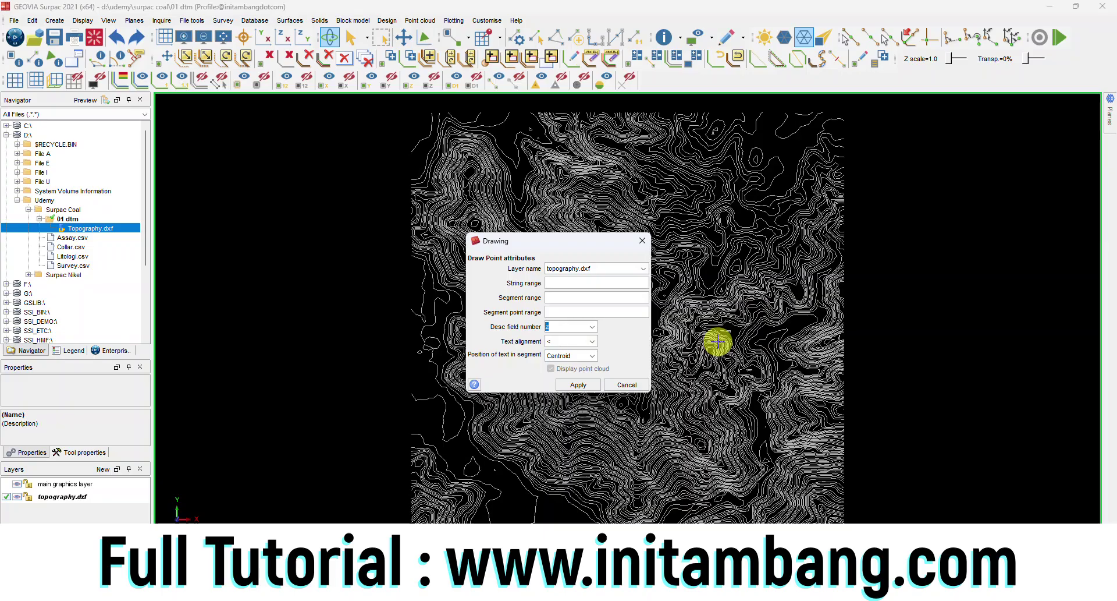
{"action": "left_click", "coordinate": [578, 386]}
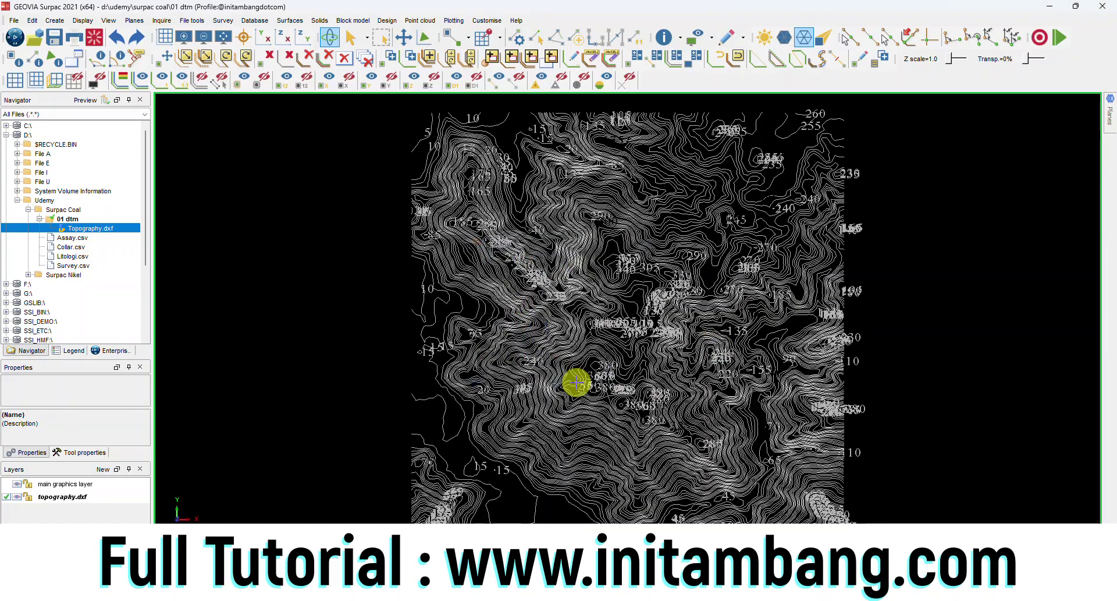
- Examine the elevation labels on the contours up close and in 3D, then return to the full data extents
{"action": "scroll", "coordinate": [649, 396], "scroll_direction": "up", "scroll_amount": 3}
{"action": "scroll", "coordinate": [649, 397], "scroll_direction": "up", "scroll_amount": 4}
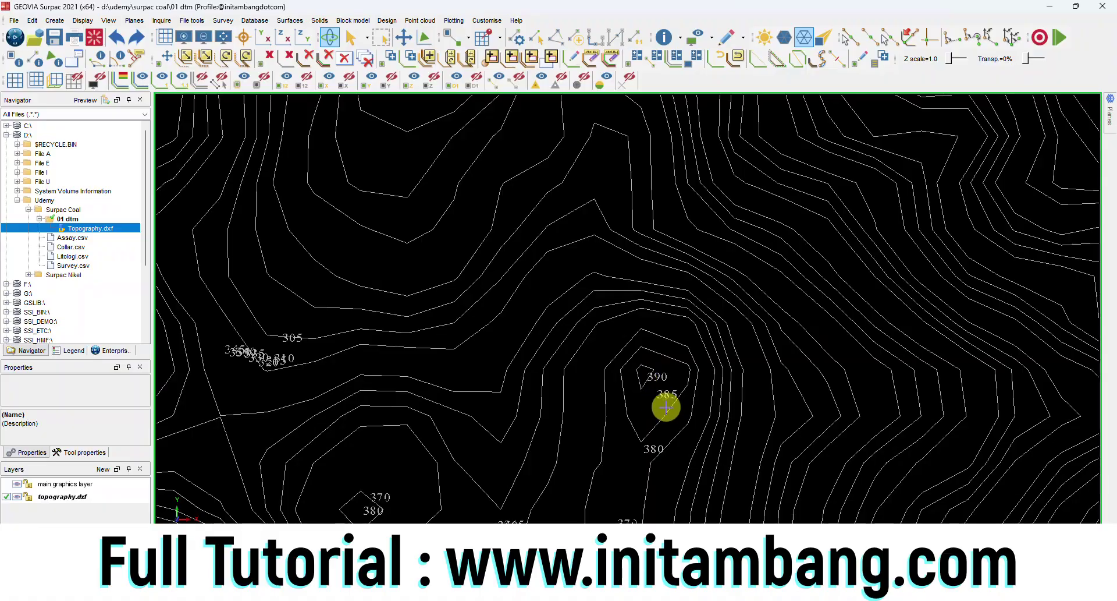
{"action": "scroll", "coordinate": [648, 489], "scroll_direction": "down", "scroll_amount": 3}
{"action": "scroll", "coordinate": [655, 441], "scroll_direction": "down", "scroll_amount": 4}
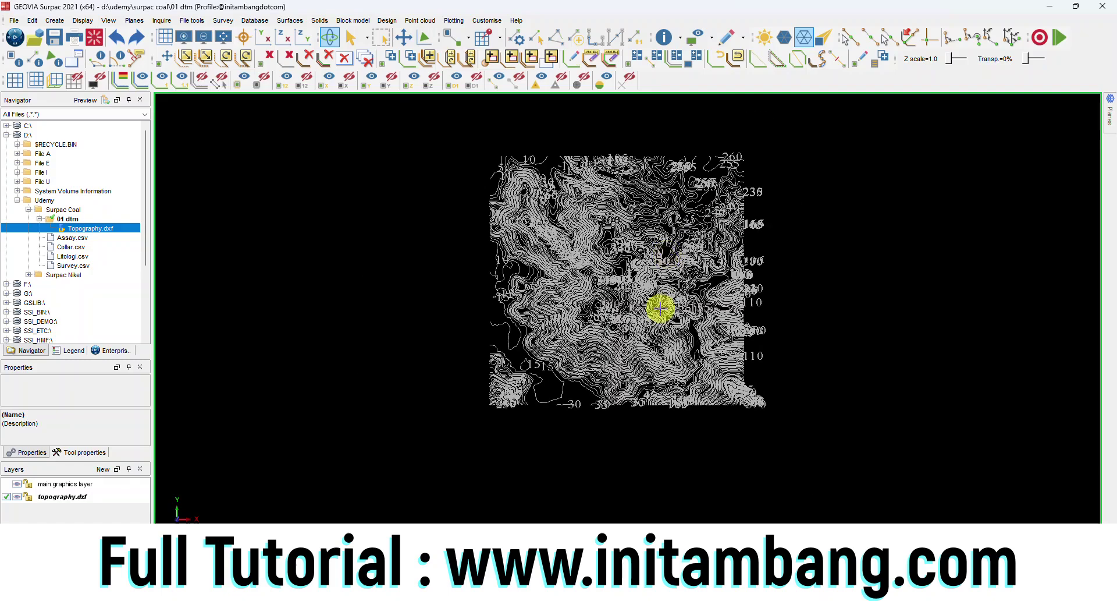
{"action": "scroll", "coordinate": [660, 307], "scroll_direction": "up", "scroll_amount": 5}
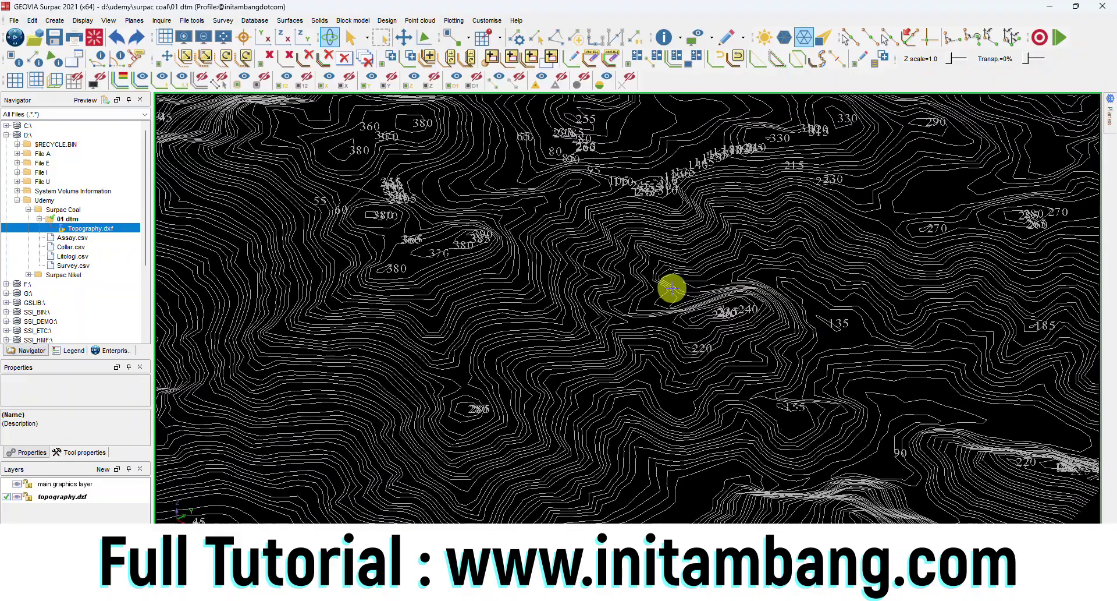
{"action": "left_click_drag", "start_coordinate": [672, 288], "coordinate": [690, 290]}
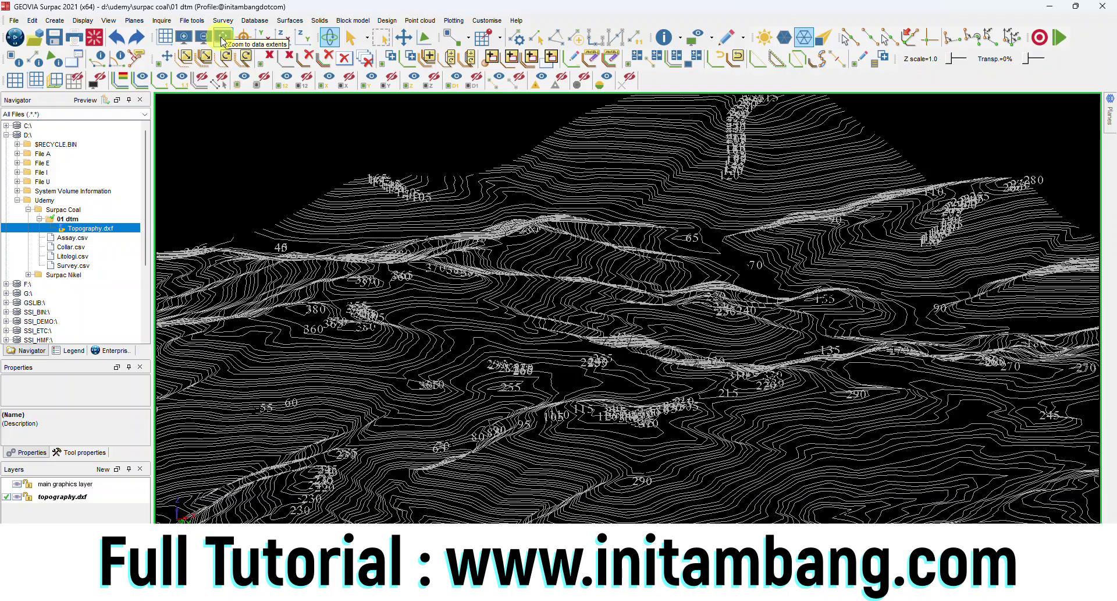
{"action": "left_click", "coordinate": [227, 42]}
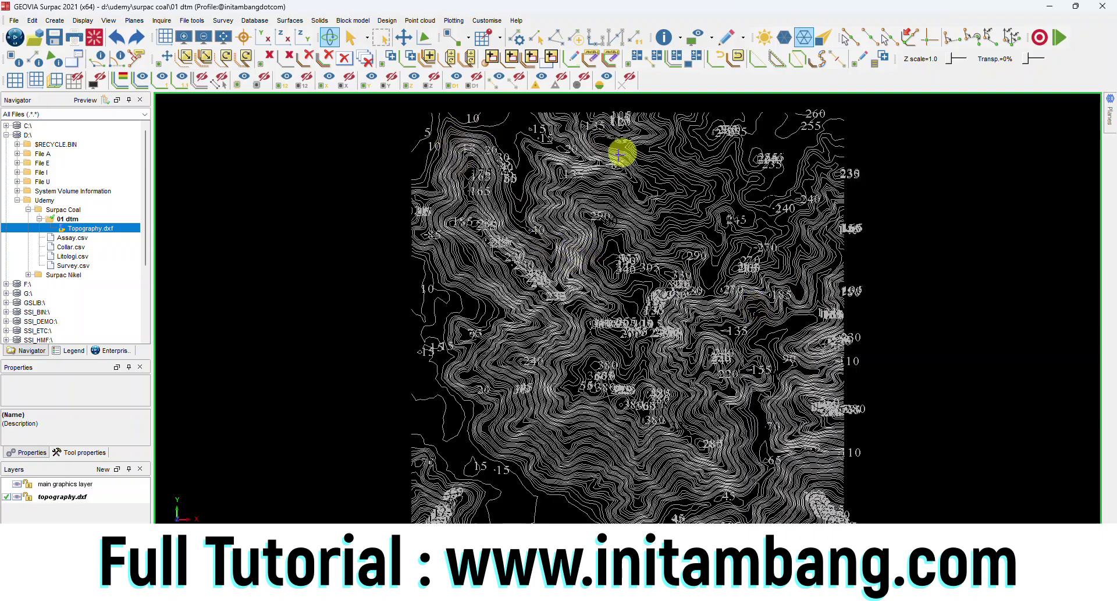
- Erase the point attribute labels at all points of the topography.dxf layer and restore the full plan view
{"action": "left_click", "coordinate": [431, 89]}
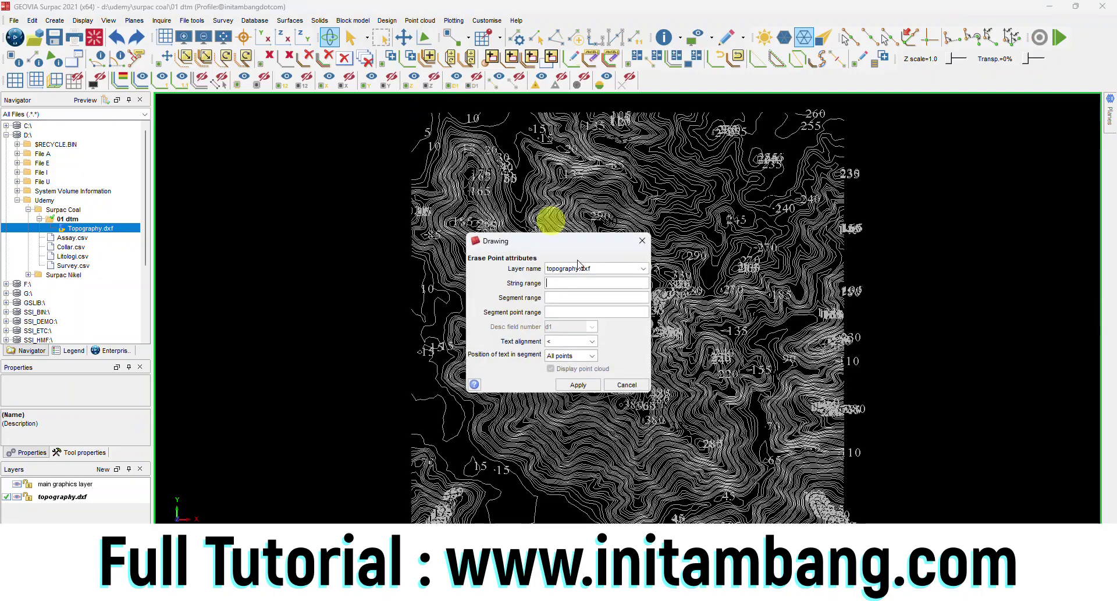
{"action": "left_click", "coordinate": [579, 382]}
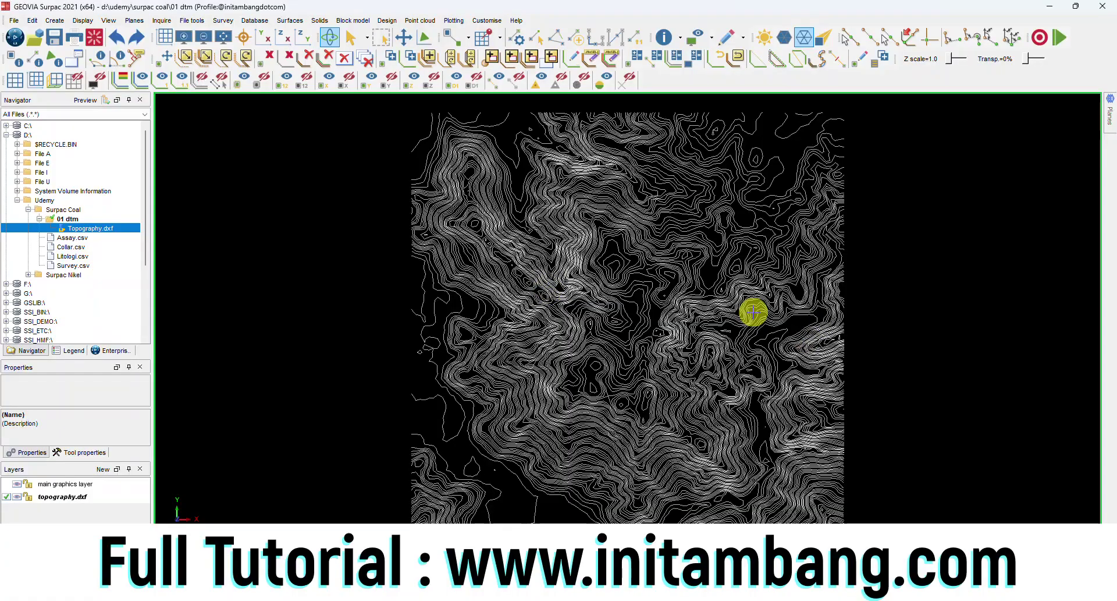
{"action": "left_click_drag", "start_coordinate": [743, 427], "coordinate": [648, 263]}
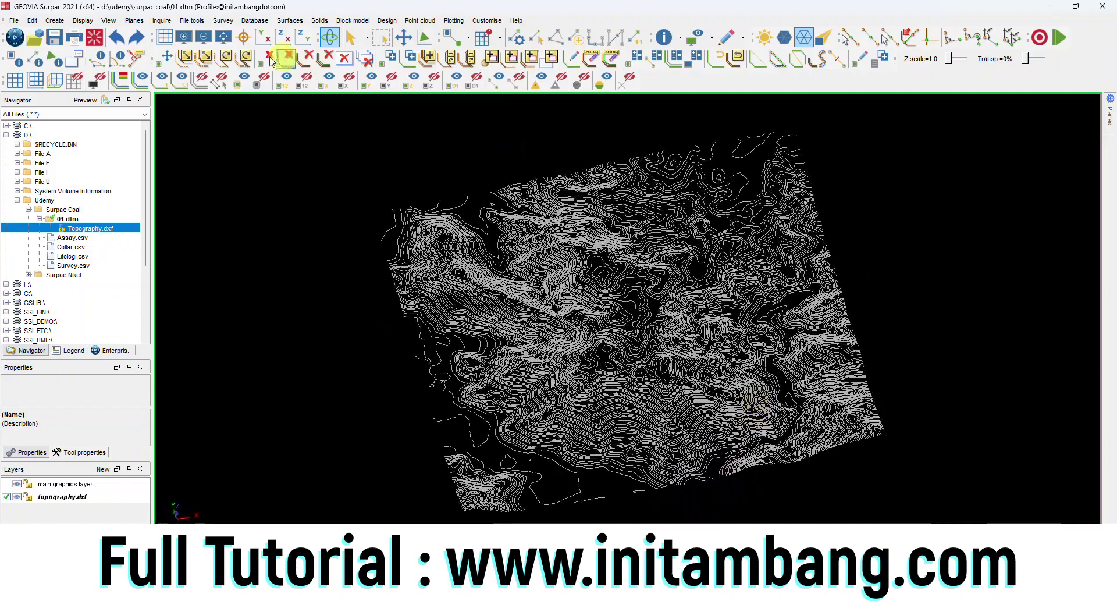
{"action": "left_click", "coordinate": [223, 39]}
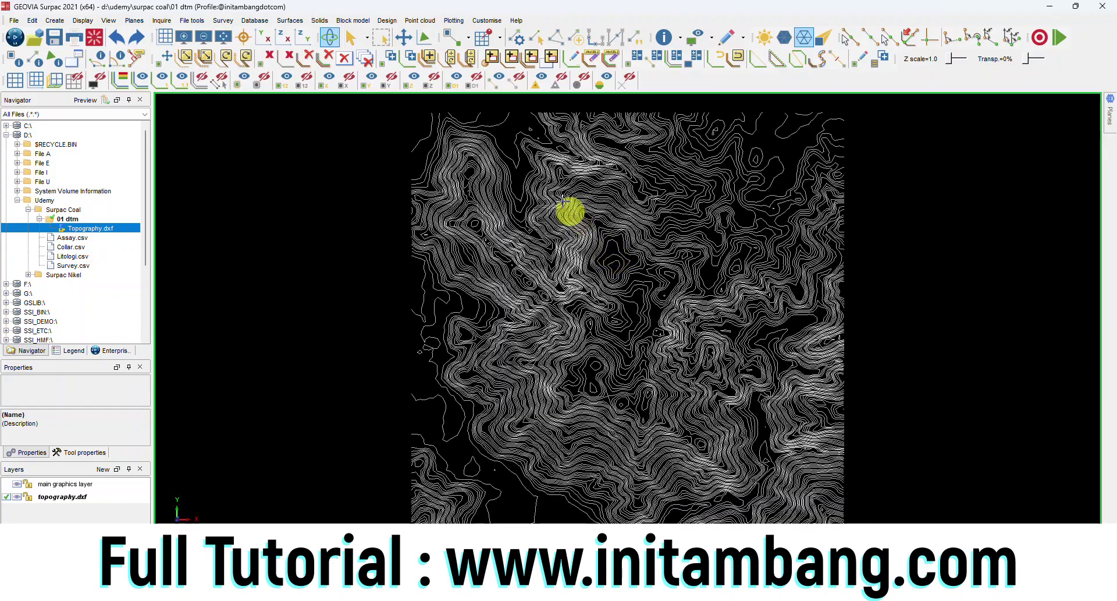
- Create a DTM from the topography.dxf layer with object ID 1 on the XY plane, with the breakline test turned off
{"action": "left_click", "coordinate": [291, 21]}
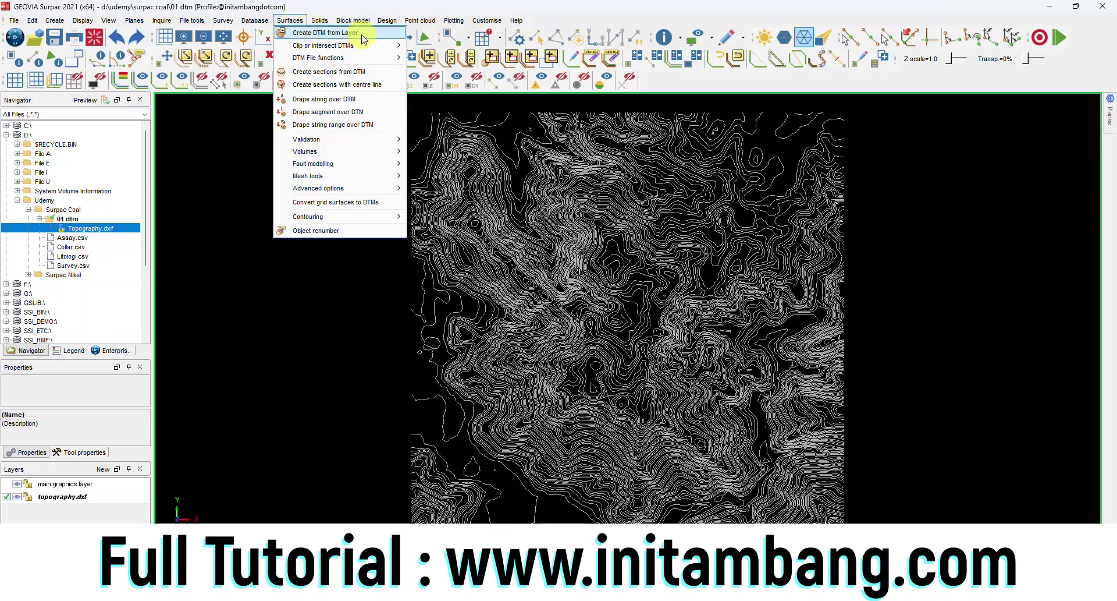
{"action": "left_click", "coordinate": [381, 37]}
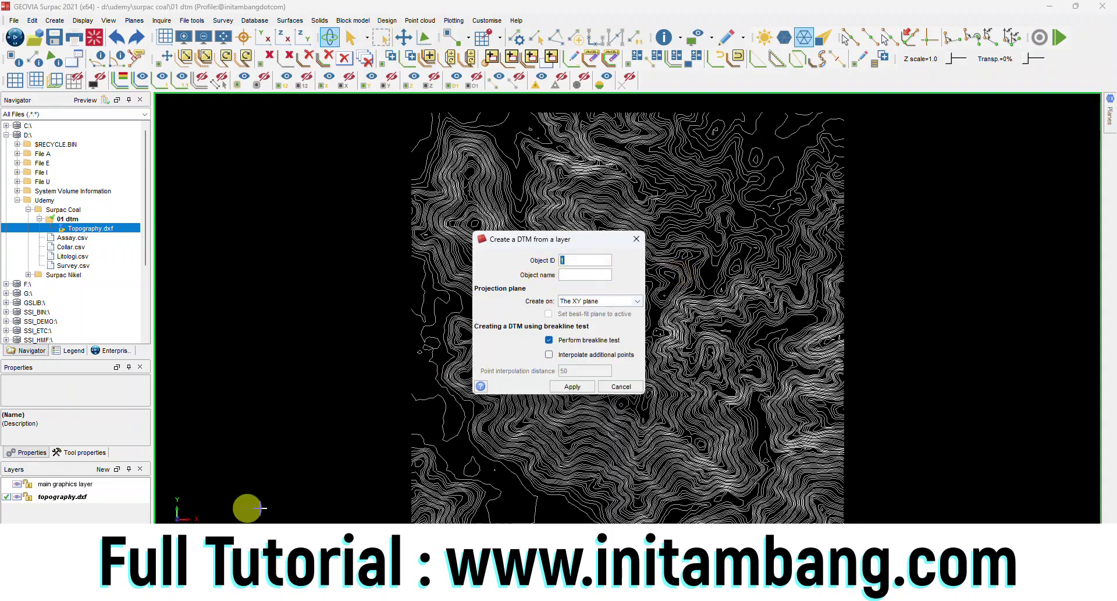
{"action": "left_click", "coordinate": [626, 300]}
{"action": "left_click", "coordinate": [622, 307]}
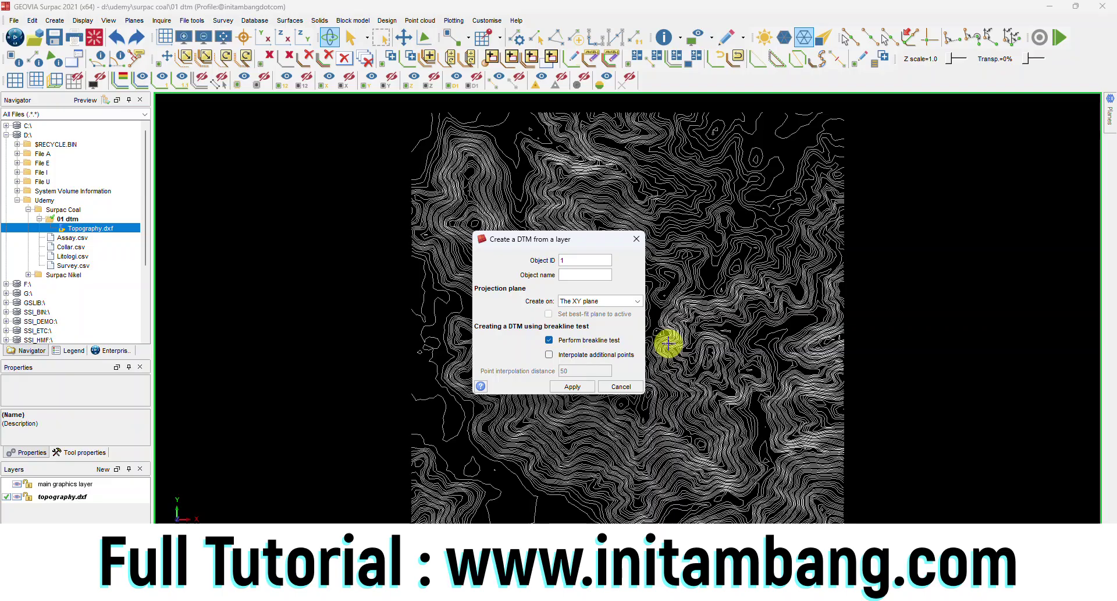
{"action": "left_click", "coordinate": [548, 341]}
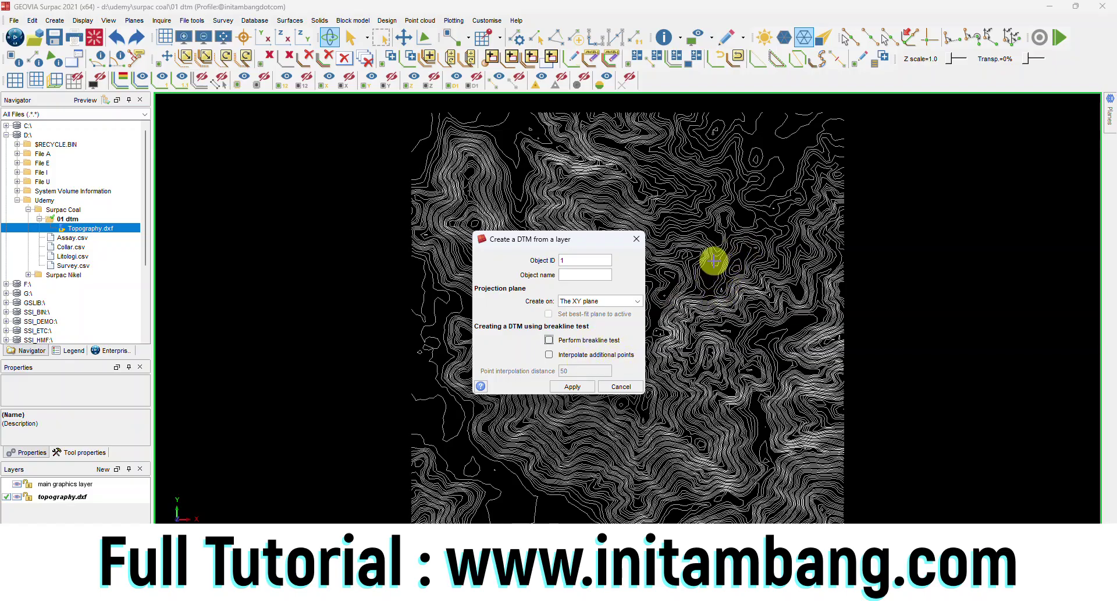
{"action": "left_click", "coordinate": [582, 387]}
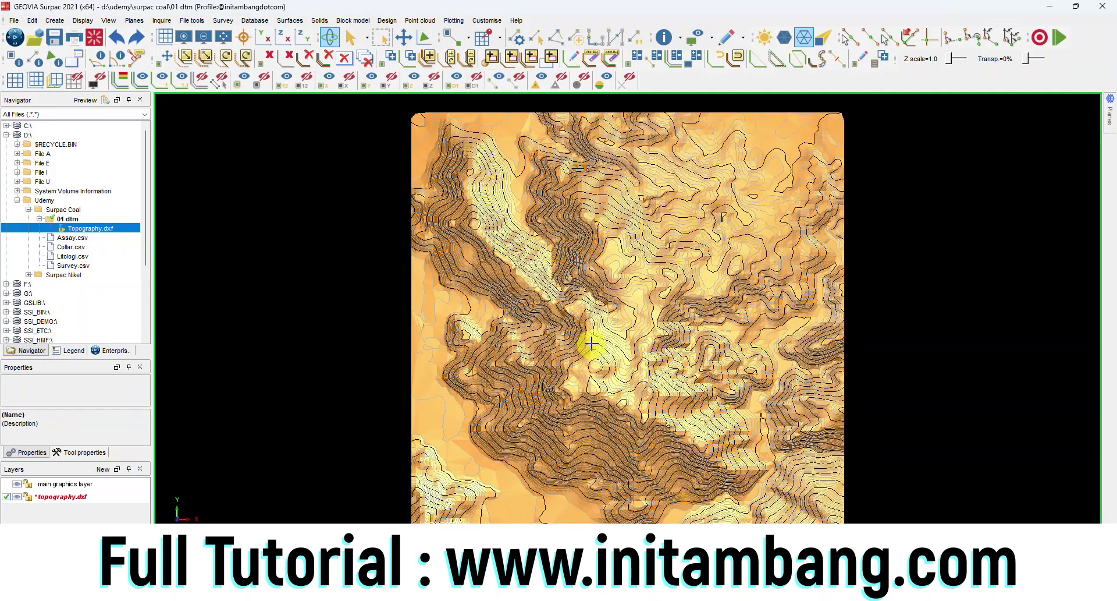
- Save the surface as topography.dtm in binary Surpac DTM format without saving styles
{"action": "scroll", "coordinate": [611, 352], "scroll_direction": "up", "scroll_amount": 5}
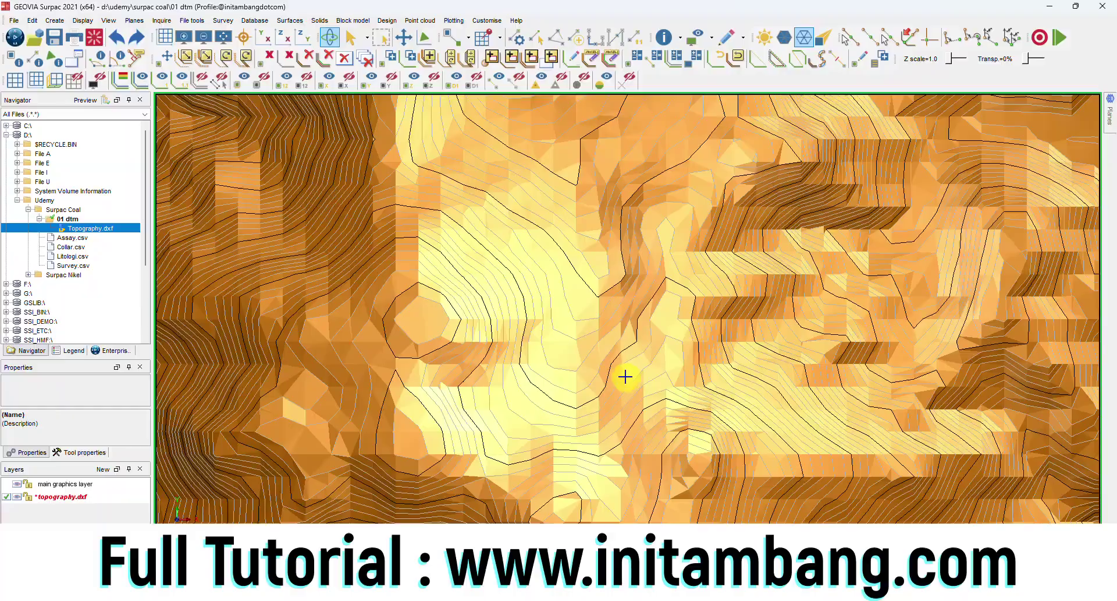
{"action": "scroll", "coordinate": [620, 373], "scroll_direction": "down", "scroll_amount": 8}
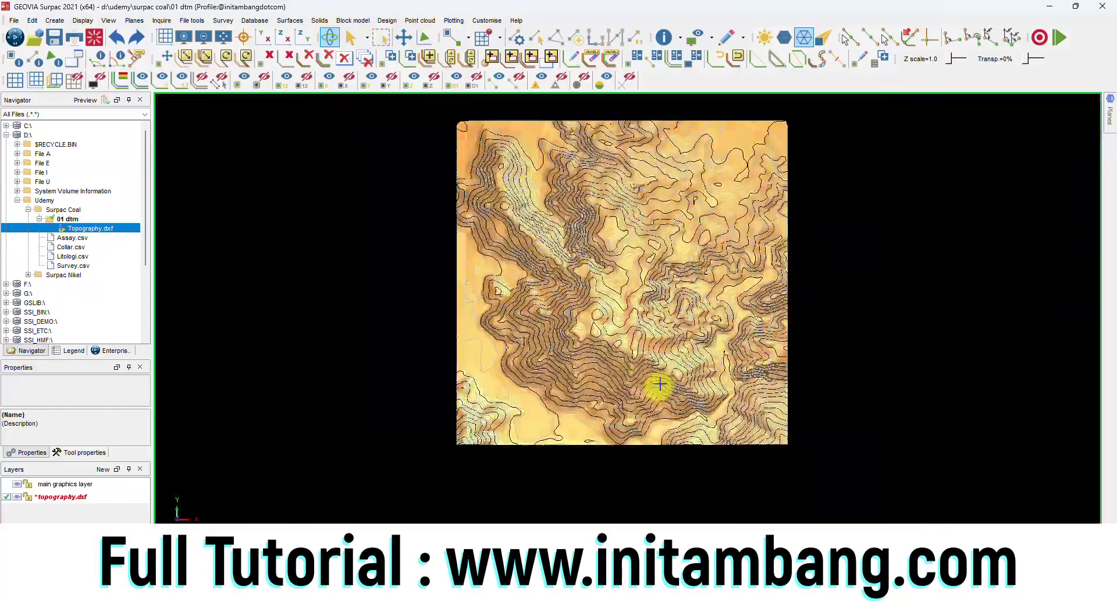
{"action": "mouse_move", "coordinate": [659, 384]}
{"action": "left_mouse_down"}
{"action": "mouse_move", "coordinate": [678, 349]}
{"action": "mouse_move", "coordinate": [623, 349]}
{"action": "mouse_move", "coordinate": [638, 373]}
{"action": "mouse_move", "coordinate": [662, 372]}
{"action": "left_mouse_up"}
{"action": "left_click_drag", "start_coordinate": [628, 291], "coordinate": [638, 321]}
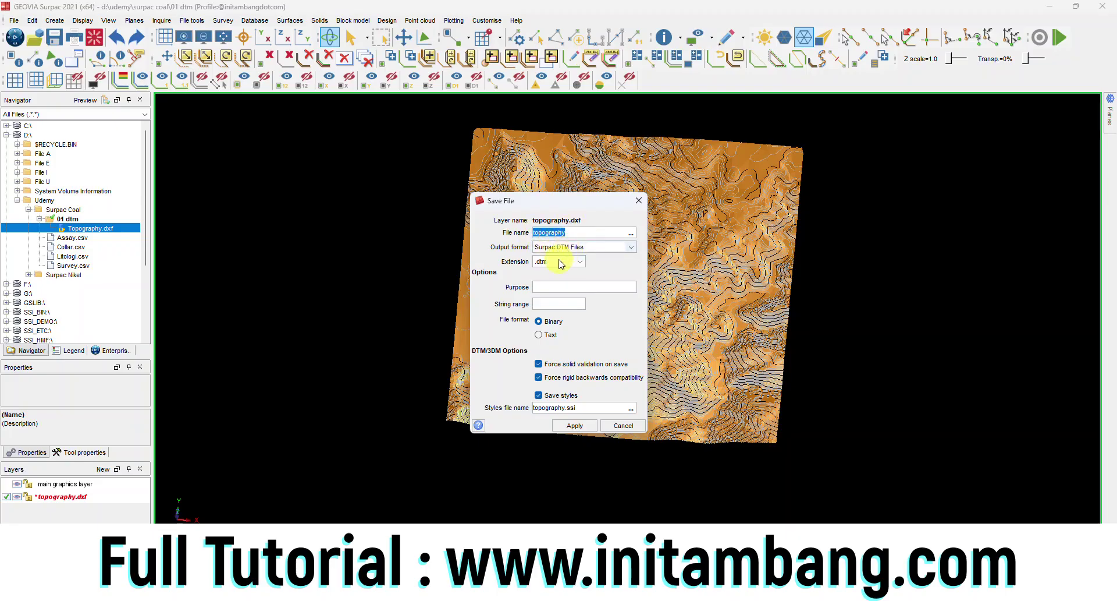
{"action": "left_click", "coordinate": [539, 396]}
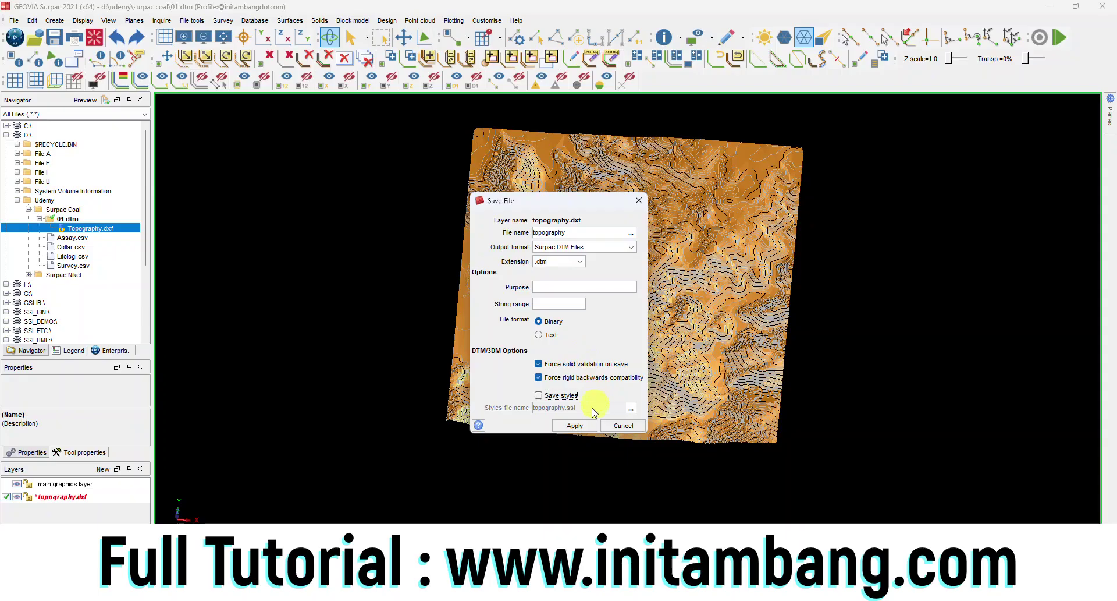
{"action": "left_click", "coordinate": [575, 425]}
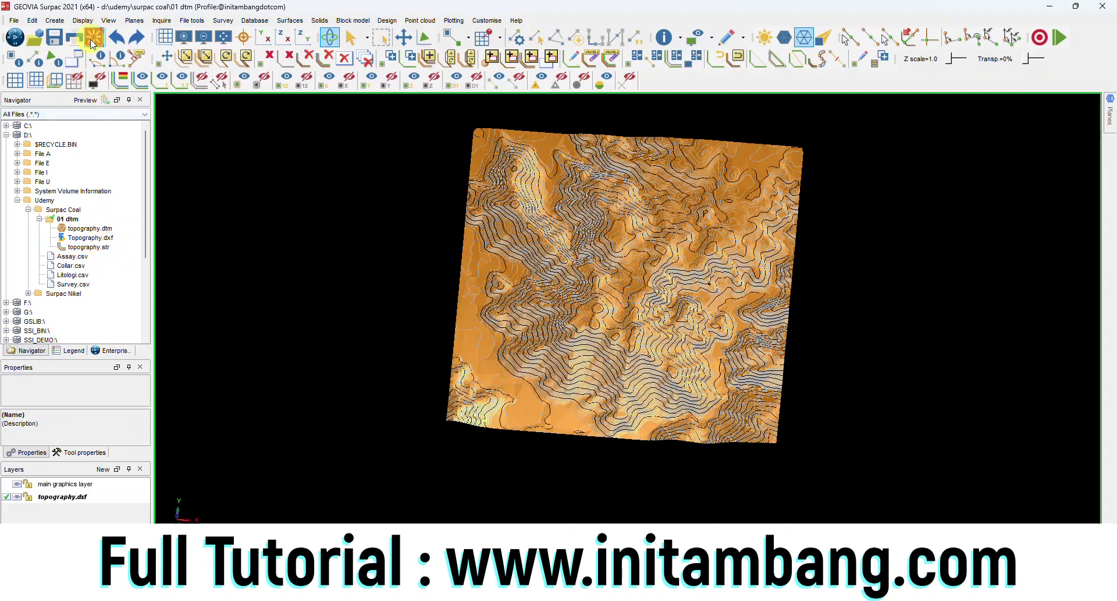
- Reset the graphics and open topography.str from the 01 dtm folder to inspect its contour strings
{"action": "left_click", "coordinate": [94, 80]}
{"action": "left_click", "coordinate": [88, 247]}
{"action": "right_click", "coordinate": [94, 249]}
{"action": "left_click", "coordinate": [111, 254]}
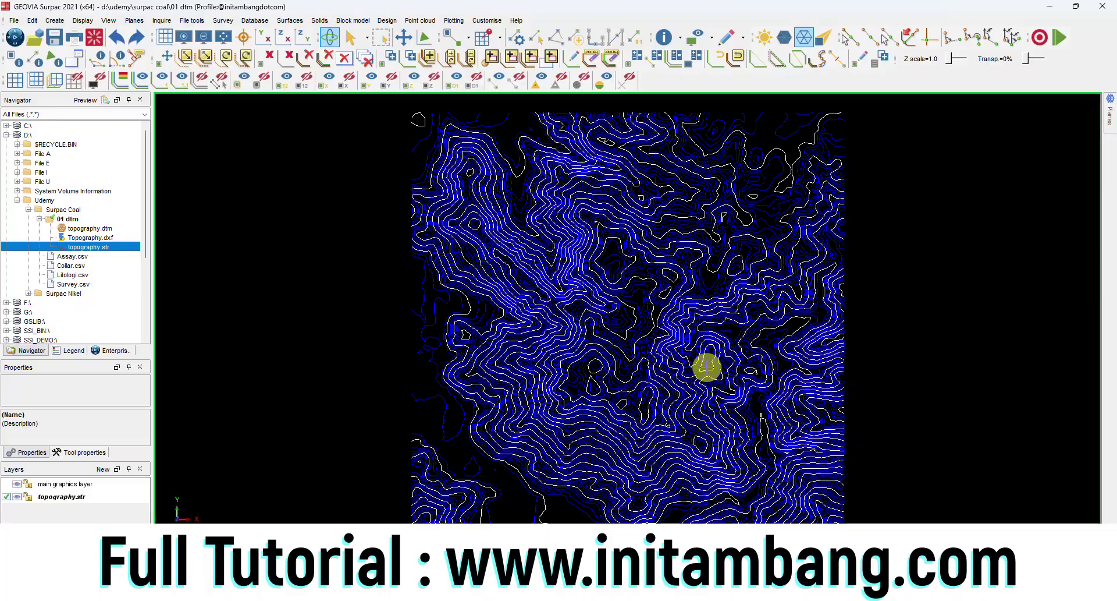
{"action": "left_click_drag", "start_coordinate": [720, 386], "coordinate": [644, 394]}
{"action": "scroll", "coordinate": [640, 391], "scroll_direction": "up", "scroll_amount": 10}
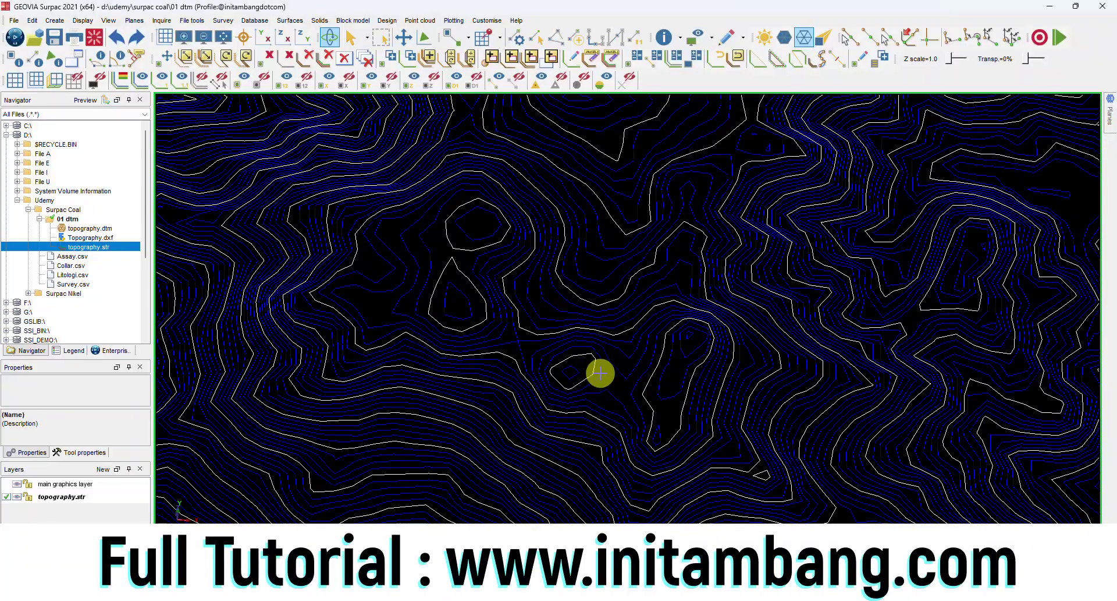
- Reset the graphics and open topography.dtm from the 01 dtm folder to inspect the surface relief up close
{"action": "scroll", "coordinate": [562, 379], "scroll_direction": "down", "scroll_amount": 3}
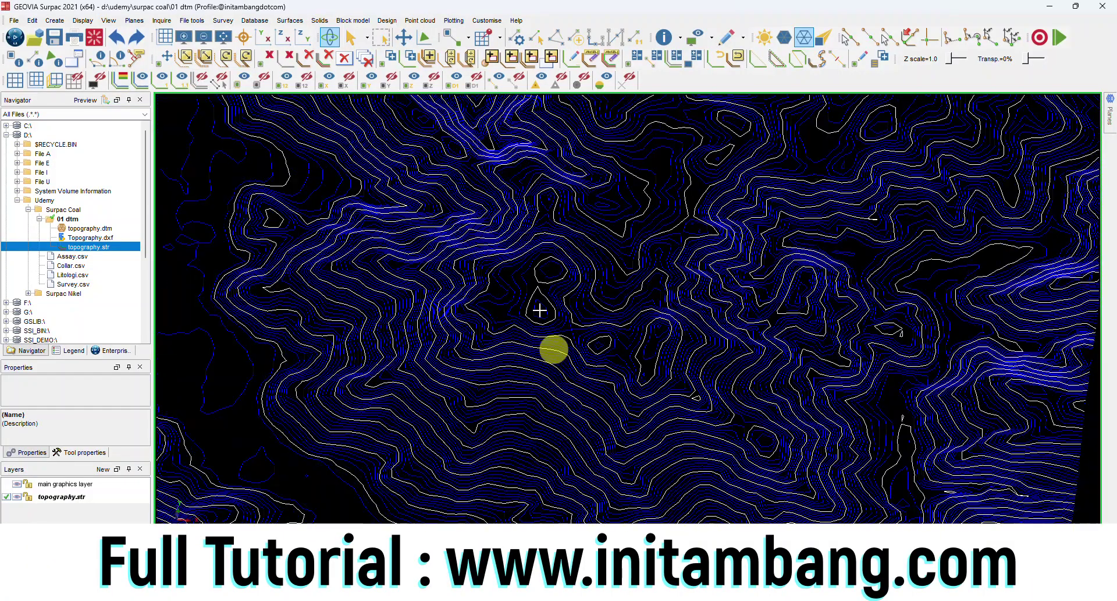
{"action": "left_click", "coordinate": [223, 37]}
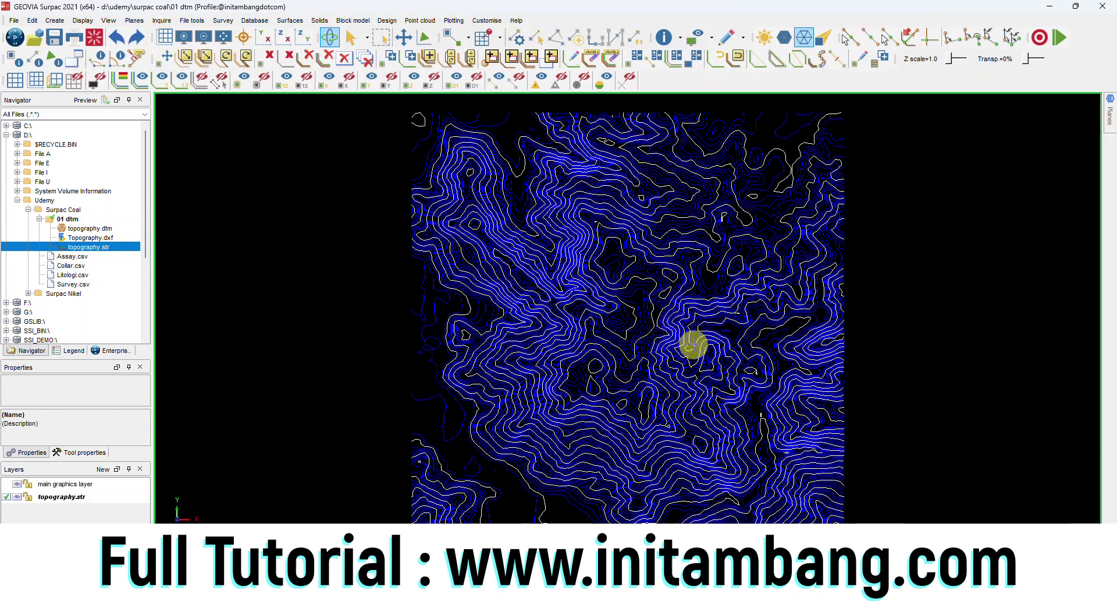
{"action": "scroll", "coordinate": [669, 351], "scroll_direction": "up", "scroll_amount": 2}
{"action": "scroll", "coordinate": [665, 351], "scroll_direction": "down", "scroll_amount": 1}
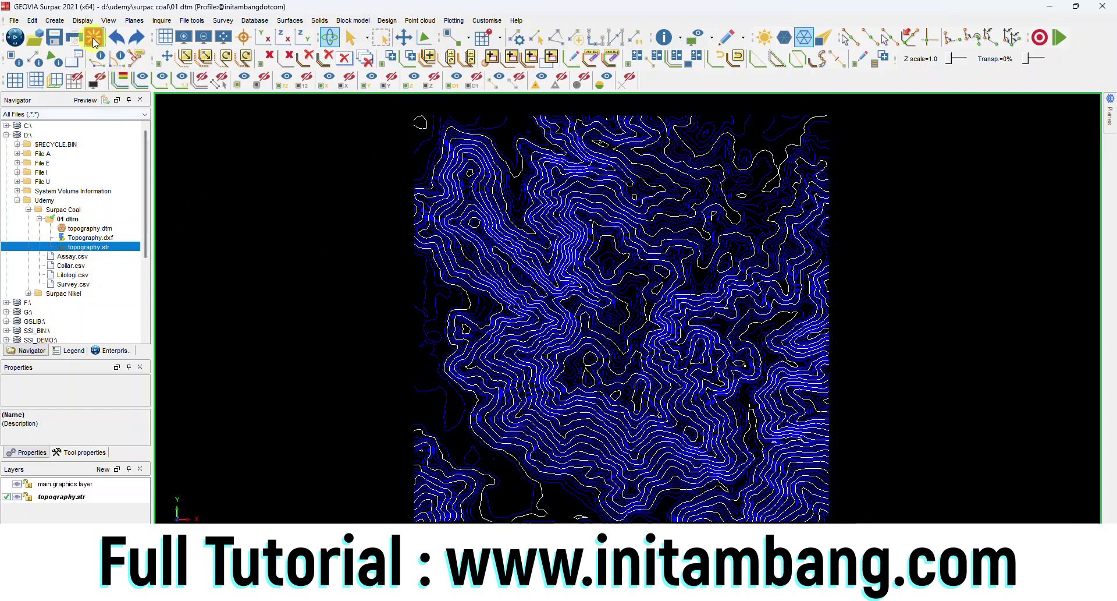
{"action": "right_click", "coordinate": [105, 229]}
{"action": "left_click", "coordinate": [122, 235]}
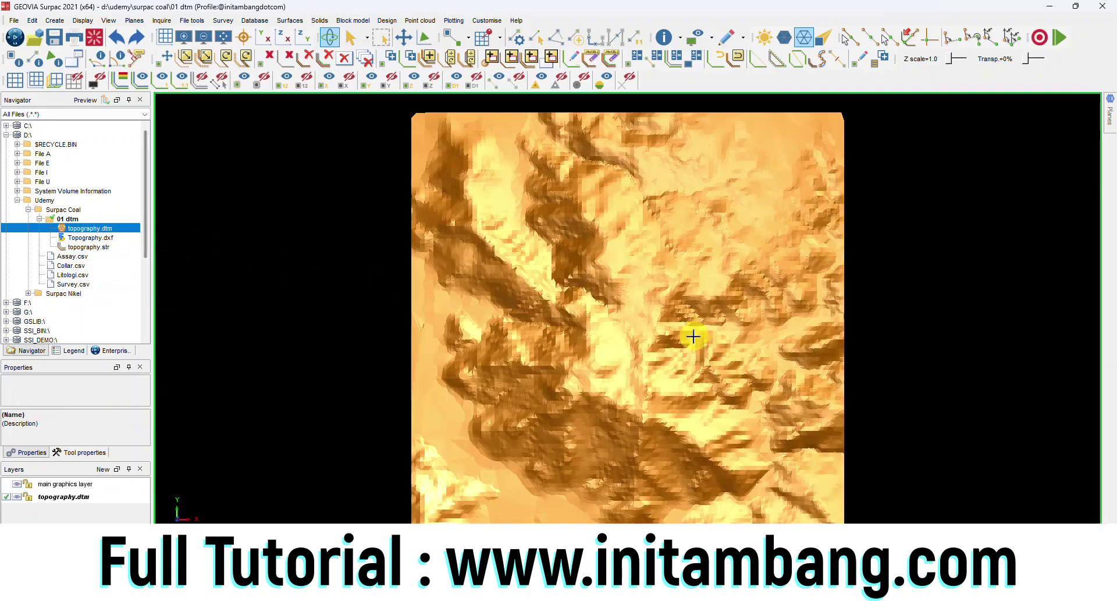
{"action": "left_click_drag", "start_coordinate": [669, 411], "coordinate": [711, 370]}
{"action": "scroll", "coordinate": [685, 362], "scroll_direction": "up", "scroll_amount": 3}
{"action": "scroll", "coordinate": [716, 358], "scroll_direction": "down", "scroll_amount": 1}
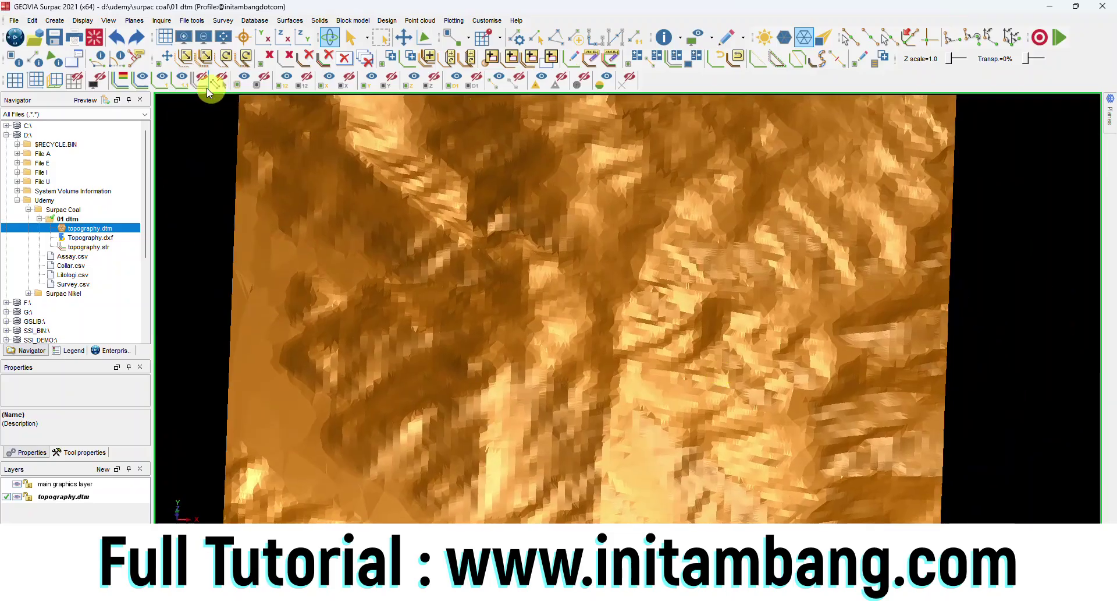
- Clear the surface from the graphics and reopen topography.str from the 01 dtm folder
{"action": "left_click", "coordinate": [94, 38]}
{"action": "left_click", "coordinate": [92, 247]}
{"action": "right_click", "coordinate": [96, 252]}
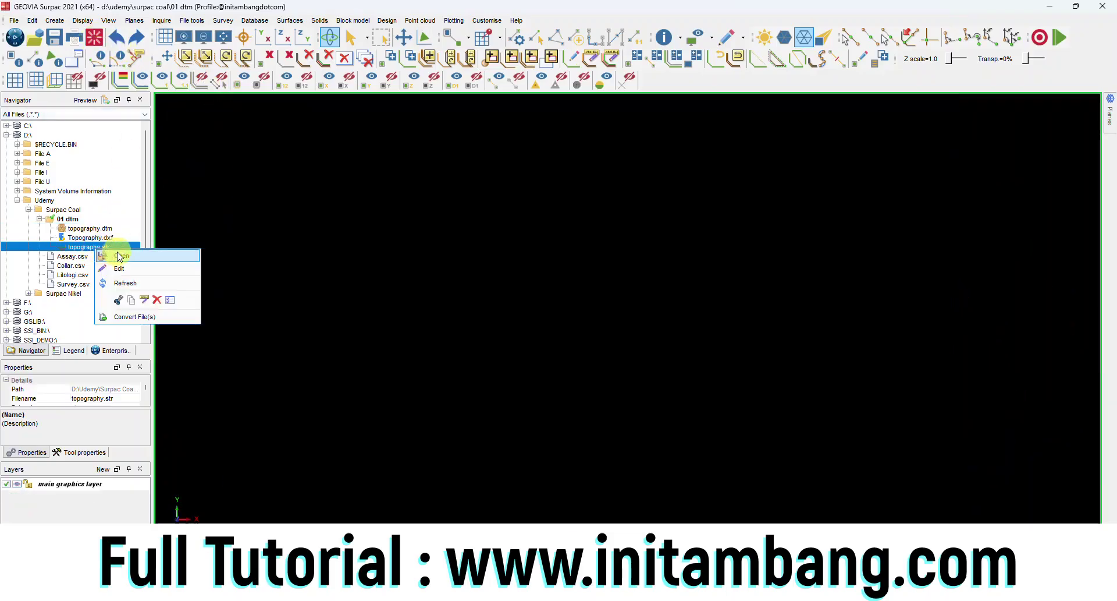
{"action": "left_click", "coordinate": [116, 254]}
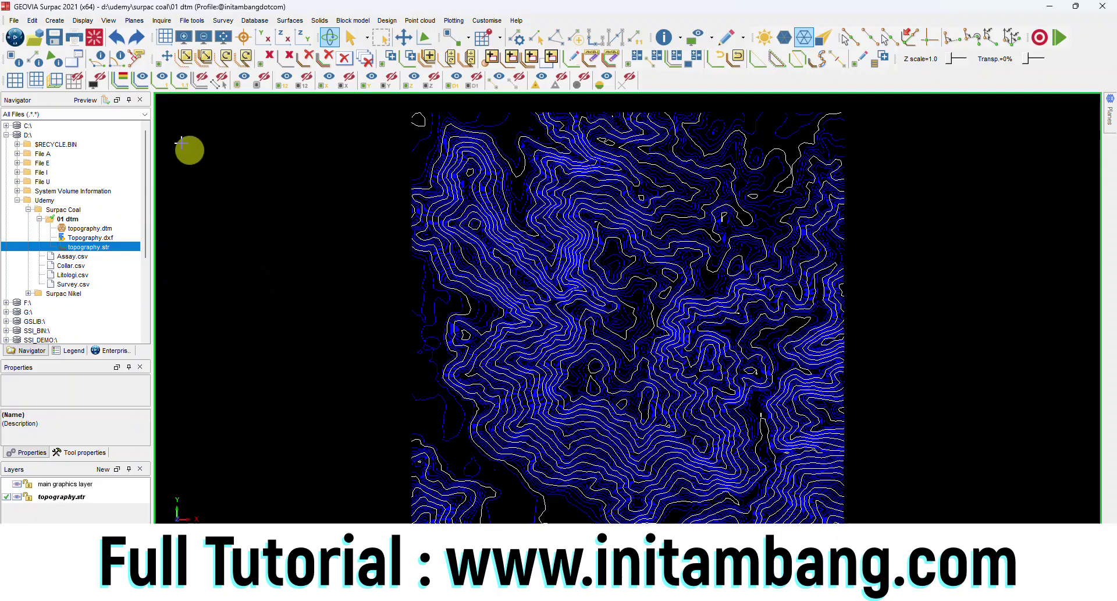
- Renumber the string range 1,999 of the topography.str layer to string 1
{"action": "left_click", "coordinate": [32, 21]}
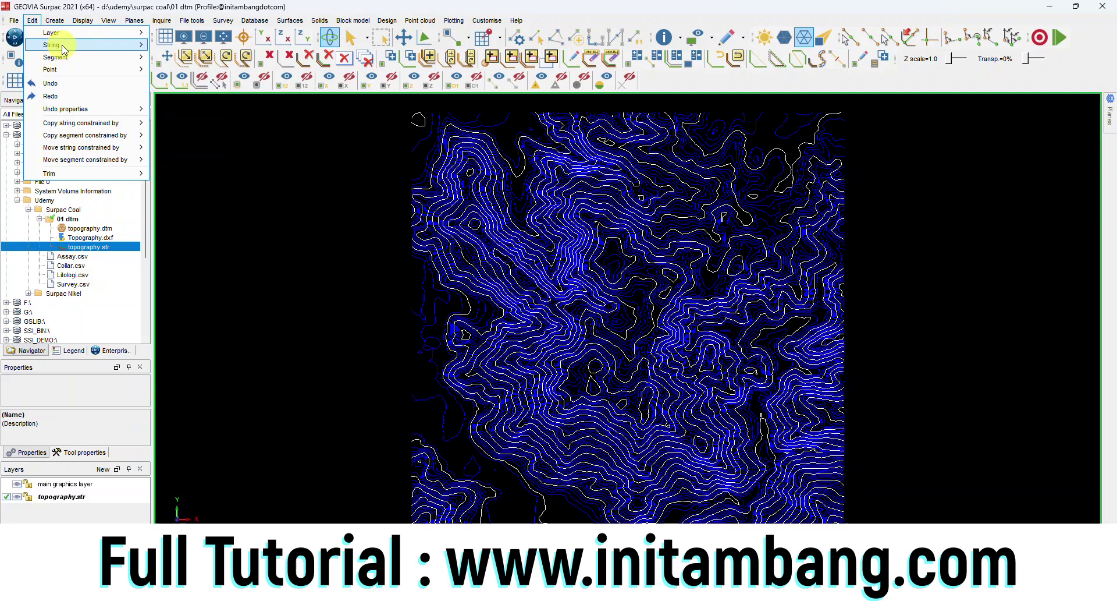
{"action": "mouse_move", "coordinate": [58, 44]}
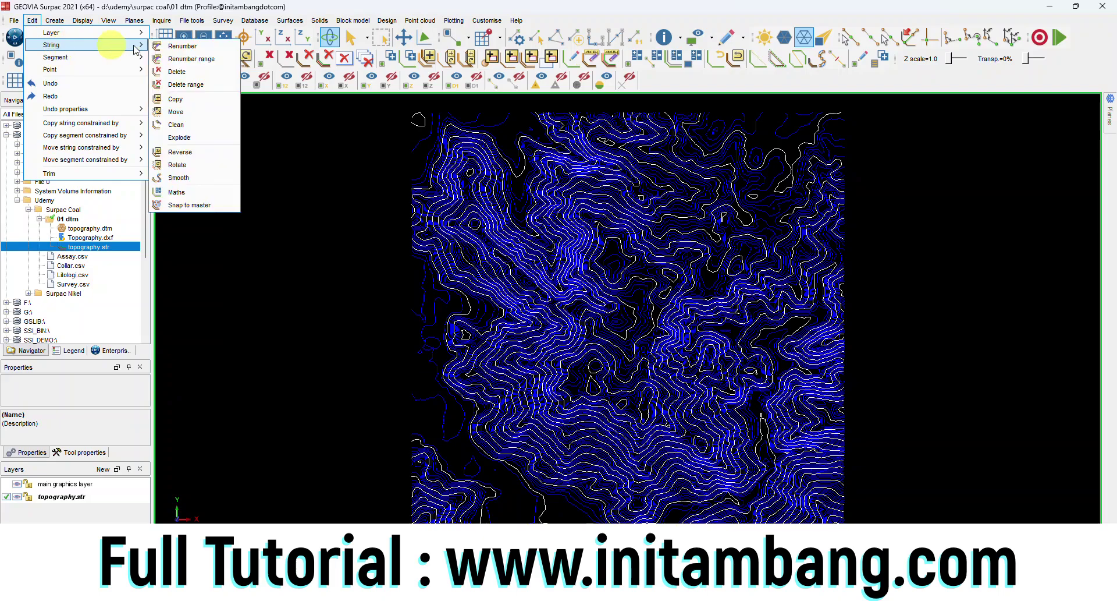
{"action": "left_click", "coordinate": [194, 59]}
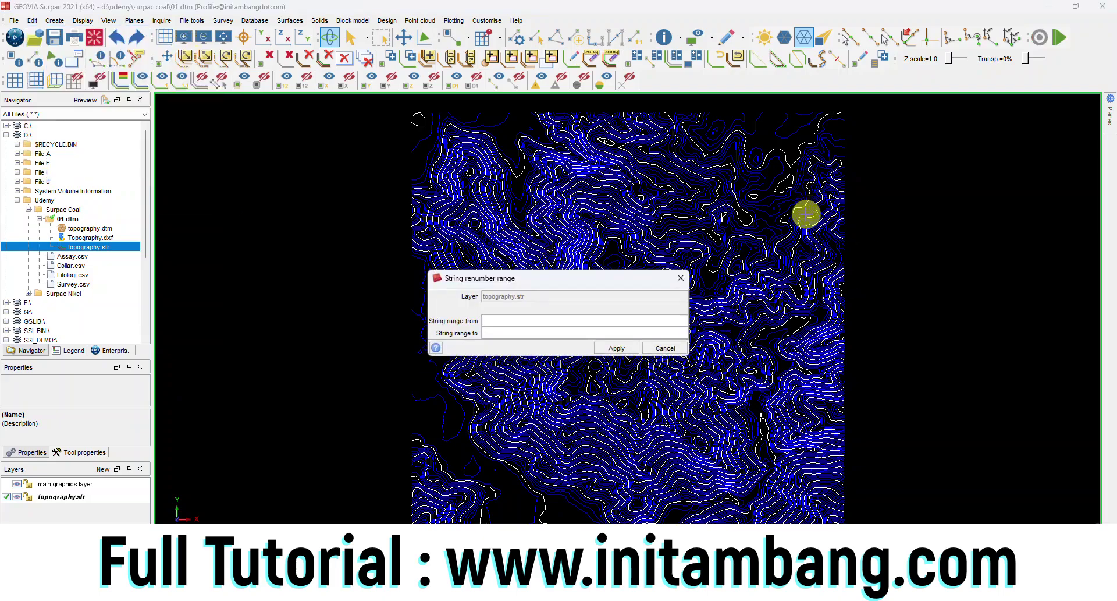
{"action": "left_click", "coordinate": [494, 320]}
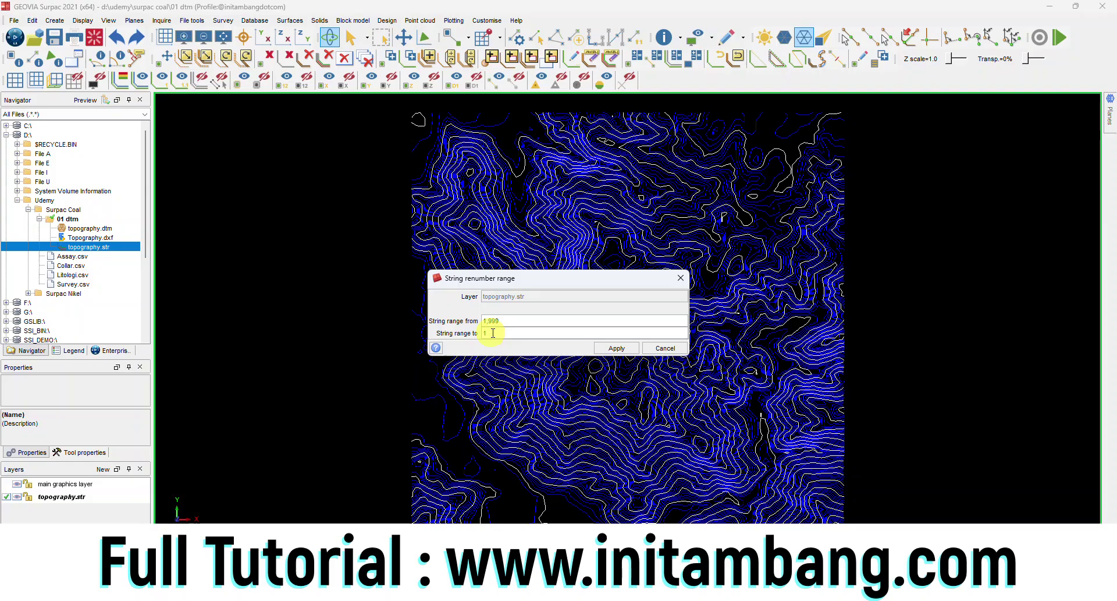
{"action": "left_click", "coordinate": [616, 348]}
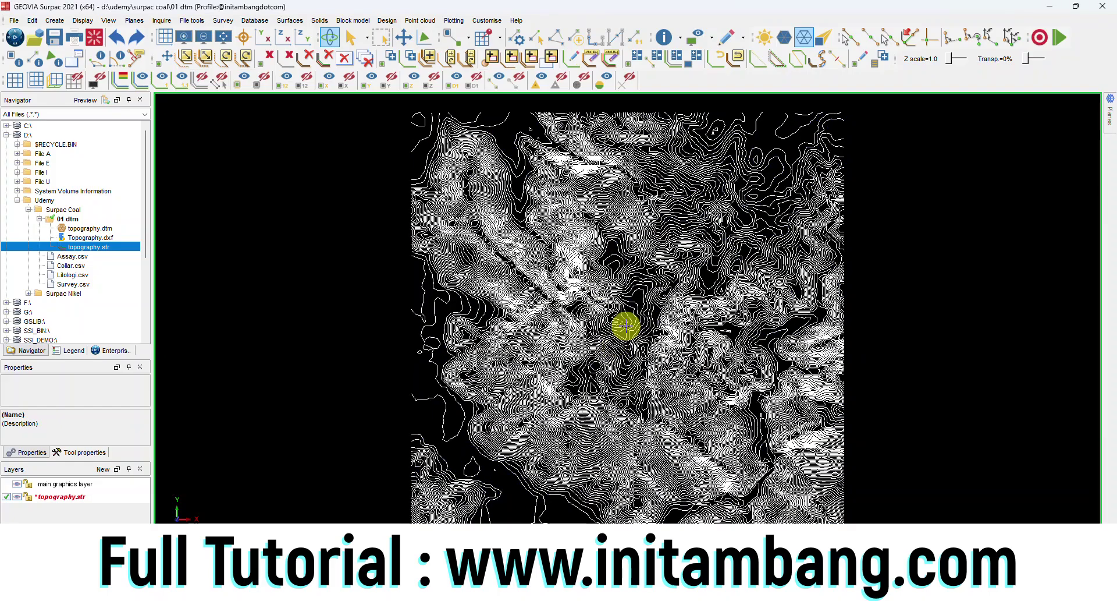
- Save the renumbered layer as a binary Surpac string file without styles, overwriting topography.str
{"action": "left_click", "coordinate": [54, 42]}
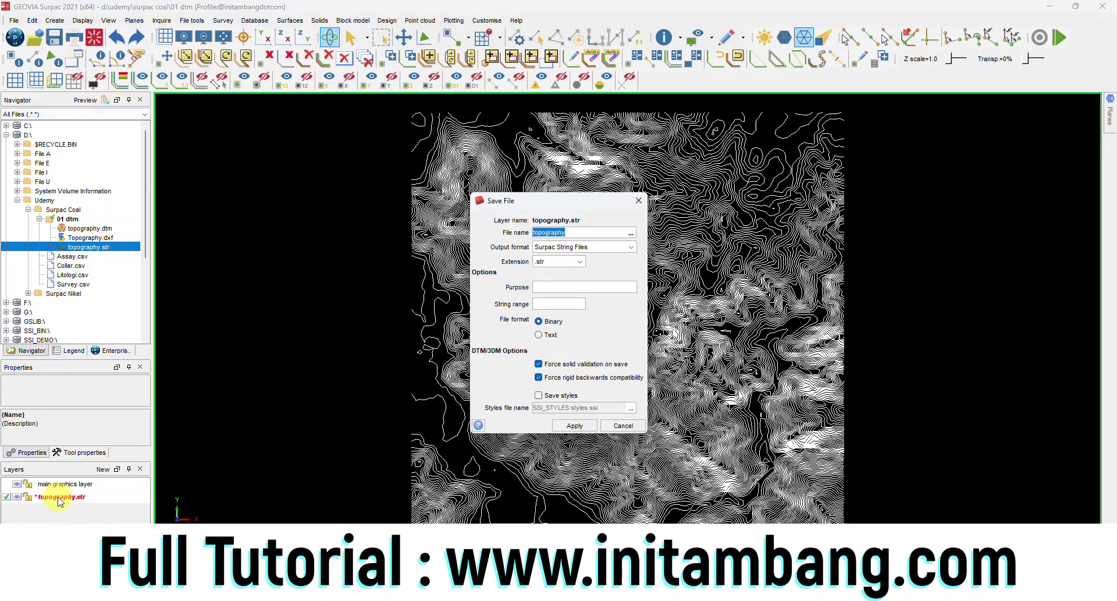
{"action": "left_click", "coordinate": [575, 426]}
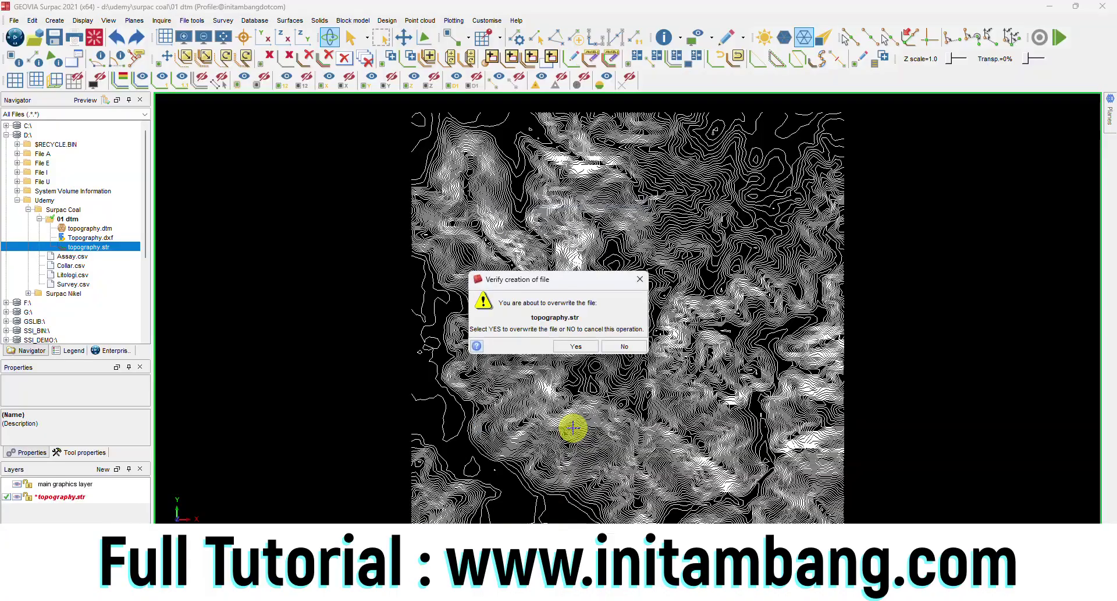
{"action": "left_click", "coordinate": [576, 347]}
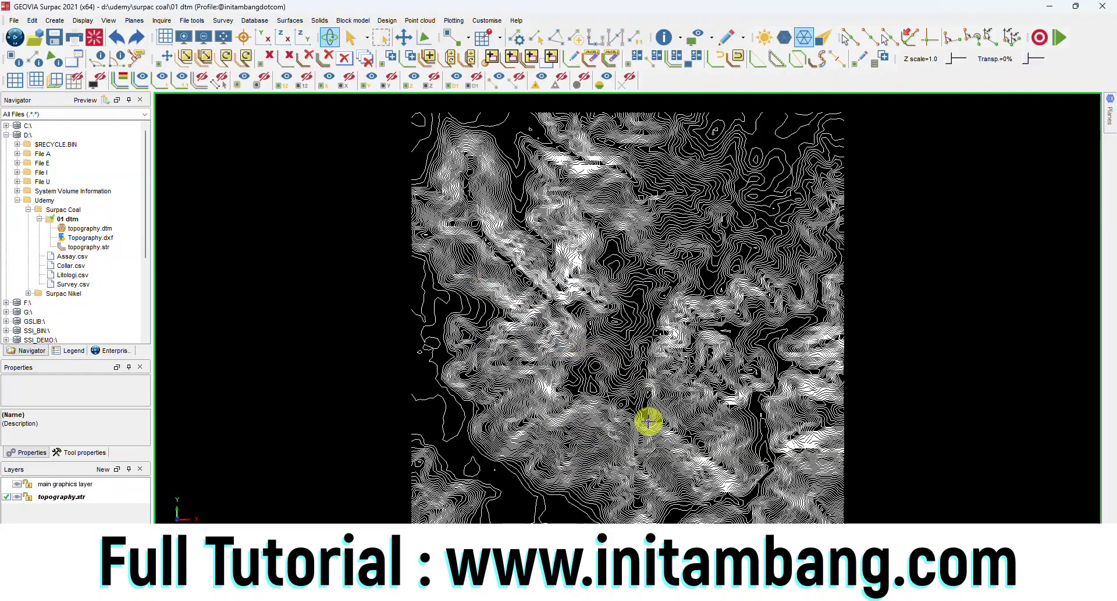
- Smooth string range 1,999 and segment range 1,999 of topography.str with Spline smoothing, 1 line per segment, and start saving the layer
{"action": "scroll", "coordinate": [621, 400], "scroll_direction": "up", "scroll_amount": 5}
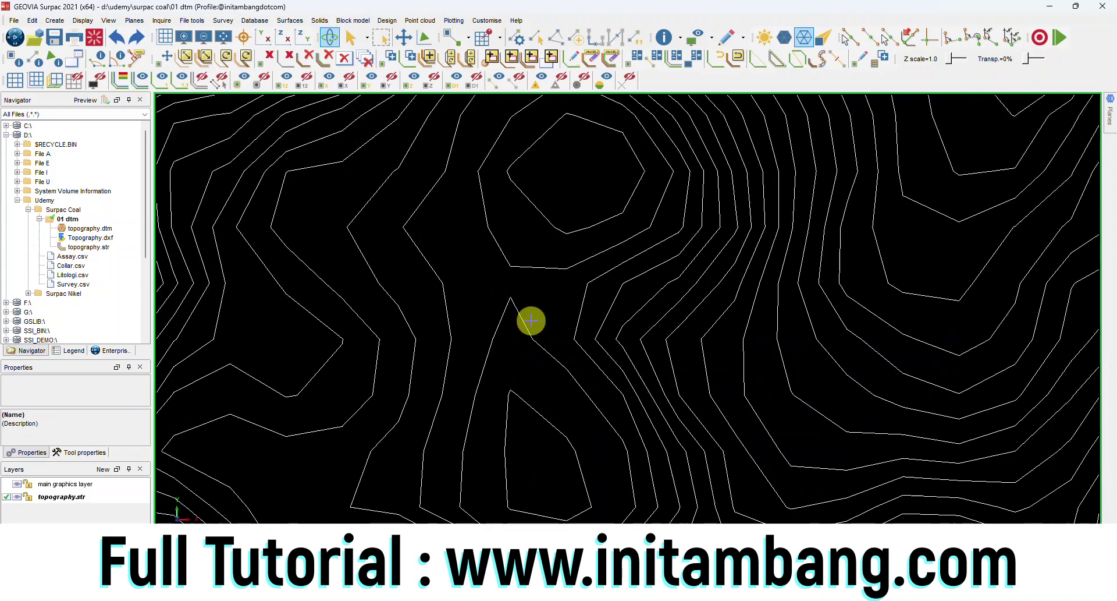
{"action": "scroll", "coordinate": [591, 414], "scroll_direction": "down", "scroll_amount": 4}
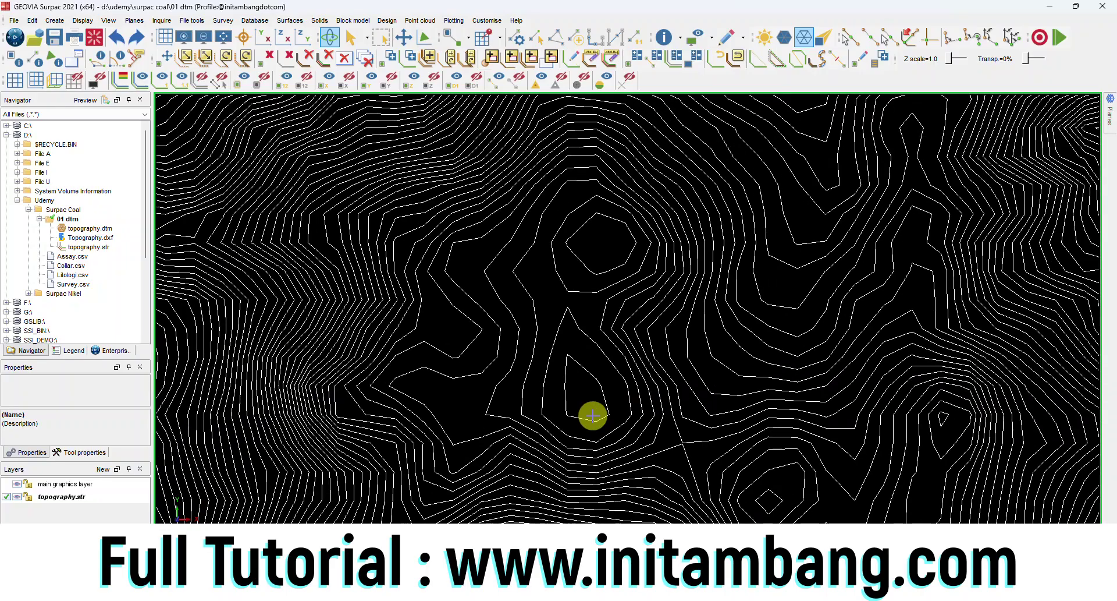
{"action": "scroll", "coordinate": [594, 396], "scroll_direction": "up", "scroll_amount": 5}
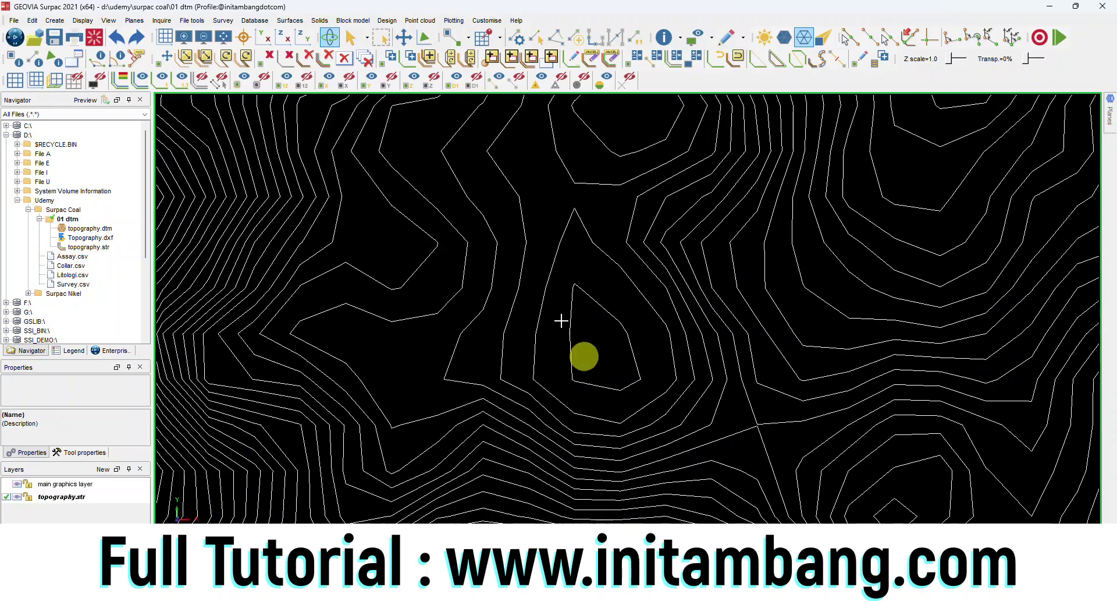
{"action": "left_click", "coordinate": [289, 21]}
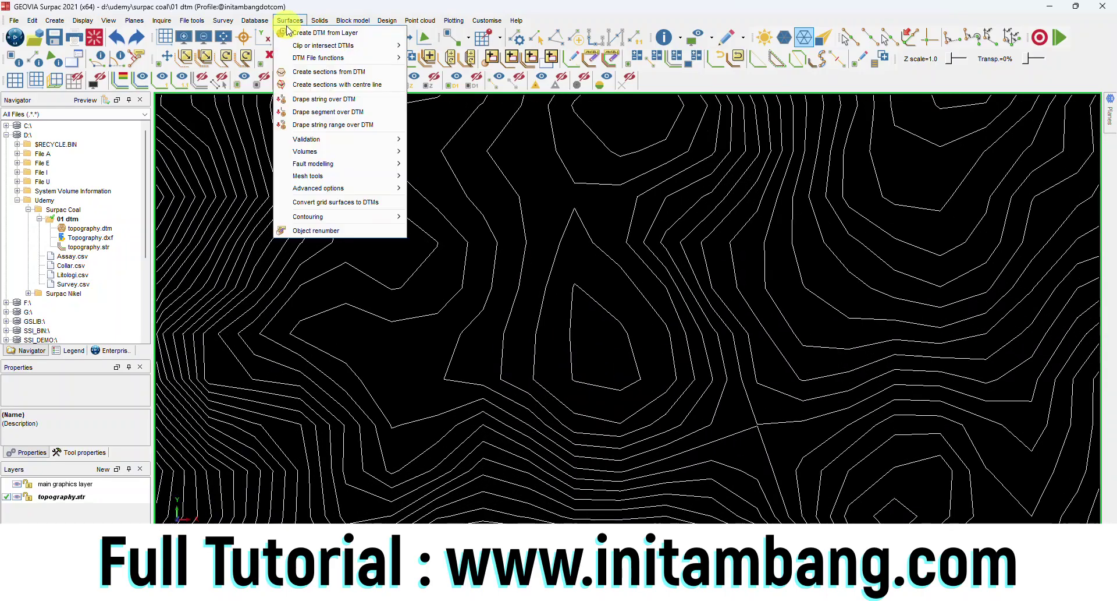
{"action": "mouse_move", "coordinate": [385, 220]}
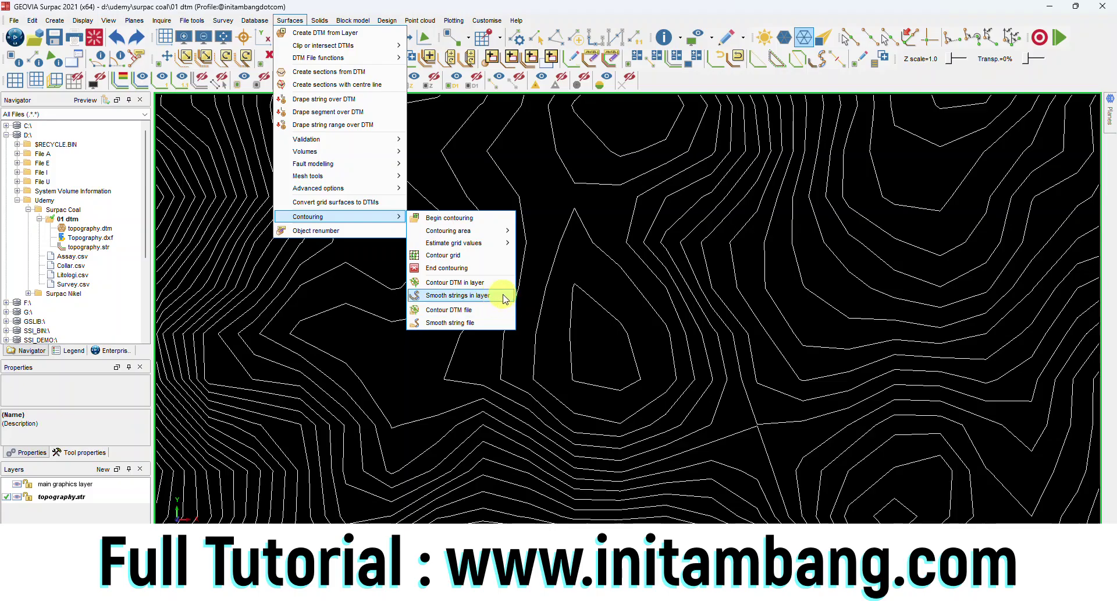
{"action": "left_click", "coordinate": [460, 295]}
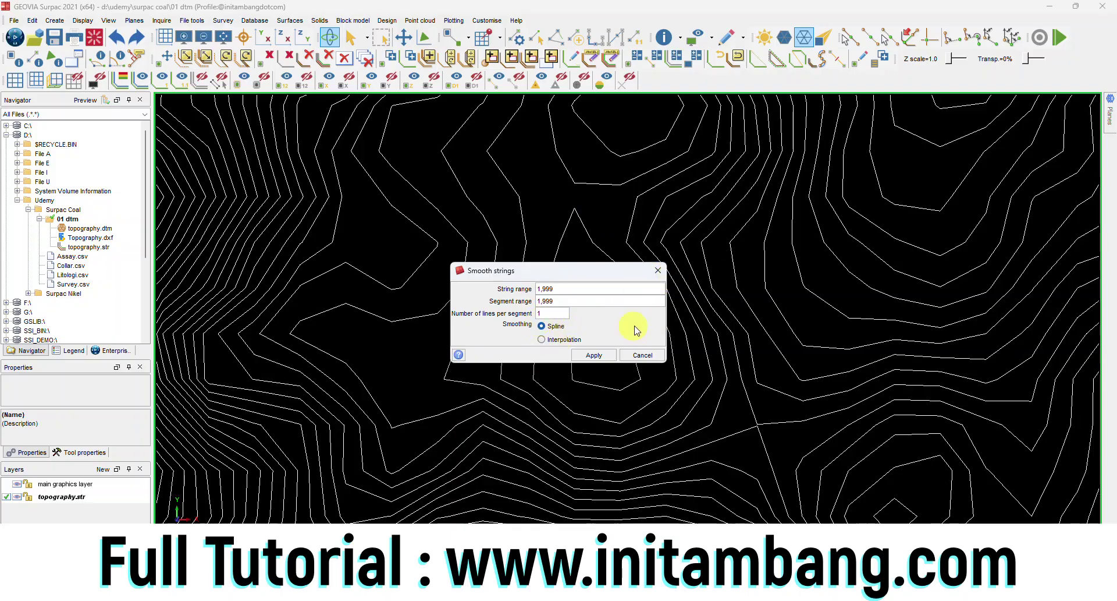
{"action": "left_click", "coordinate": [590, 355]}
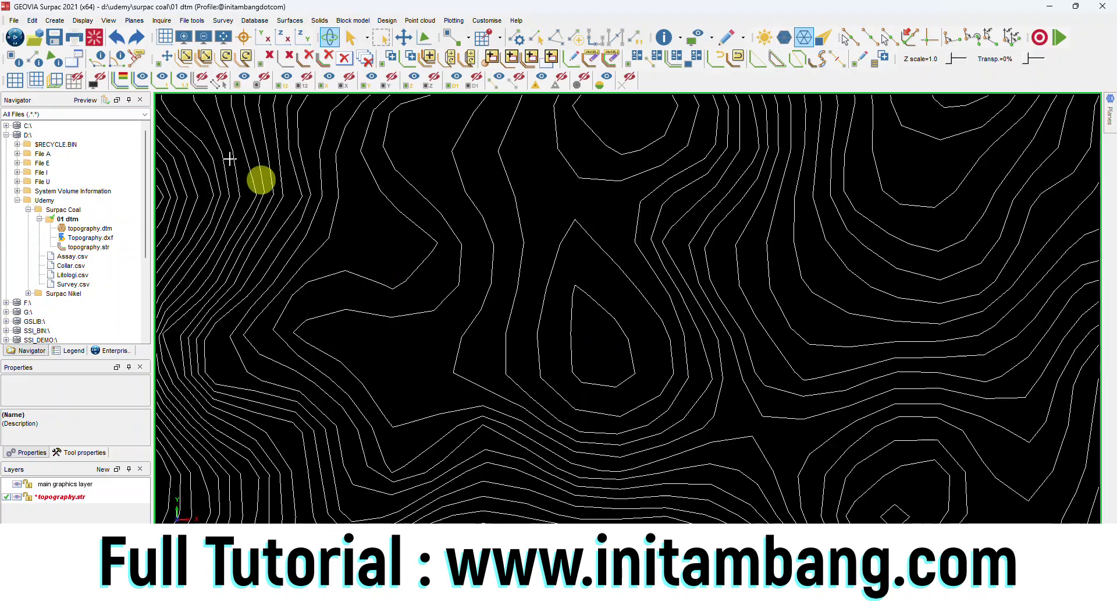
{"action": "left_click", "coordinate": [54, 39]}
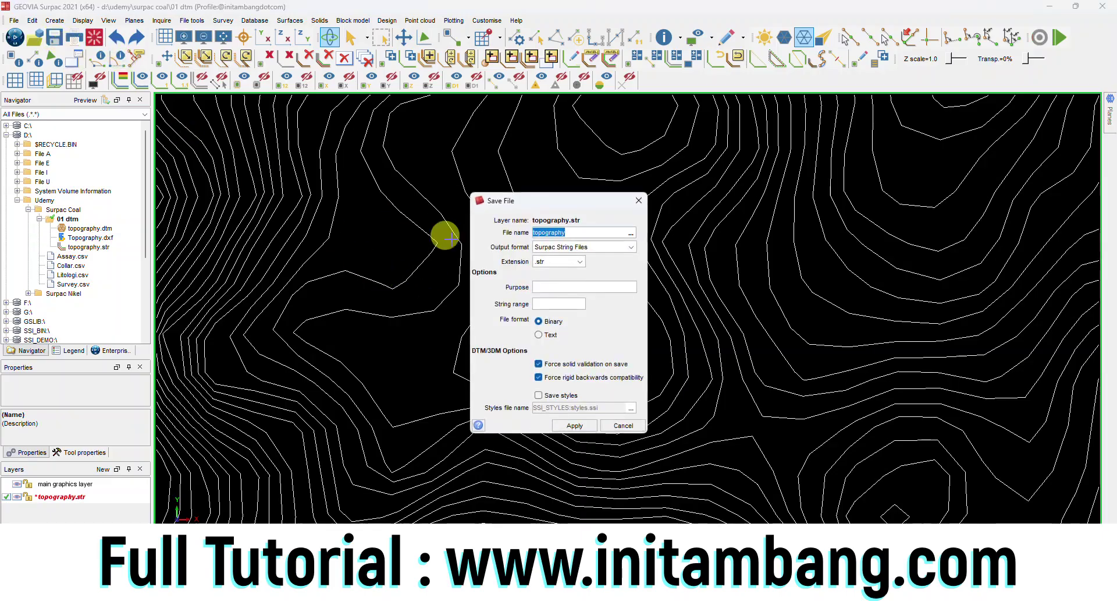
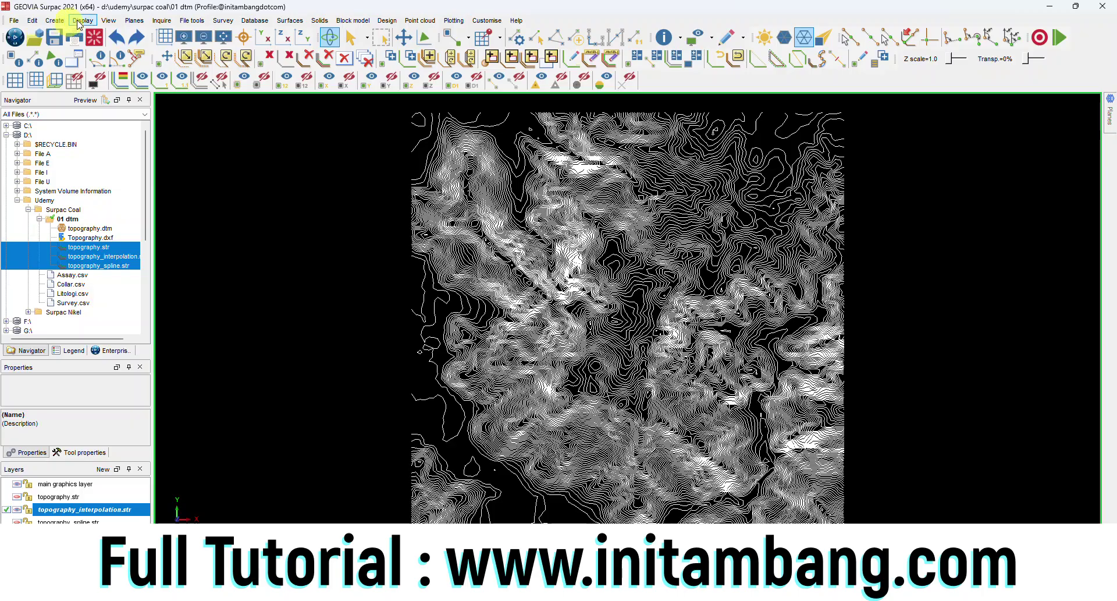
- Renumber the string range 1,999 of the topography_interpolation.str layer to a single different string number
{"action": "mouse_move", "coordinate": [82, 33]}
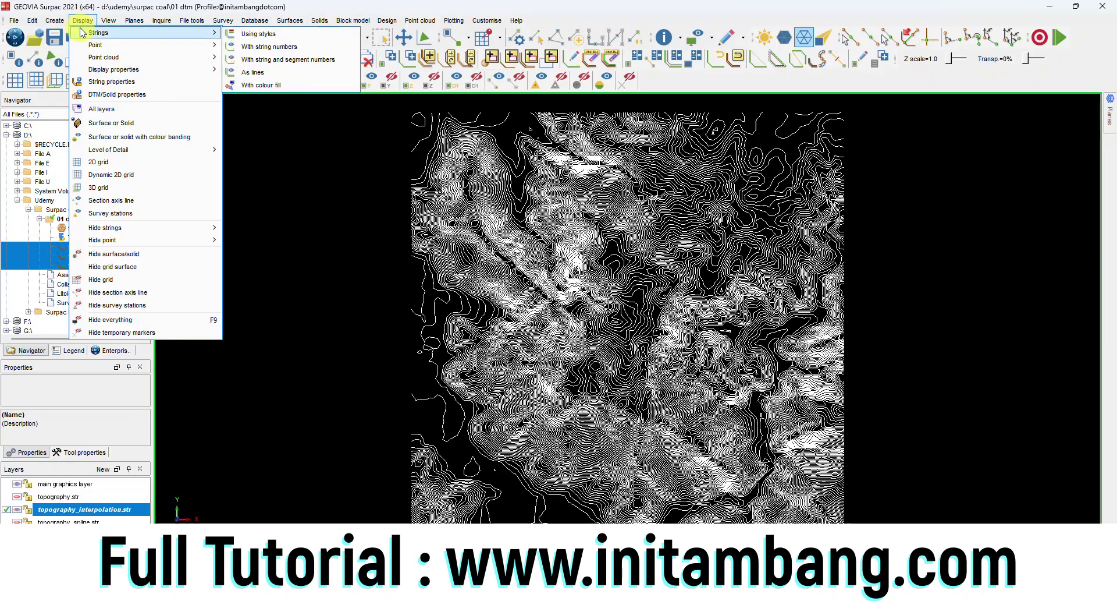
{"action": "mouse_move", "coordinate": [32, 20]}
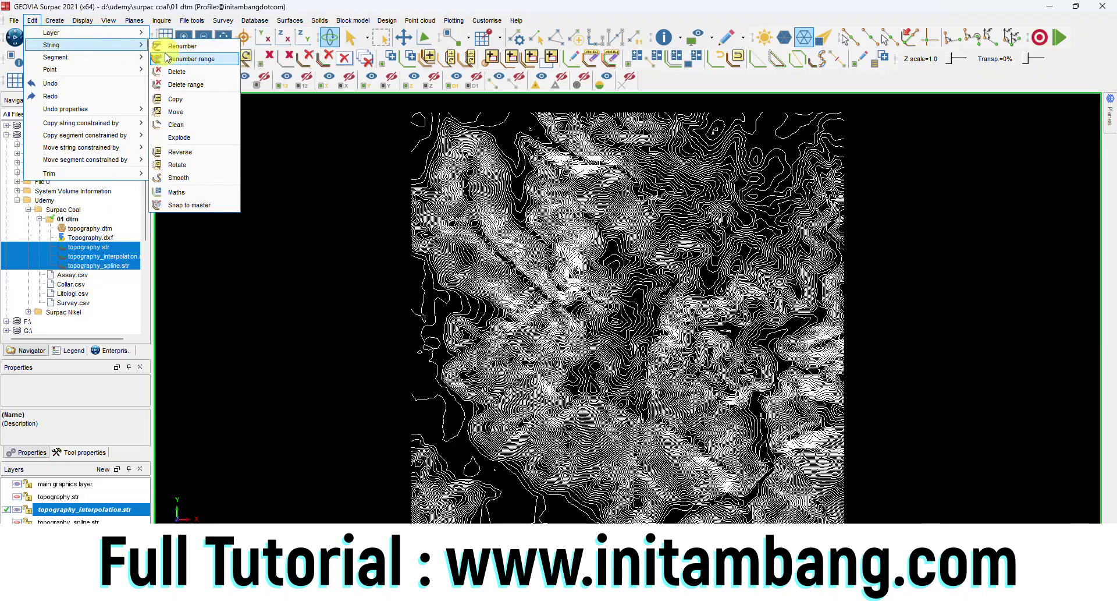
{"action": "left_click", "coordinate": [183, 59]}
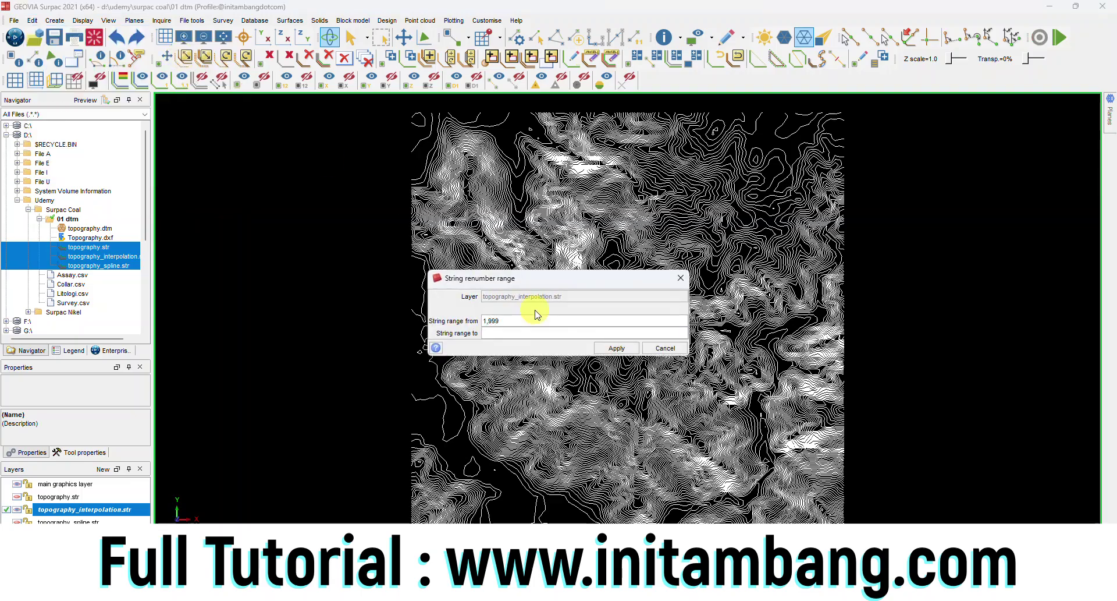
{"action": "left_click", "coordinate": [609, 349]}
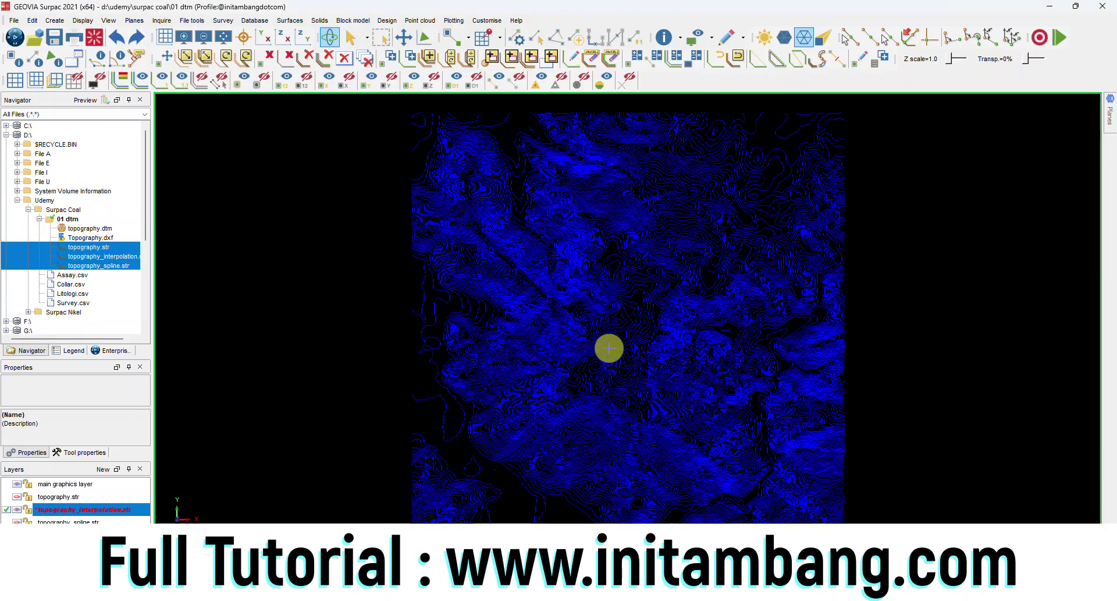
- Save the renumbered interpolation layer as a binary Surpac string file, overwriting topography_interpolation.str
{"action": "left_click", "coordinate": [54, 36]}
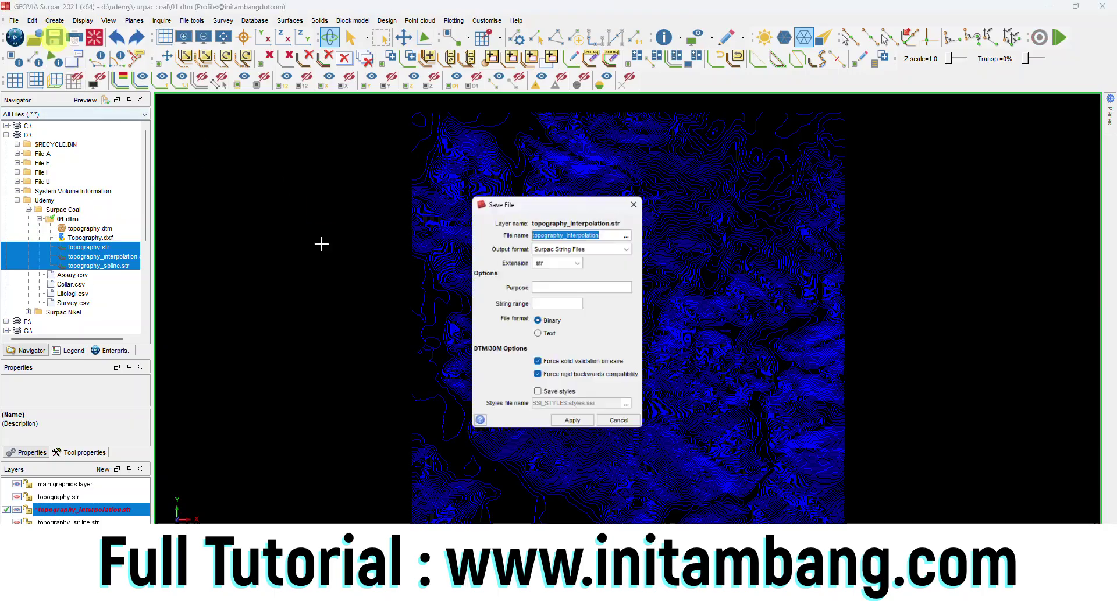
{"action": "left_click", "coordinate": [571, 425]}
{"action": "left_click", "coordinate": [573, 345]}
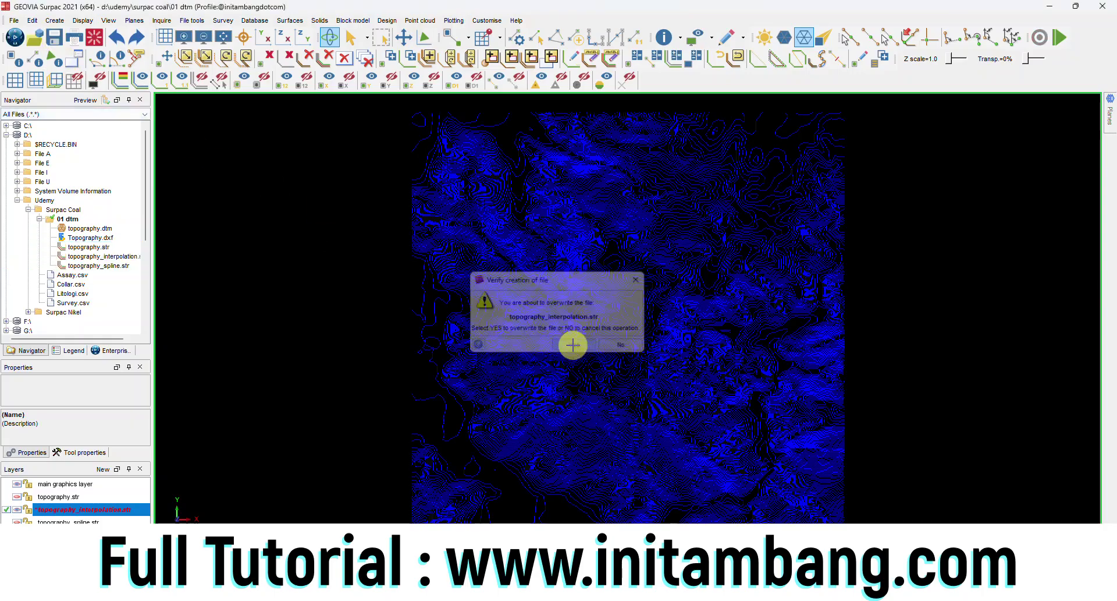
- Hide the topography_interpolation.str layer and make topography_spline.str the active, visible layer
{"action": "left_click", "coordinate": [16, 511]}
{"action": "left_click", "coordinate": [8, 520]}
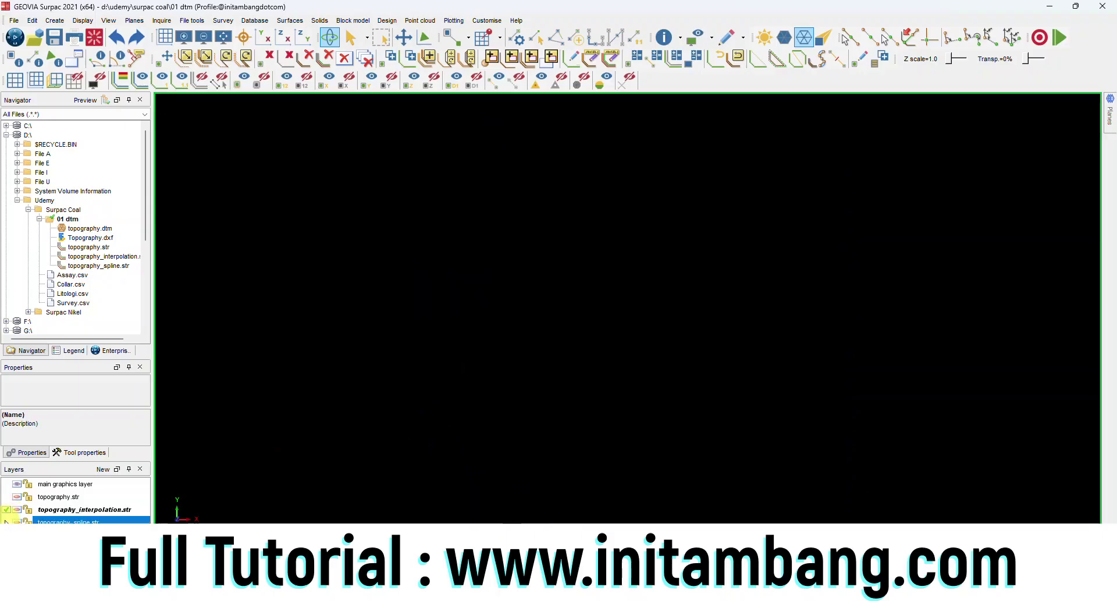
{"action": "left_click", "coordinate": [18, 521]}
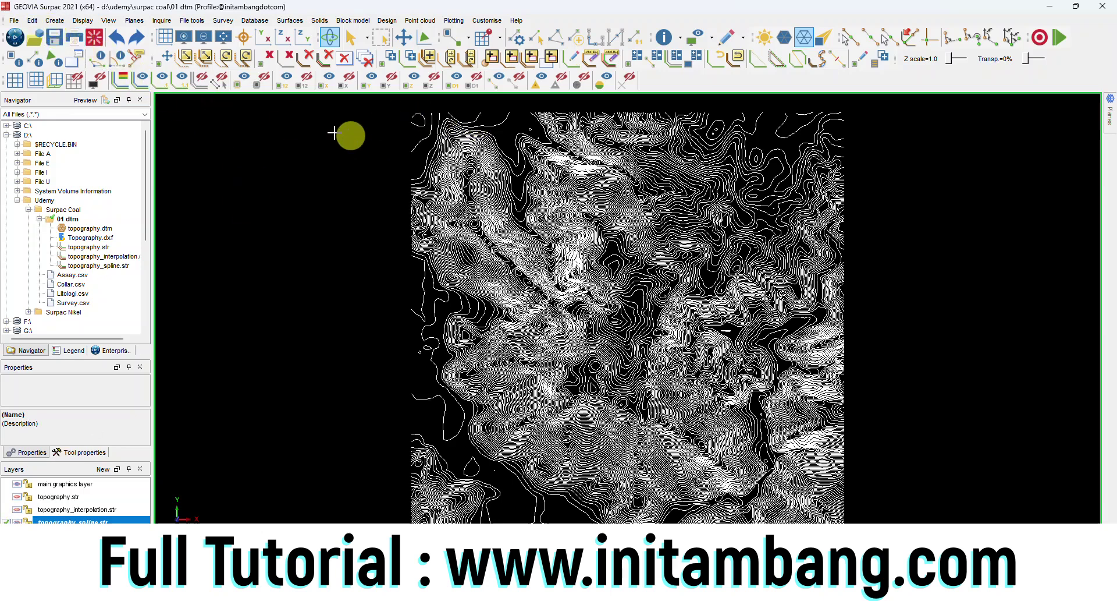
- Renumber the string range 1,999 of the topography_spline.str layer to a single different string number
{"action": "left_click", "coordinate": [32, 21]}
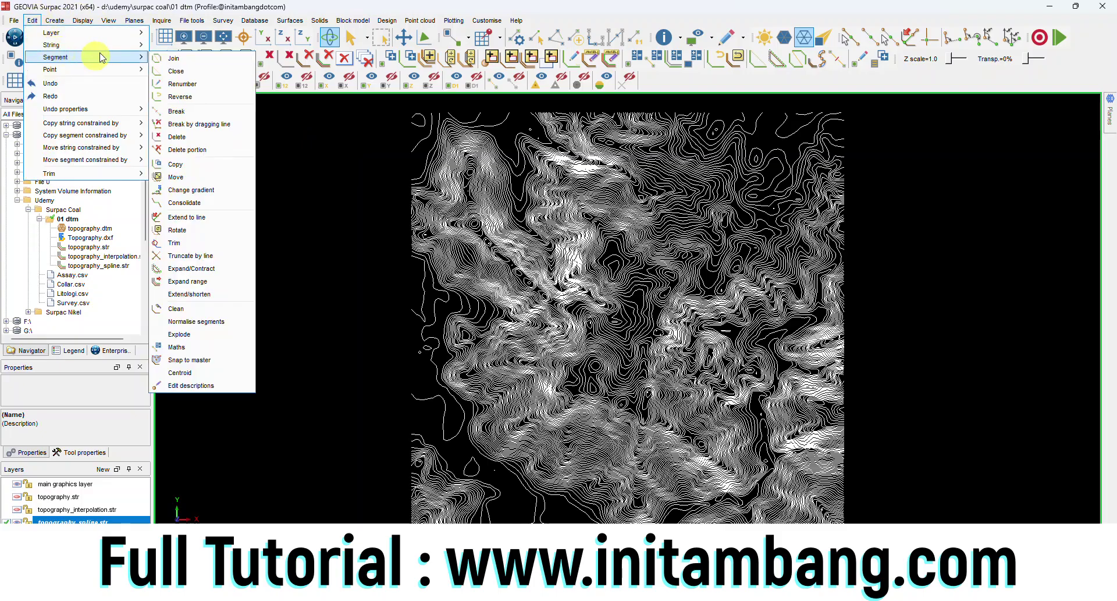
{"action": "left_click", "coordinate": [505, 5]}
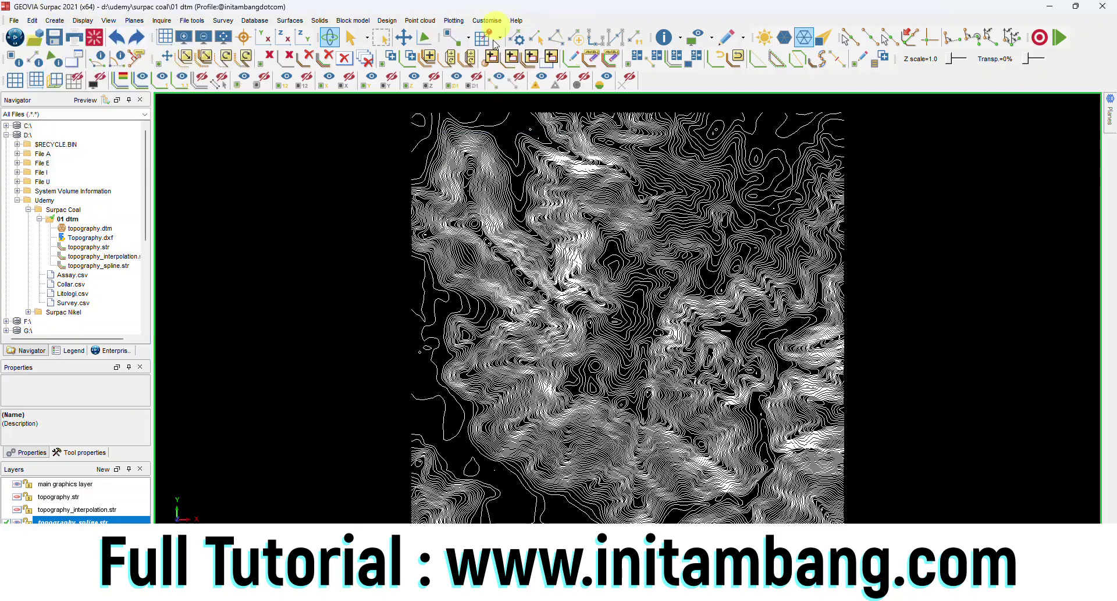
{"action": "left_click", "coordinate": [609, 58]}
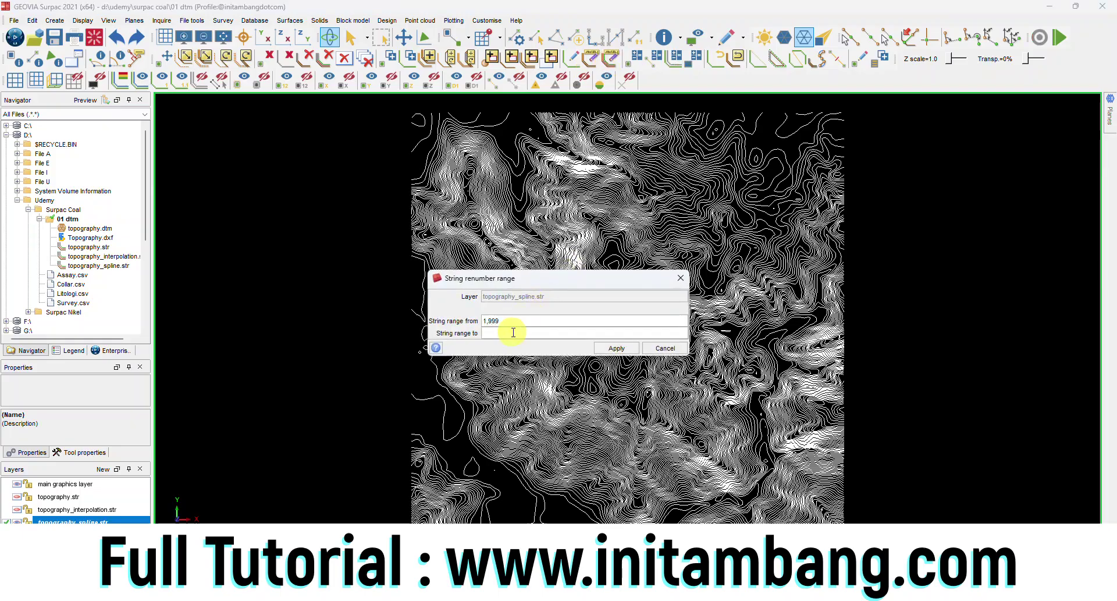
{"action": "left_click", "coordinate": [615, 348]}
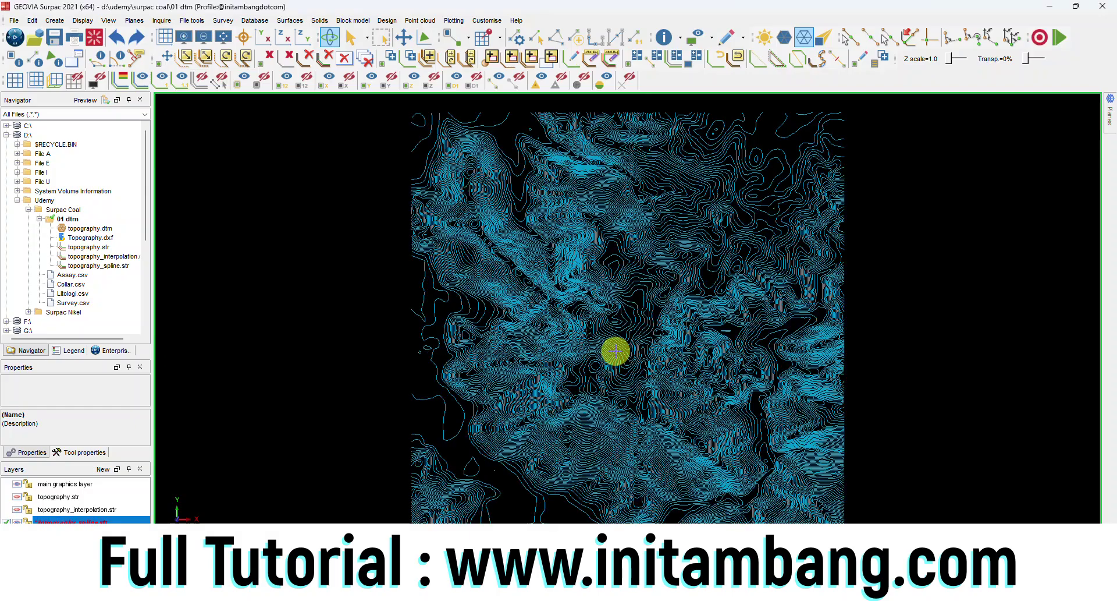
- Save the renumbered spline layer, overwriting topography_spline.str
{"action": "left_click", "coordinate": [54, 36]}
{"action": "left_click", "coordinate": [568, 429]}
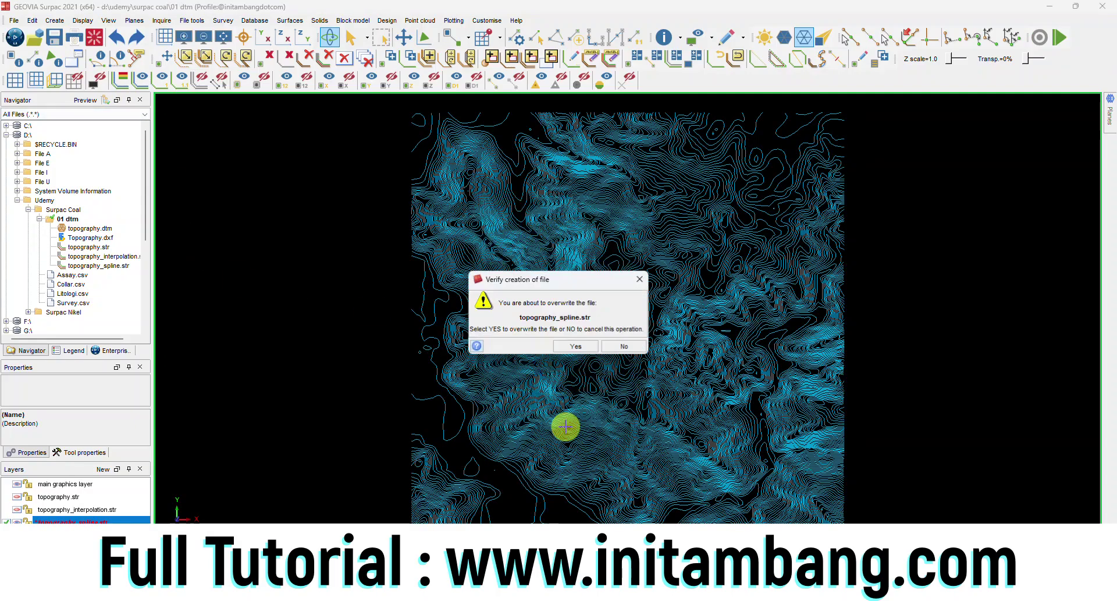
{"action": "left_click", "coordinate": [572, 346]}
- Show the topography_interpolation.str and topography.str layers together with the spline layer and examine the overlapping contours up close
{"action": "left_click", "coordinate": [23, 510]}
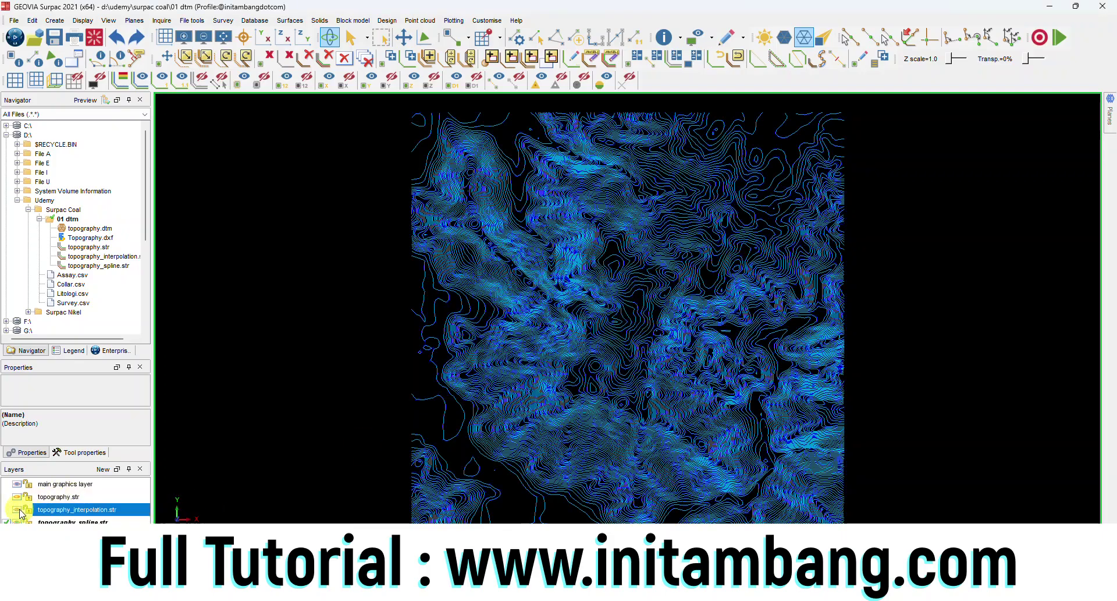
{"action": "left_click", "coordinate": [21, 497]}
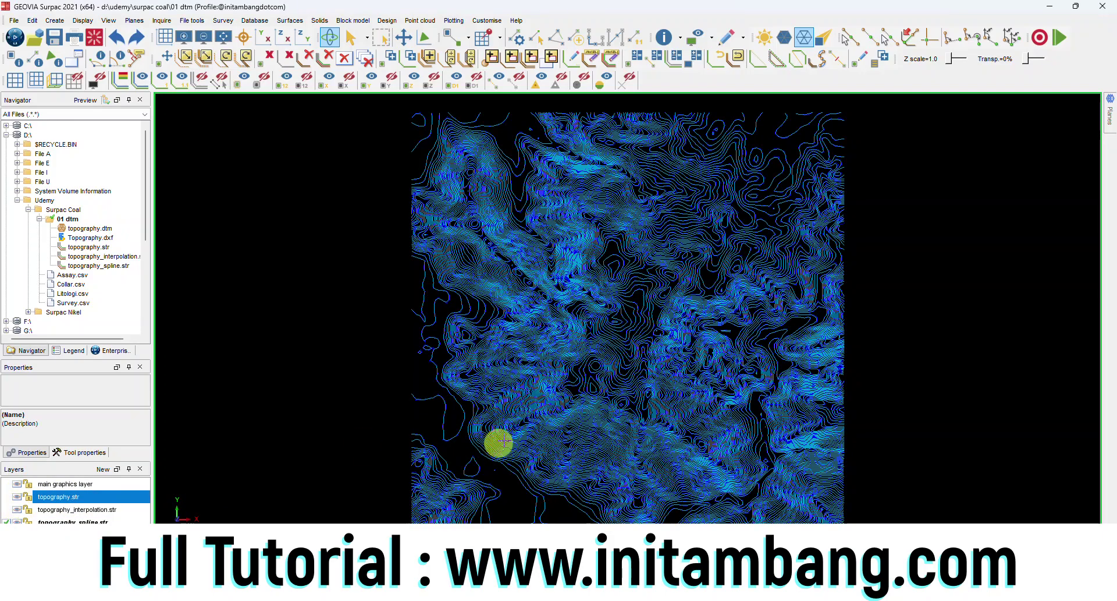
{"action": "scroll", "coordinate": [616, 391], "scroll_direction": "up", "scroll_amount": 10}
{"action": "scroll", "coordinate": [551, 349], "scroll_direction": "up", "scroll_amount": 2}
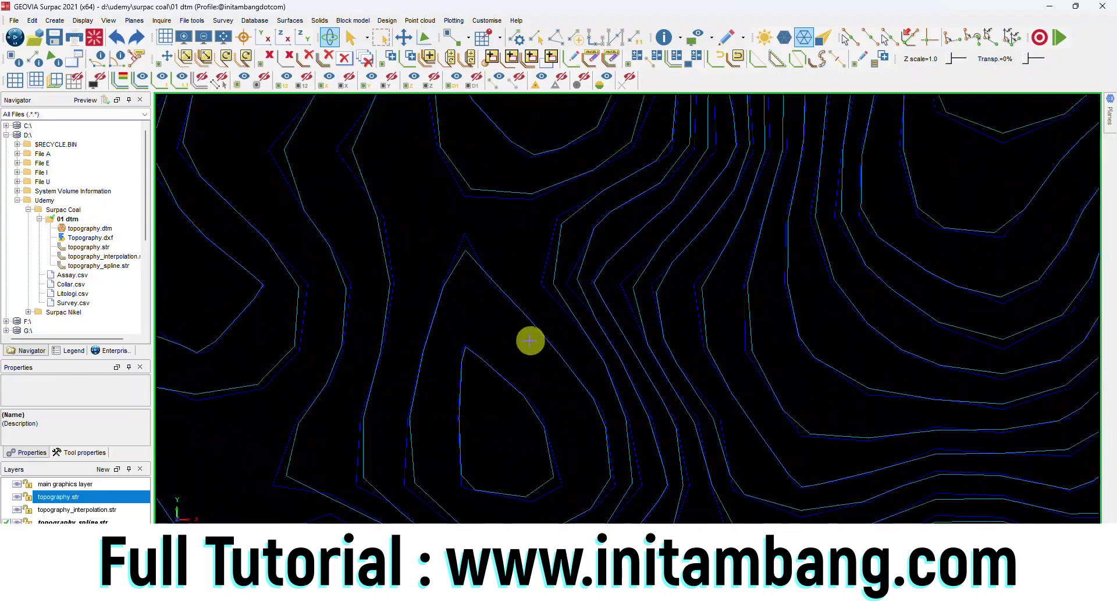
{"action": "scroll", "coordinate": [496, 342], "scroll_direction": "up", "scroll_amount": 3}
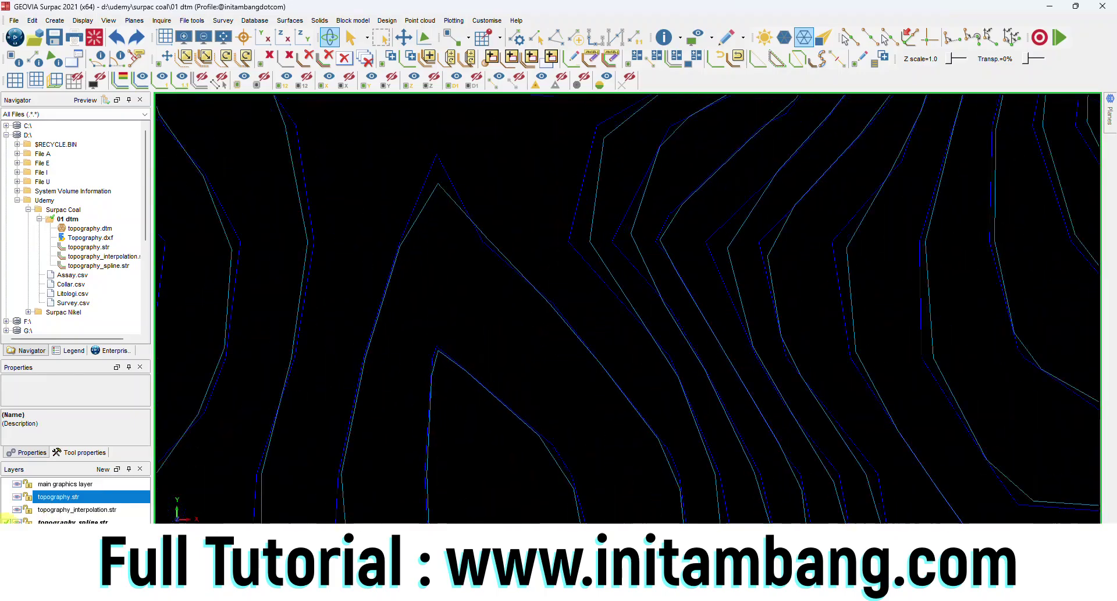
- Toggle the visibility of the interpolation, original and spline layers in turn to compare their contour shapes
{"action": "left_click", "coordinate": [16, 509]}
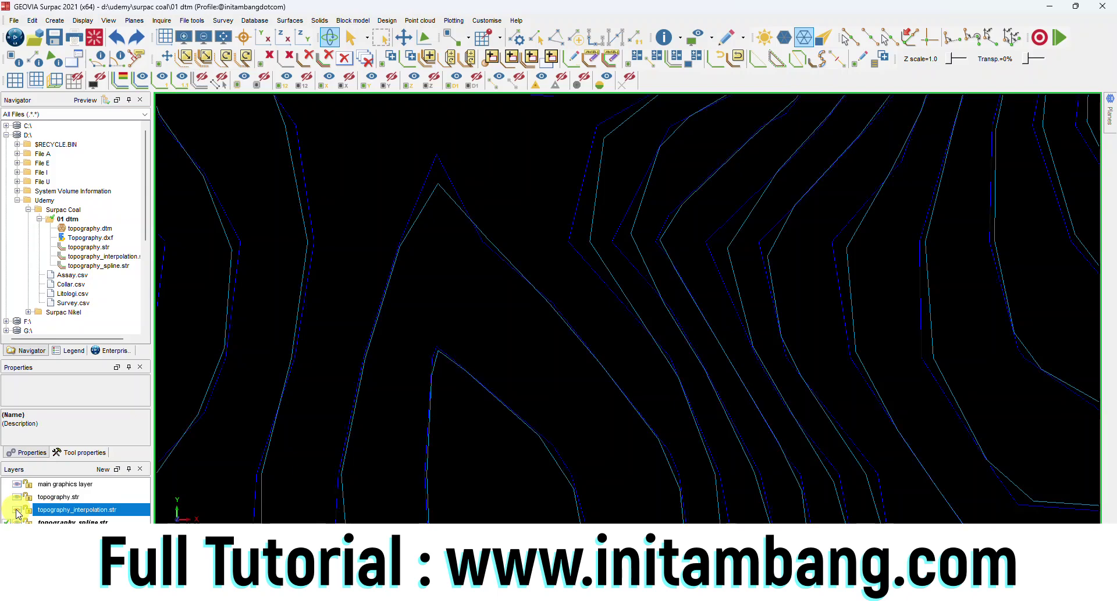
{"action": "left_click", "coordinate": [20, 498]}
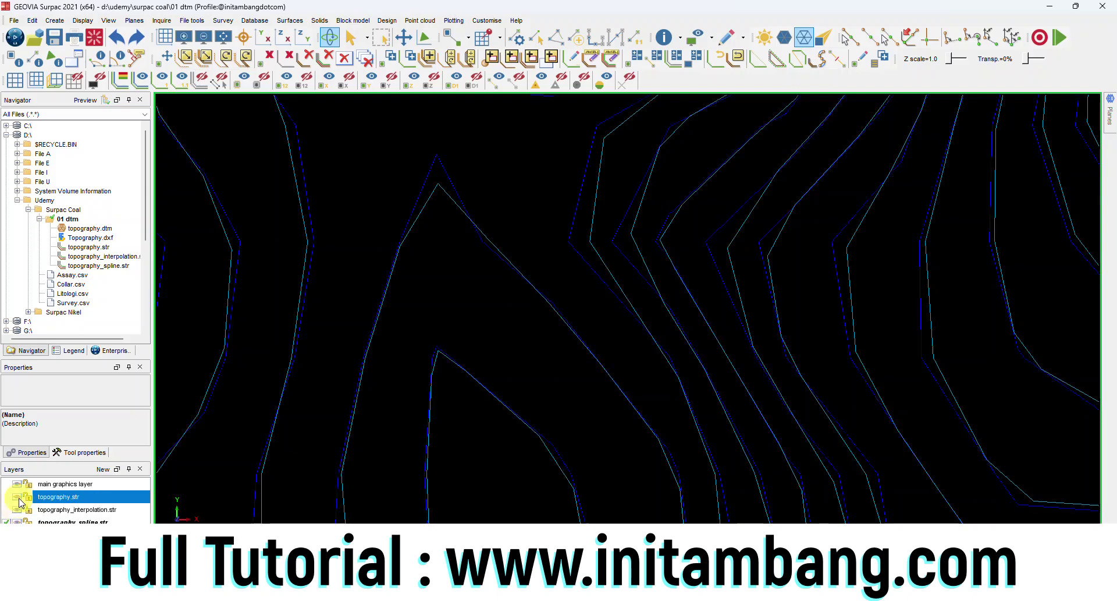
{"action": "left_click", "coordinate": [18, 510]}
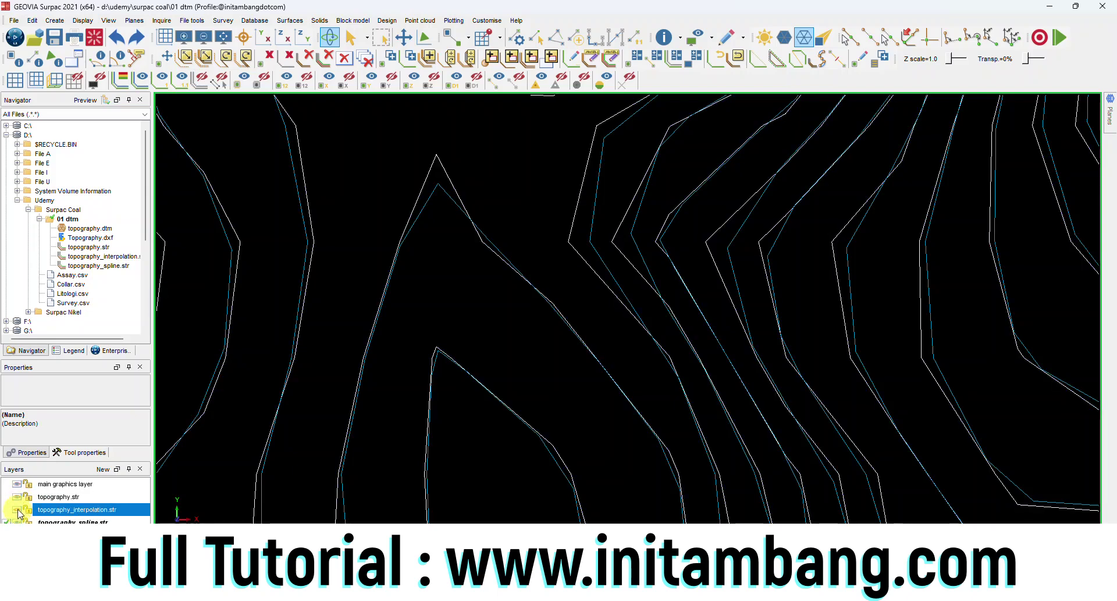
{"action": "left_click", "coordinate": [18, 522]}
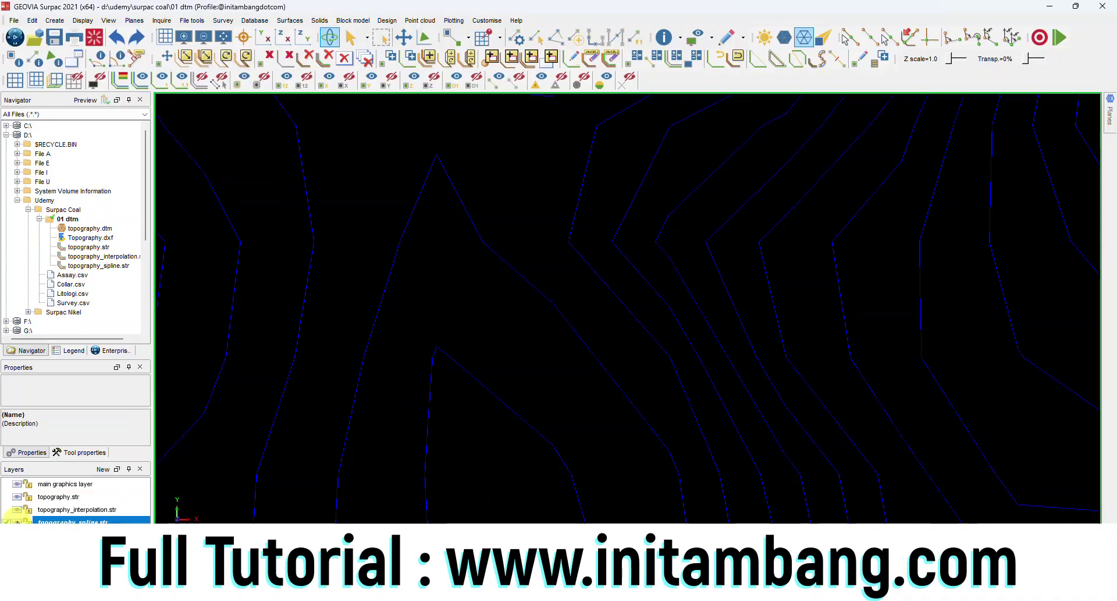
{"action": "scroll", "coordinate": [559, 298], "scroll_direction": "down", "scroll_amount": 2}
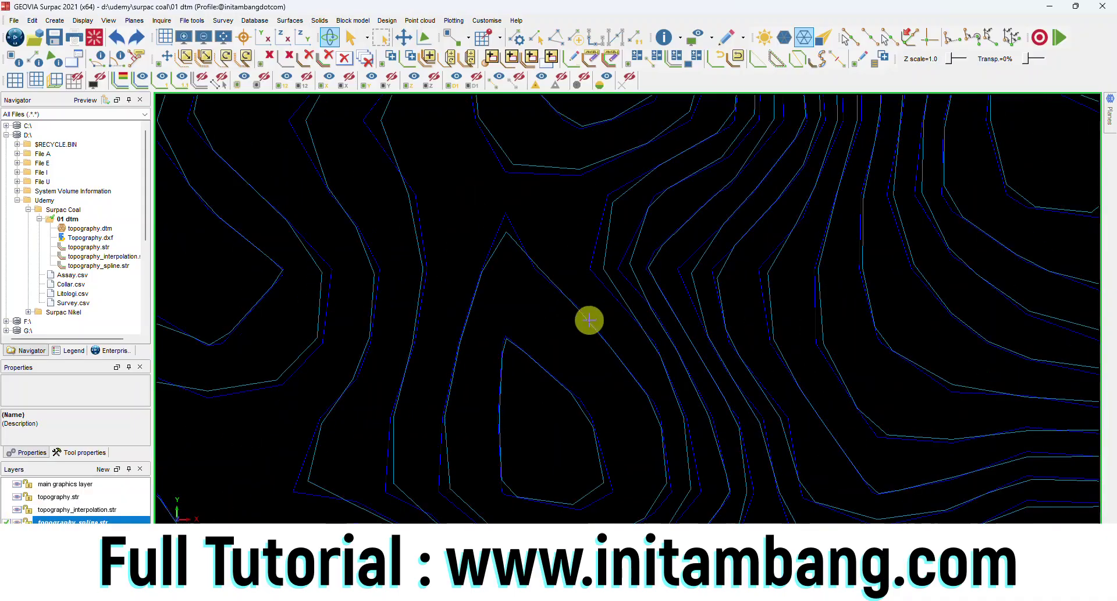
- Clear all layers from graphics and open topography.str from the 01 dtm folder
{"action": "left_click", "coordinate": [93, 41]}
{"action": "left_click", "coordinate": [92, 248]}
{"action": "right_click", "coordinate": [92, 248]}
{"action": "left_click", "coordinate": [154, 251]}
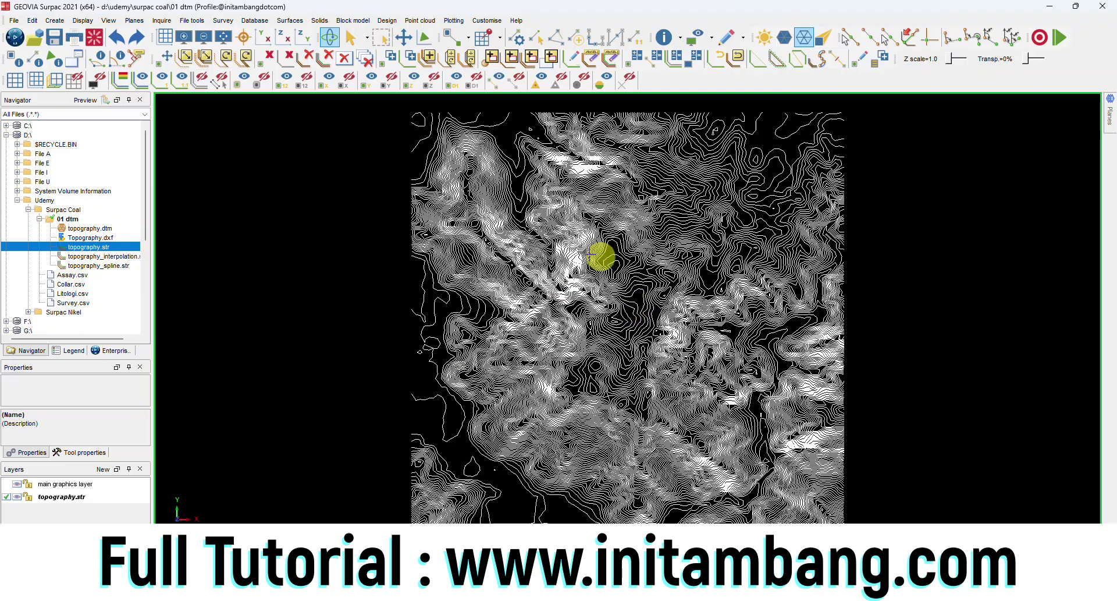
- Smooth string range 1,999 and segment range 1,999 of topography.str with Spline smoothing and 3 lines per segment
{"action": "left_click", "coordinate": [285, 21]}
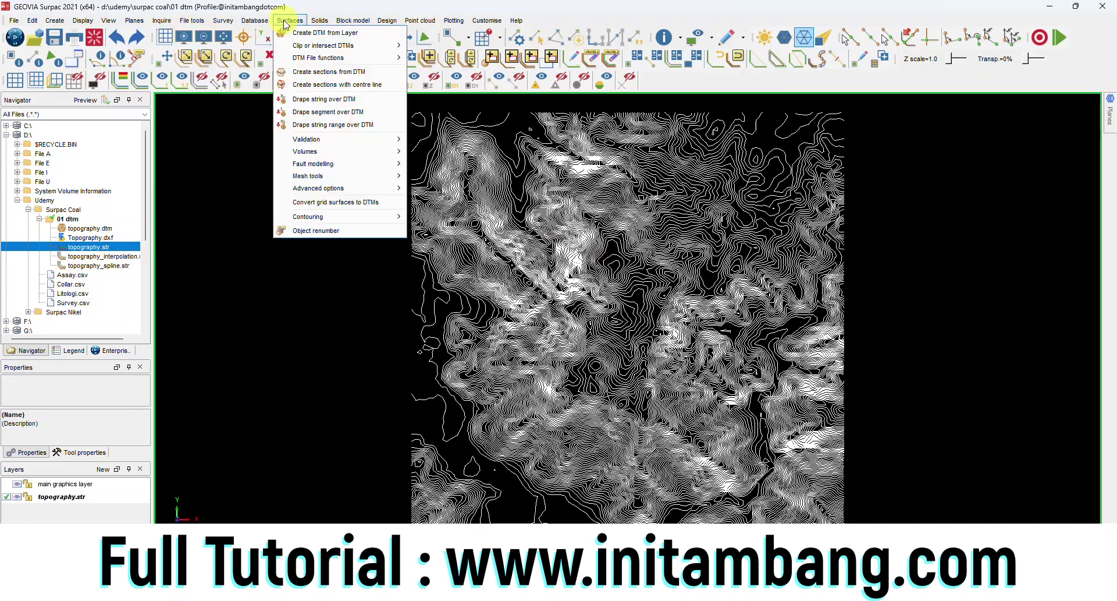
{"action": "mouse_move", "coordinate": [341, 220]}
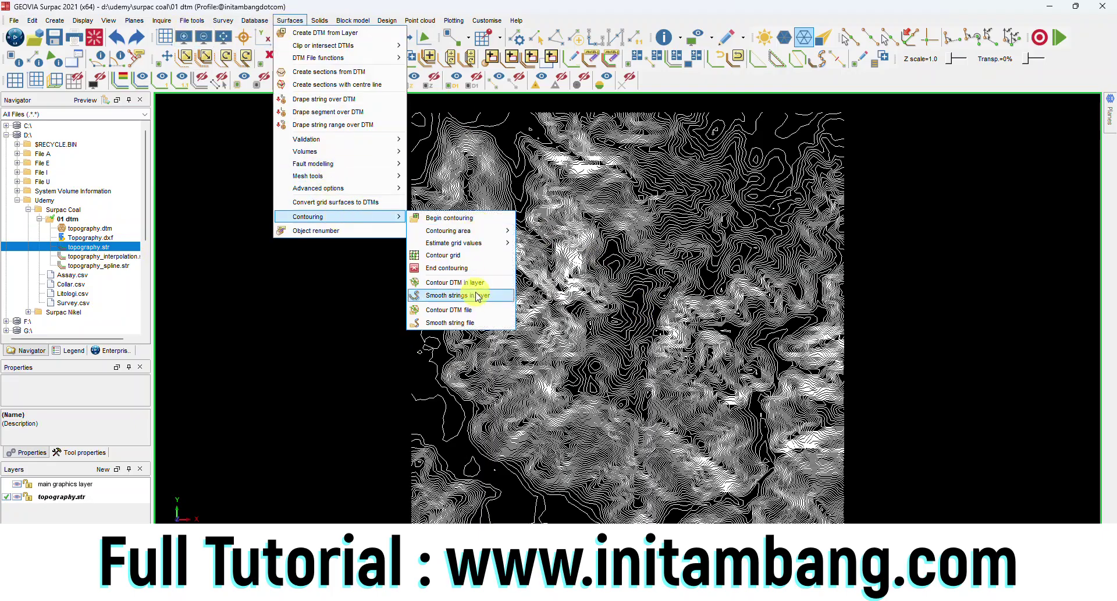
{"action": "left_click", "coordinate": [457, 295]}
{"action": "double_click", "coordinate": [553, 313]}
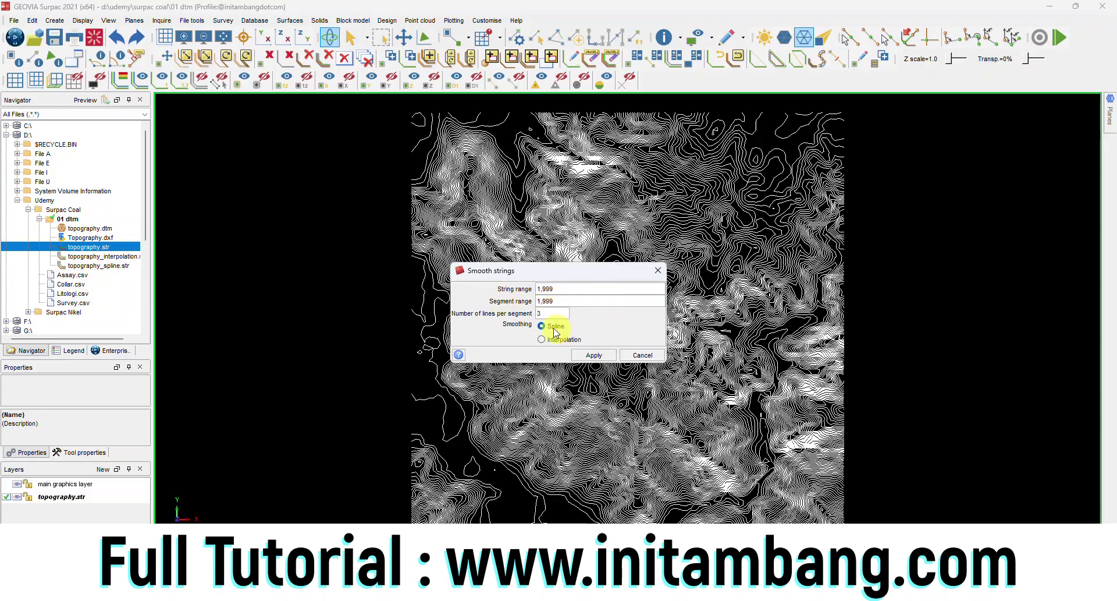
{"action": "left_click", "coordinate": [592, 354]}
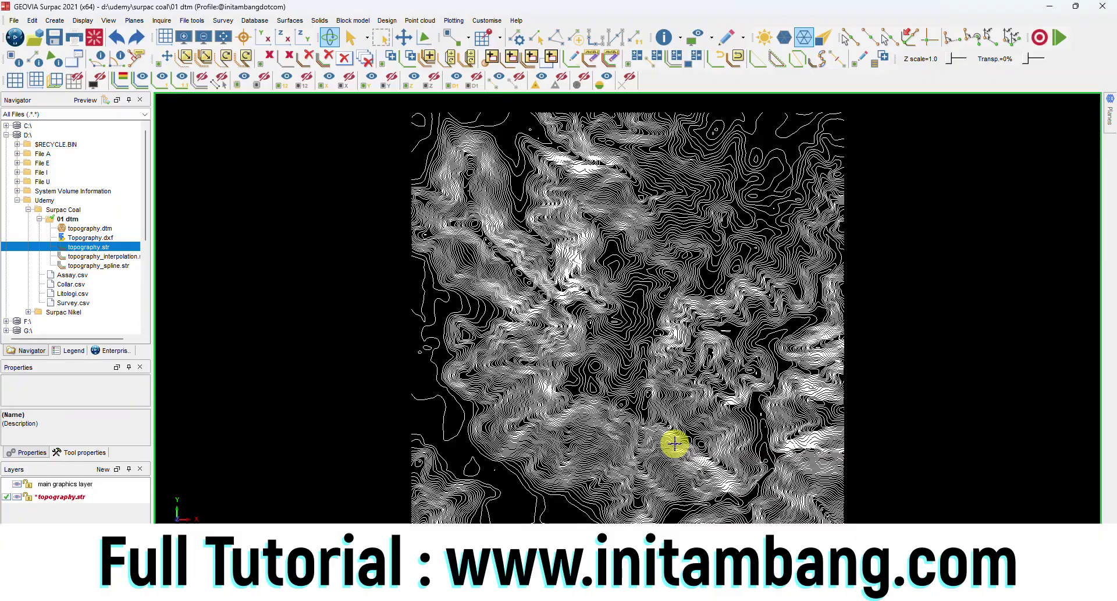
- Check the spline-smoothed contours and save the layer as a binary Surpac string file, overwriting topography_spline.str
{"action": "scroll", "coordinate": [583, 372], "scroll_direction": "up", "scroll_amount": 5}
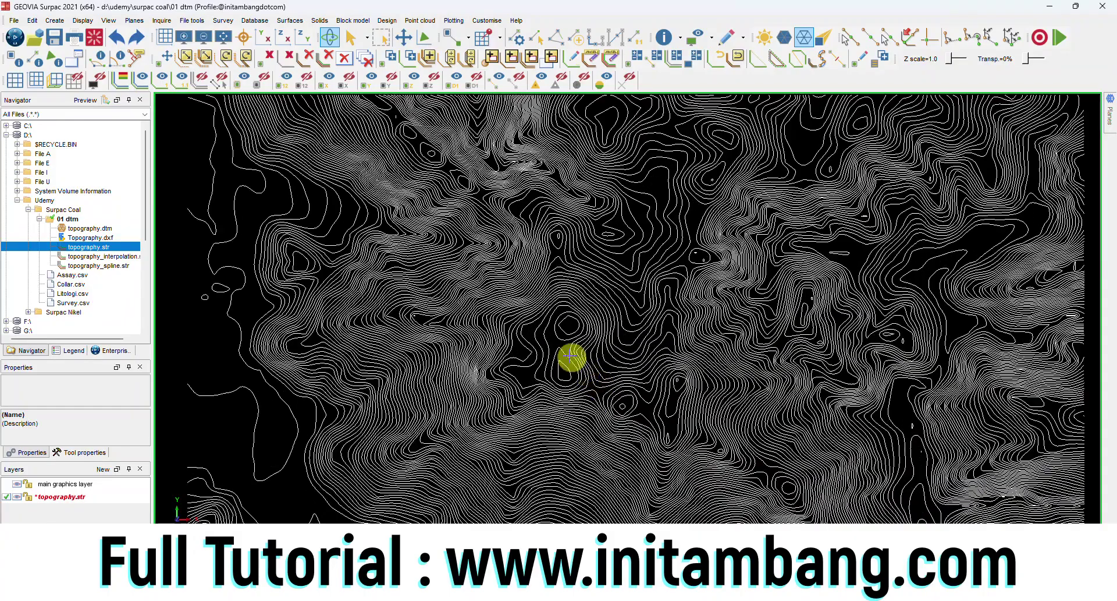
{"action": "scroll", "coordinate": [535, 347], "scroll_direction": "up", "scroll_amount": 4}
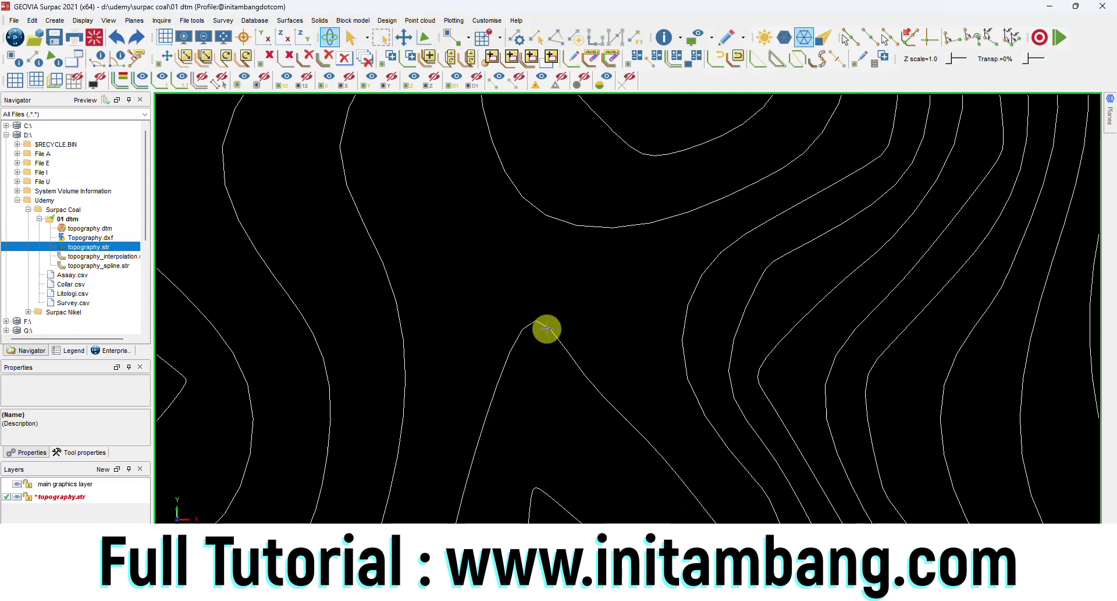
{"action": "scroll", "coordinate": [547, 327], "scroll_direction": "down", "scroll_amount": 2}
{"action": "scroll", "coordinate": [611, 329], "scroll_direction": "down", "scroll_amount": 4}
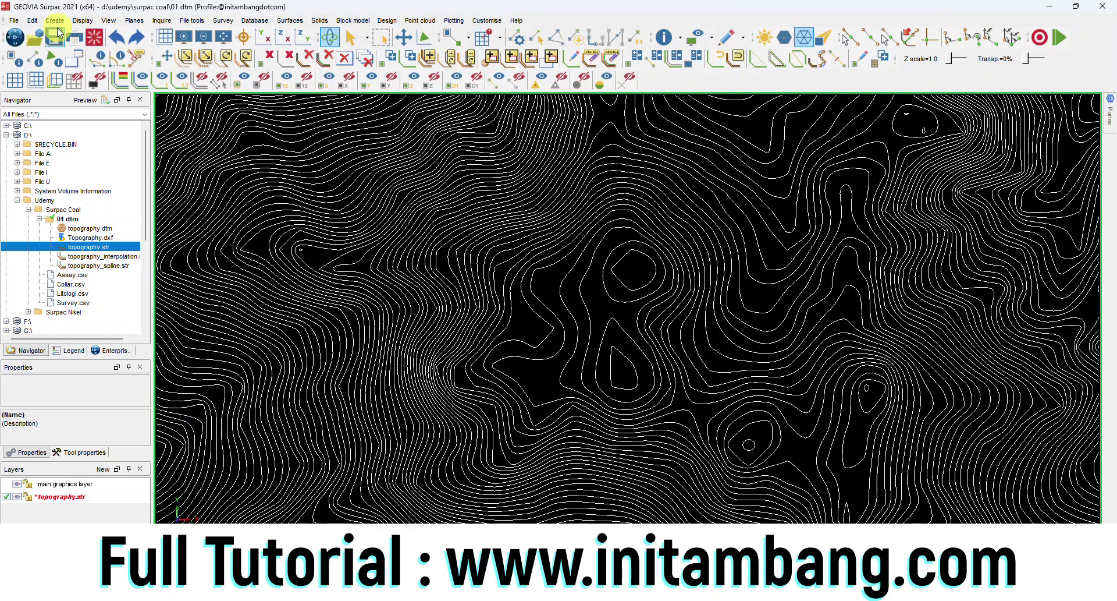
{"action": "left_click", "coordinate": [54, 36]}
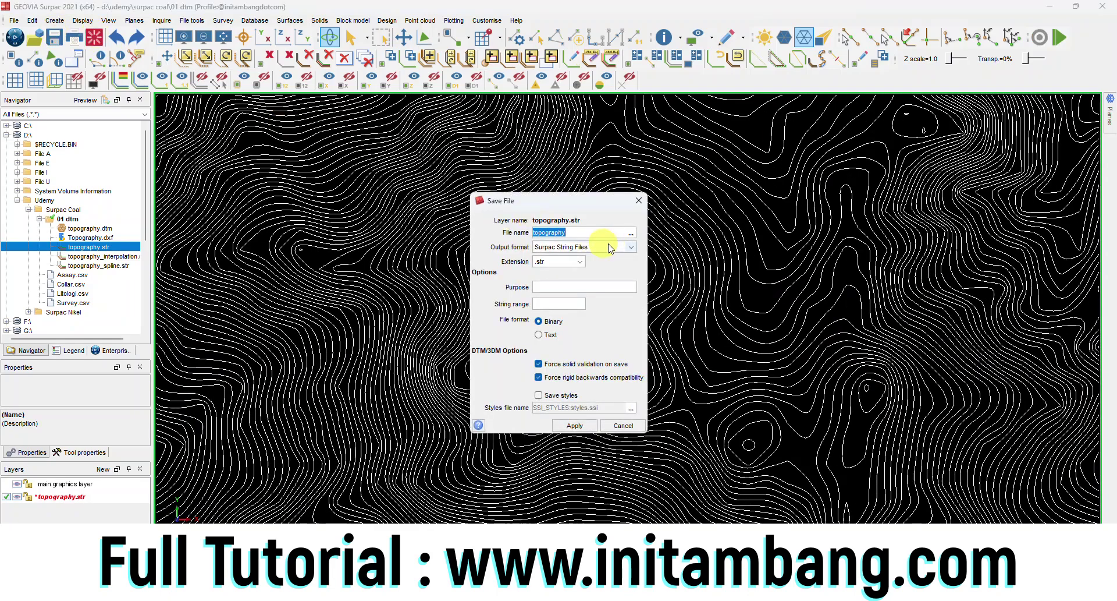
{"action": "left_click", "coordinate": [630, 236]}
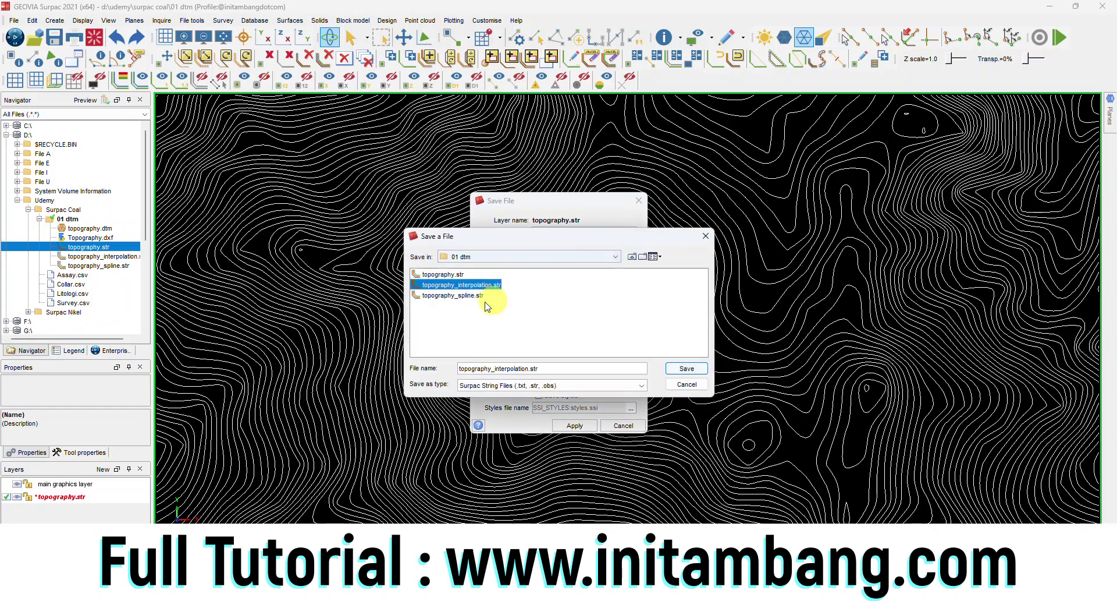
{"action": "left_click", "coordinate": [460, 295]}
{"action": "left_click", "coordinate": [685, 369]}
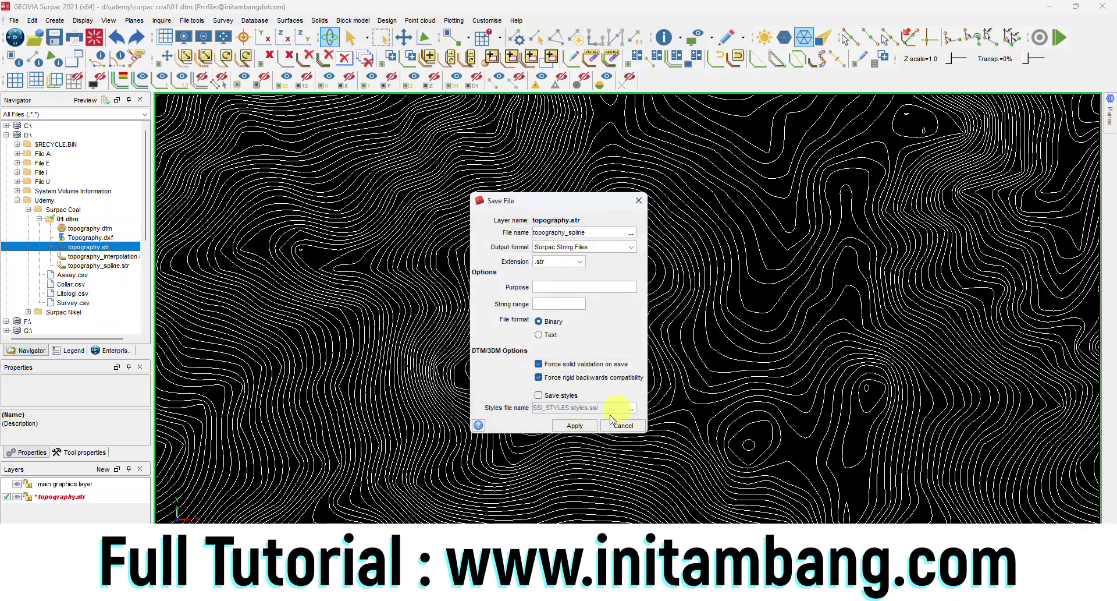
{"action": "left_click", "coordinate": [573, 426]}
{"action": "left_click", "coordinate": [574, 343]}
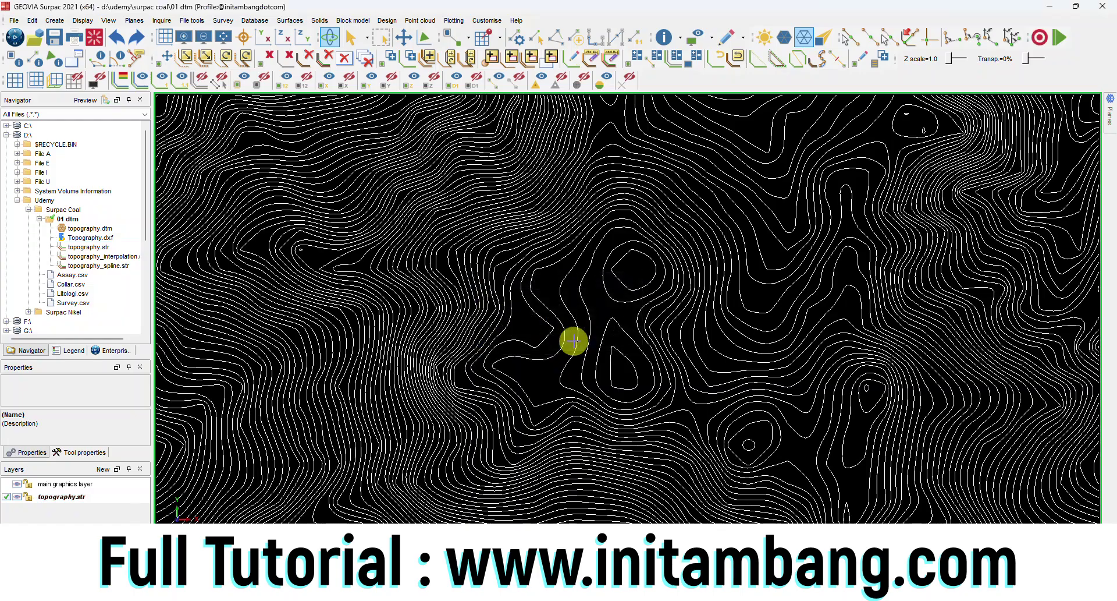
- Clear the smoothed layer from graphics and reopen the original topography.str
{"action": "left_click", "coordinate": [93, 44]}
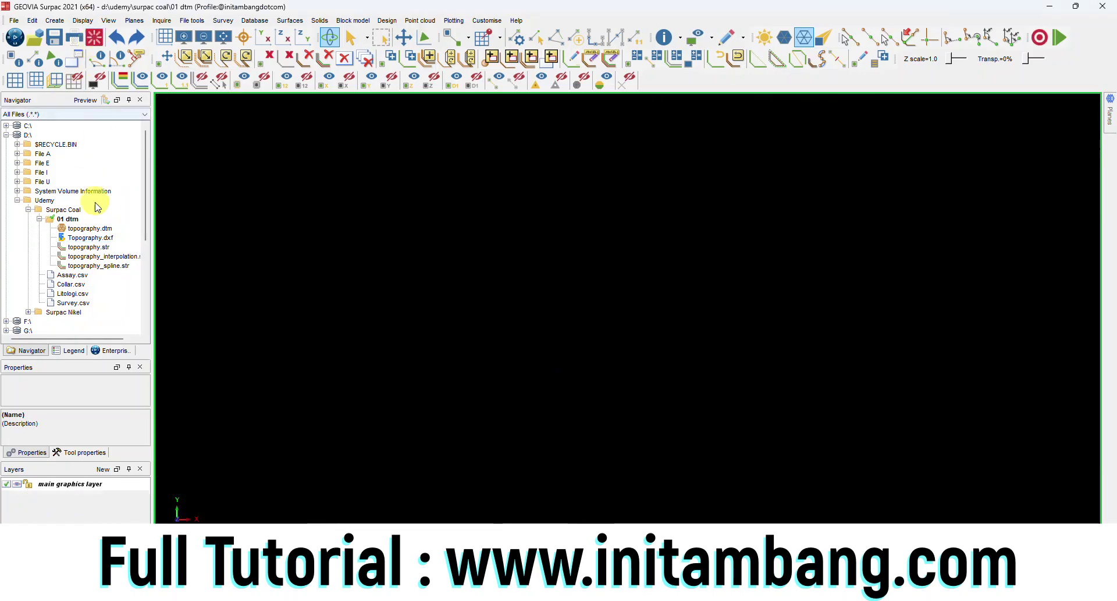
{"action": "left_click", "coordinate": [107, 249]}
{"action": "right_click", "coordinate": [100, 250]}
{"action": "left_click", "coordinate": [117, 252]}
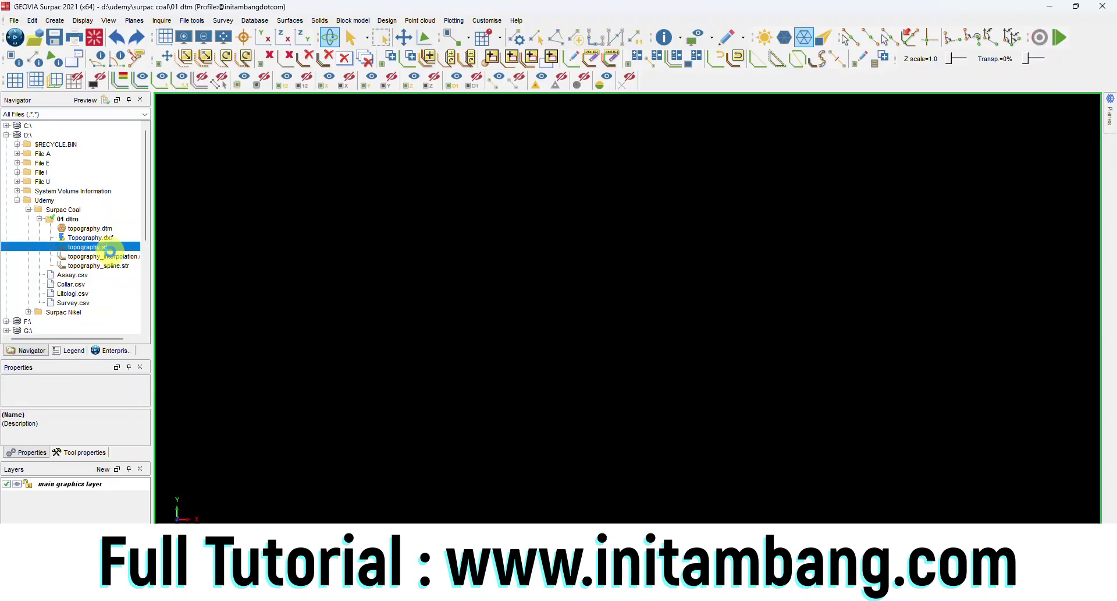
- Smooth string range 1,999 and segment range 1,999 of topography.str with Interpolation smoothing and 3 lines per segment
{"action": "left_click", "coordinate": [296, 22]}
{"action": "mouse_move", "coordinate": [349, 216]}
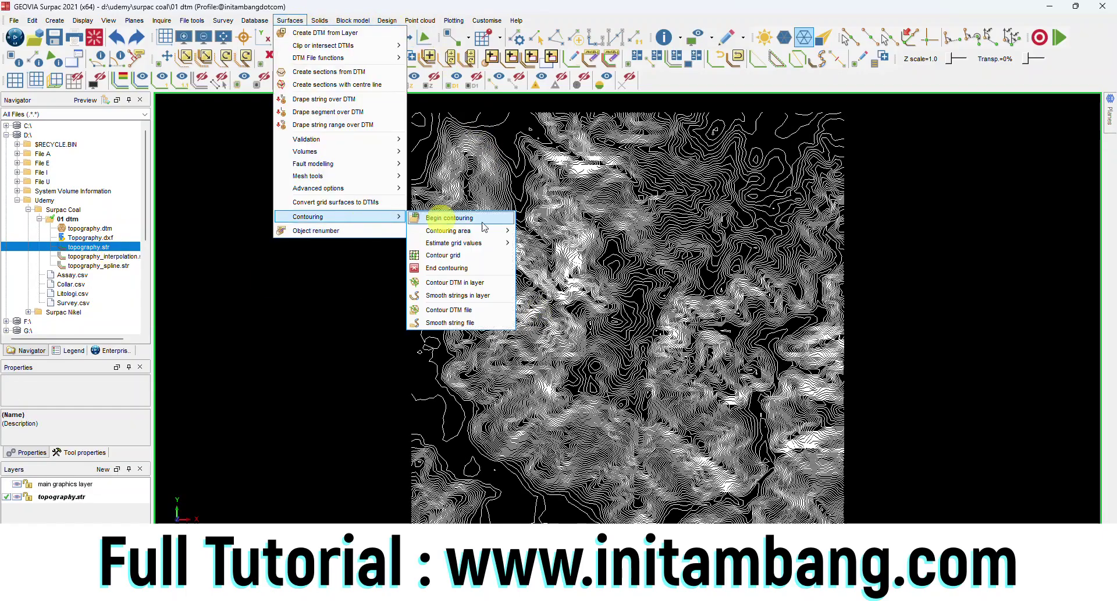
{"action": "left_click", "coordinate": [462, 295]}
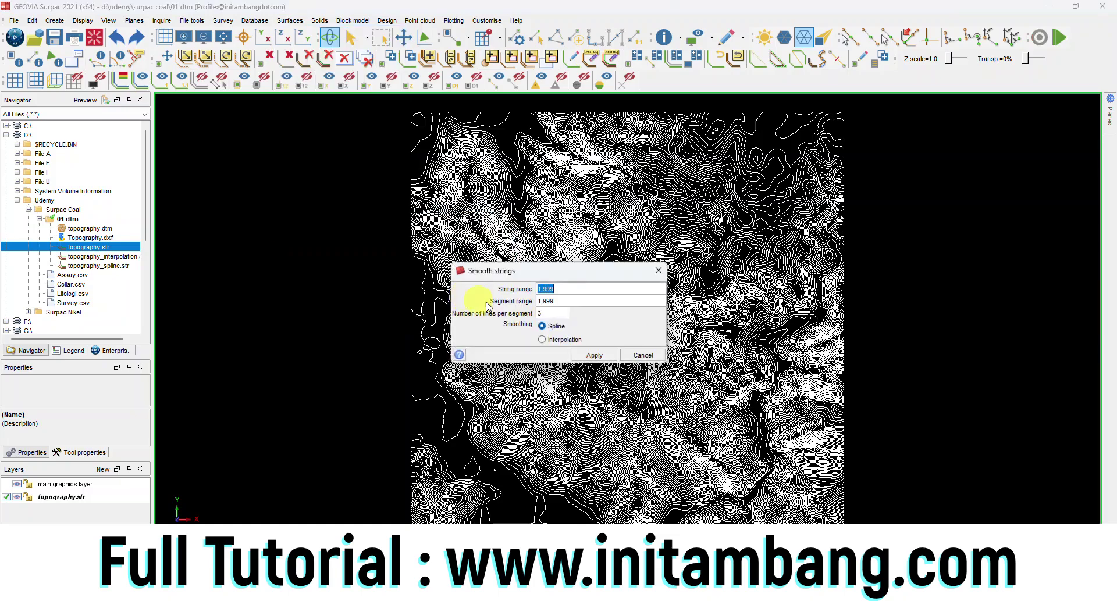
{"action": "left_click", "coordinate": [542, 340]}
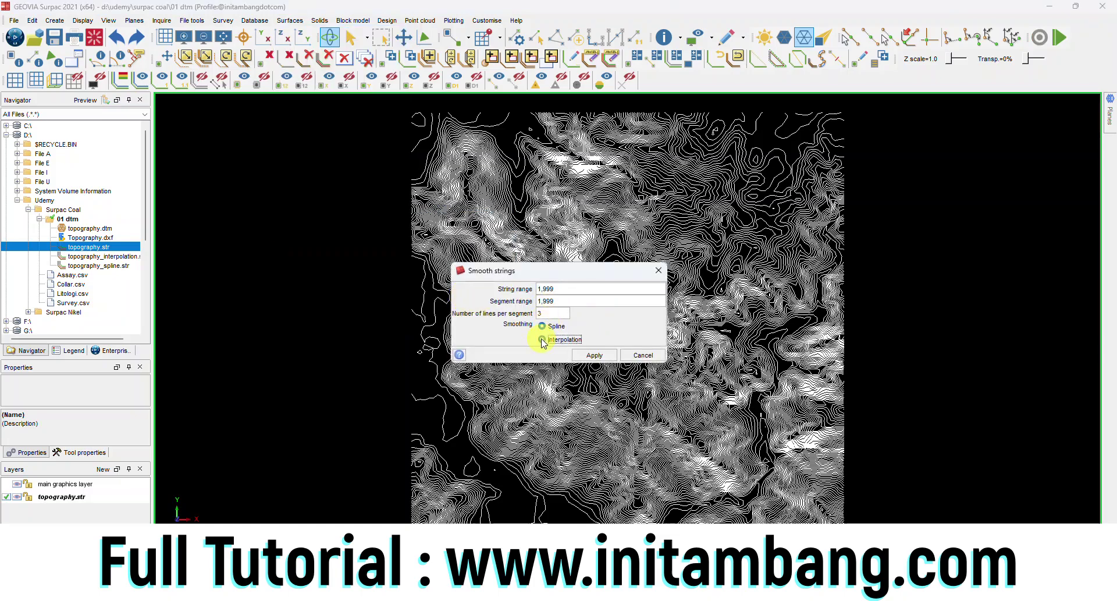
{"action": "left_click", "coordinate": [593, 355]}
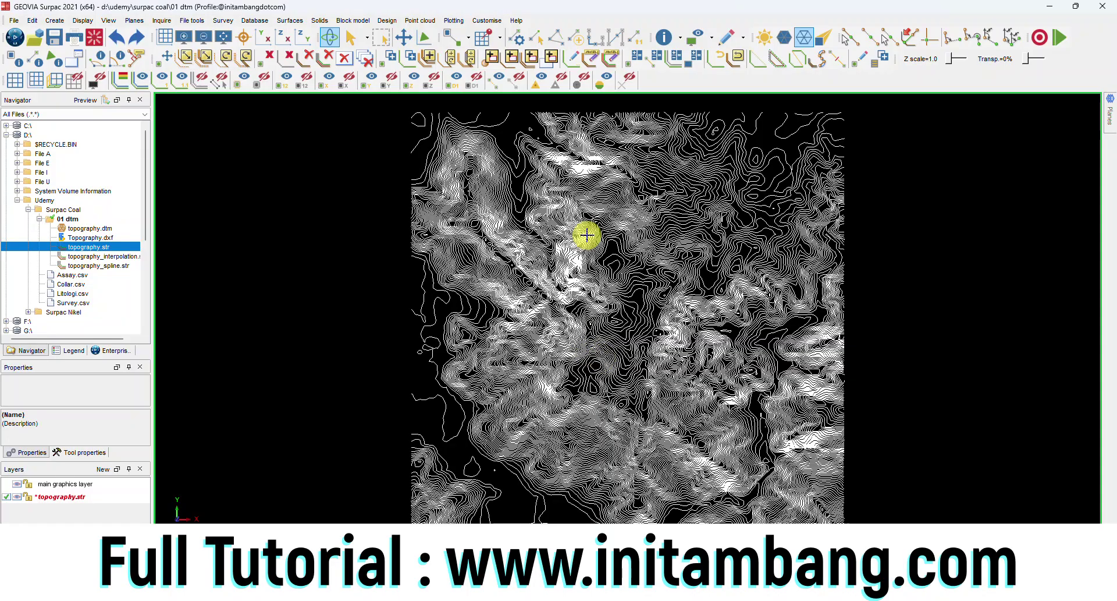
- Save the interpolation-smoothed layer as a binary Surpac string file, overwriting topography_interpolation.str
{"action": "left_click", "coordinate": [54, 41]}
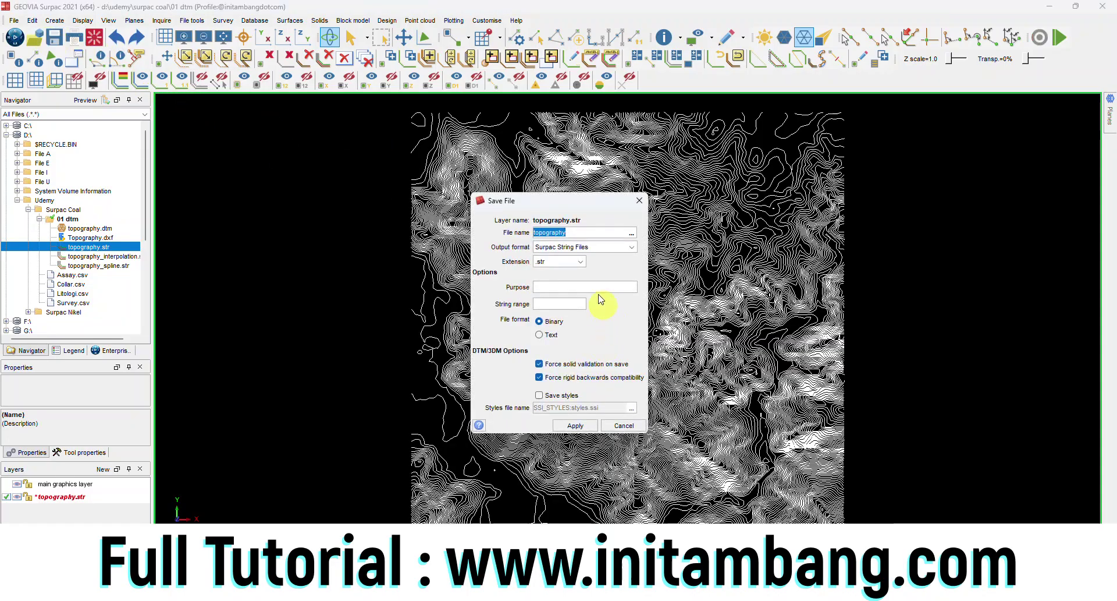
{"action": "left_click", "coordinate": [632, 236]}
{"action": "left_click", "coordinate": [478, 295]}
{"action": "left_click", "coordinate": [482, 287]}
{"action": "left_click", "coordinate": [682, 369]}
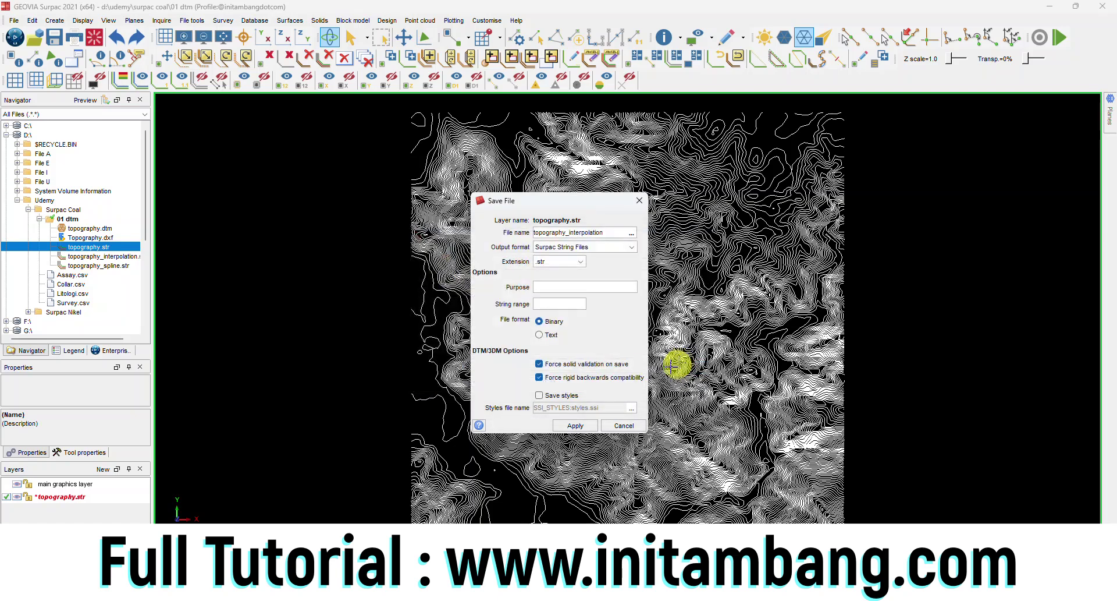
{"action": "left_click", "coordinate": [579, 421]}
{"action": "left_click", "coordinate": [576, 344]}
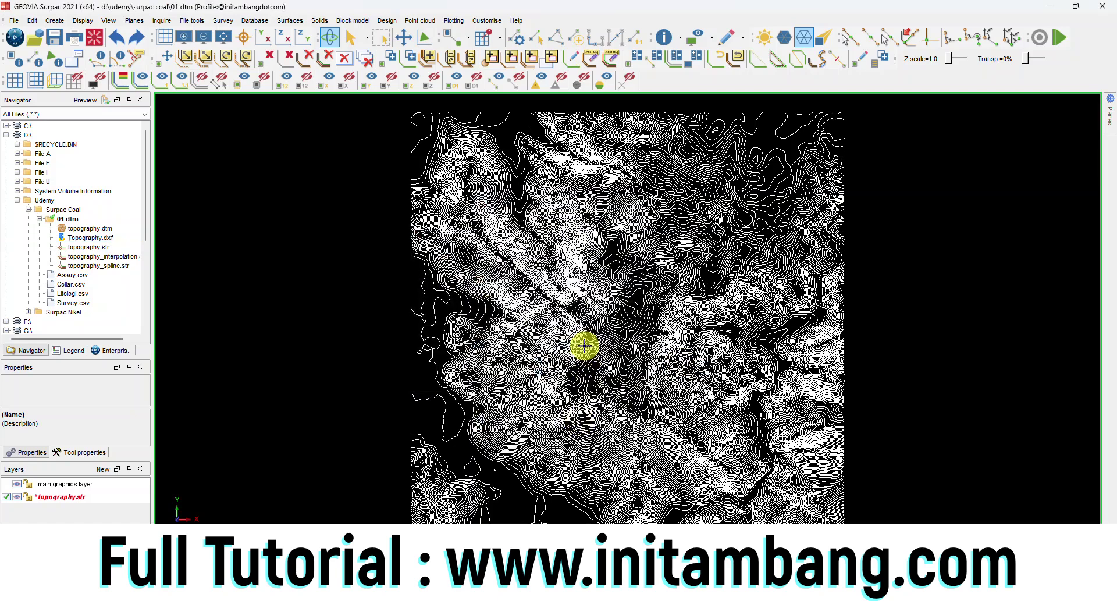
- Clear the graphics and open topography.str, topography_interpolation.str and topography_spline.str together as separate layers
{"action": "left_click", "coordinate": [94, 41]}
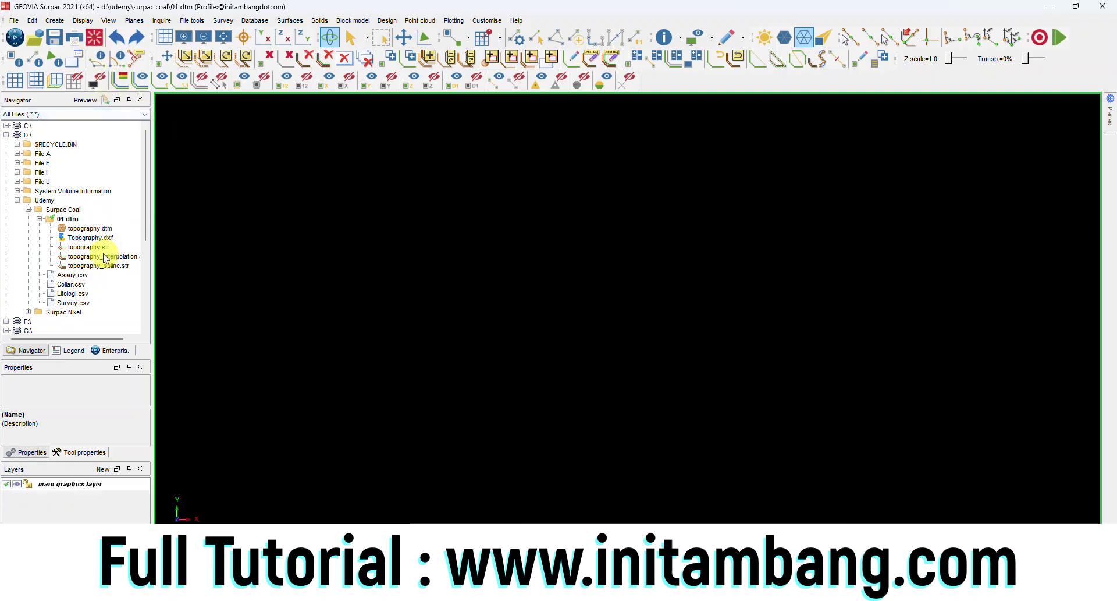
{"action": "left_click", "coordinate": [100, 247]}
{"action": "left_click", "coordinate": [101, 267], "text": "shift"}
{"action": "right_click", "coordinate": [99, 265]}
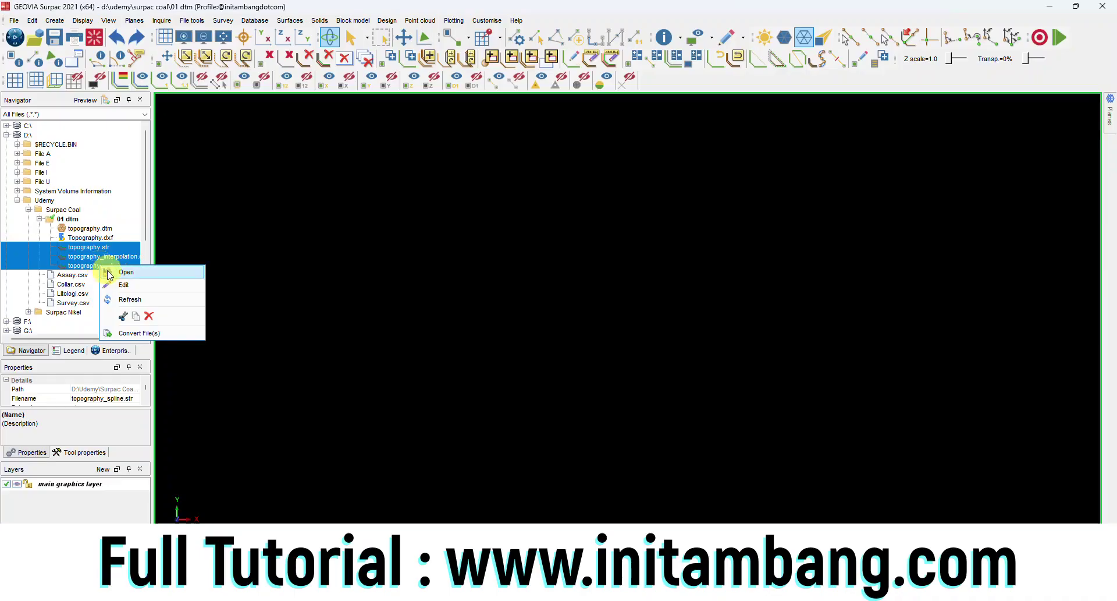
{"action": "left_click", "coordinate": [172, 271]}
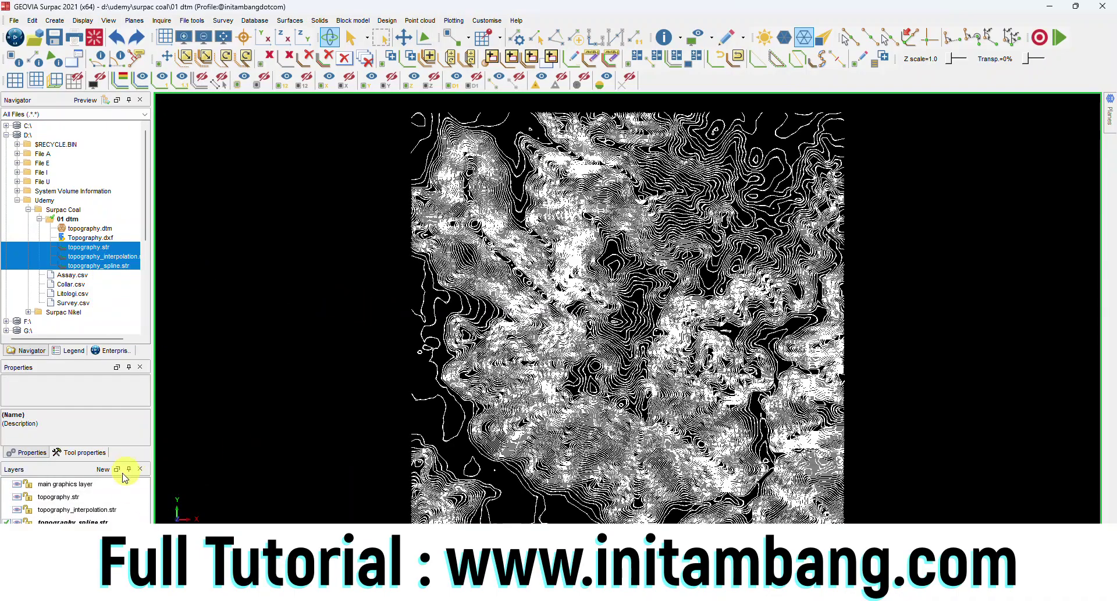
- Hide the original and spline contour layers, leaving only topography_interpolation.str visible and active
{"action": "left_click", "coordinate": [17, 510]}
{"action": "left_click", "coordinate": [17, 497]}
{"action": "left_click", "coordinate": [17, 522]}
{"action": "left_click", "coordinate": [17, 509]}
{"action": "left_click", "coordinate": [6, 512]}
{"action": "left_click", "coordinate": [53, 512]}
{"action": "left_click", "coordinate": [6, 510]}
{"action": "left_click", "coordinate": [85, 511]}
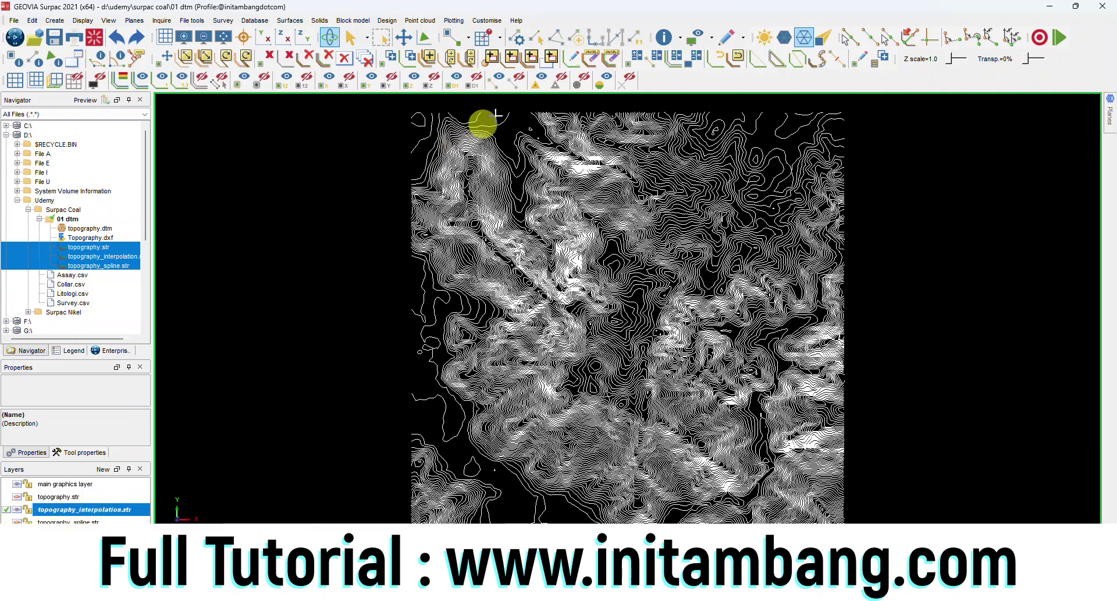
- Renumber string range 1,999 of topography_interpolation.str to 2 and save the layer over its existing string file
{"action": "left_click", "coordinate": [606, 79]}
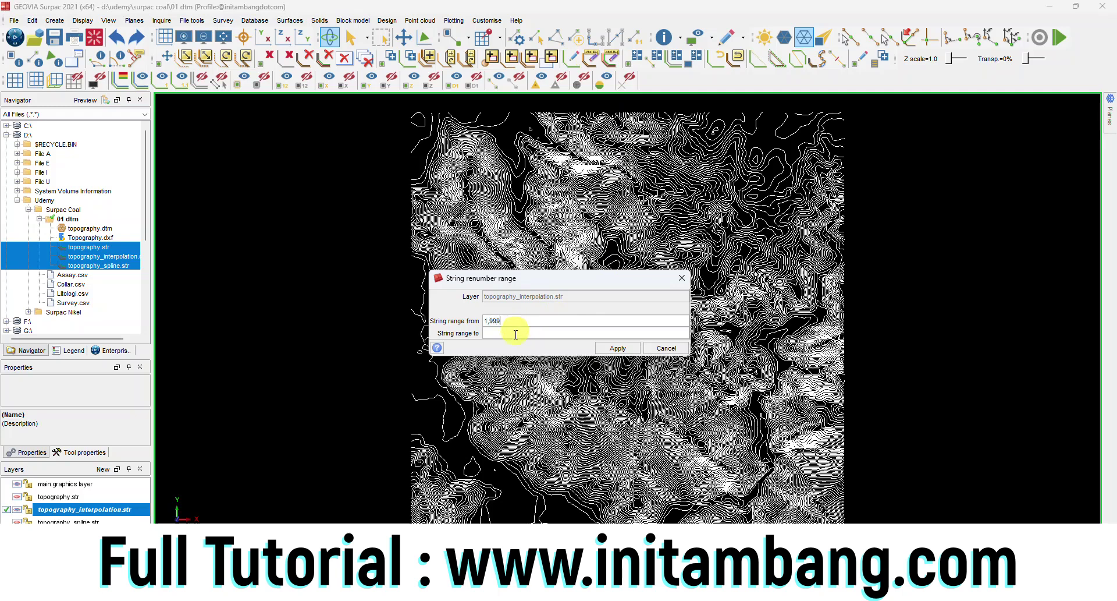
{"action": "type", "text": "2"}
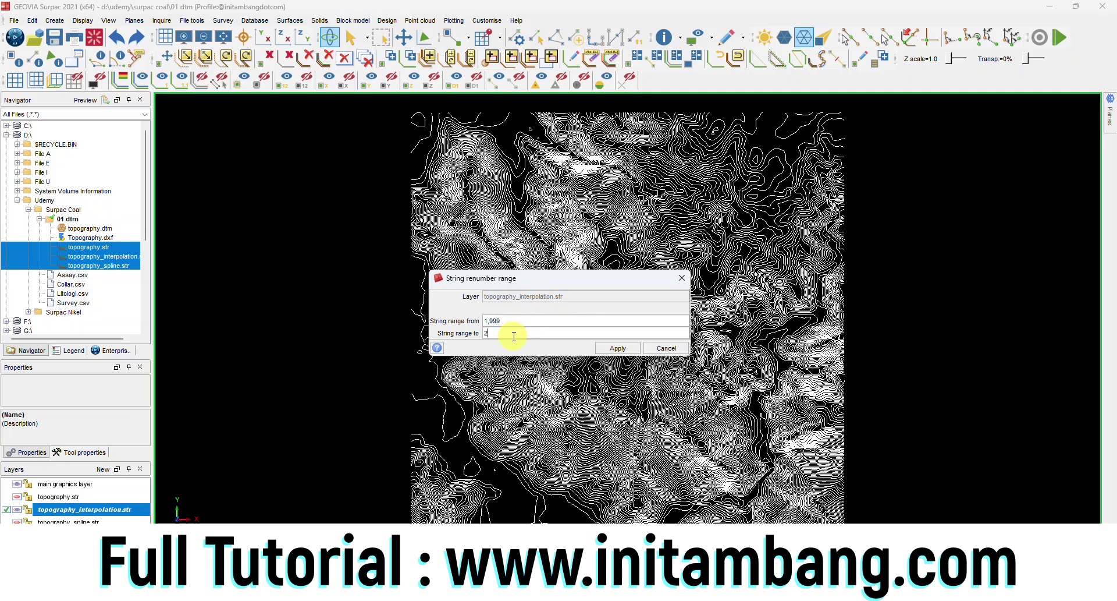
{"action": "left_click", "coordinate": [601, 351]}
{"action": "left_click", "coordinate": [76, 58]}
{"action": "left_click", "coordinate": [568, 423]}
{"action": "left_click", "coordinate": [573, 346]}
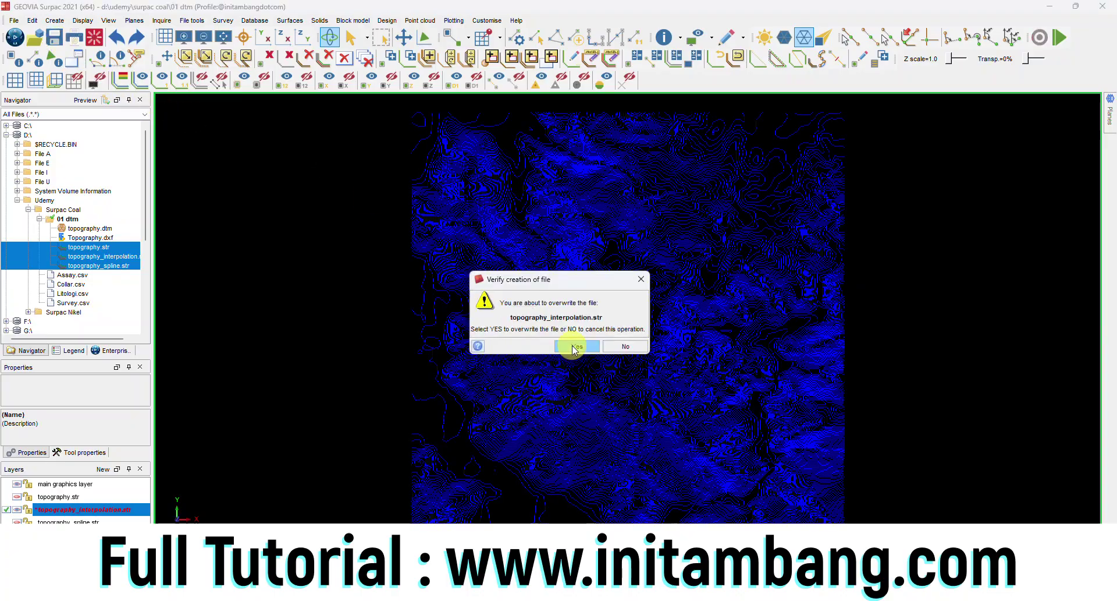
- Isolate topography_spline.str, renumber its string range 1,999, and save it as a binary Surpac string file over the existing one
{"action": "left_click", "coordinate": [19, 520]}
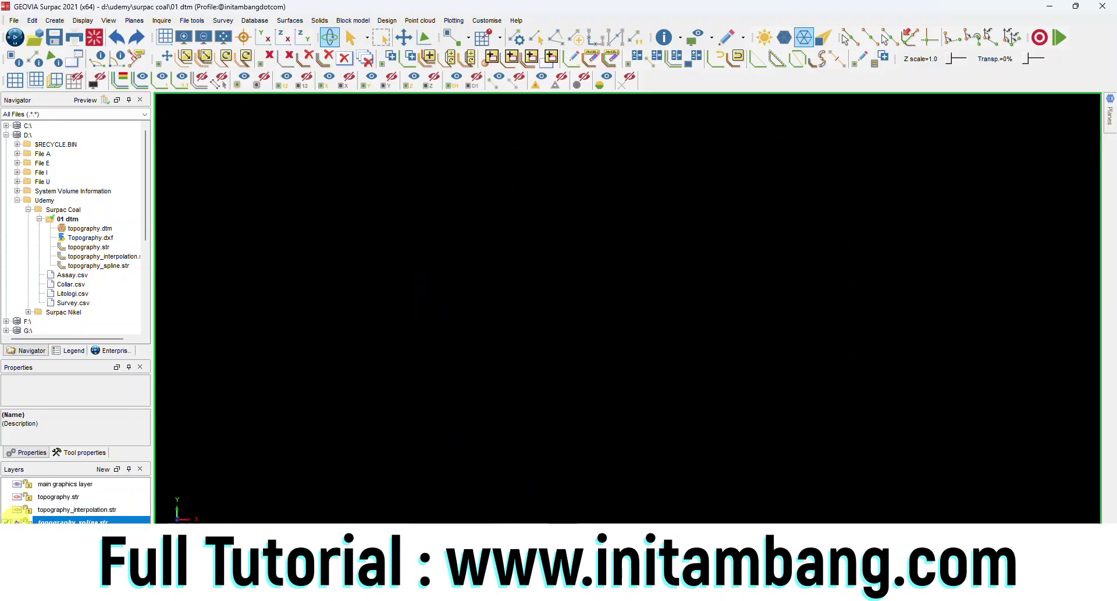
{"action": "left_click", "coordinate": [17, 520]}
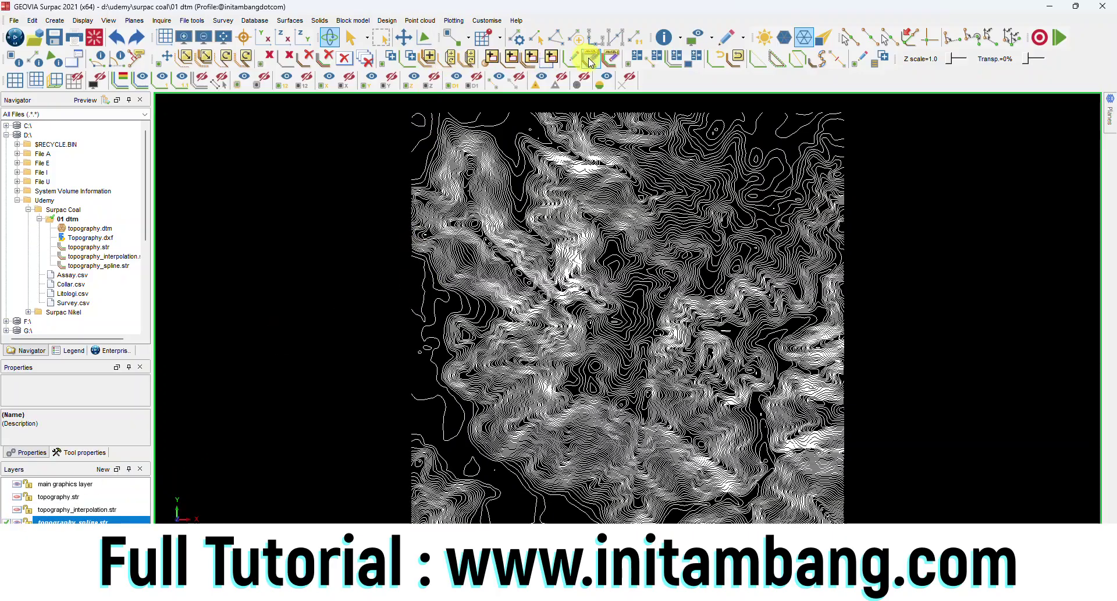
{"action": "left_click", "coordinate": [610, 57]}
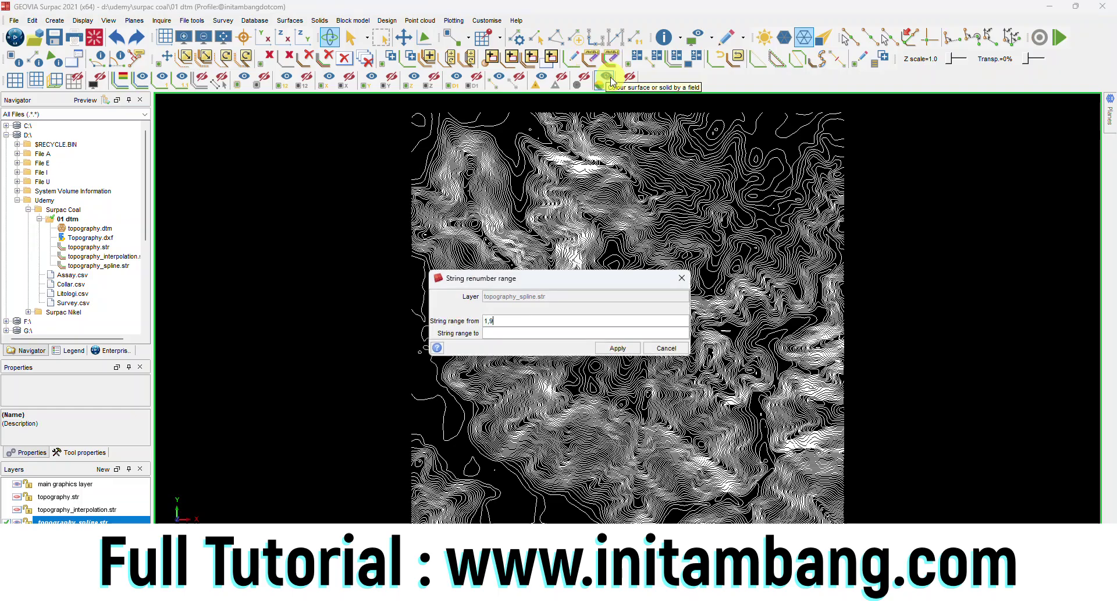
{"action": "left_click", "coordinate": [553, 330]}
{"action": "left_click", "coordinate": [618, 348]}
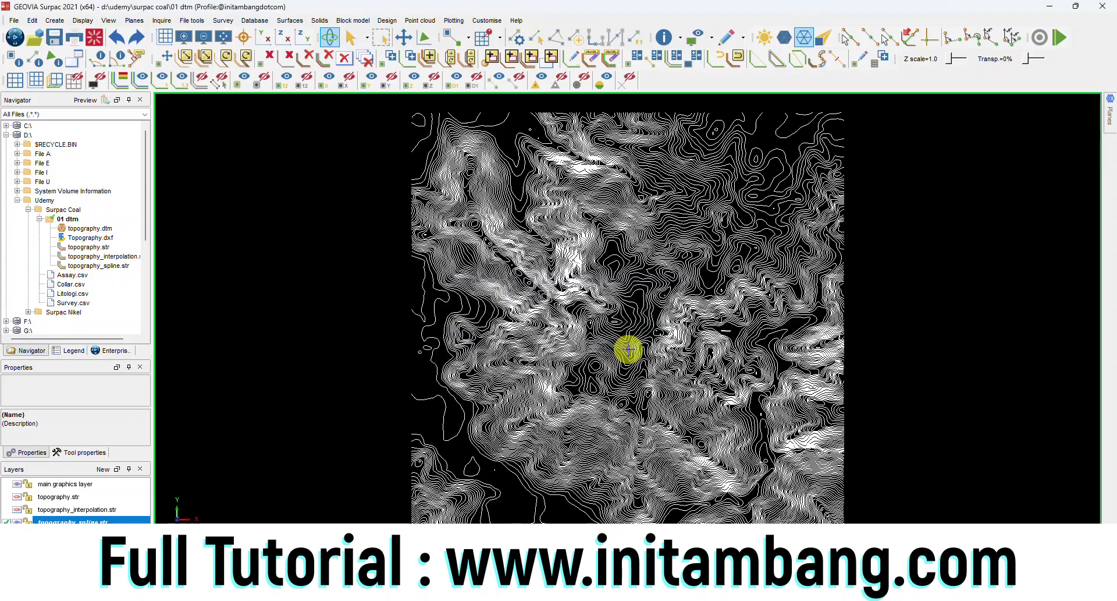
{"action": "left_click", "coordinate": [54, 37]}
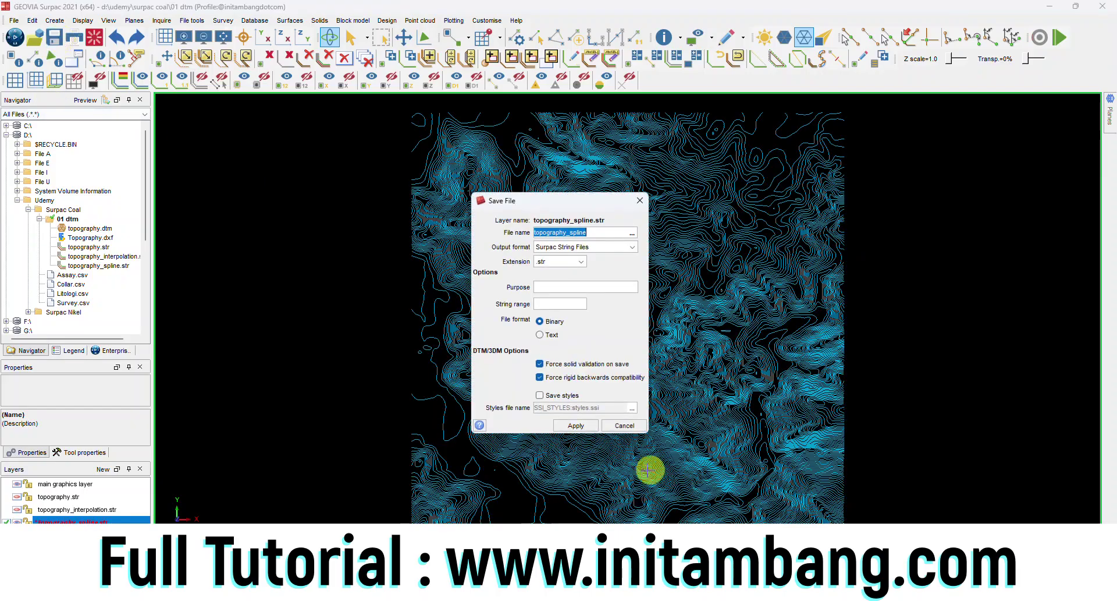
{"action": "left_click", "coordinate": [567, 425]}
{"action": "left_click", "coordinate": [576, 346]}
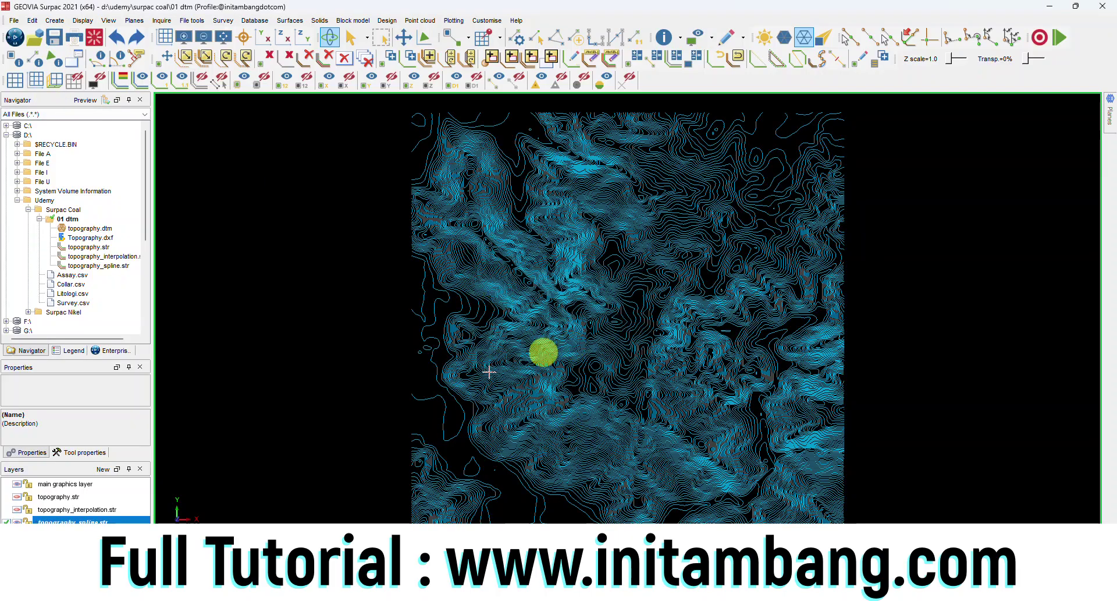
- Display the original and interpolation layers over the spline contours and compare how the three line sets differ up close
{"action": "left_click", "coordinate": [17, 509]}
{"action": "left_click", "coordinate": [18, 497]}
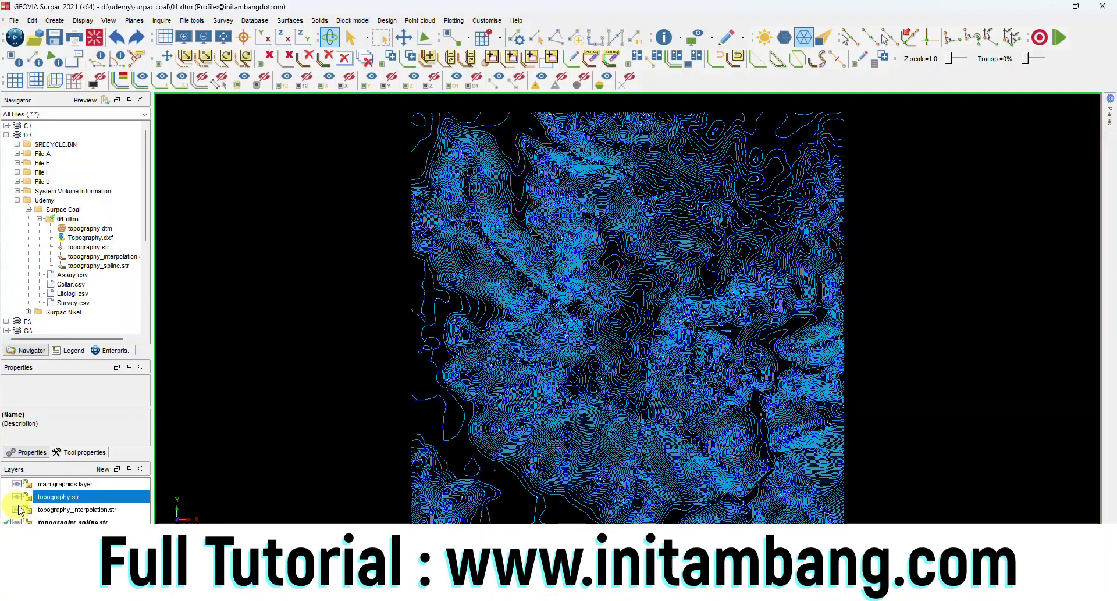
{"action": "scroll", "coordinate": [611, 382], "scroll_direction": "up", "scroll_amount": 10}
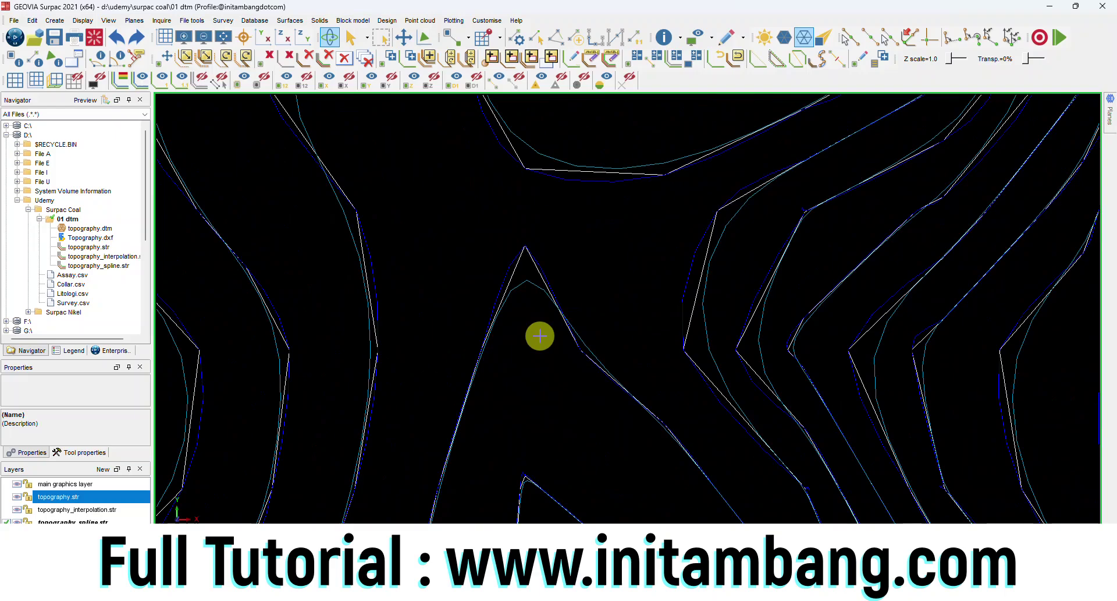
{"action": "scroll", "coordinate": [540, 336], "scroll_direction": "down", "scroll_amount": 5}
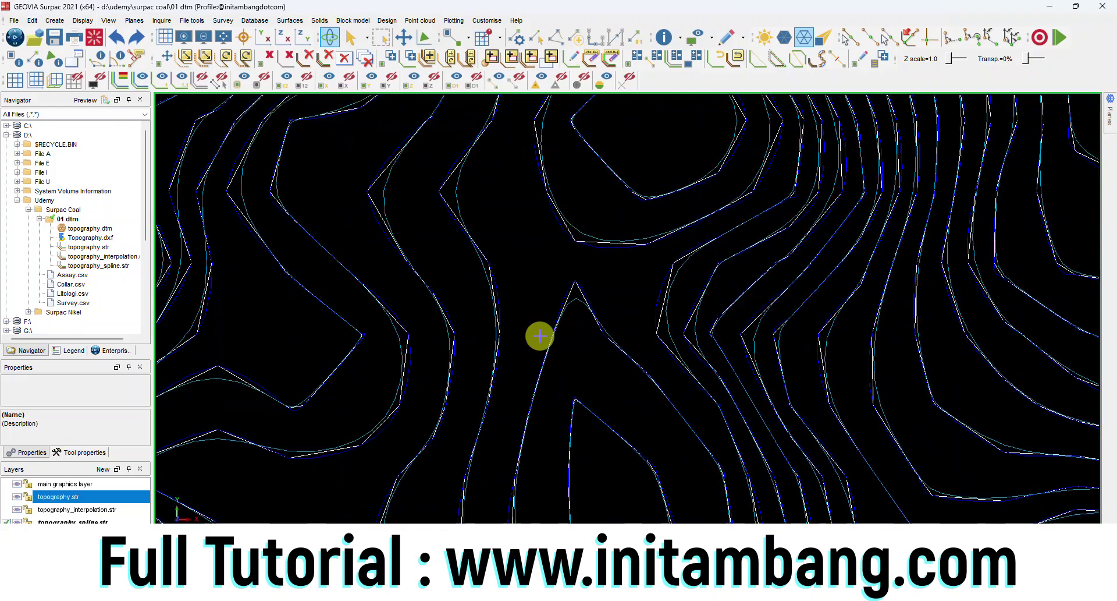
- Examine the original, interpolation and spline contours one after another by showing each layer on its own
{"action": "left_click", "coordinate": [7, 497]}
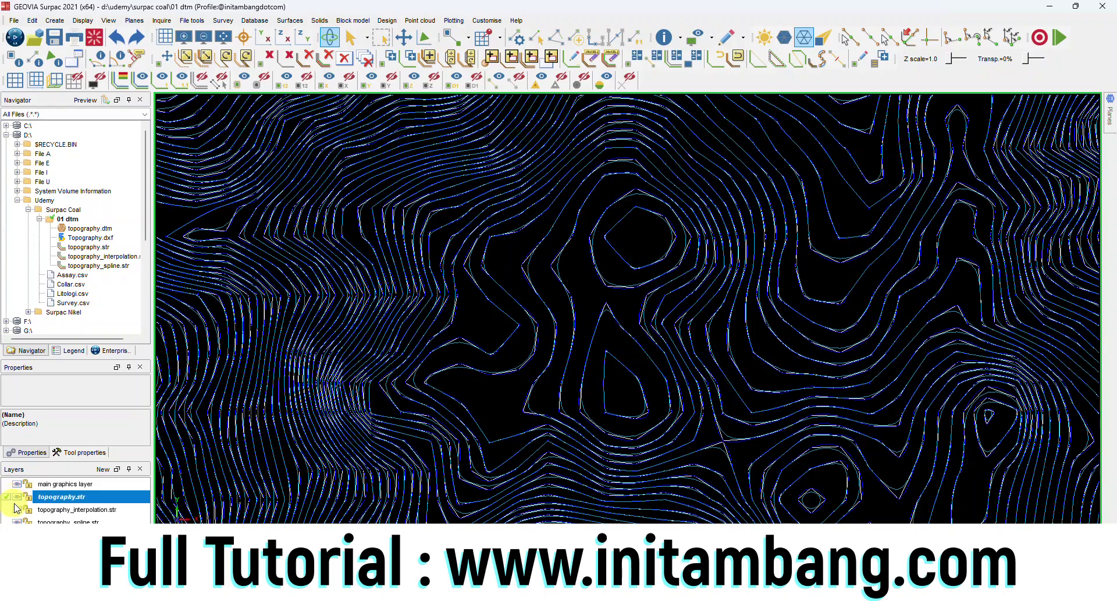
{"action": "left_click", "coordinate": [17, 509]}
{"action": "left_click", "coordinate": [44, 520]}
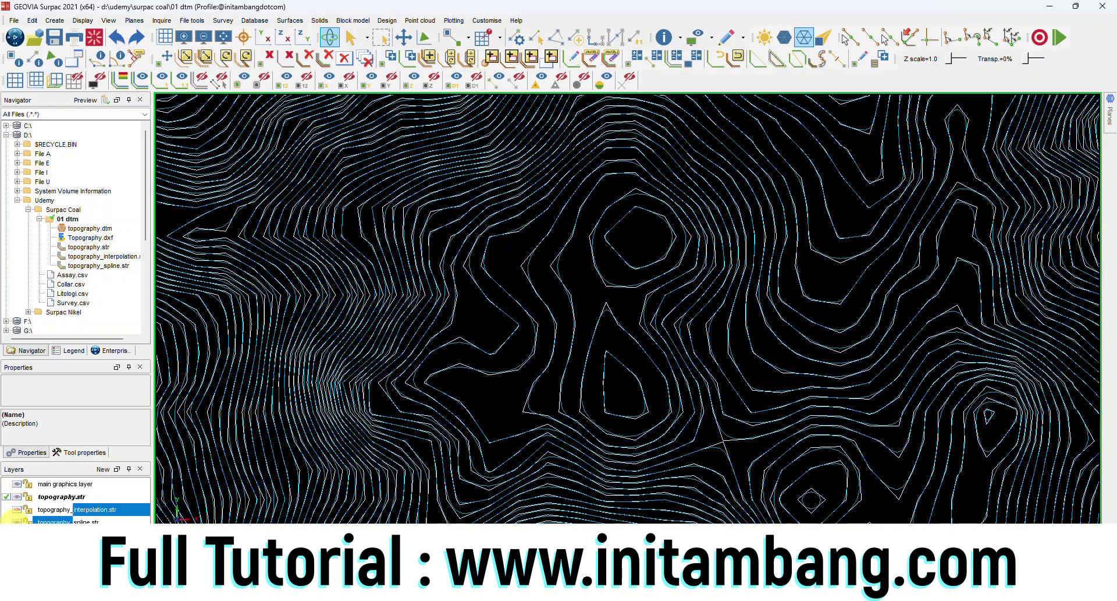
{"action": "left_click", "coordinate": [17, 521]}
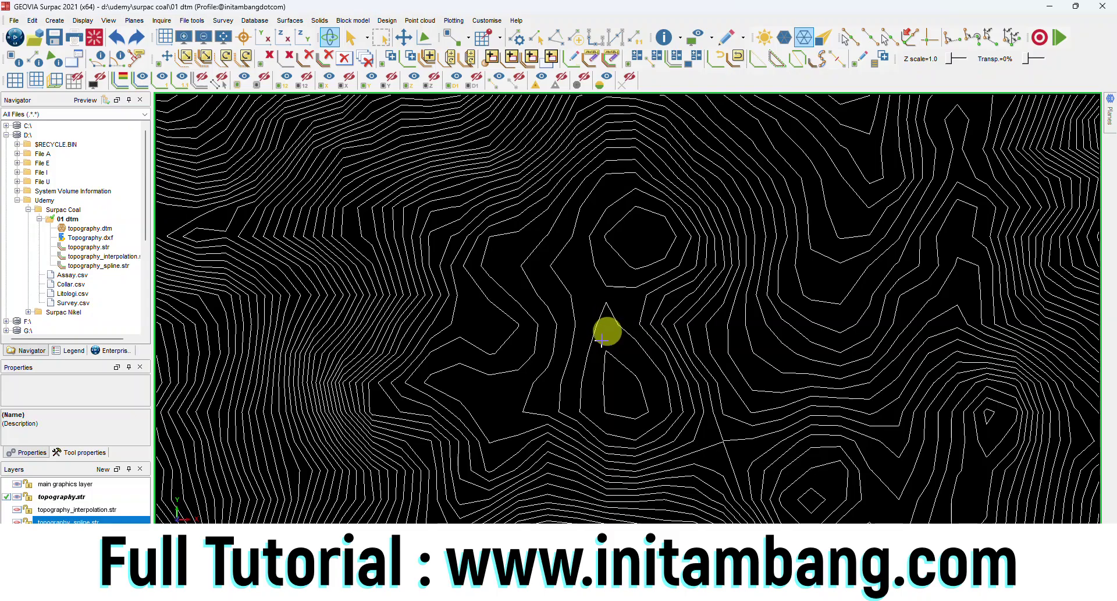
{"action": "left_click", "coordinate": [18, 512]}
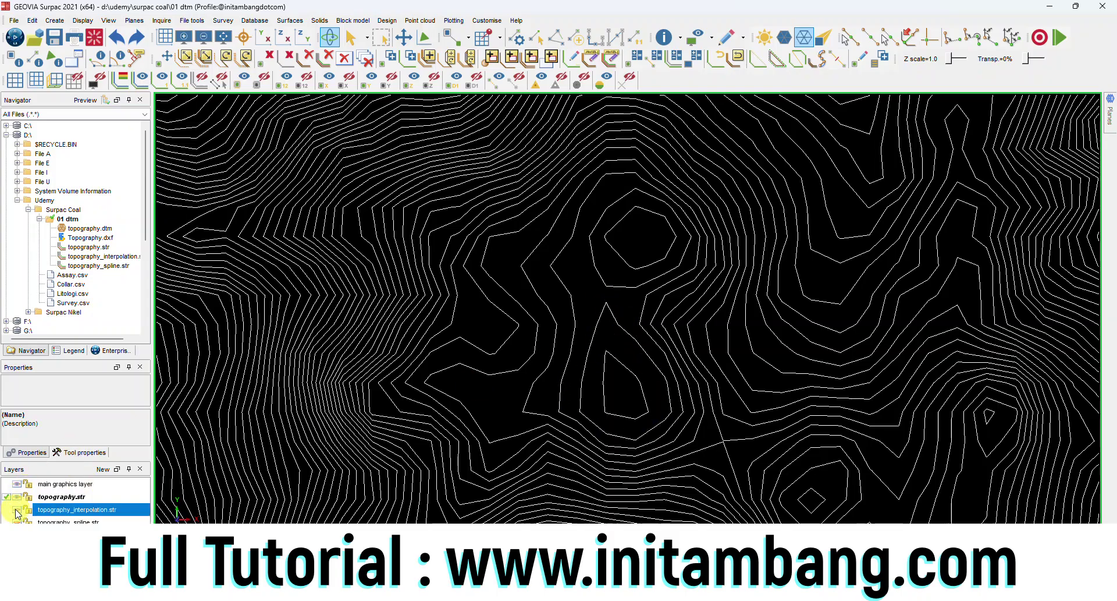
{"action": "left_click", "coordinate": [17, 510]}
{"action": "left_click", "coordinate": [17, 496]}
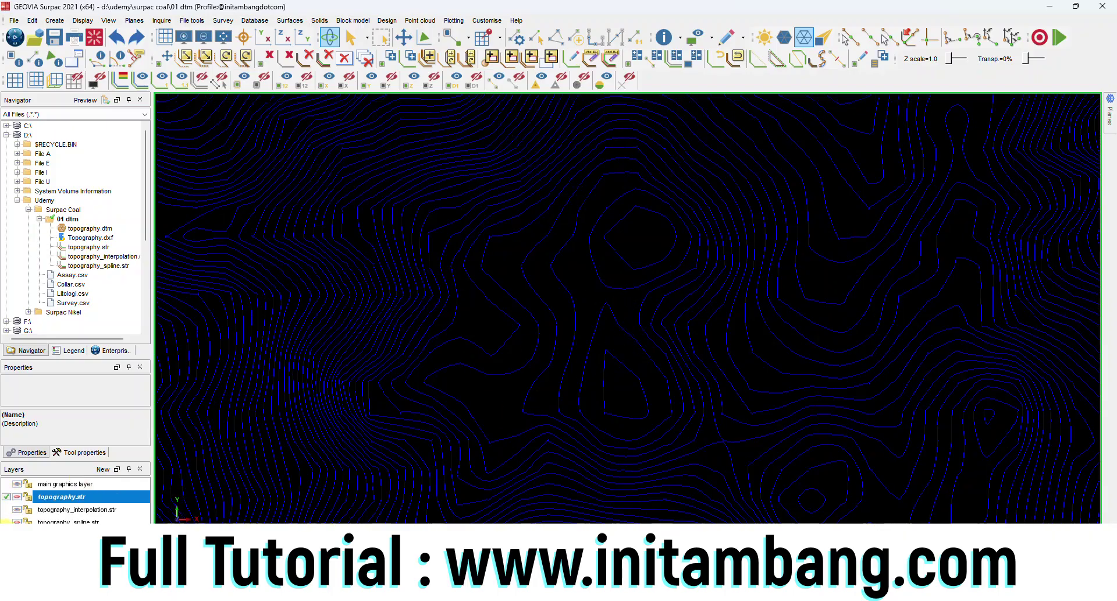
{"action": "left_click", "coordinate": [17, 521]}
{"action": "left_click", "coordinate": [17, 509]}
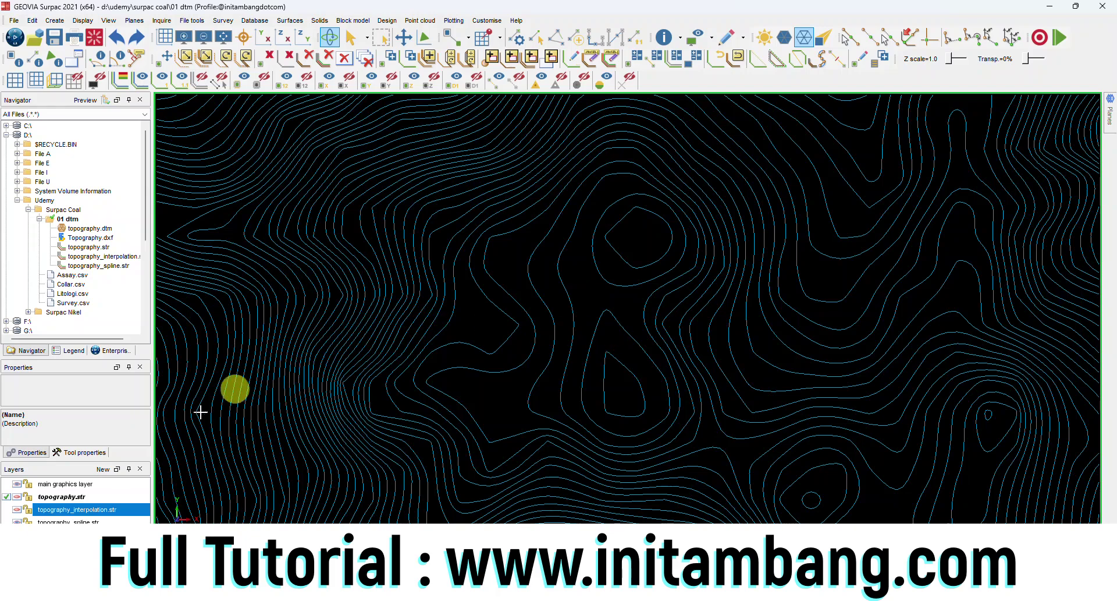
- Clear the graphics and open topography.dtm to examine the surface built from the original contours
{"action": "left_click", "coordinate": [103, 59]}
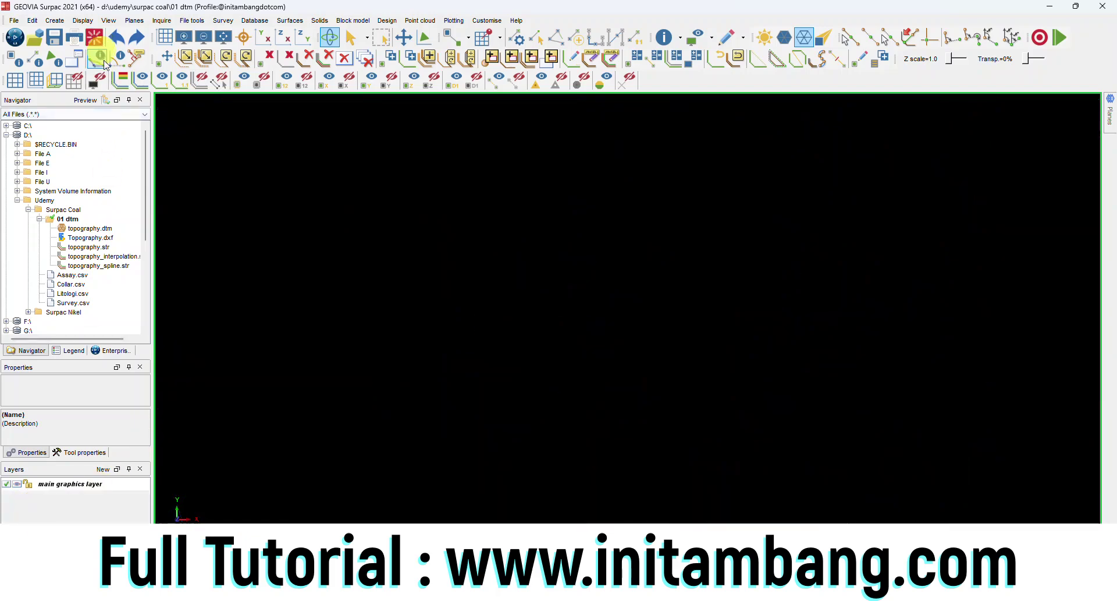
{"action": "left_click", "coordinate": [108, 268]}
{"action": "right_click", "coordinate": [109, 267]}
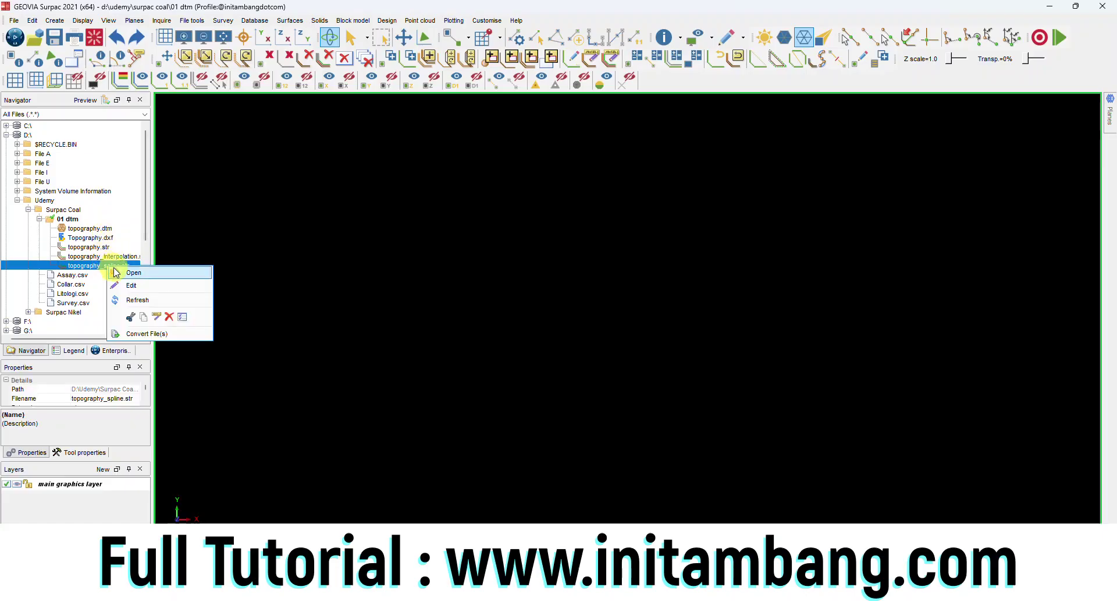
{"action": "left_click", "coordinate": [116, 271]}
{"action": "left_click", "coordinate": [95, 229]}
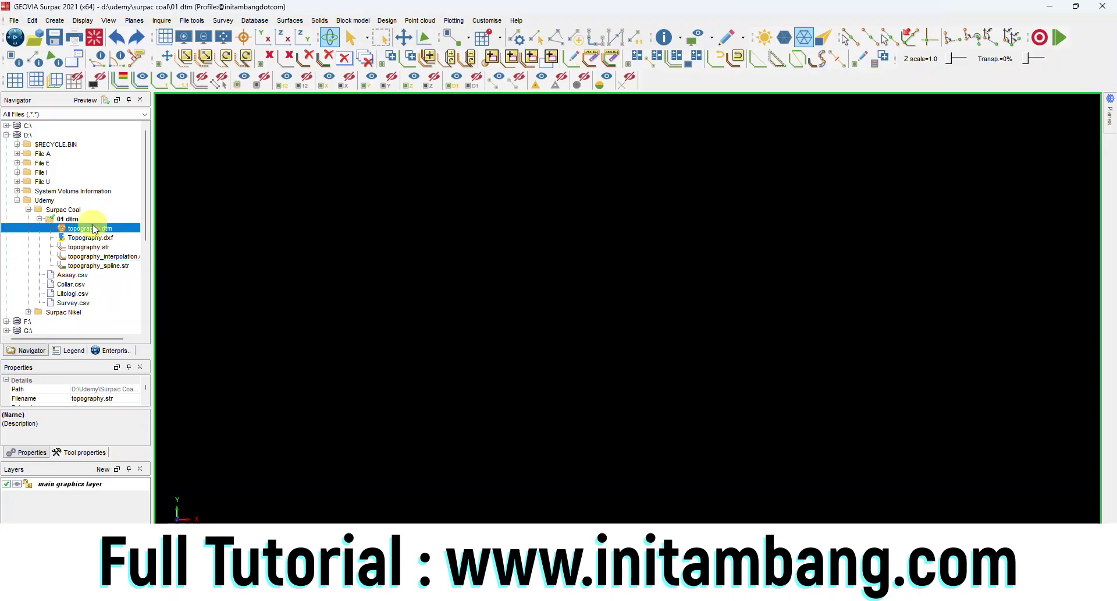
{"action": "right_click", "coordinate": [95, 229]}
{"action": "left_click", "coordinate": [105, 235]}
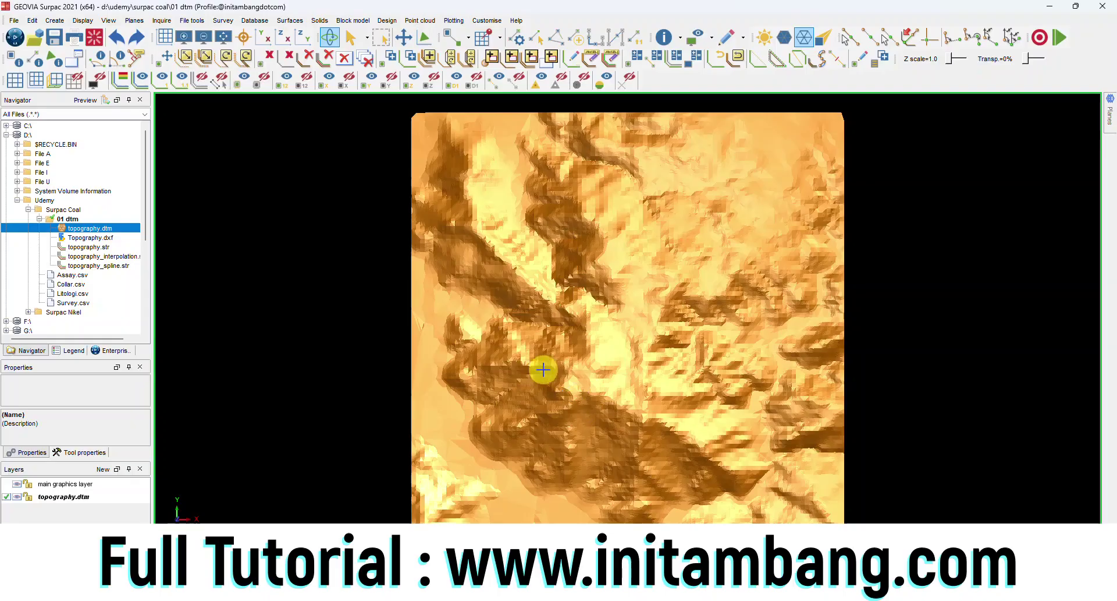
- Clear the original surface from graphics and open topography_spline.str
{"action": "left_click", "coordinate": [94, 37]}
{"action": "left_click", "coordinate": [98, 265]}
{"action": "right_click", "coordinate": [99, 265]}
{"action": "left_click", "coordinate": [116, 273]}
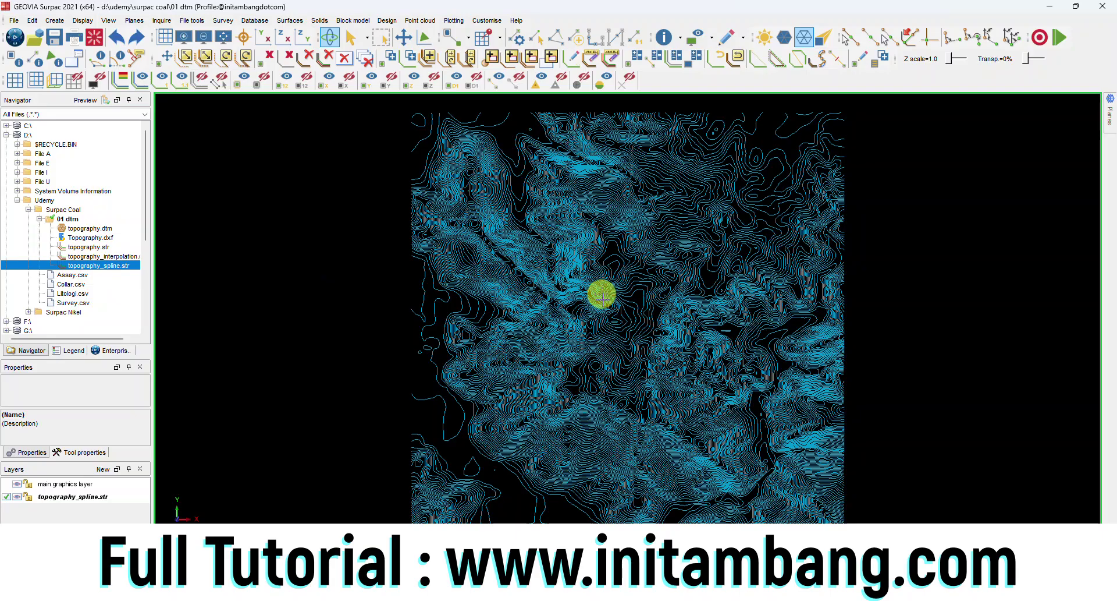
- Create a DTM from the topography_spline.str layer on the XY plane with object ID 1 and the breakline test turned off
{"action": "left_click", "coordinate": [289, 20]}
{"action": "left_click", "coordinate": [298, 32]}
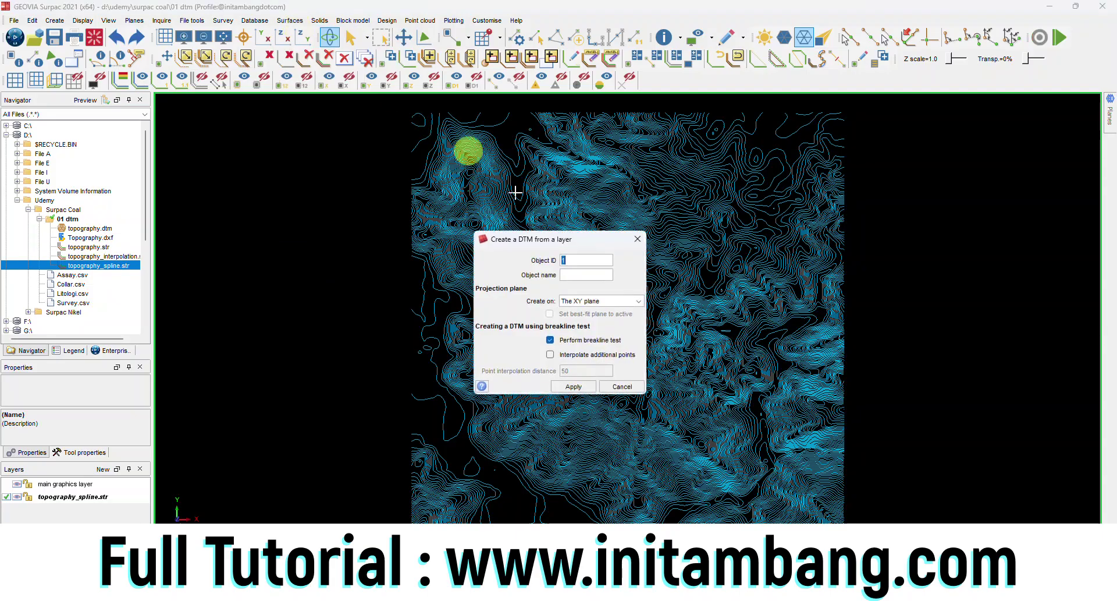
{"action": "left_click", "coordinate": [550, 340]}
{"action": "left_click", "coordinate": [573, 387]}
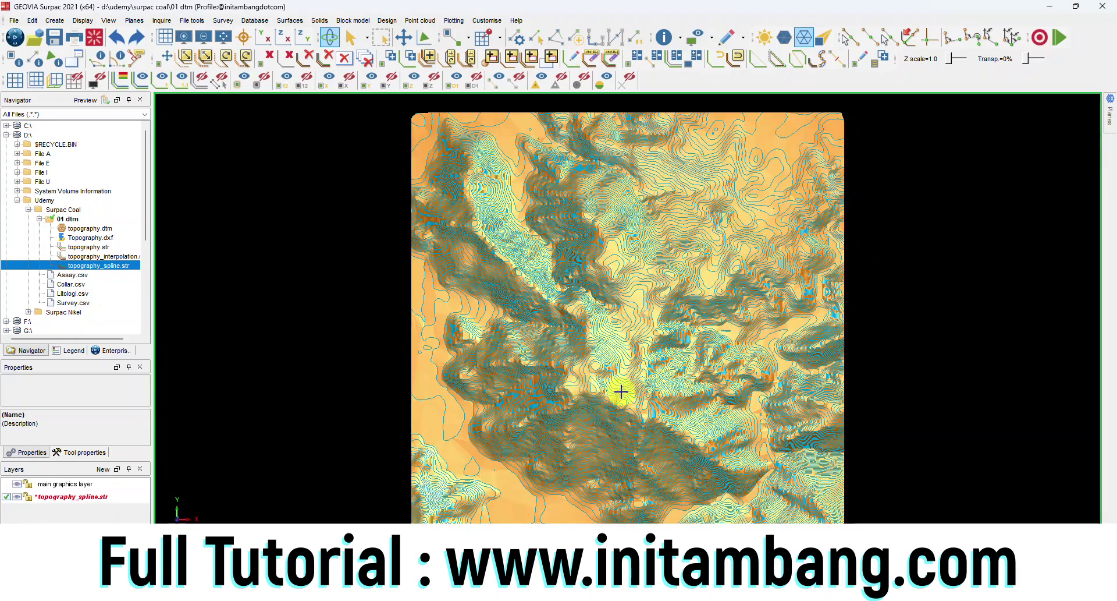
- Save the spline surface as the binary Surpac DTM file topography_spline.dtm, overwriting the existing file
{"action": "left_click_drag", "start_coordinate": [621, 392], "coordinate": [636, 361]}
{"action": "left_click", "coordinate": [35, 37]}
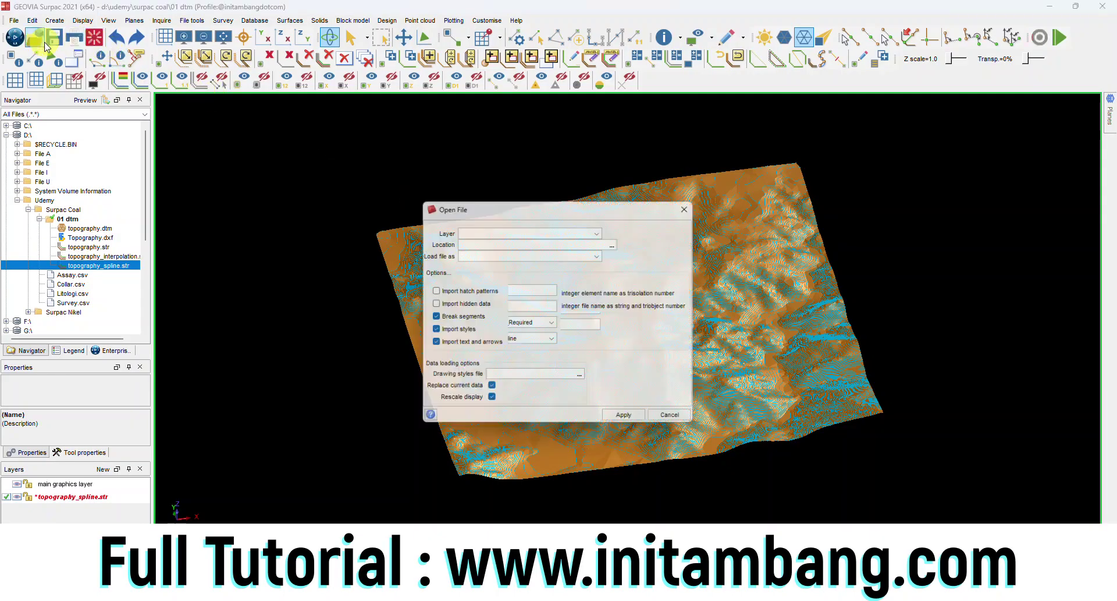
{"action": "left_click", "coordinate": [675, 421]}
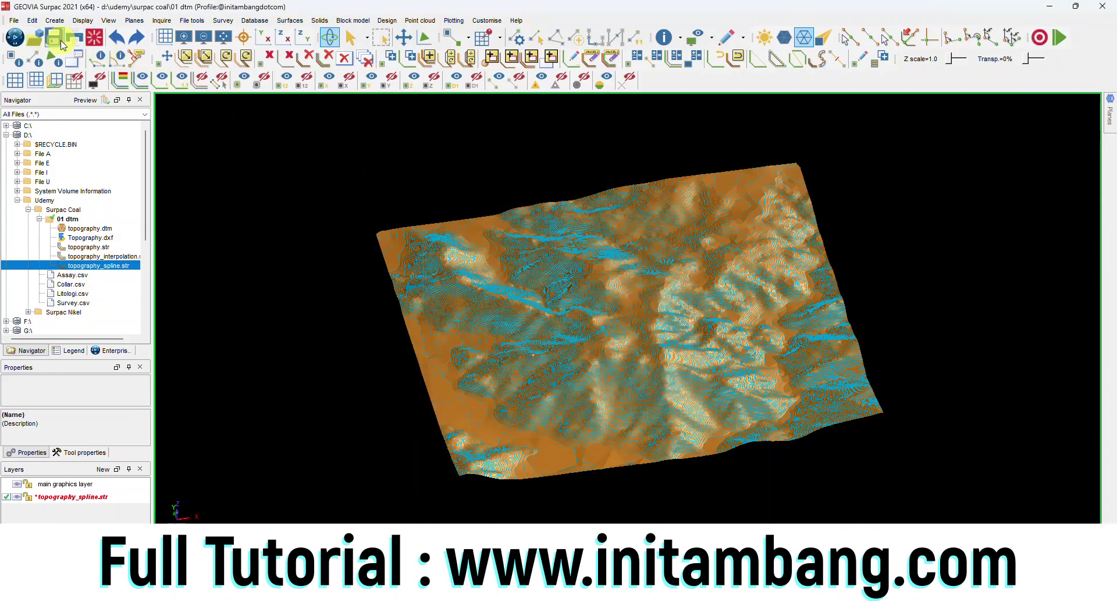
{"action": "key", "text": "ctrl+s"}
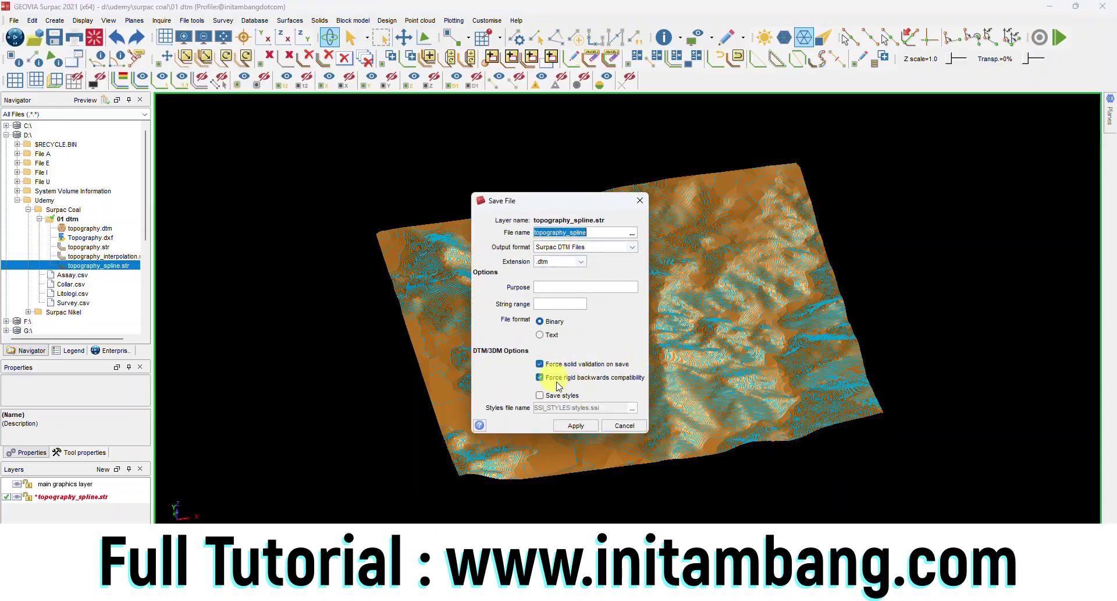
{"action": "left_click", "coordinate": [573, 427]}
{"action": "left_click", "coordinate": [566, 348]}
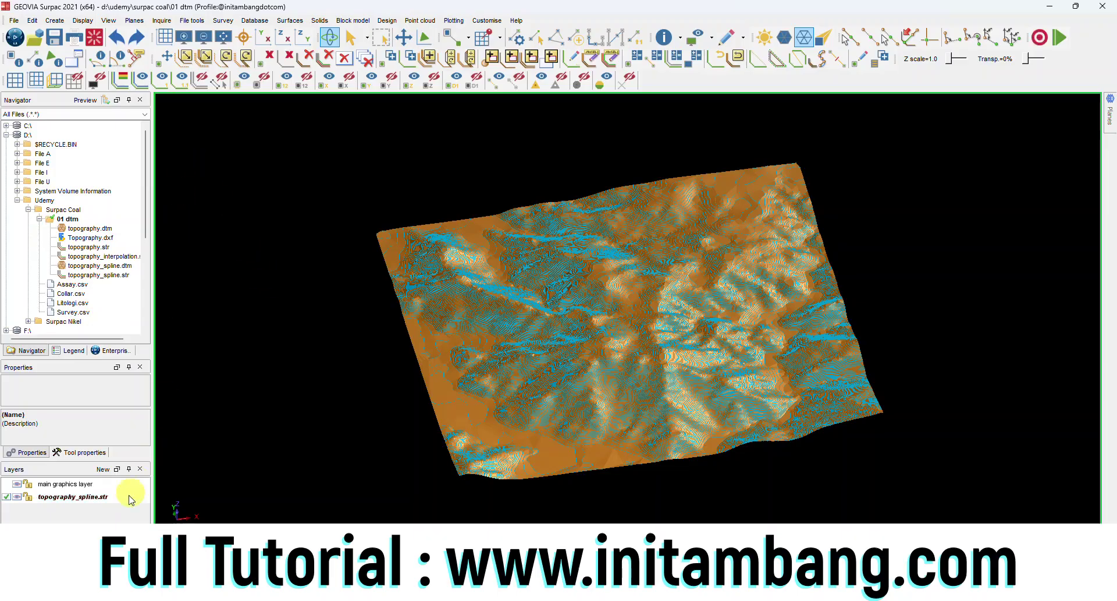
- Clear the graphics, open topography_spline.dtm and inspect the smoothed surface in 3D
{"action": "left_click", "coordinate": [94, 38]}
{"action": "left_click", "coordinate": [99, 265]}
{"action": "right_click", "coordinate": [99, 266]}
{"action": "left_click", "coordinate": [110, 269]}
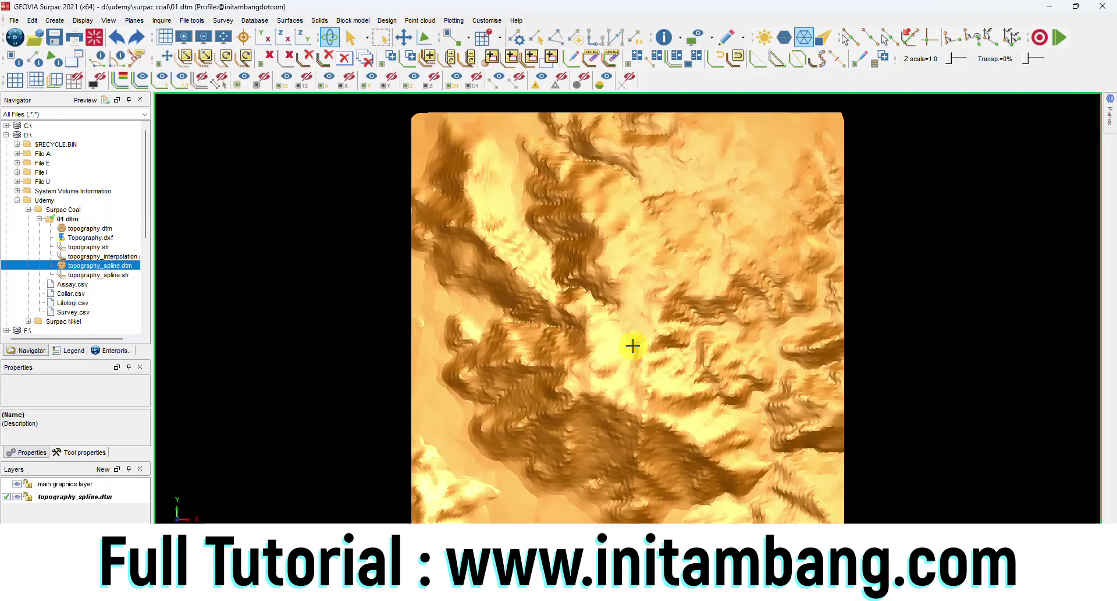
{"action": "left_click_drag", "start_coordinate": [586, 379], "coordinate": [621, 390]}
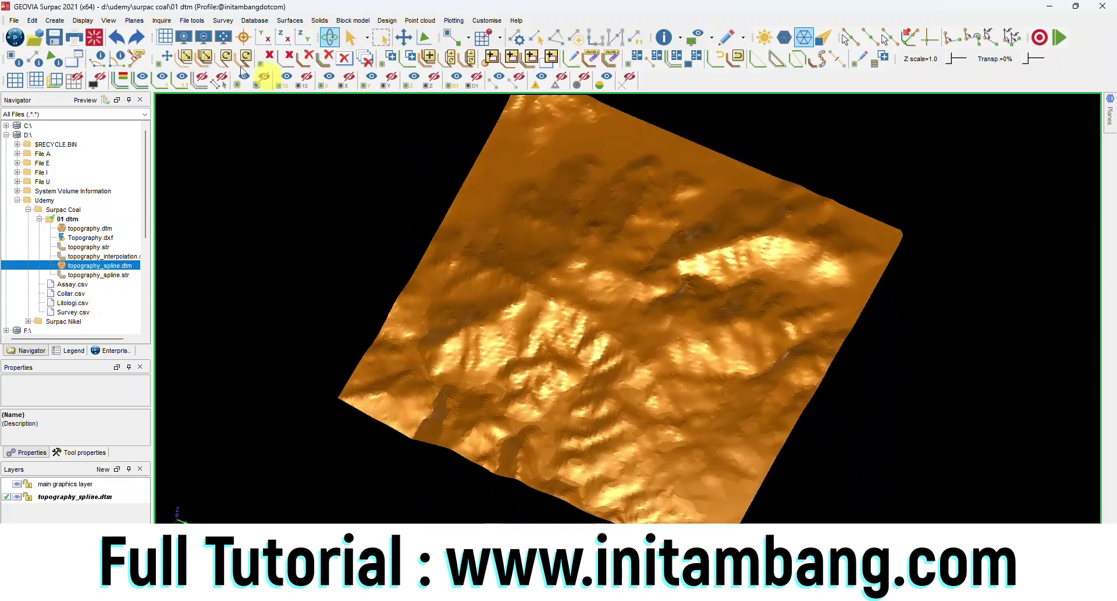
- Review the none, specified-size, set-number and range banding types in the colour banding settings for topography_spline.dtm, then cancel
{"action": "left_click", "coordinate": [222, 47]}
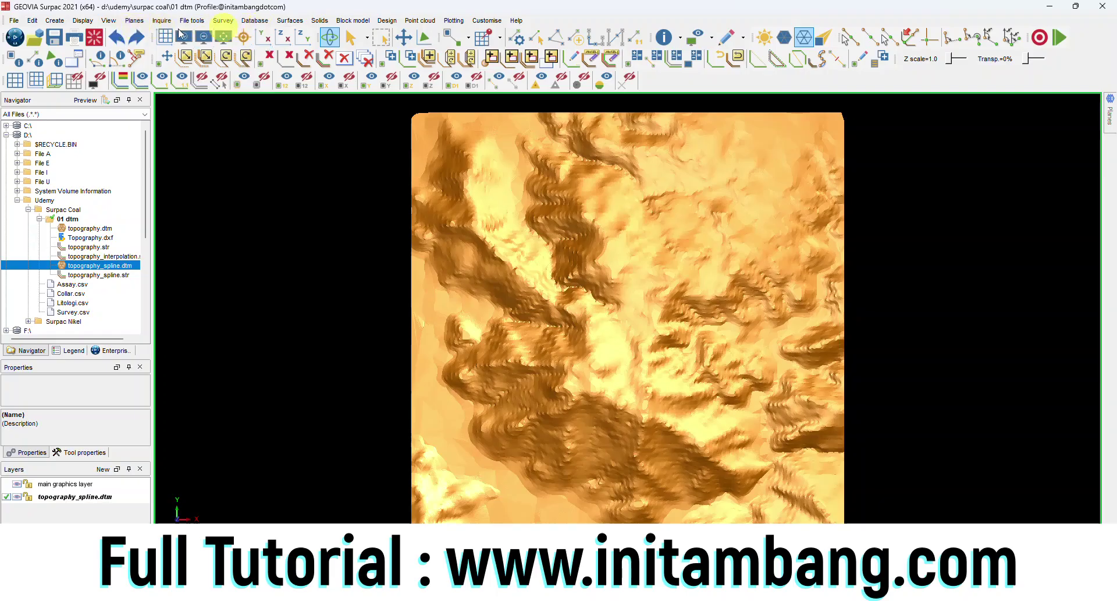
{"action": "left_click", "coordinate": [83, 22]}
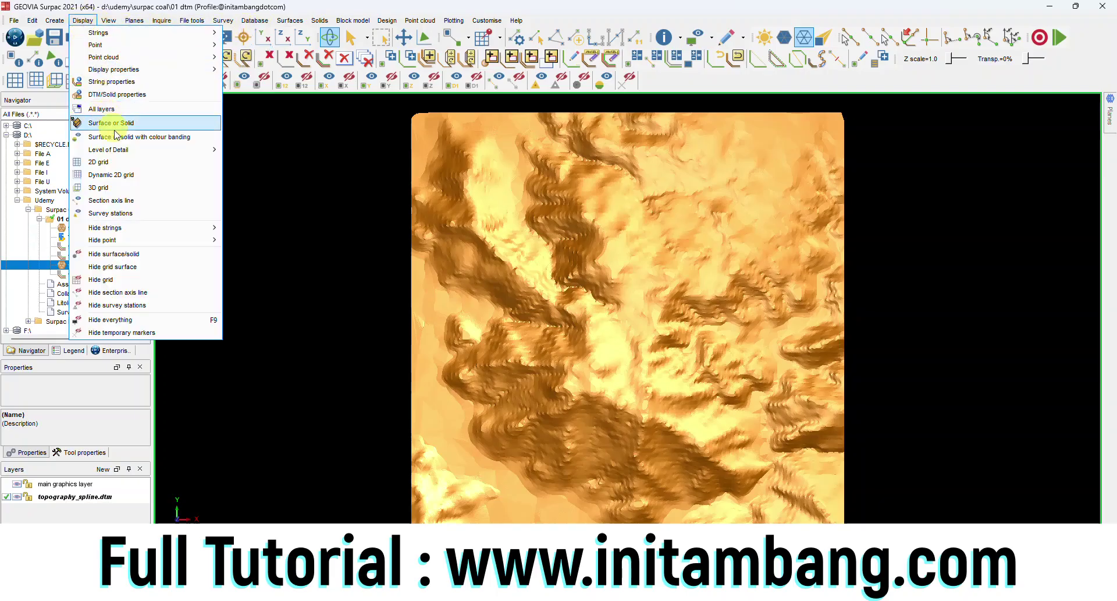
{"action": "left_click", "coordinate": [139, 137]}
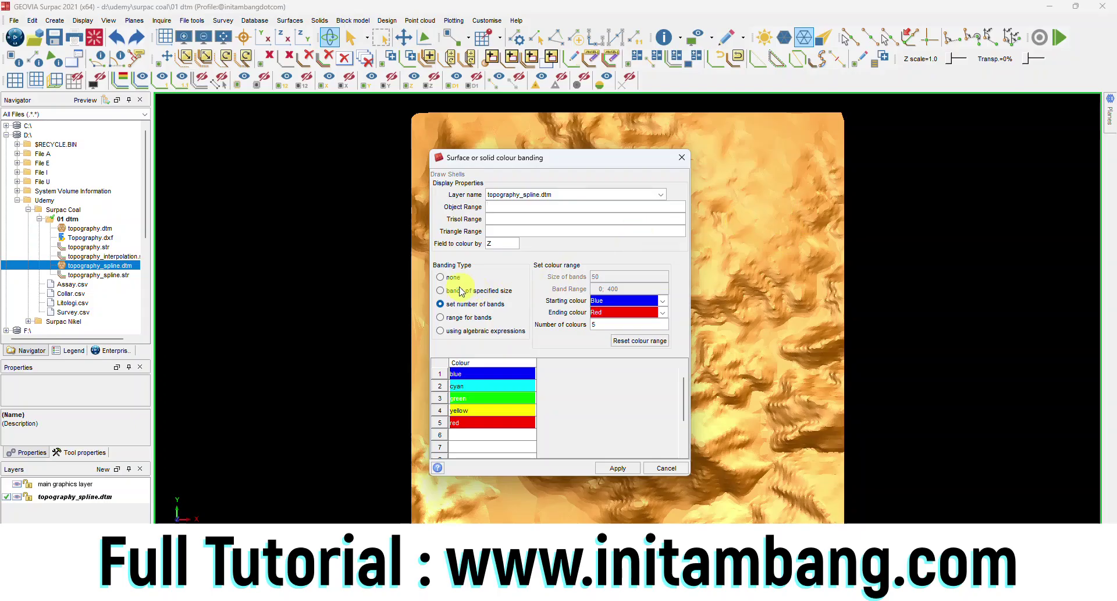
{"action": "left_click", "coordinate": [442, 277]}
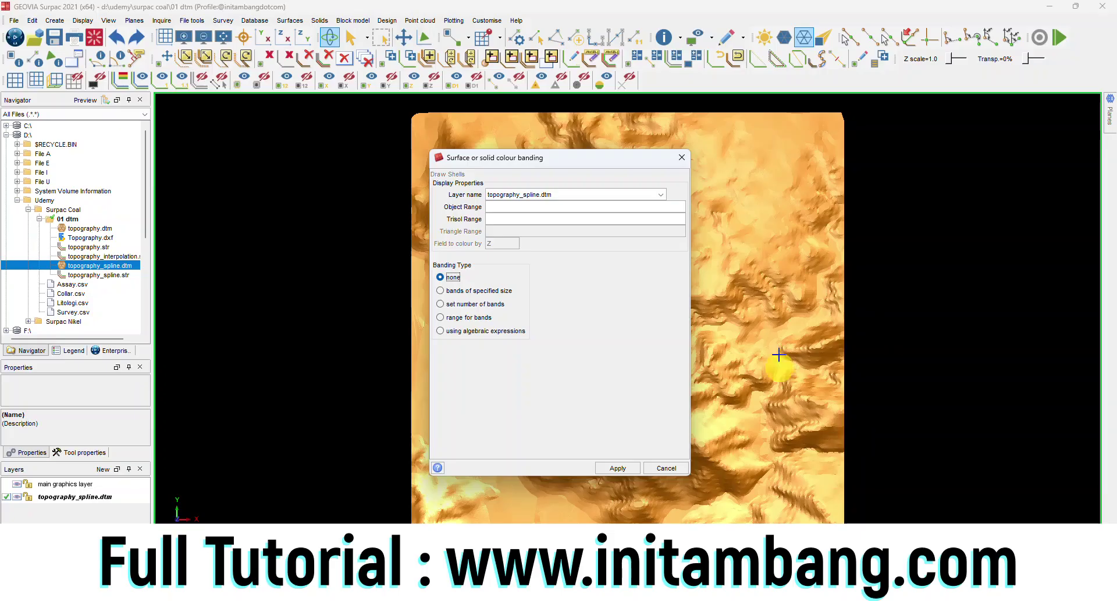
{"action": "left_click", "coordinate": [440, 291]}
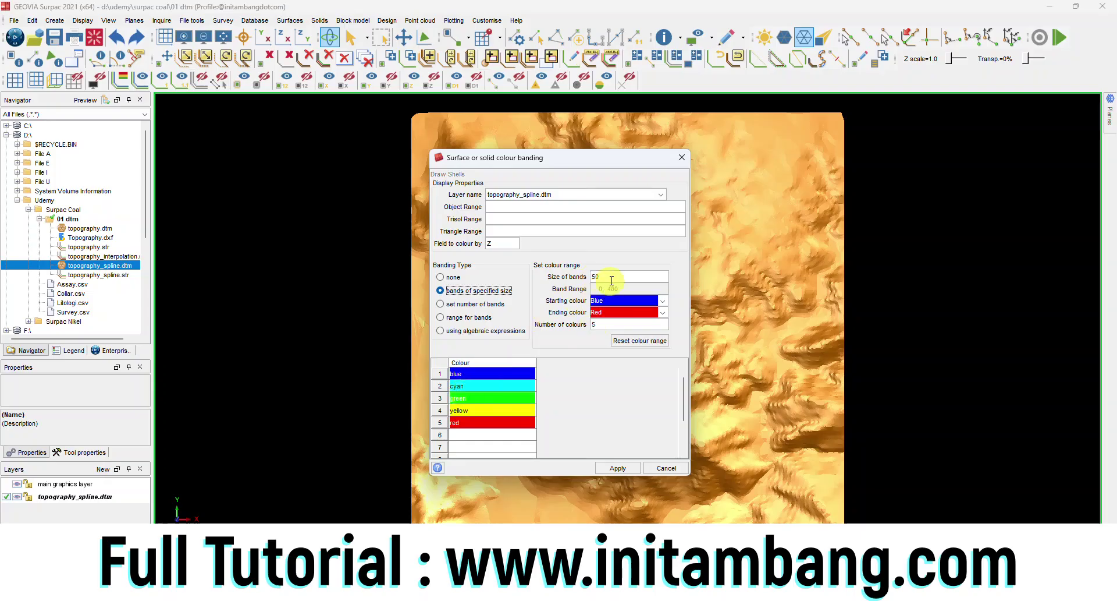
{"action": "left_click", "coordinate": [475, 305]}
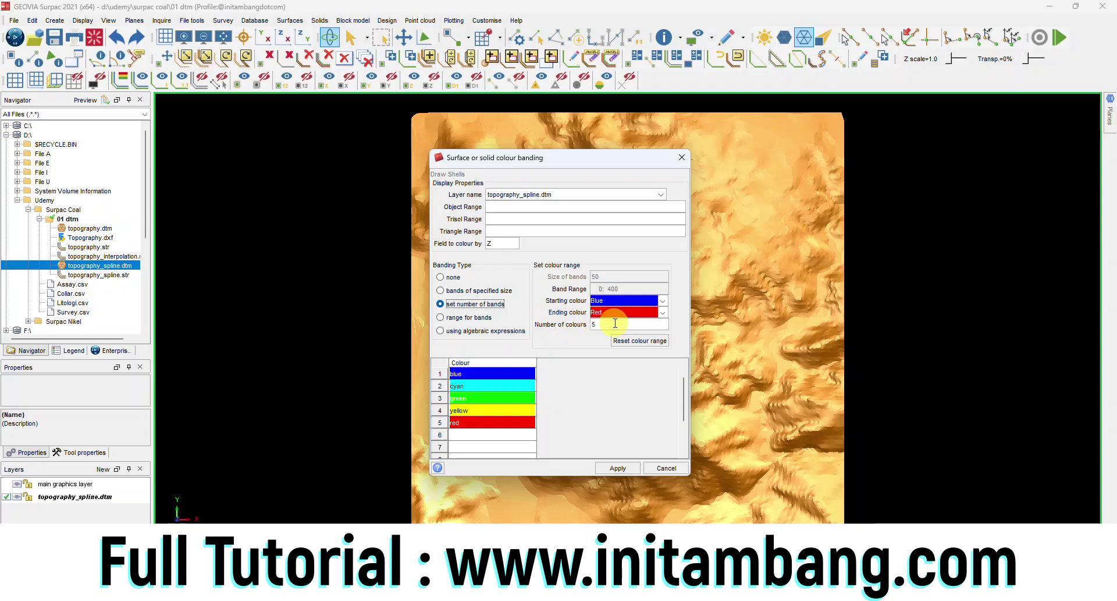
{"action": "left_click", "coordinate": [450, 320]}
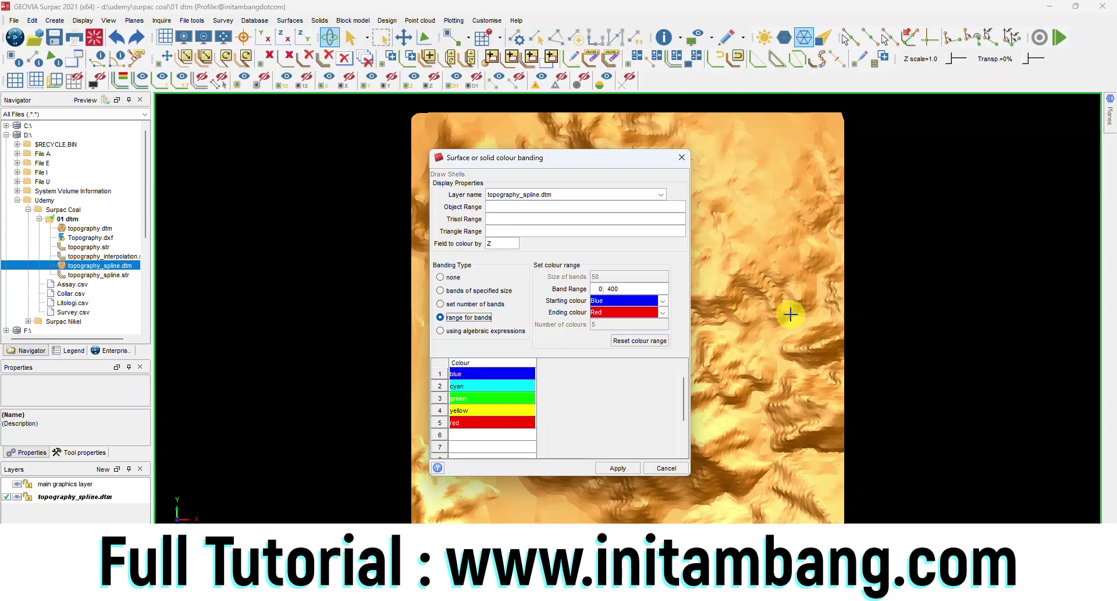
{"action": "left_click", "coordinate": [441, 304]}
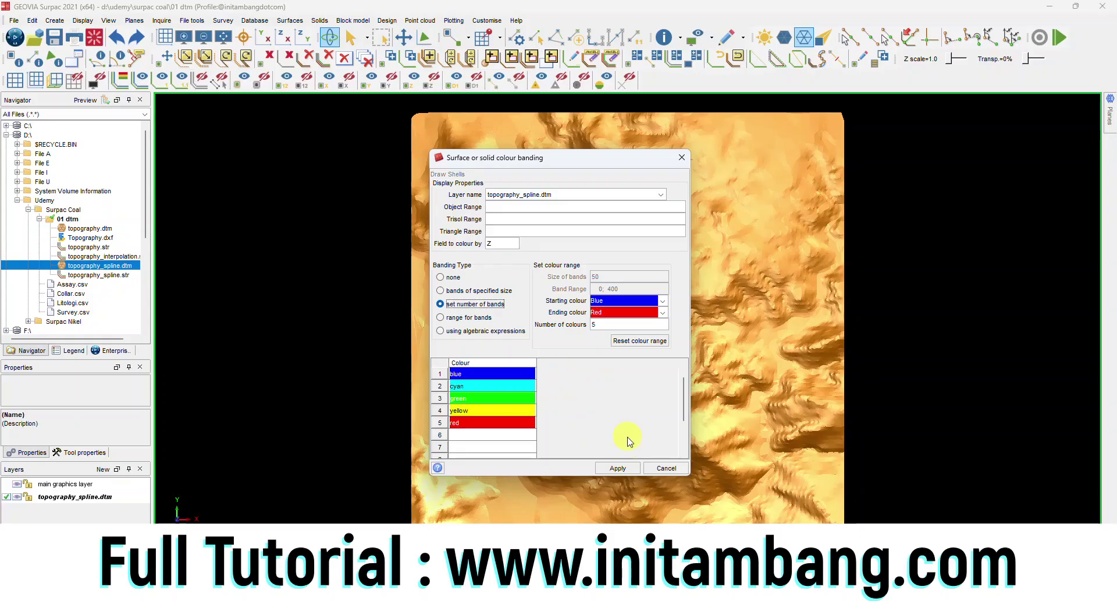
{"action": "left_click", "coordinate": [665, 467]}
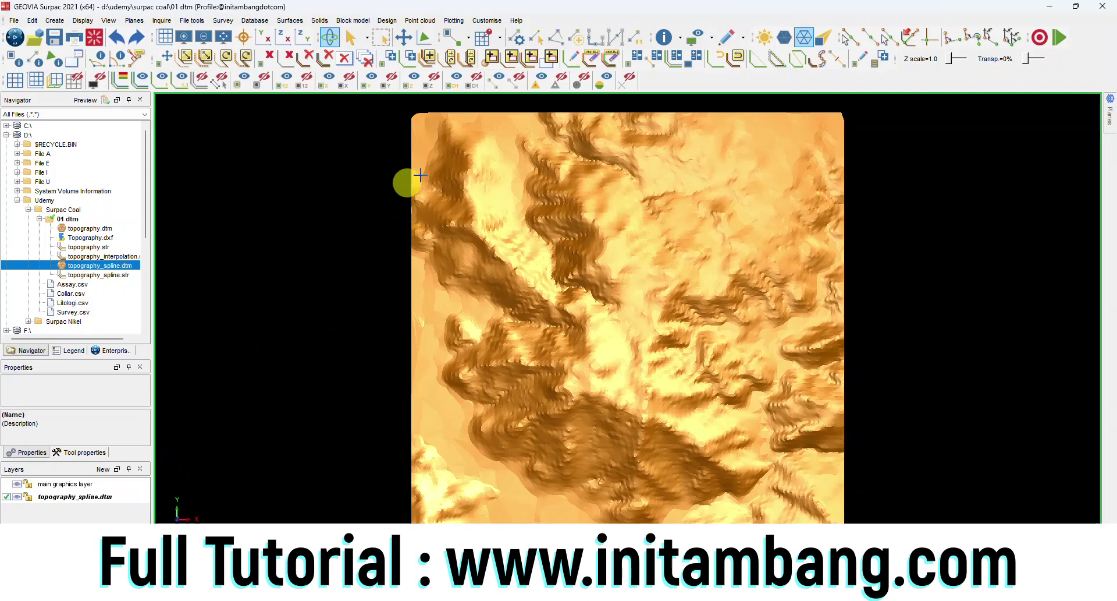
- Report the extents of the topography_spline.dtm layer and view the surface in 3D
{"action": "left_click", "coordinate": [162, 20]}
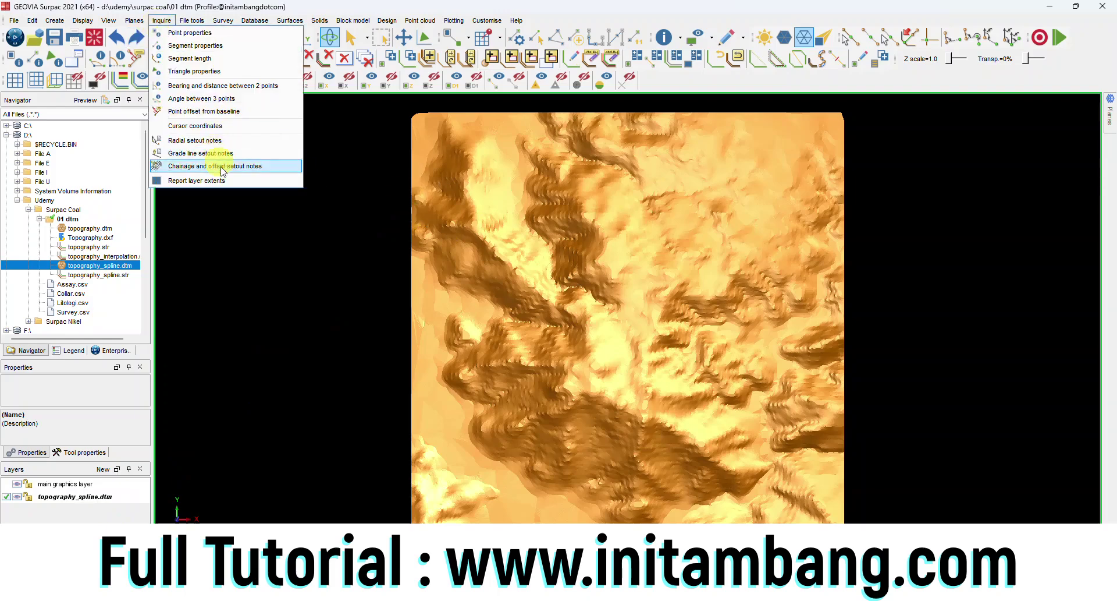
{"action": "left_click", "coordinate": [212, 182]}
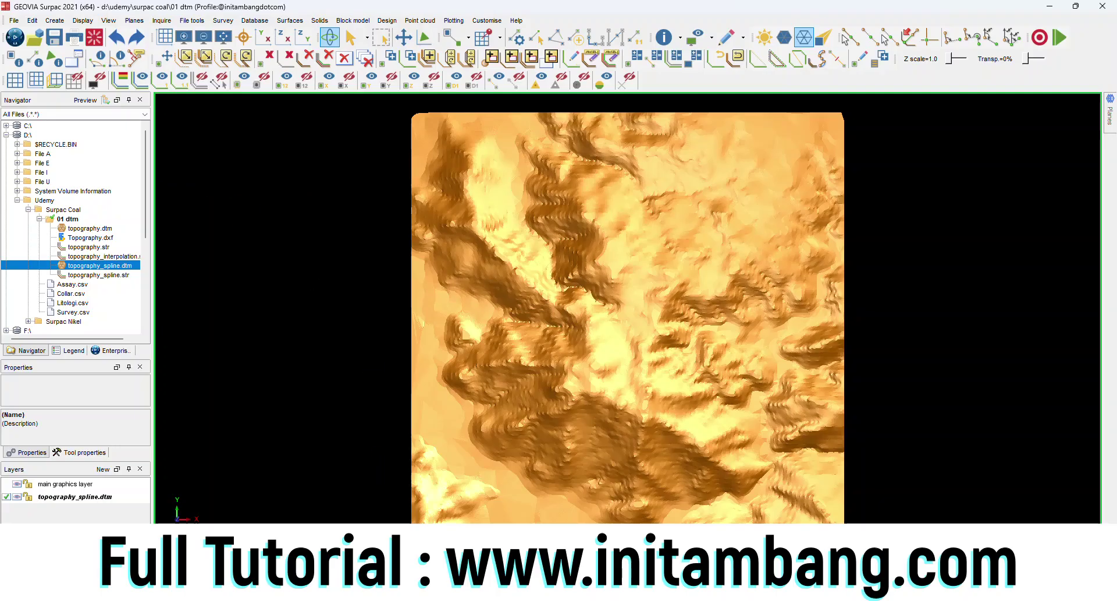
{"action": "left_click_drag", "start_coordinate": [589, 357], "coordinate": [539, 474]}
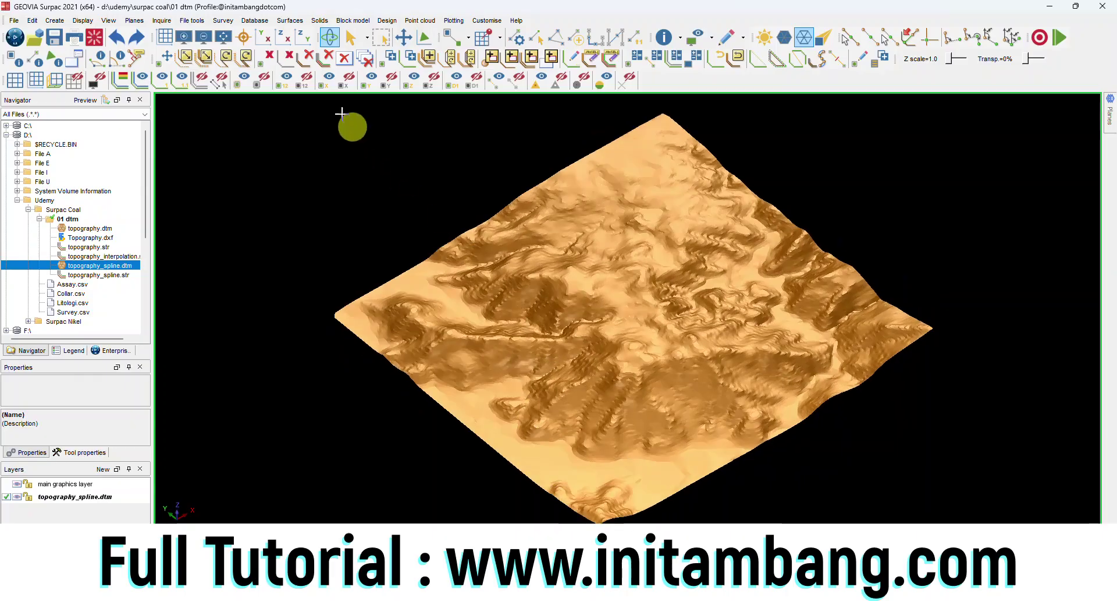
- Colour the topography_spline.dtm surface by Z in plan view, using a set number of 5 bands from blue to red
{"action": "left_click", "coordinate": [224, 37]}
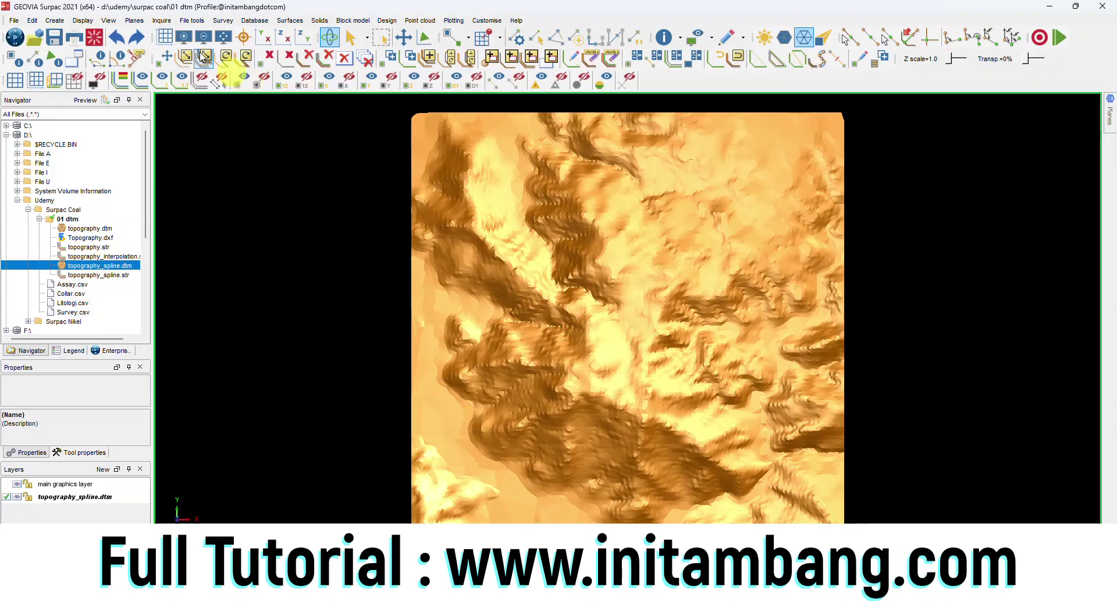
{"action": "left_click", "coordinate": [83, 20]}
{"action": "left_click", "coordinate": [108, 137]}
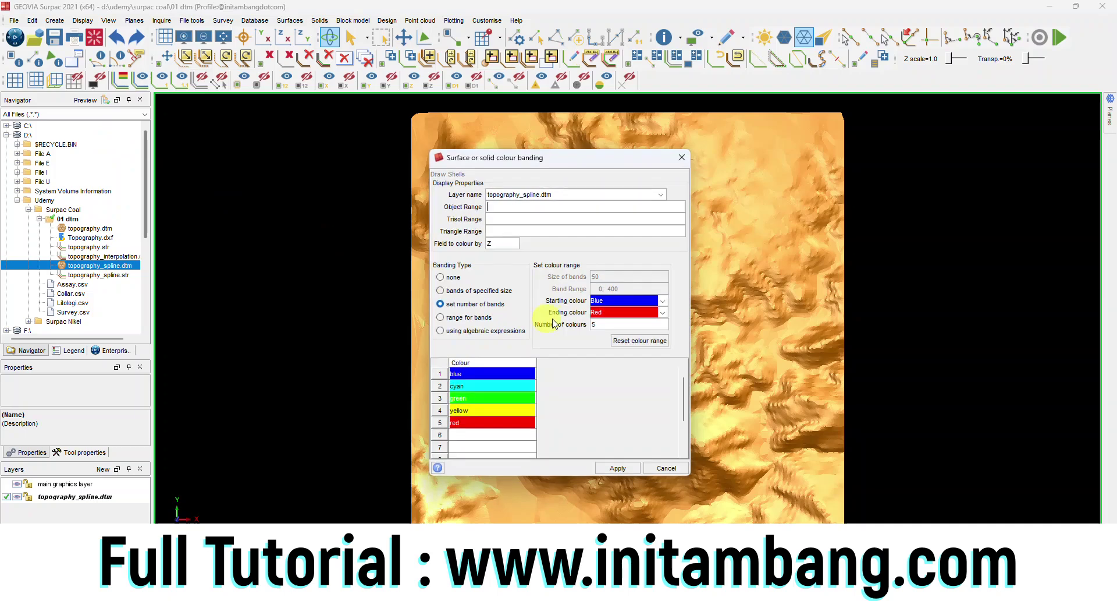
{"action": "left_click", "coordinate": [465, 304]}
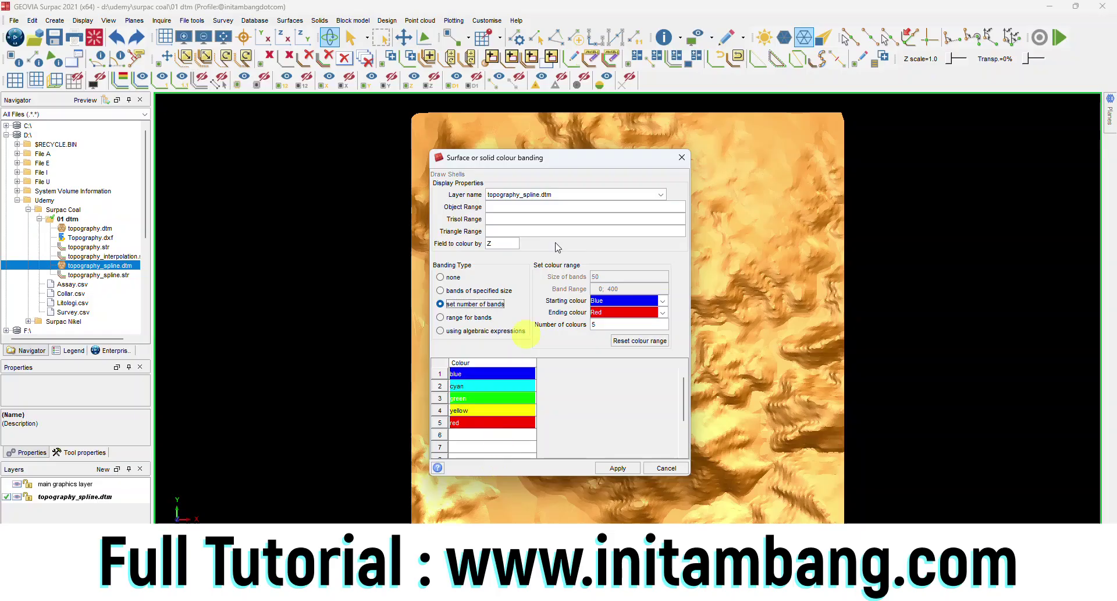
{"action": "left_click", "coordinate": [617, 468]}
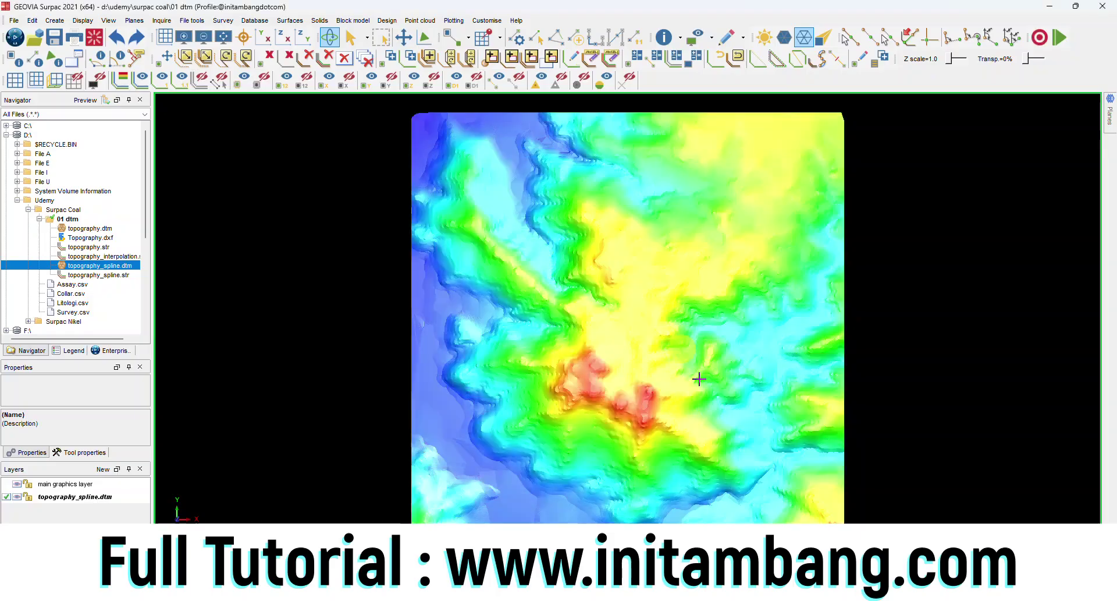
{"action": "left_click", "coordinate": [651, 415]}
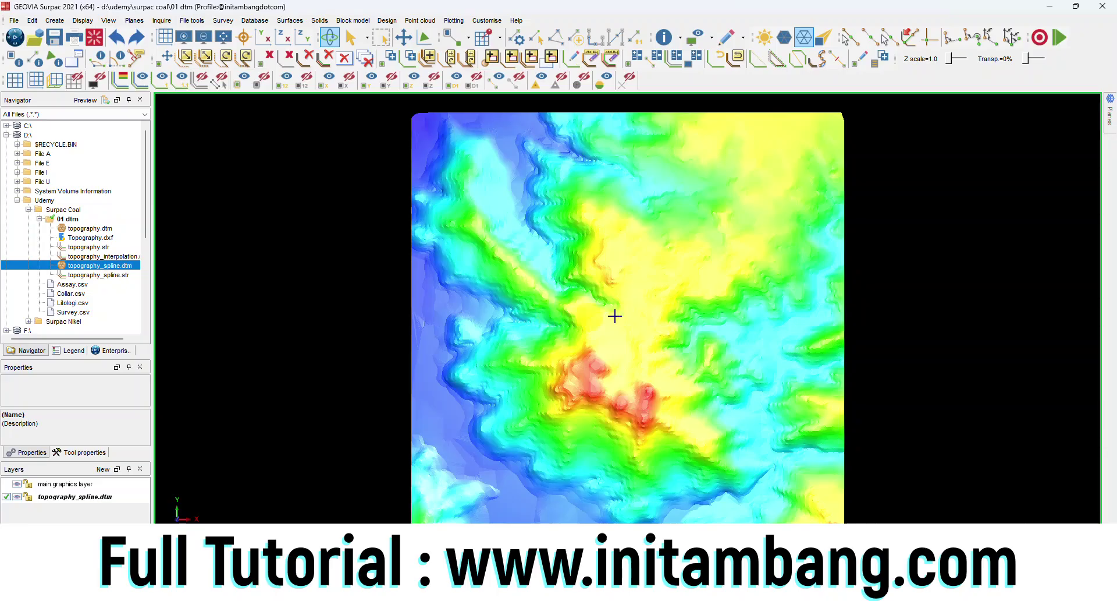
{"action": "left_click", "coordinate": [601, 369]}
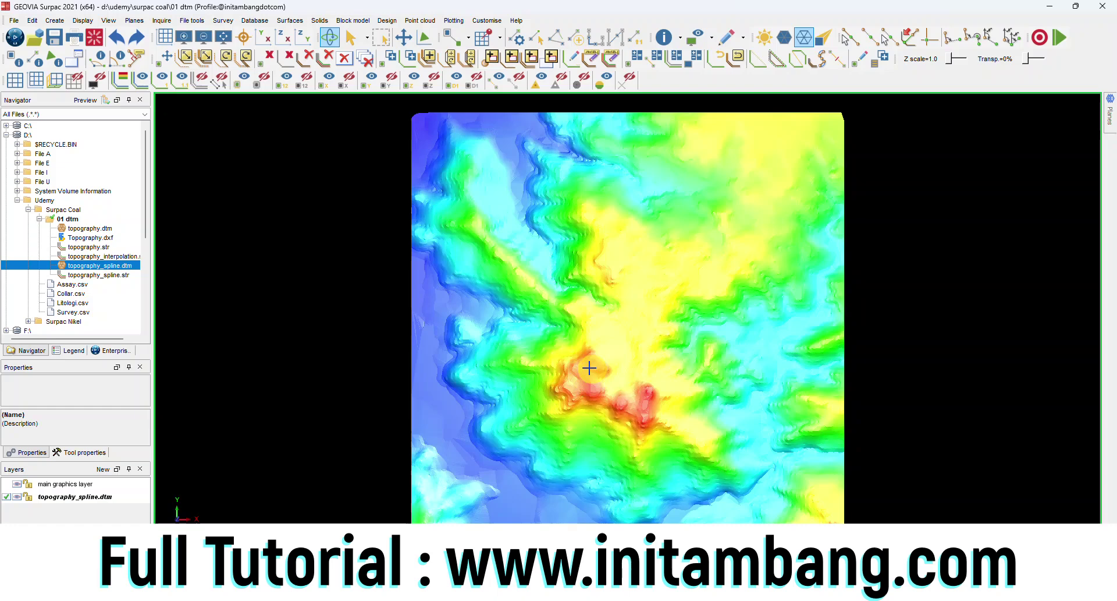
{"action": "left_click", "coordinate": [632, 412]}
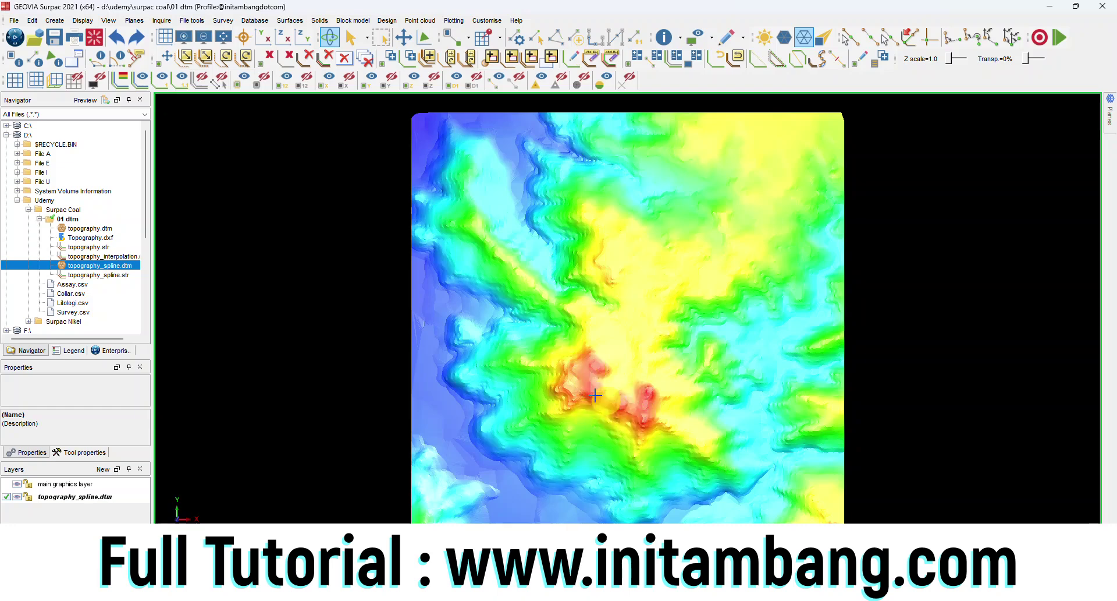
{"action": "left_click", "coordinate": [627, 402]}
{"action": "left_click", "coordinate": [636, 347]}
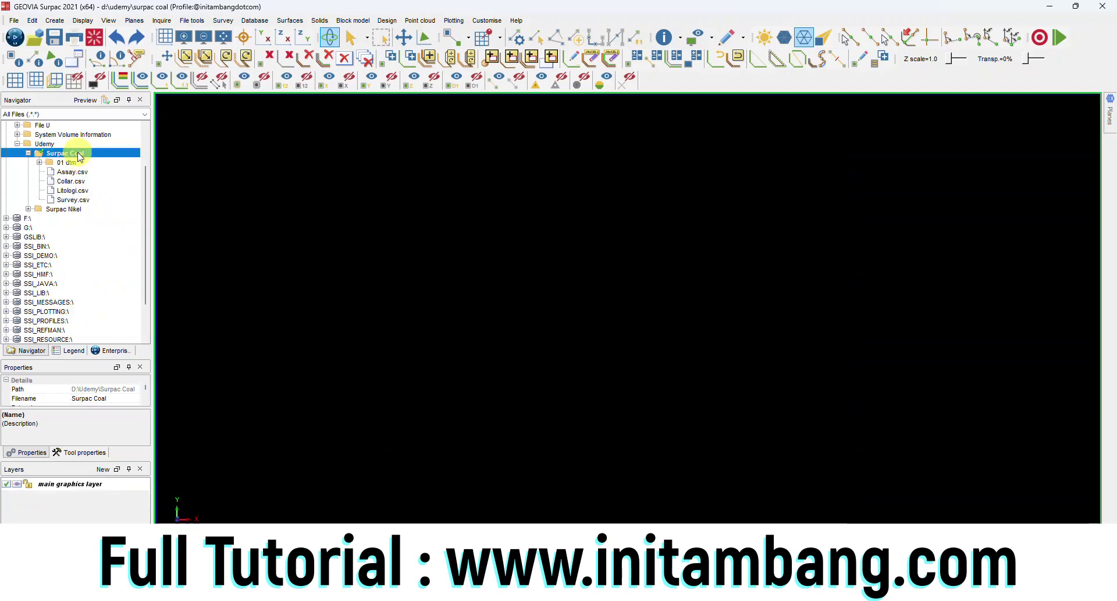
- Create a folder named 02 database inside Surpac Coal and set it as the work directory
{"action": "right_click", "coordinate": [82, 152]}
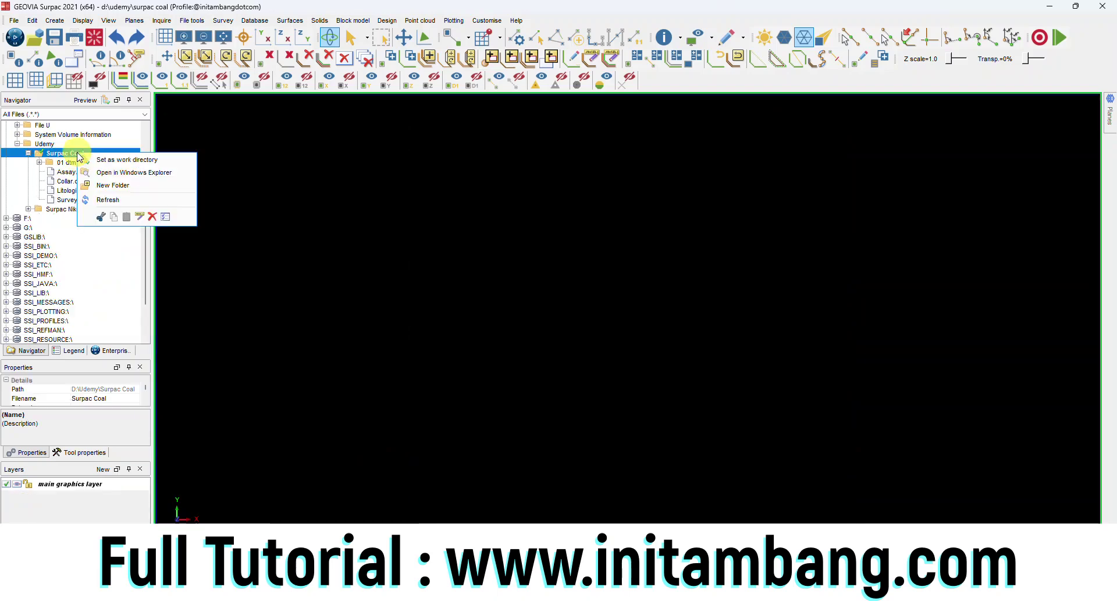
{"action": "left_click", "coordinate": [115, 190]}
{"action": "type", "text": "02 database"}
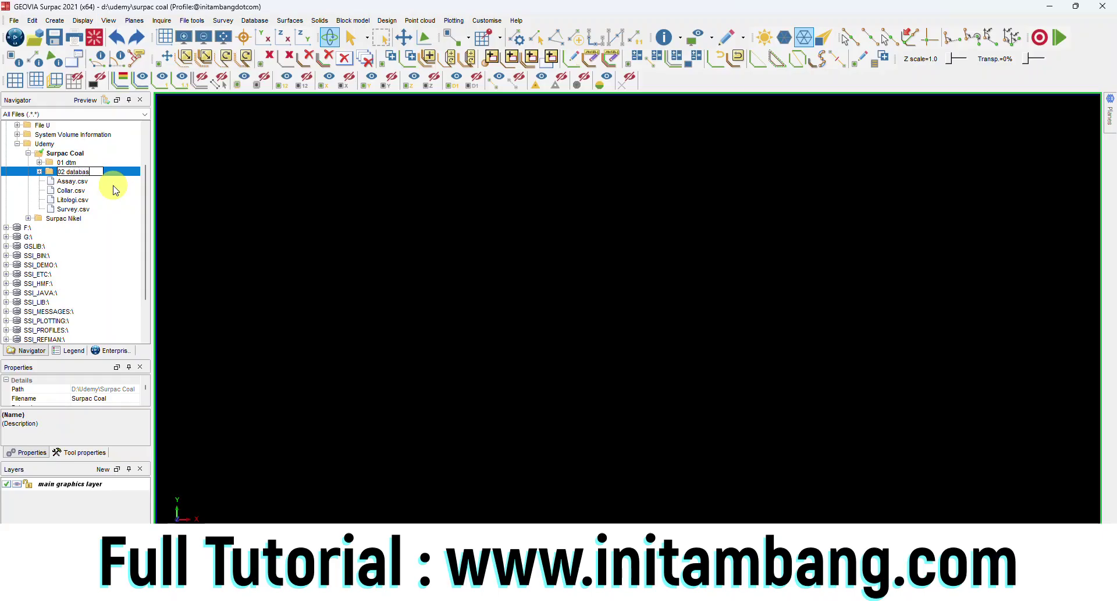
{"action": "key", "text": "Return"}
{"action": "left_click", "coordinate": [87, 172]}
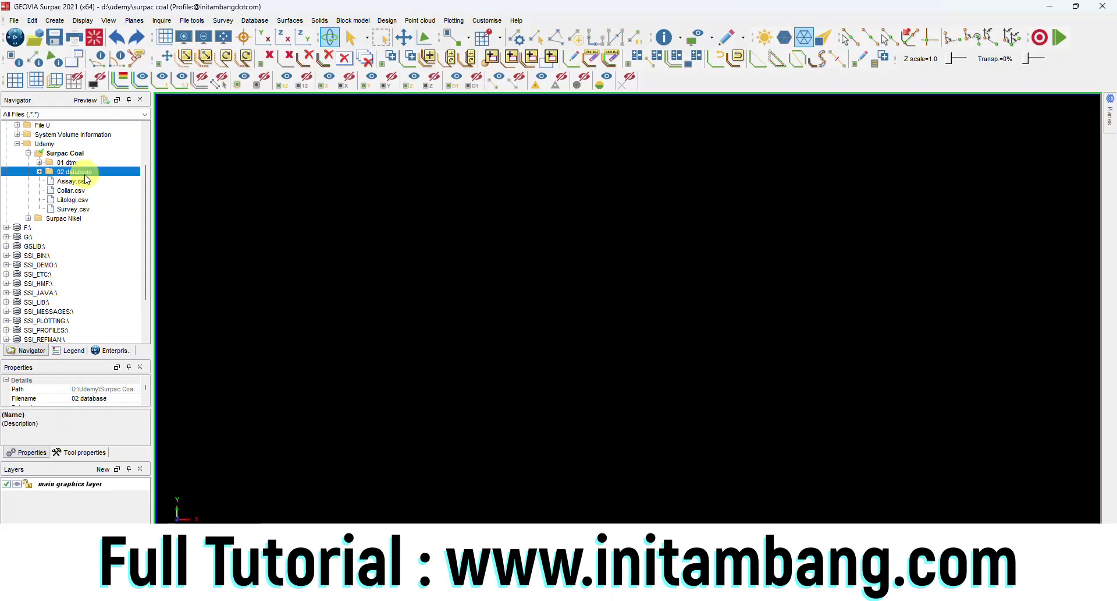
{"action": "right_click", "coordinate": [86, 170]}
{"action": "left_click", "coordinate": [120, 180]}
- Move Assay.csv, Collar.csv, Litologi.csv and Survey.csv from Surpac Coal into the 02 database folder and expand that folder
{"action": "left_click", "coordinate": [72, 181]}
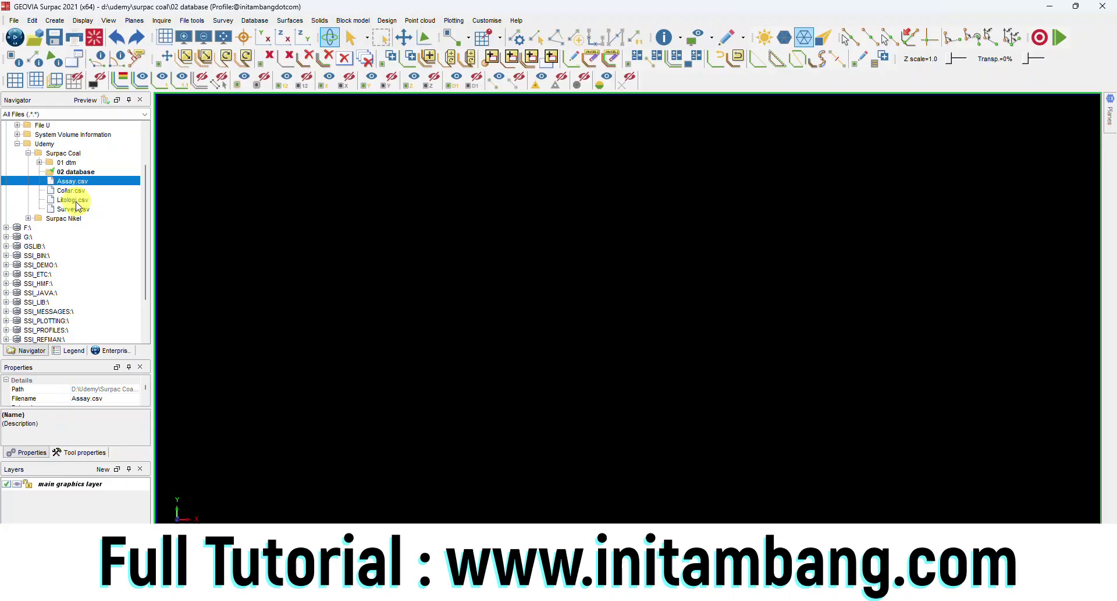
{"action": "left_click", "coordinate": [77, 205], "text": "shift"}
{"action": "right_click", "coordinate": [77, 204]}
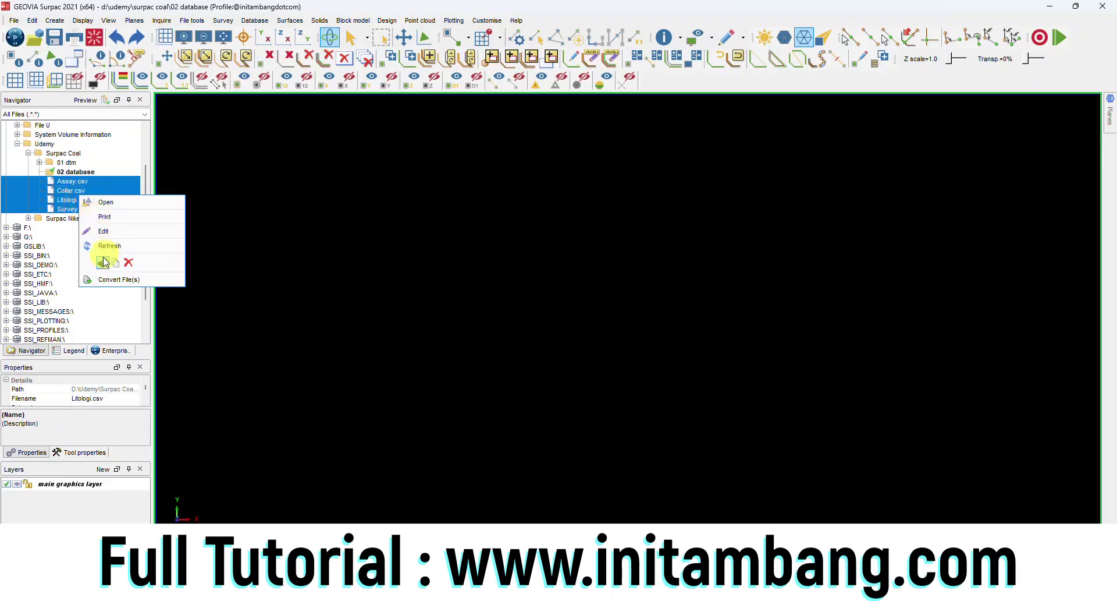
{"action": "left_click", "coordinate": [93, 232]}
{"action": "left_click", "coordinate": [76, 171]}
{"action": "right_click", "coordinate": [78, 173]}
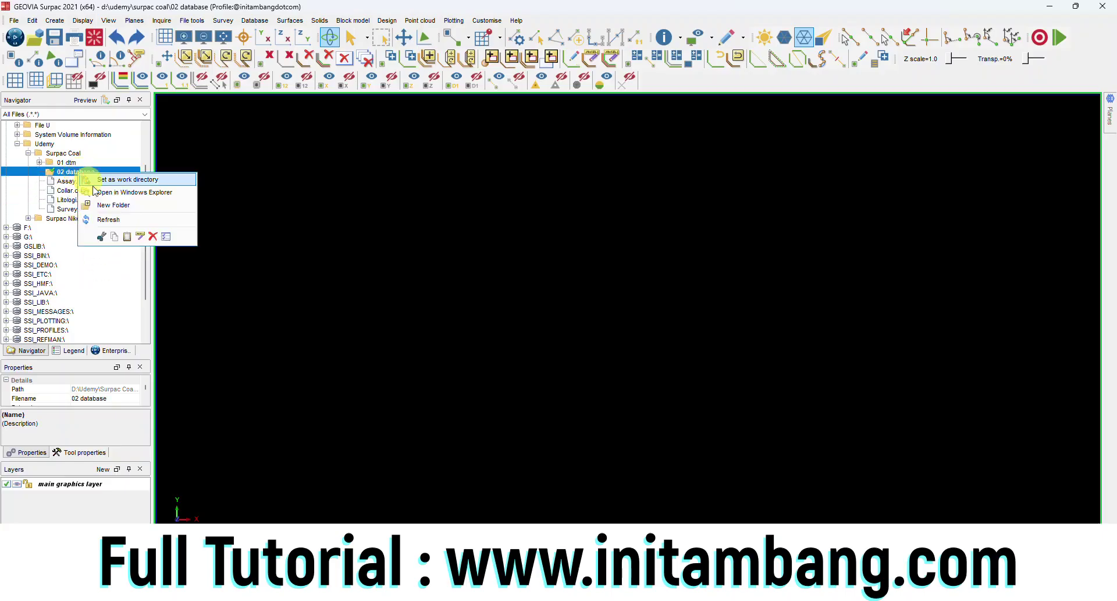
{"action": "left_click", "coordinate": [126, 237]}
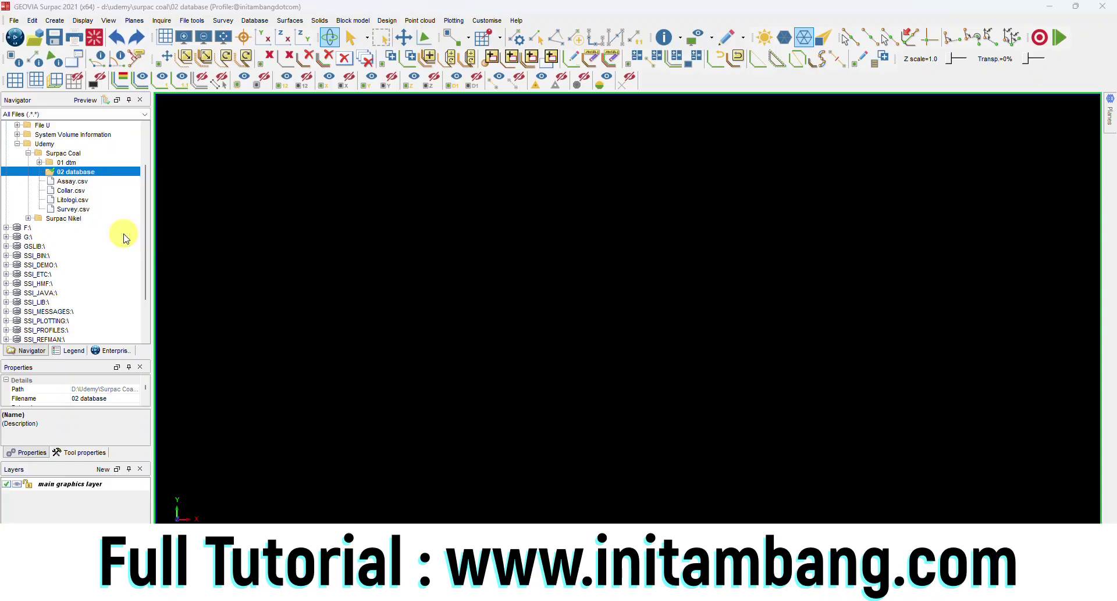
{"action": "left_click", "coordinate": [39, 172]}
- Start a new drillhole database named db_coal in the 02 database folder
{"action": "left_click_drag", "start_coordinate": [83, 181], "coordinate": [419, 119]}
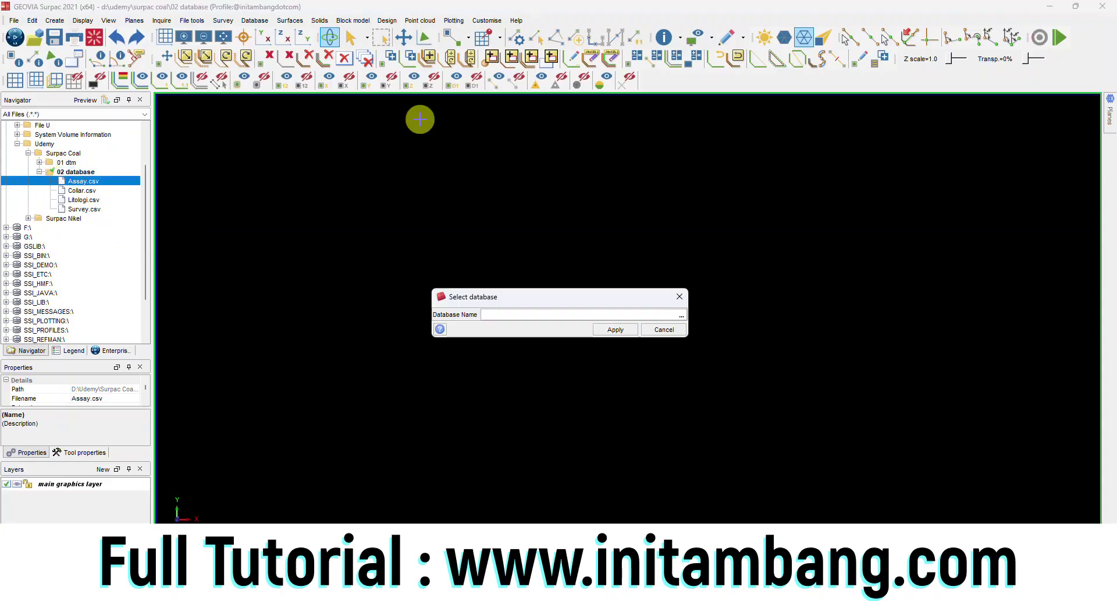
{"action": "type", "text": "db_coal"}
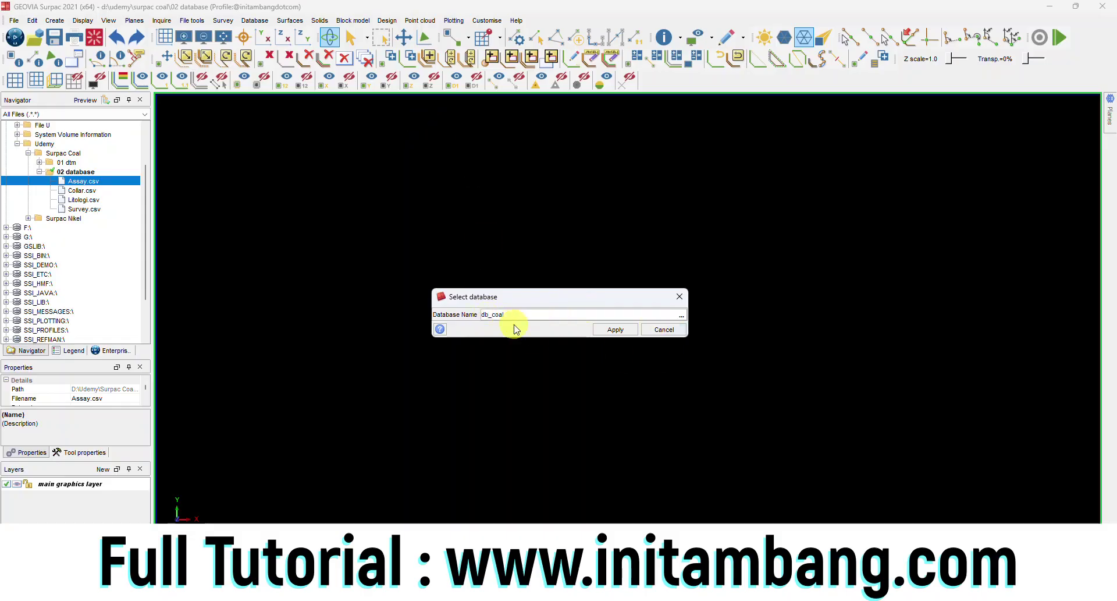
{"action": "key", "text": "Return"}
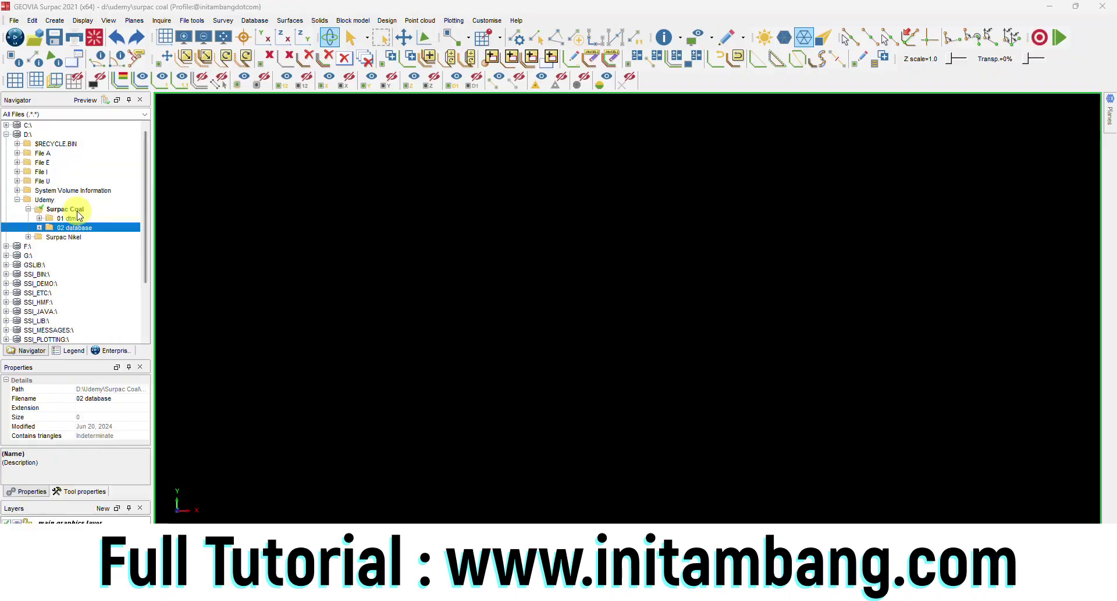
- Create a folder named 03 bor geologi inside Surpac Coal and set it as the work directory
{"action": "right_click", "coordinate": [77, 212]}
{"action": "left_click", "coordinate": [112, 244]}
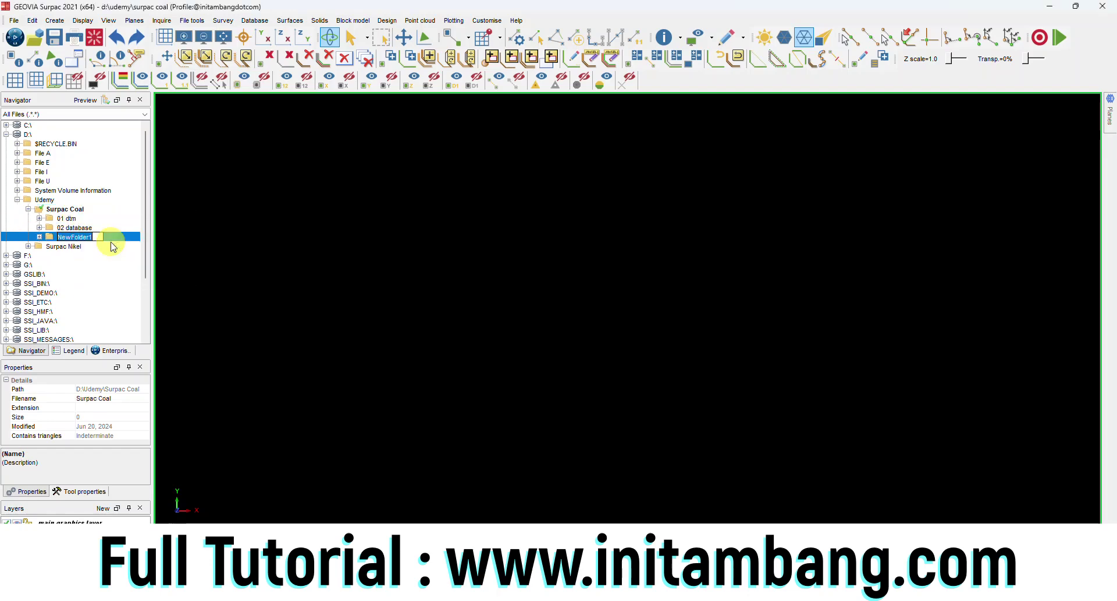
{"action": "type", "text": "03 bor geologi"}
{"action": "key", "text": "Return"}
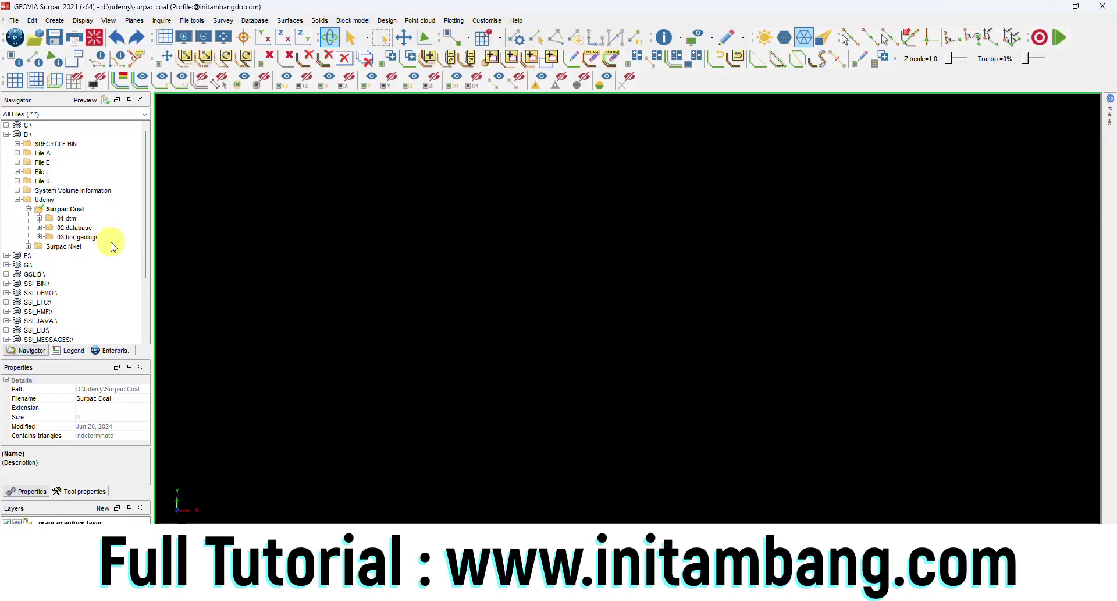
{"action": "left_click", "coordinate": [91, 238]}
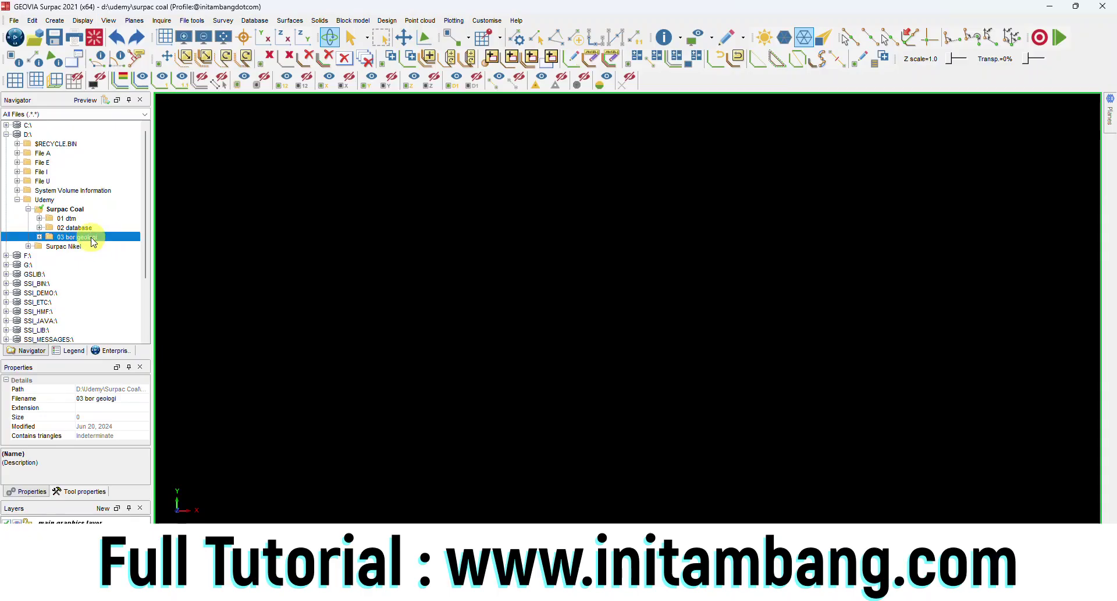
{"action": "right_click", "coordinate": [92, 239]}
{"action": "left_click", "coordinate": [113, 242]}
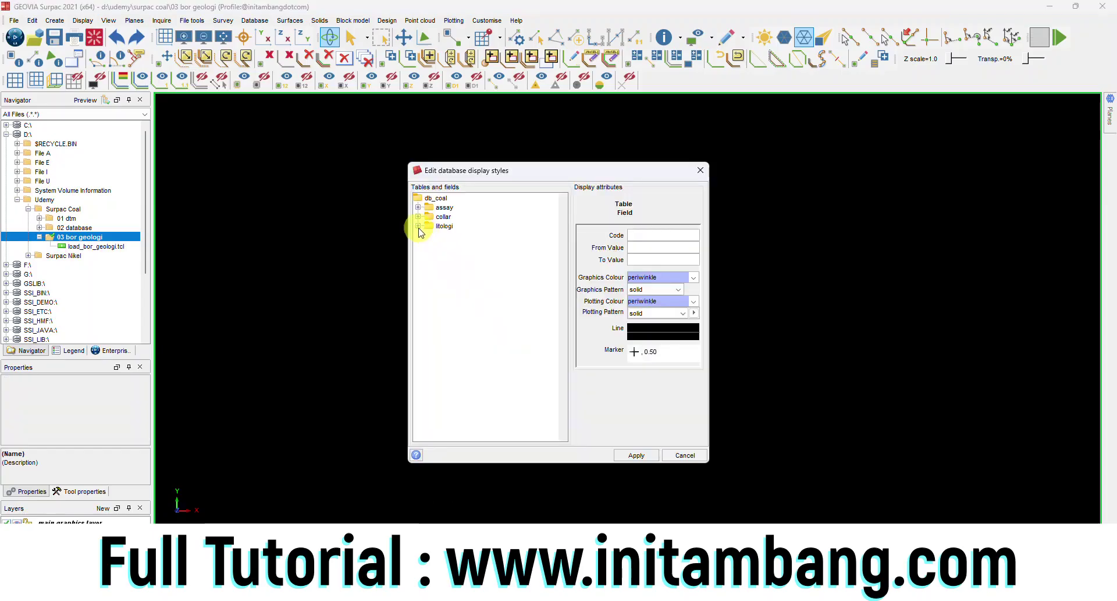
- Get the field codes for the litho field of the litologi table and select the A and B code styles
{"action": "left_click", "coordinate": [418, 225]}
{"action": "left_click", "coordinate": [453, 263]}
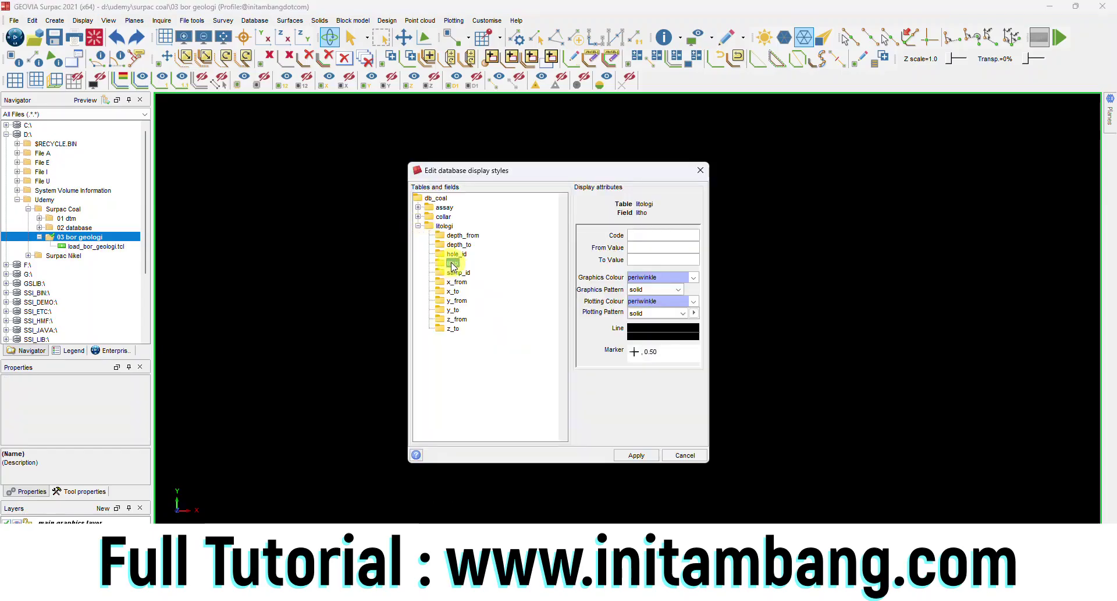
{"action": "right_click", "coordinate": [452, 263]}
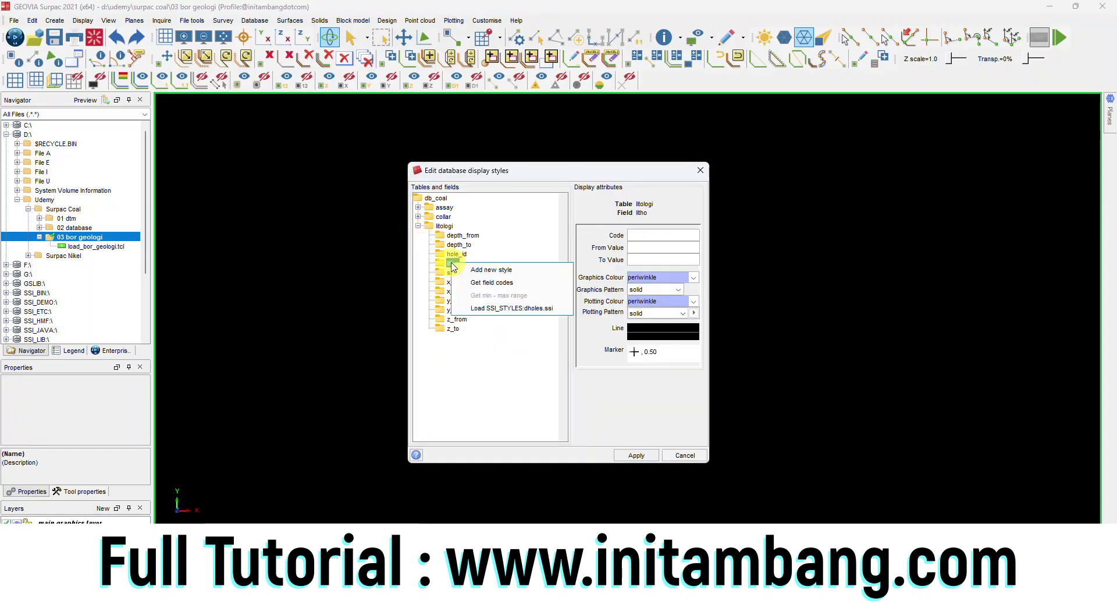
{"action": "left_click", "coordinate": [470, 281]}
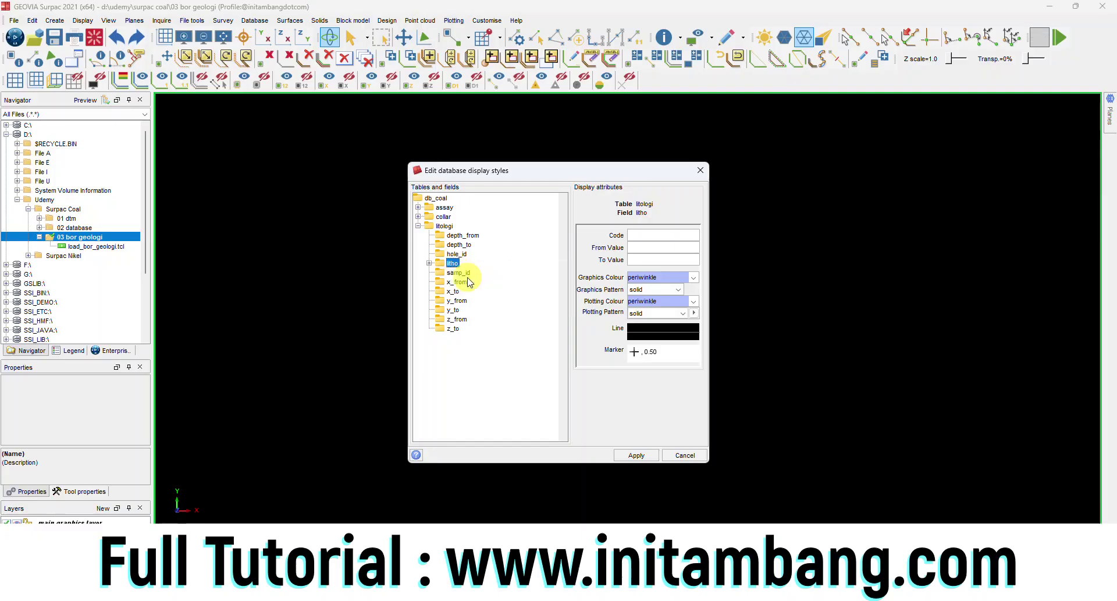
{"action": "left_click", "coordinate": [429, 264]}
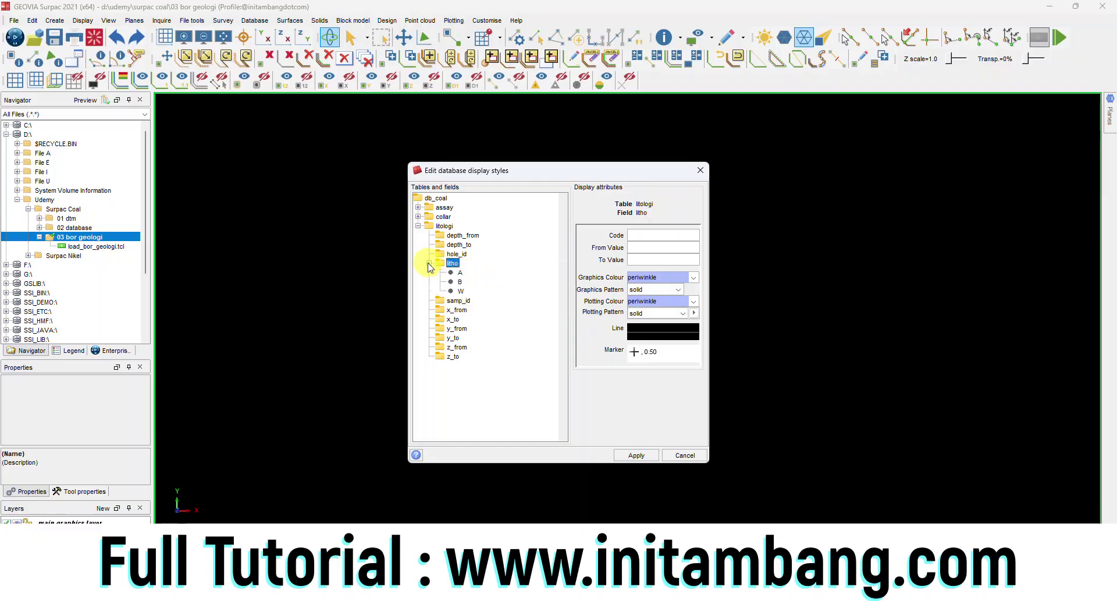
{"action": "left_click", "coordinate": [460, 272]}
{"action": "left_click", "coordinate": [460, 282]}
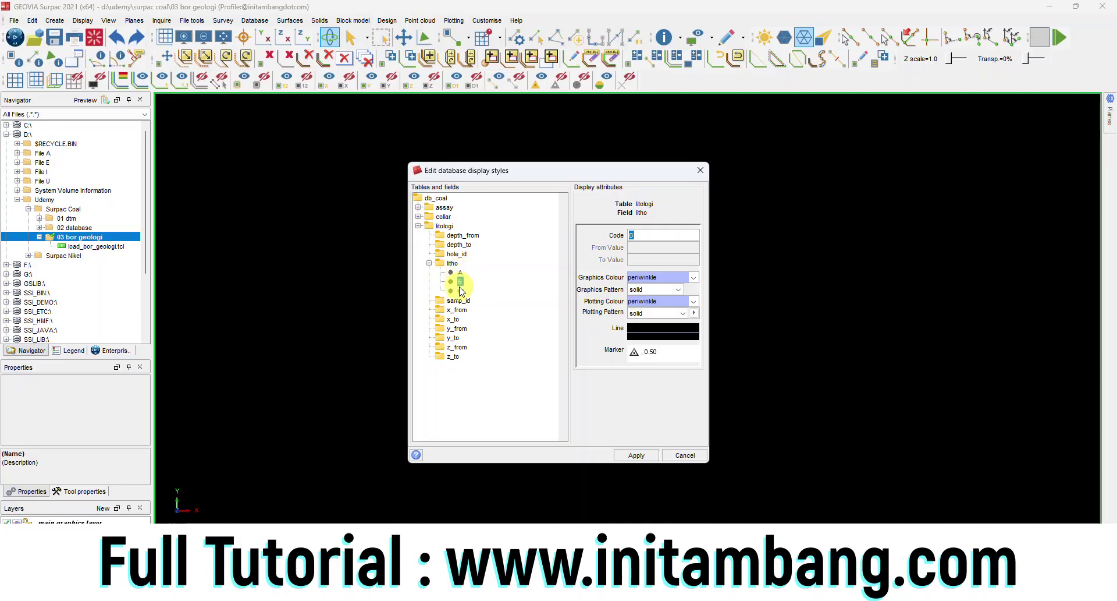
- Draw all drillholes with traces coloured by the litho field of the litologi table, using white default traces and a fixed cylinder radius of 1.000
{"action": "left_click", "coordinate": [370, 522]}
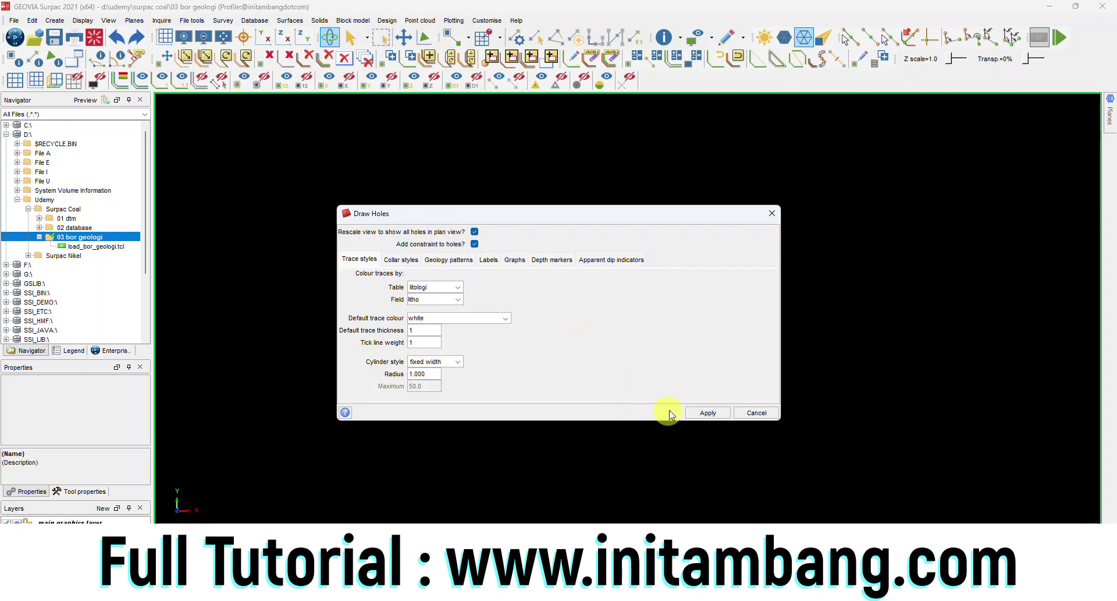
{"action": "left_click", "coordinate": [701, 413]}
{"action": "left_click_drag", "start_coordinate": [588, 408], "coordinate": [663, 246]}
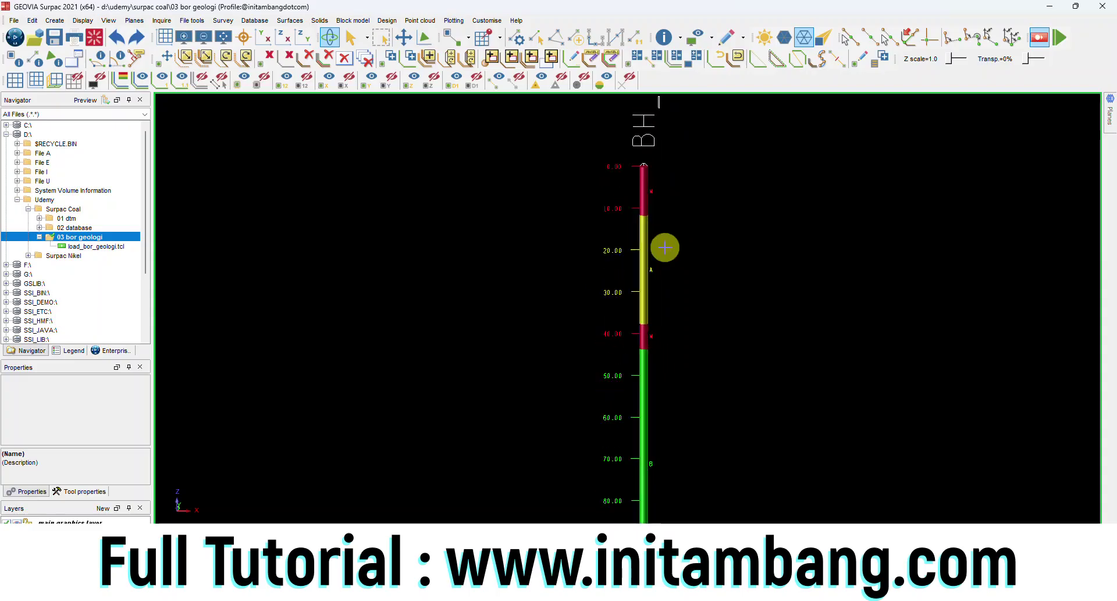
- Create a folder named 04 perlapisan inside Surpac Coal and set it as the work directory
{"action": "left_click", "coordinate": [65, 181]}
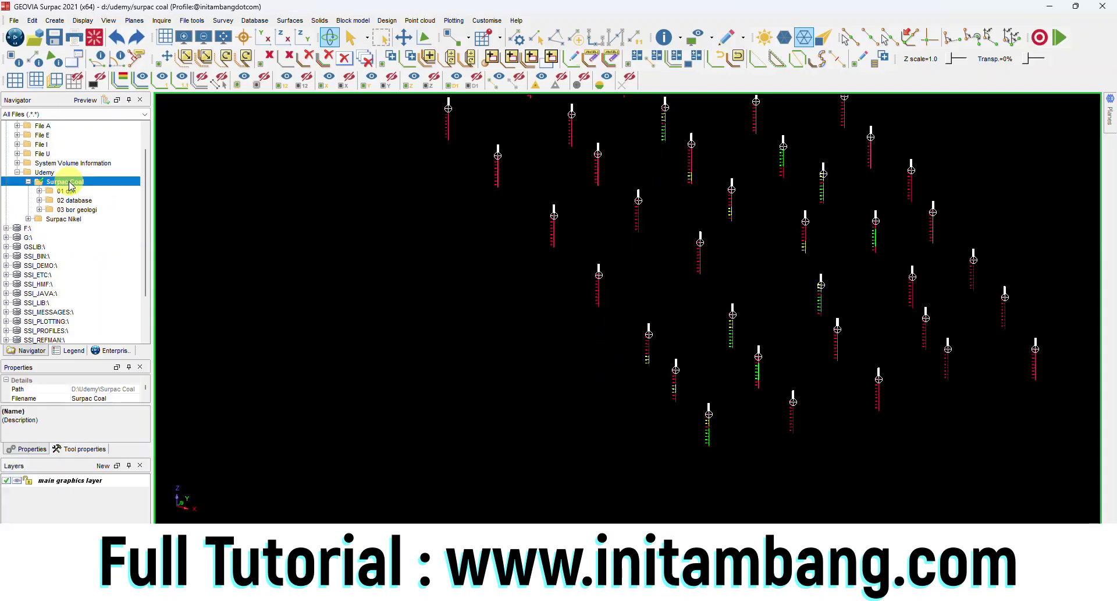
{"action": "right_click", "coordinate": [70, 185]}
{"action": "left_click", "coordinate": [112, 213]}
{"action": "type", "text": "04 perlap"}
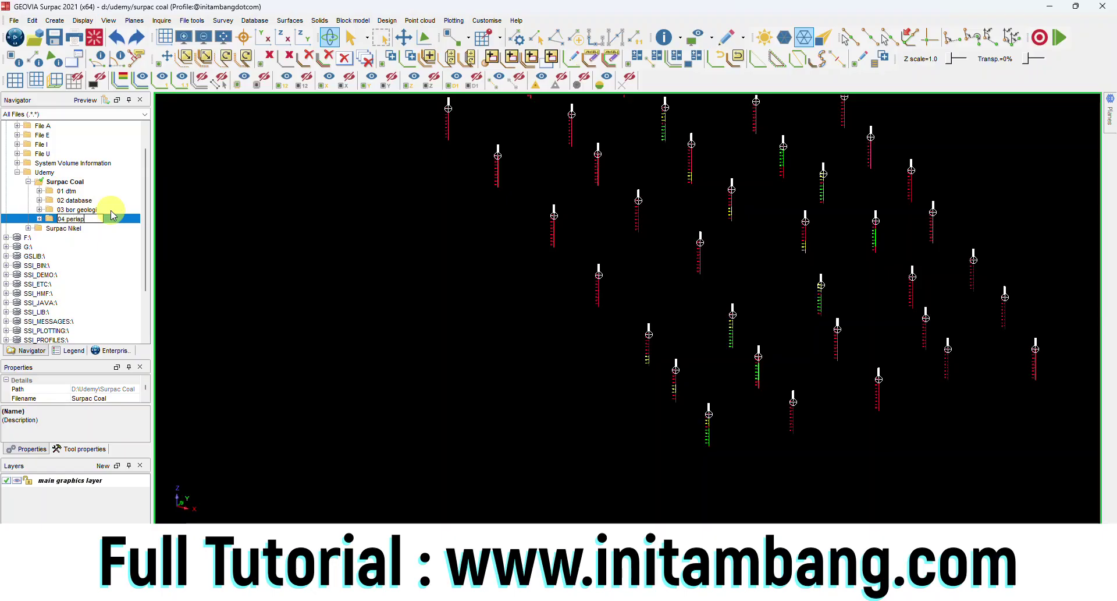
{"action": "key", "text": "Return"}
{"action": "left_click", "coordinate": [87, 218]}
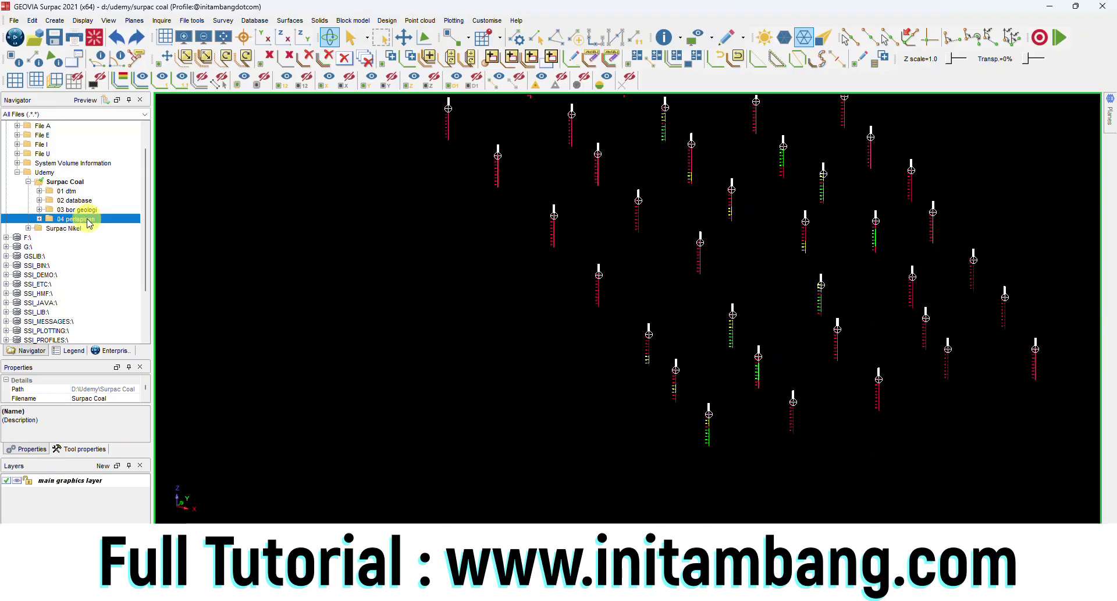
{"action": "right_click", "coordinate": [86, 218]}
{"action": "left_click", "coordinate": [102, 226]}
- Define the geology zone with table litologi, field litho and specification A, keeping intercepts from 1 to 999
{"action": "left_click", "coordinate": [452, 282]}
{"action": "left_click", "coordinate": [436, 305]}
{"action": "left_click", "coordinate": [504, 282]}
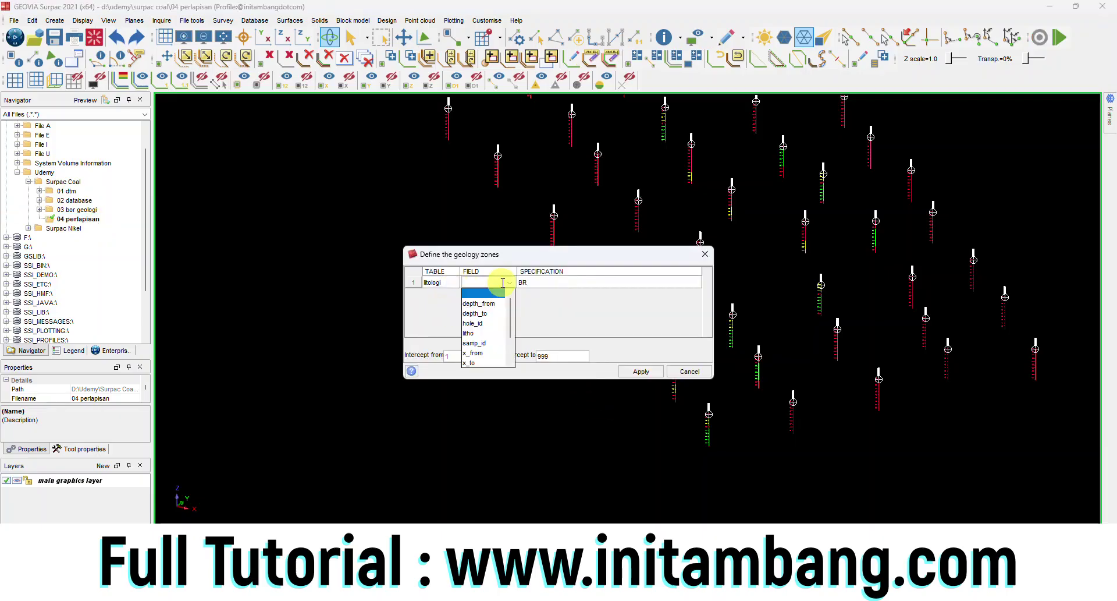
{"action": "left_click", "coordinate": [477, 332]}
{"action": "left_click", "coordinate": [532, 283]}
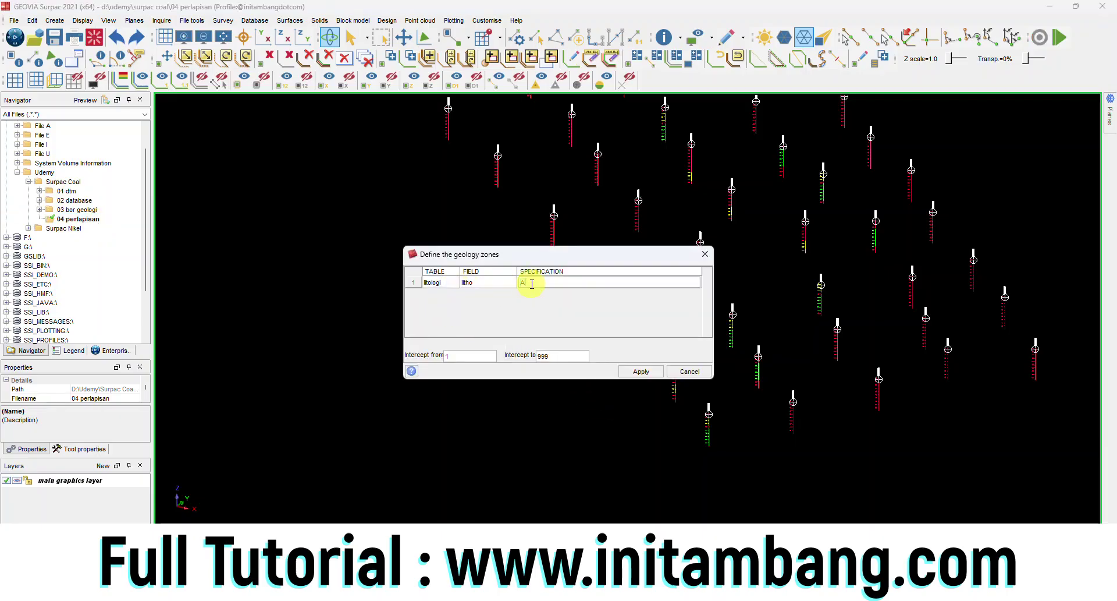
{"action": "left_click", "coordinate": [638, 374]}
- Open the seam roof and floor DTM surfaces from 04 perlapisan with the drillholes and examine them from the side
{"action": "left_click", "coordinate": [81, 231]}
{"action": "right_click", "coordinate": [81, 231]}
{"action": "left_click", "coordinate": [99, 240]}
{"action": "left_click_drag", "start_coordinate": [684, 476], "coordinate": [679, 431]}
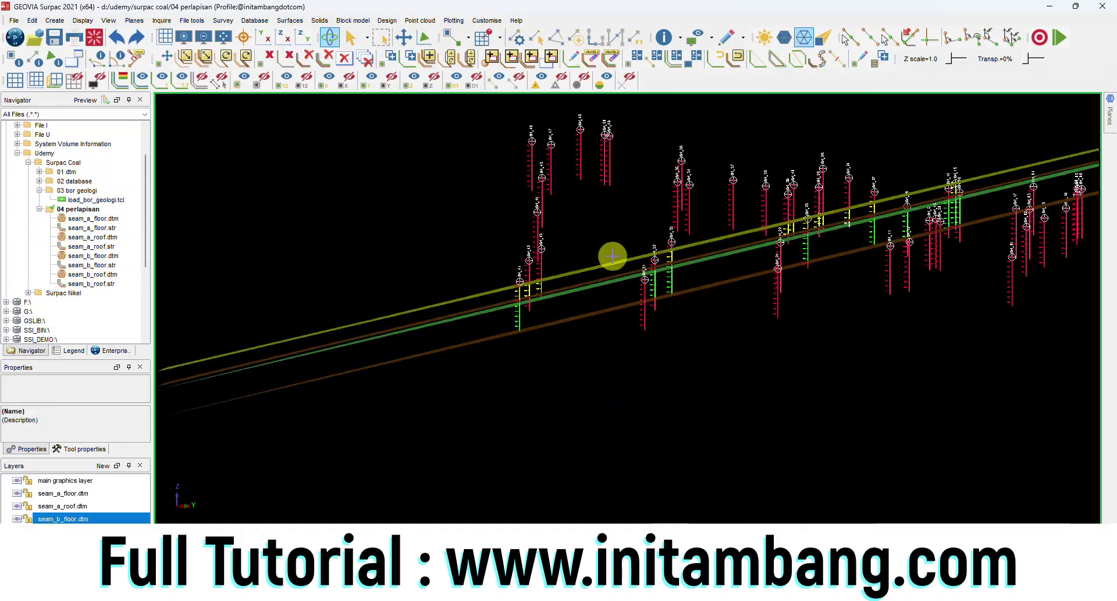
{"action": "scroll", "coordinate": [612, 256], "scroll_direction": "up", "scroll_amount": 5}
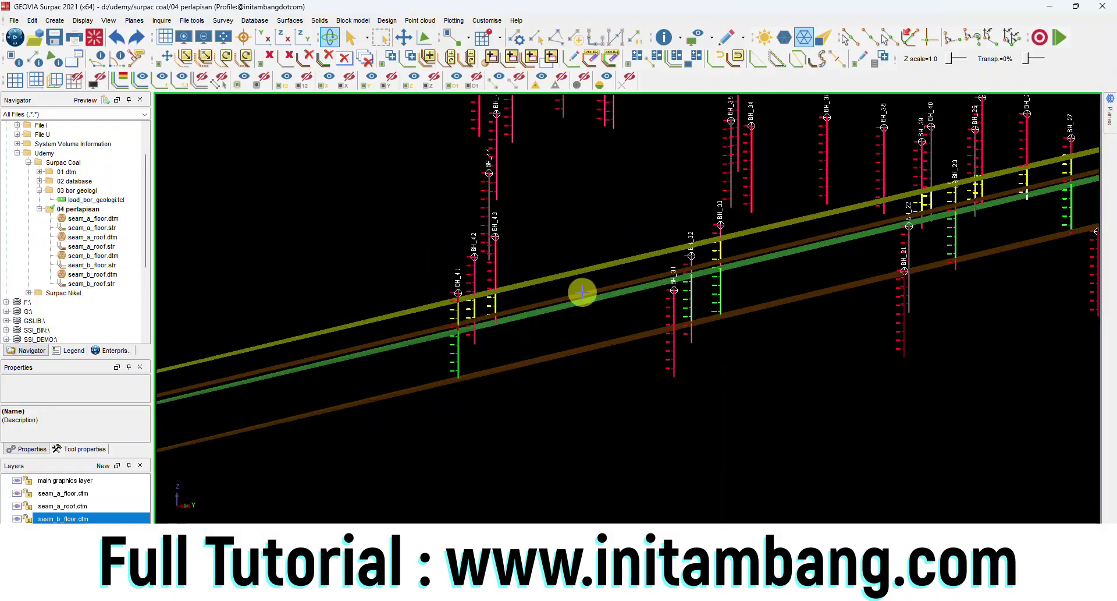
- Examine the seam A and B surfaces against the boreholes and the seam A solid's thickness from side and oblique views
{"action": "scroll", "coordinate": [582, 292], "scroll_direction": "up", "scroll_amount": 4}
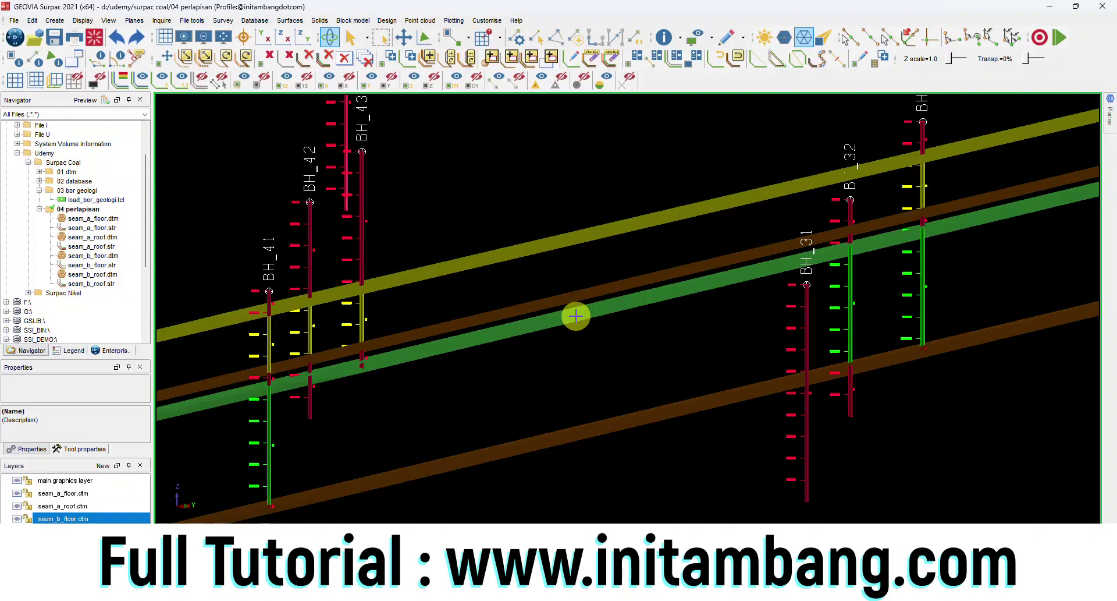
{"action": "scroll", "coordinate": [579, 431], "scroll_direction": "down", "scroll_amount": 5}
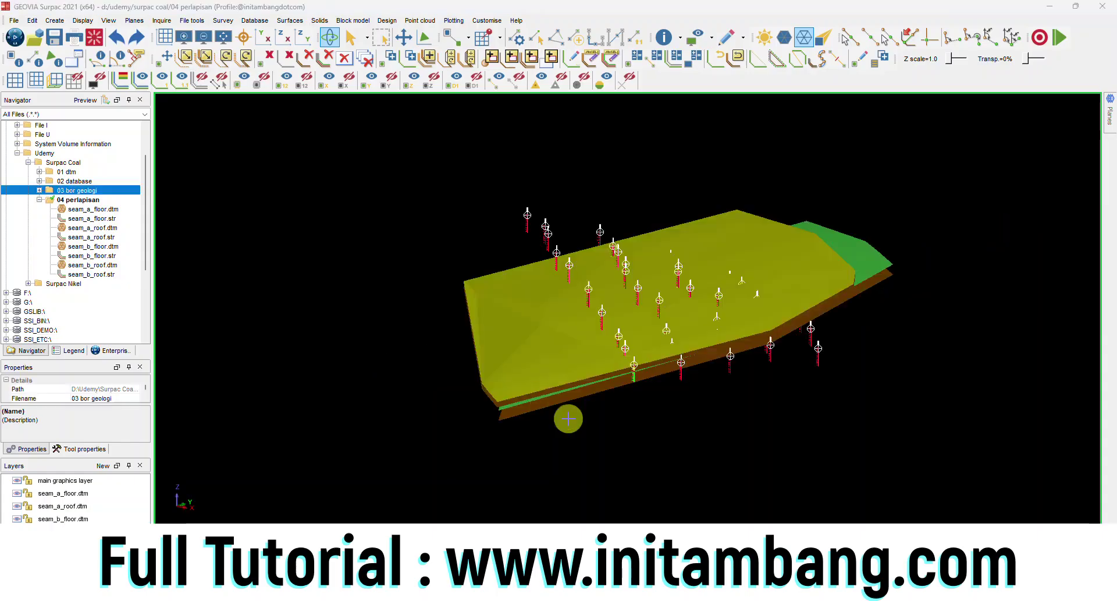
{"action": "left_click_drag", "start_coordinate": [568, 419], "coordinate": [605, 379]}
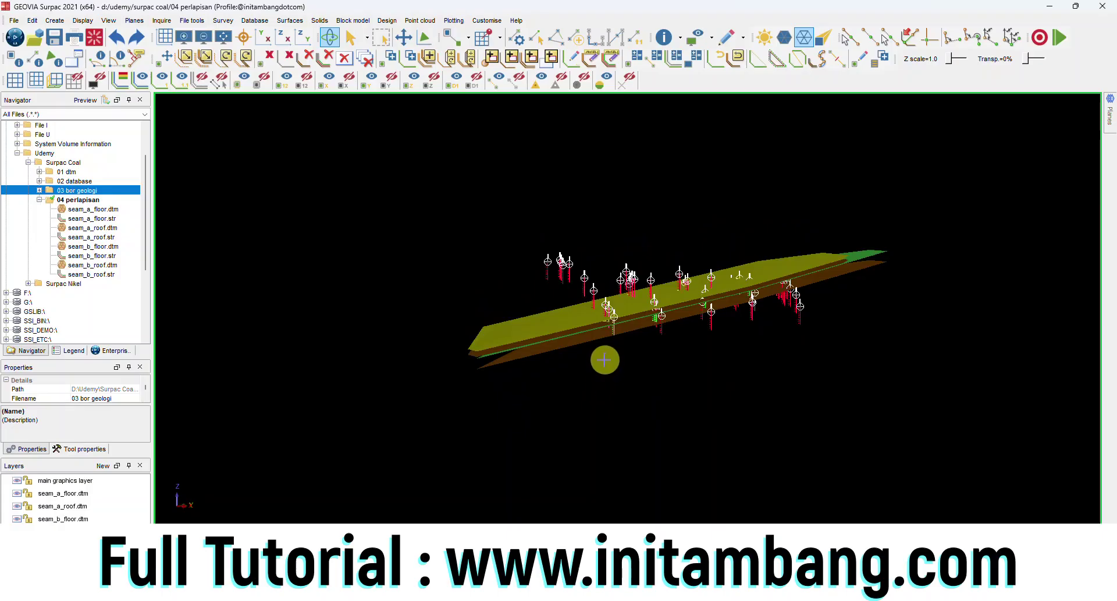
{"action": "scroll", "coordinate": [519, 327], "scroll_direction": "up", "scroll_amount": 4}
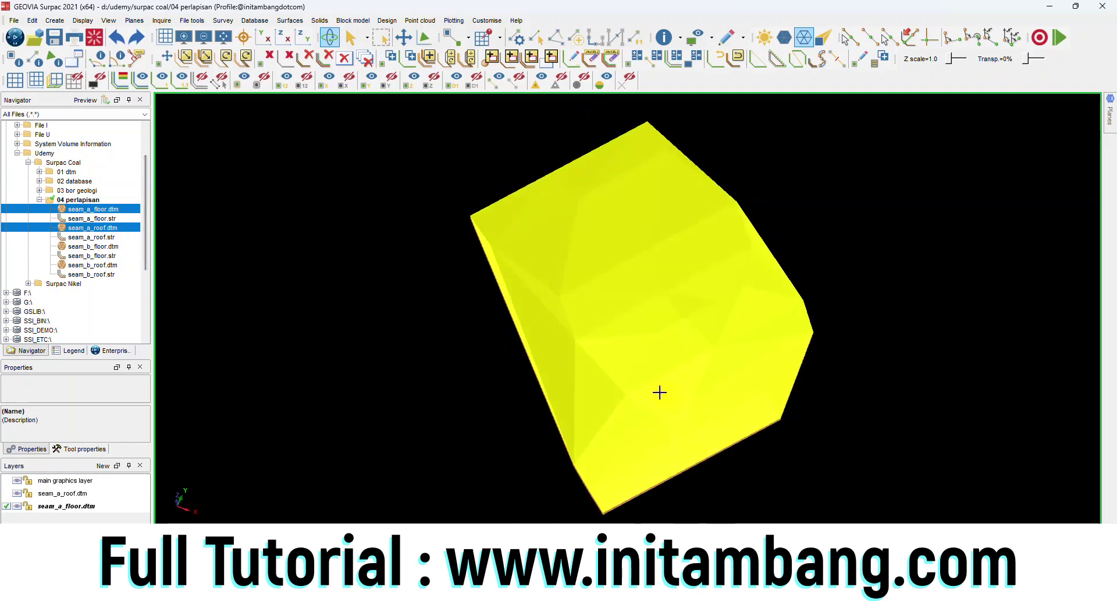
{"action": "left_click_drag", "start_coordinate": [661, 392], "coordinate": [637, 368]}
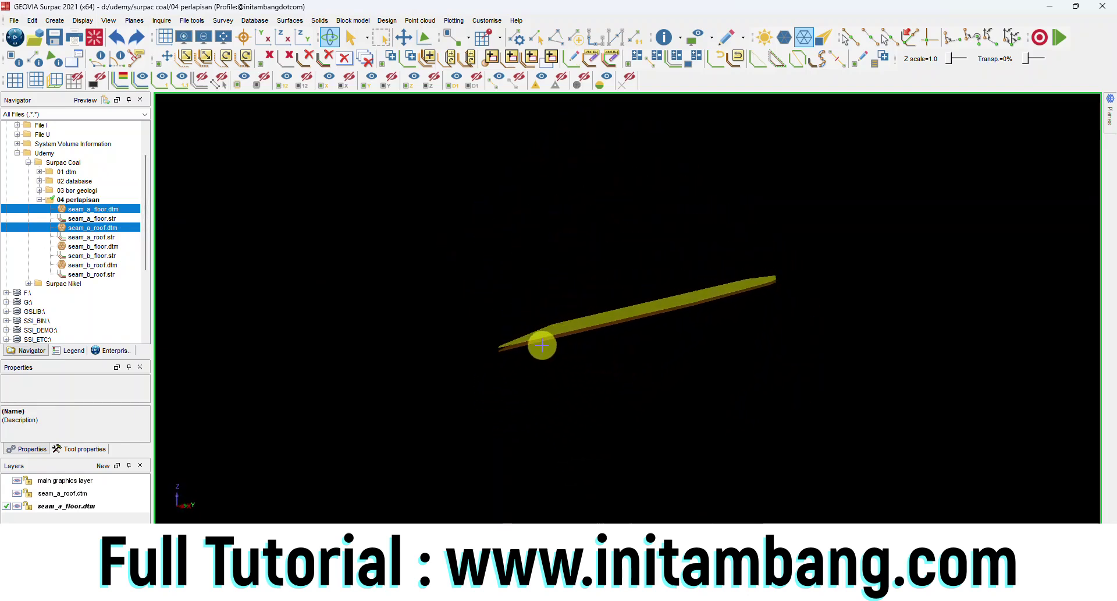
{"action": "scroll", "coordinate": [542, 344], "scroll_direction": "up", "scroll_amount": 3}
{"action": "left_click_drag", "start_coordinate": [540, 342], "coordinate": [538, 344]}
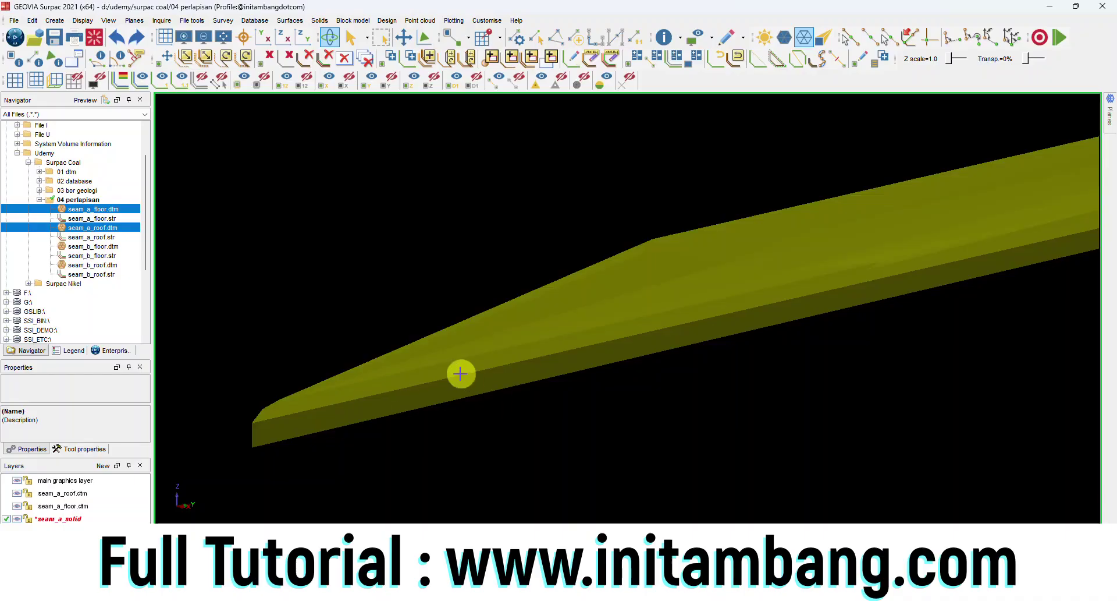
{"action": "left_click_drag", "start_coordinate": [461, 372], "coordinate": [569, 354]}
{"action": "left_click_drag", "start_coordinate": [630, 328], "coordinate": [651, 337]}
{"action": "mouse_move", "coordinate": [696, 320]}
{"action": "left_mouse_down"}
{"action": "mouse_move", "coordinate": [671, 303]}
{"action": "mouse_move", "coordinate": [687, 321]}
{"action": "left_mouse_up"}
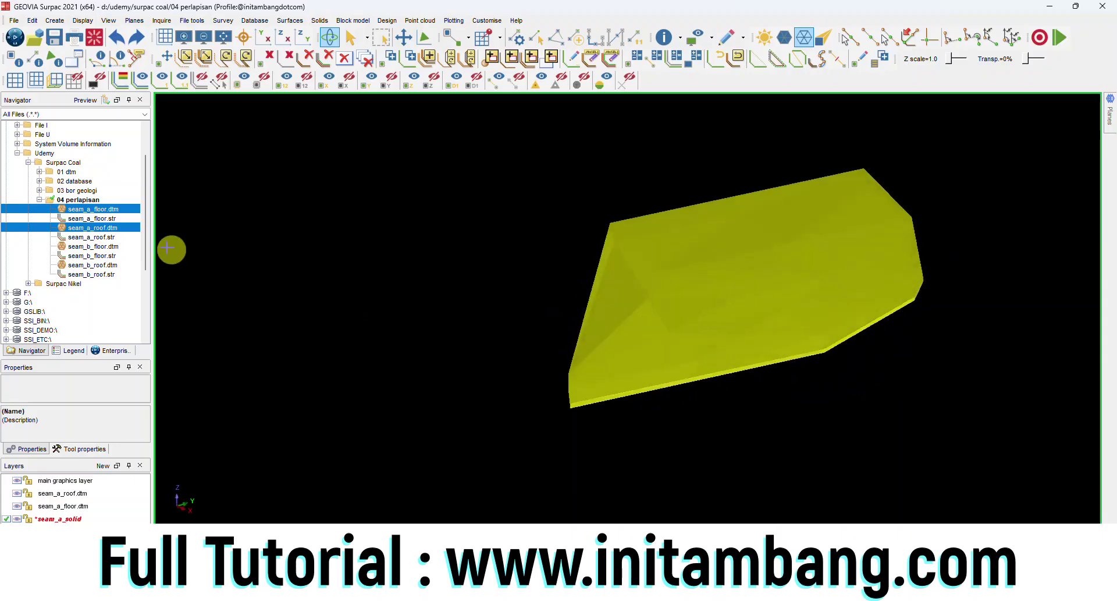
- Load topography.dtm from the 01 dtm folder over the seam A solid and collapse the folder
{"action": "double_click", "coordinate": [46, 173]}
{"action": "right_click", "coordinate": [54, 178]}
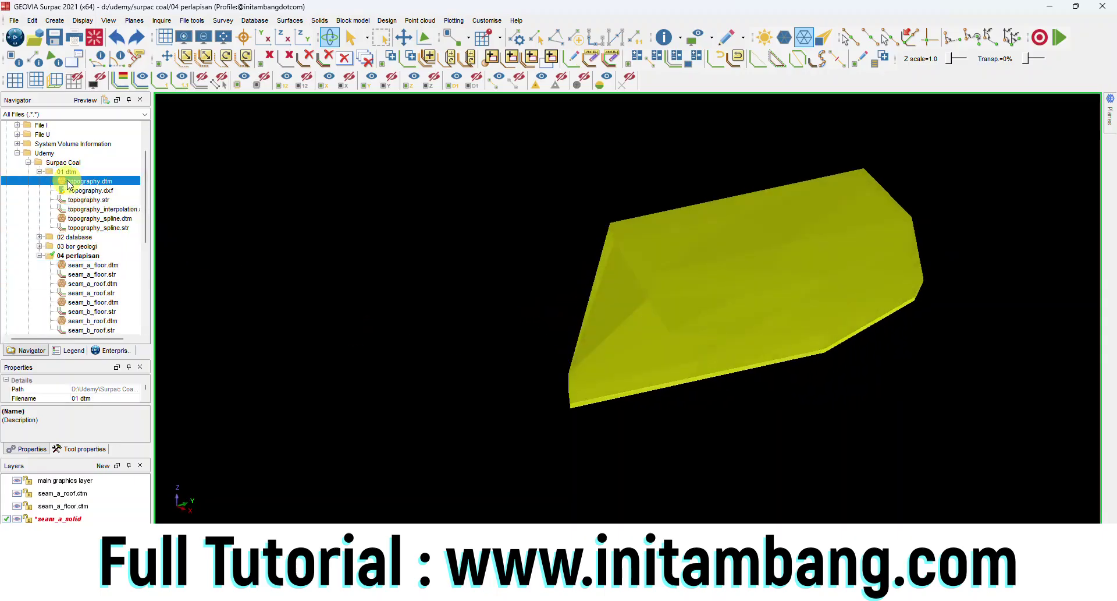
{"action": "key", "text": "Escape"}
{"action": "left_click", "coordinate": [40, 172]}
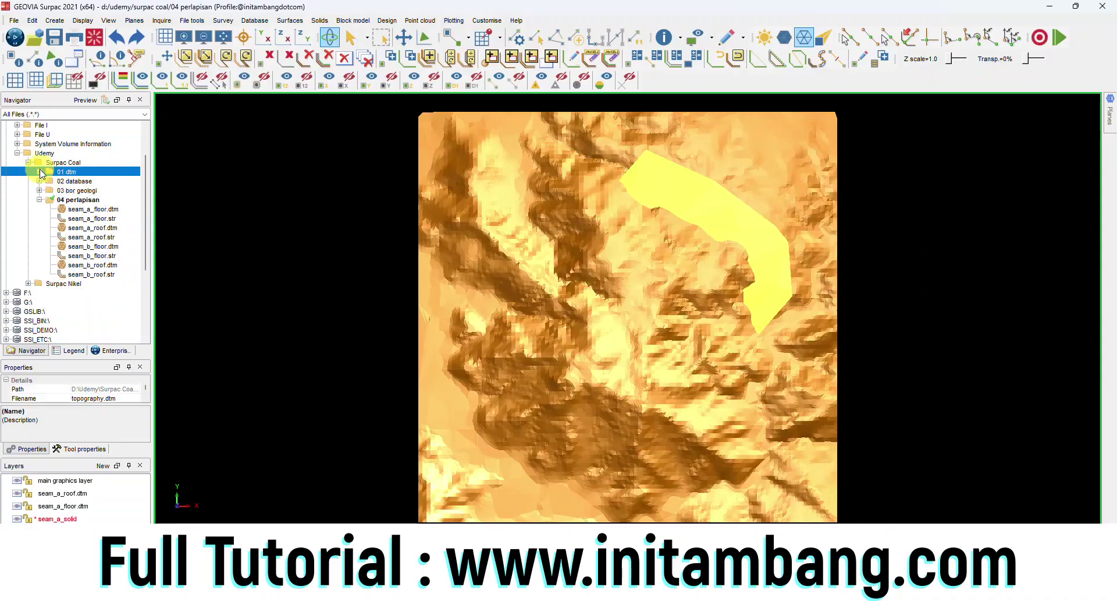
- Inspect the seam A and seam B solids against the topography surface where they reach the ground
{"action": "left_click_drag", "start_coordinate": [741, 272], "coordinate": [661, 249]}
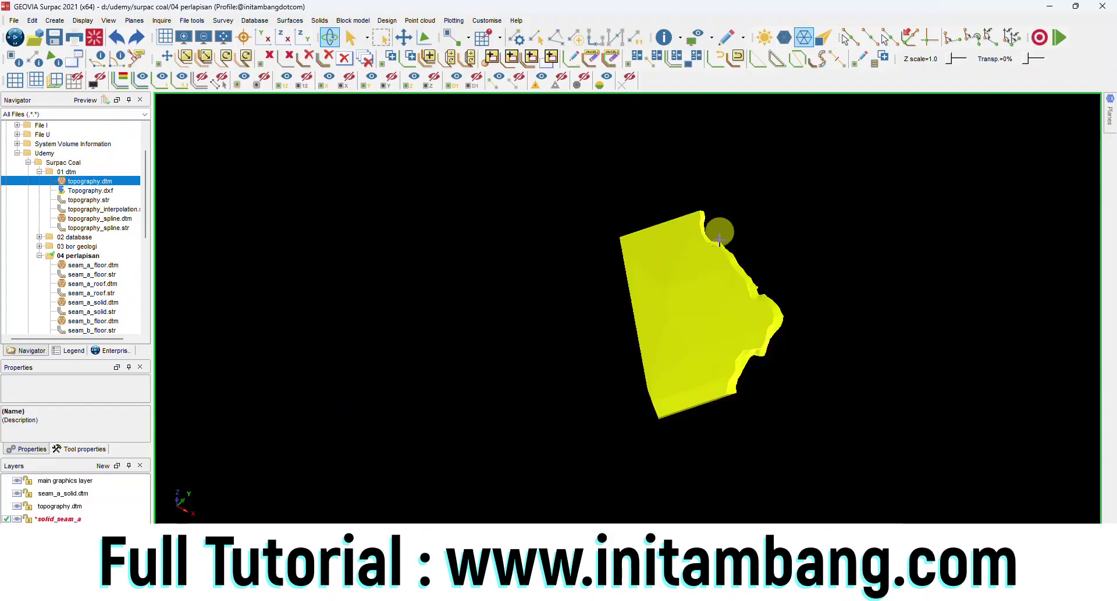
{"action": "left_click_drag", "start_coordinate": [731, 334], "coordinate": [714, 309]}
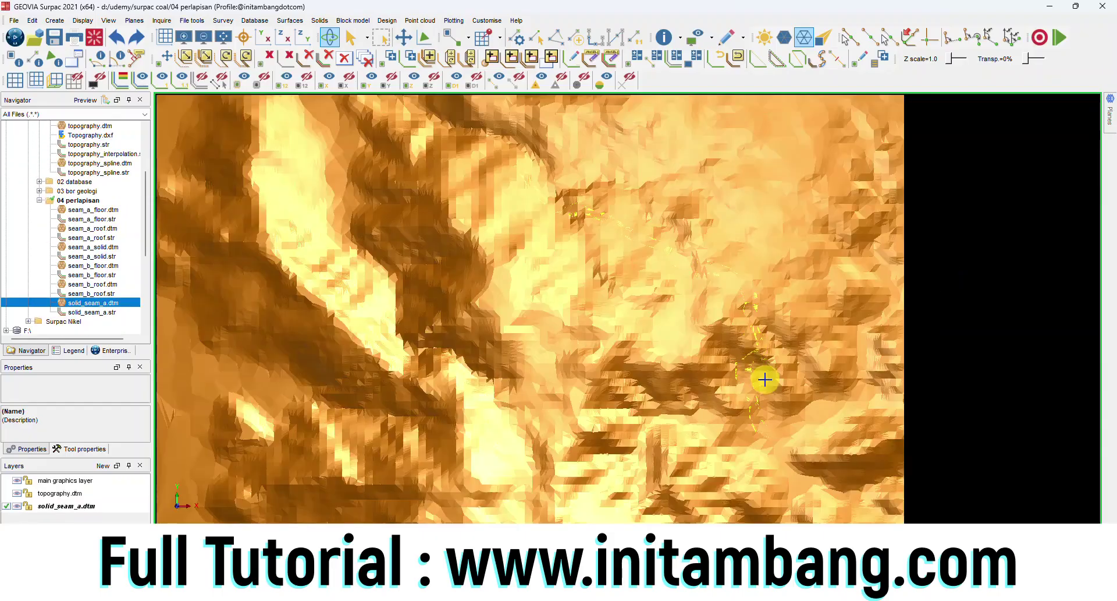
{"action": "left_click_drag", "start_coordinate": [764, 380], "coordinate": [623, 376]}
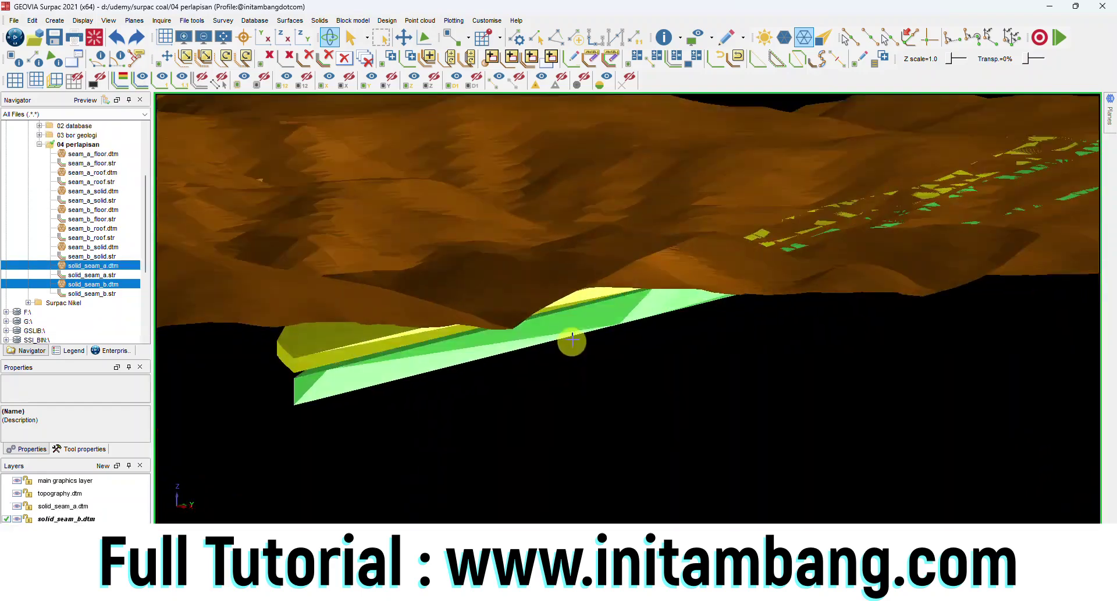
{"action": "left_click_drag", "start_coordinate": [572, 341], "coordinate": [687, 303]}
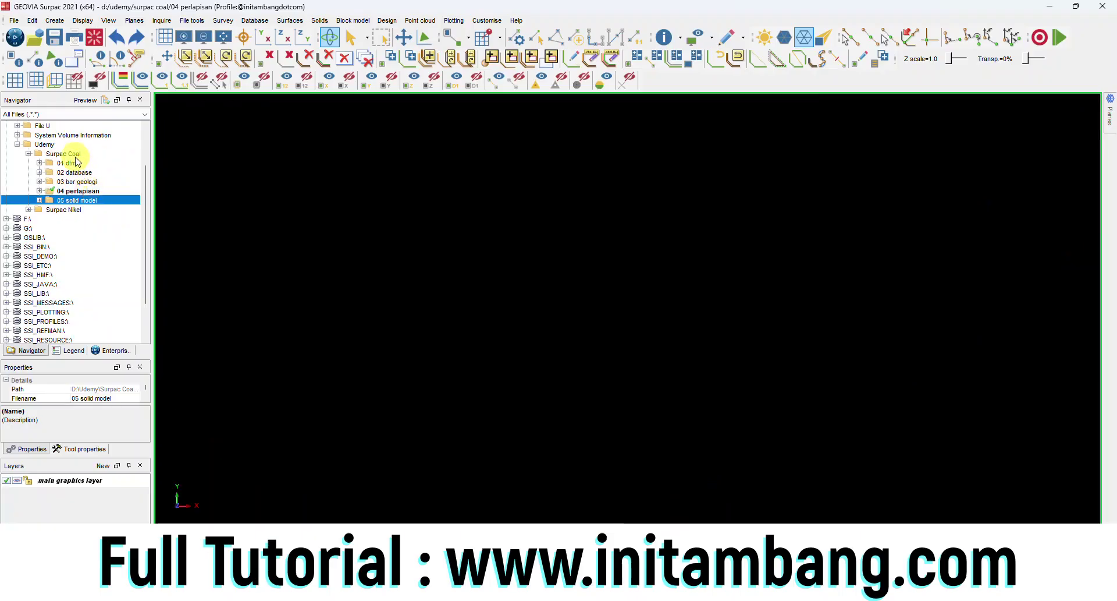
- Create a folder named 06 cropline inside Surpac Coal and set it as the work directory
{"action": "left_click", "coordinate": [75, 154]}
{"action": "right_click", "coordinate": [77, 154]}
{"action": "left_click", "coordinate": [111, 185]}
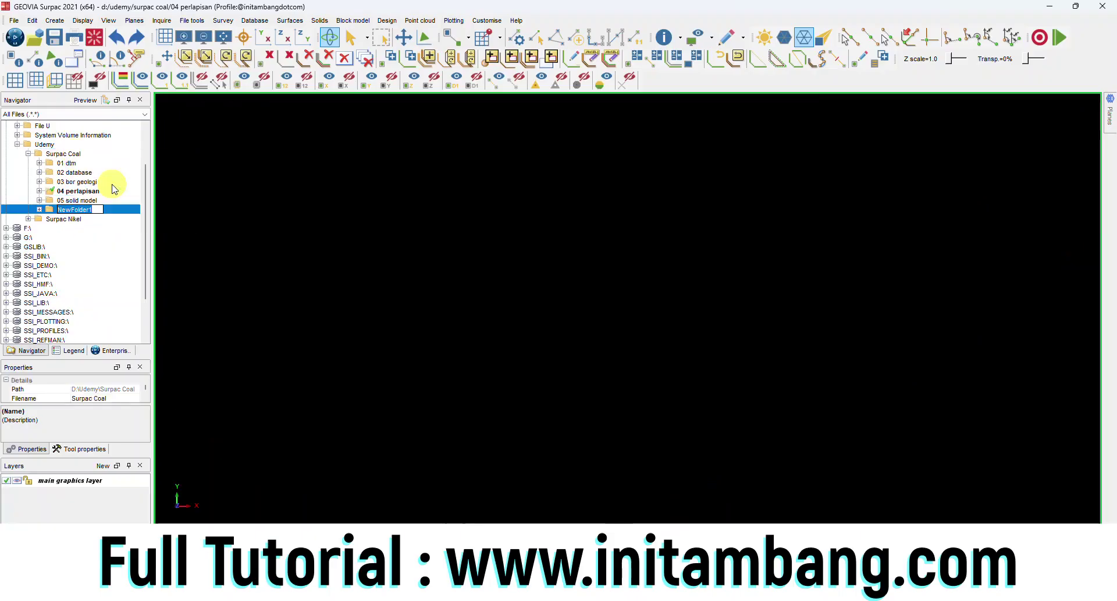
{"action": "type", "text": "06 cropline"}
{"action": "key", "text": "Return"}
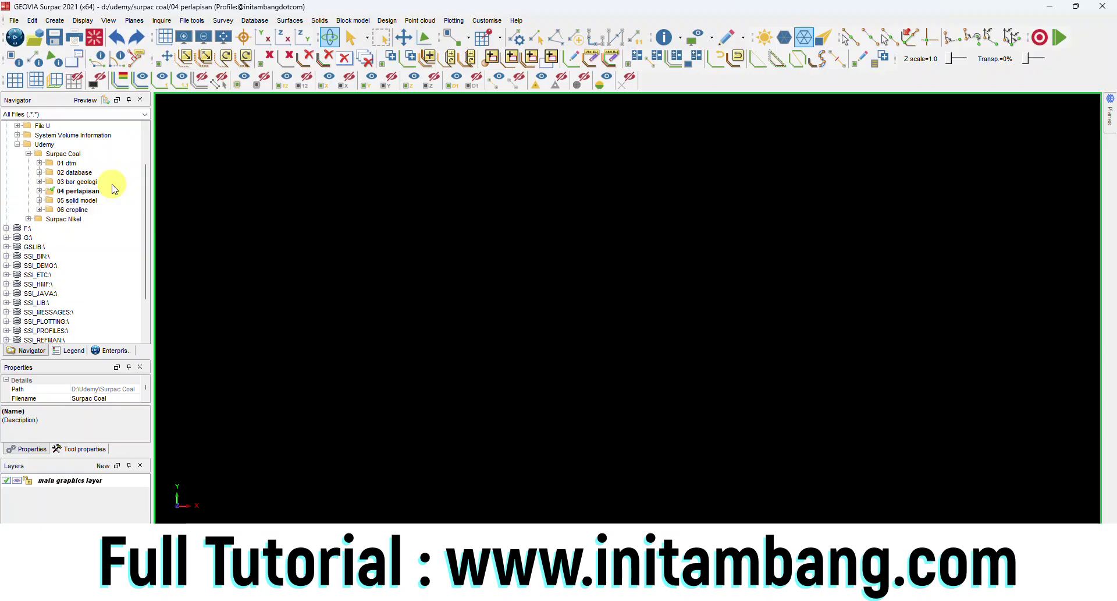
{"action": "left_click", "coordinate": [79, 209]}
{"action": "right_click", "coordinate": [79, 210]}
{"action": "left_click", "coordinate": [116, 218]}
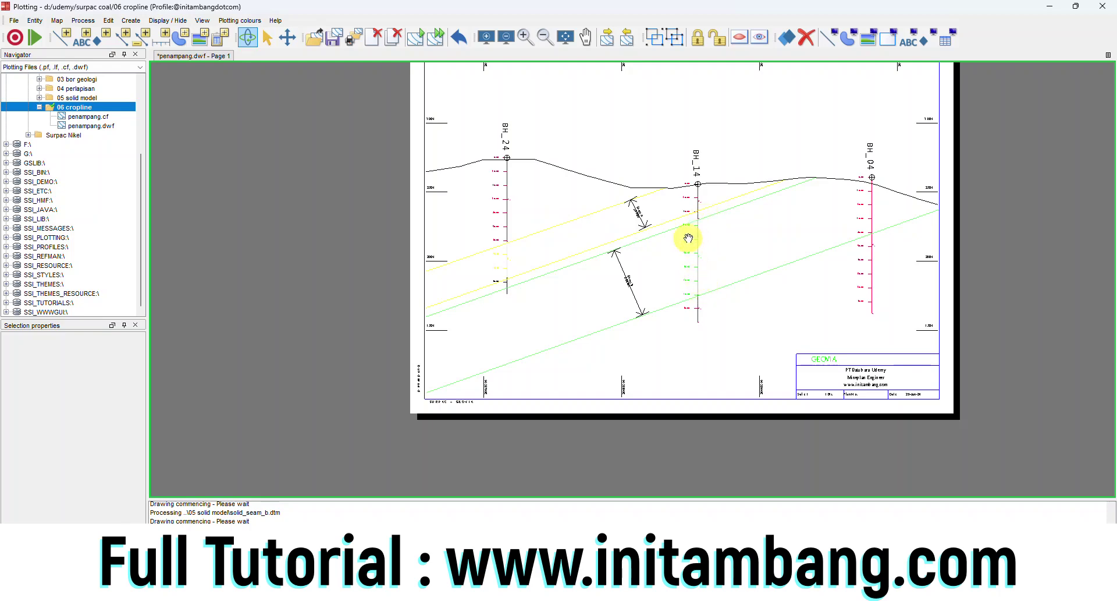
- Inspect the boreholes, seam lines and thickness dimensions on the penampang.dwf cross-section plot
{"action": "scroll", "coordinate": [636, 297], "scroll_direction": "up", "scroll_amount": 4}
{"action": "scroll", "coordinate": [640, 294], "scroll_direction": "down", "scroll_amount": 6}
{"action": "scroll", "coordinate": [679, 256], "scroll_direction": "up", "scroll_amount": 5}
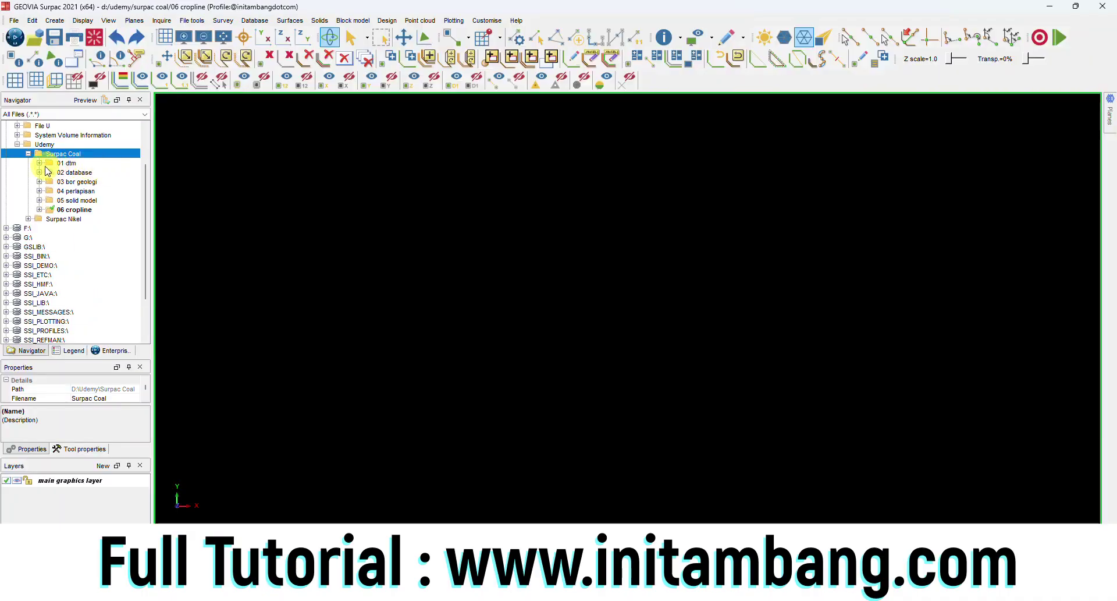
- Create a folder named 07 block model inside Surpac Coal and set it as the work directory
{"action": "right_click", "coordinate": [59, 150]}
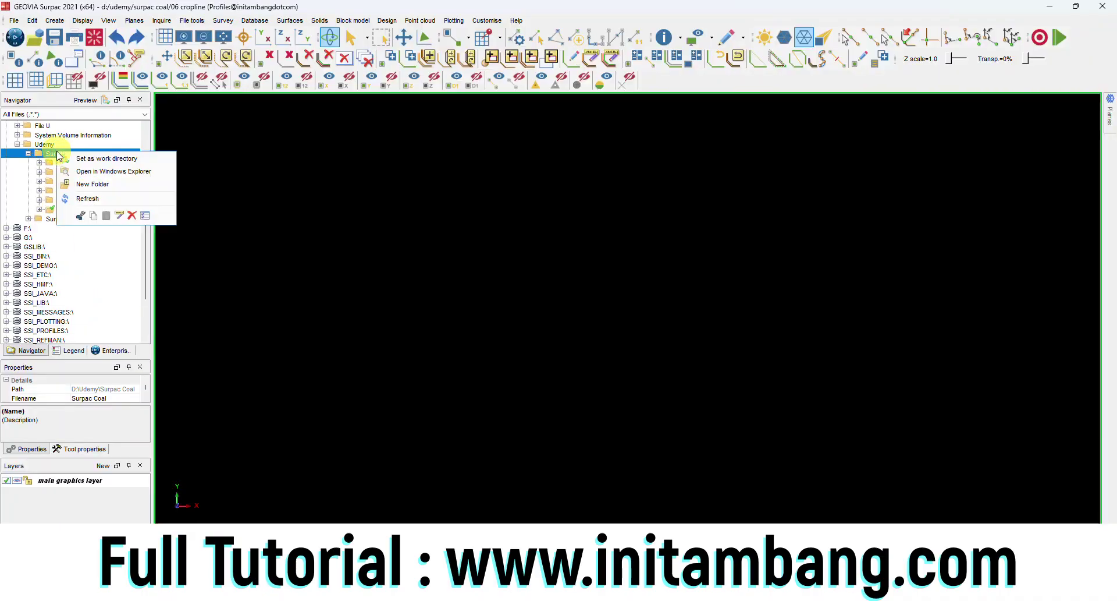
{"action": "left_click", "coordinate": [96, 182]}
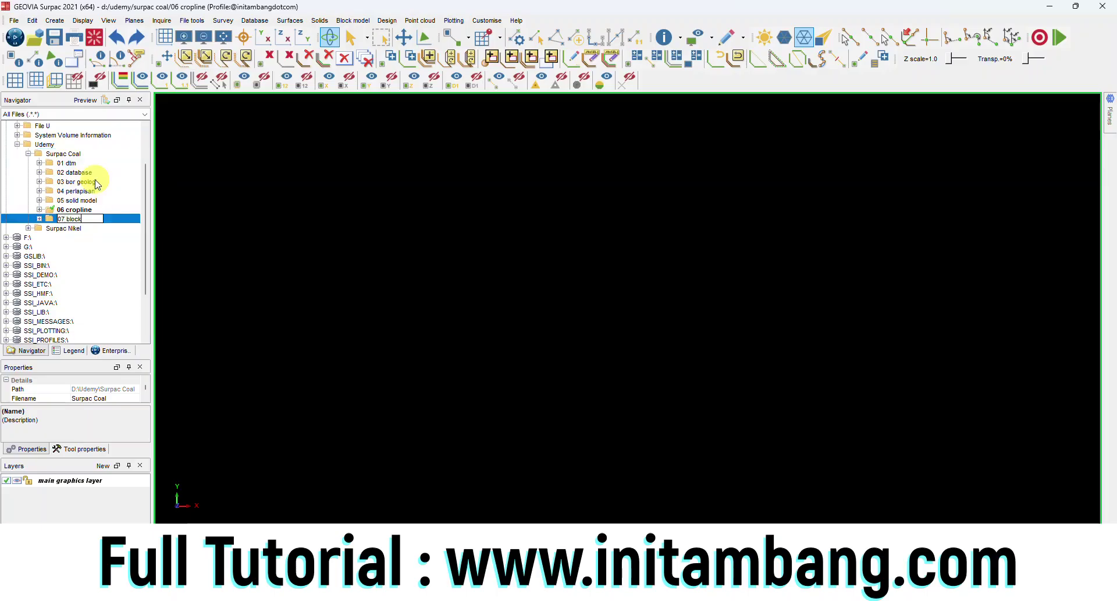
{"action": "key", "text": "Return"}
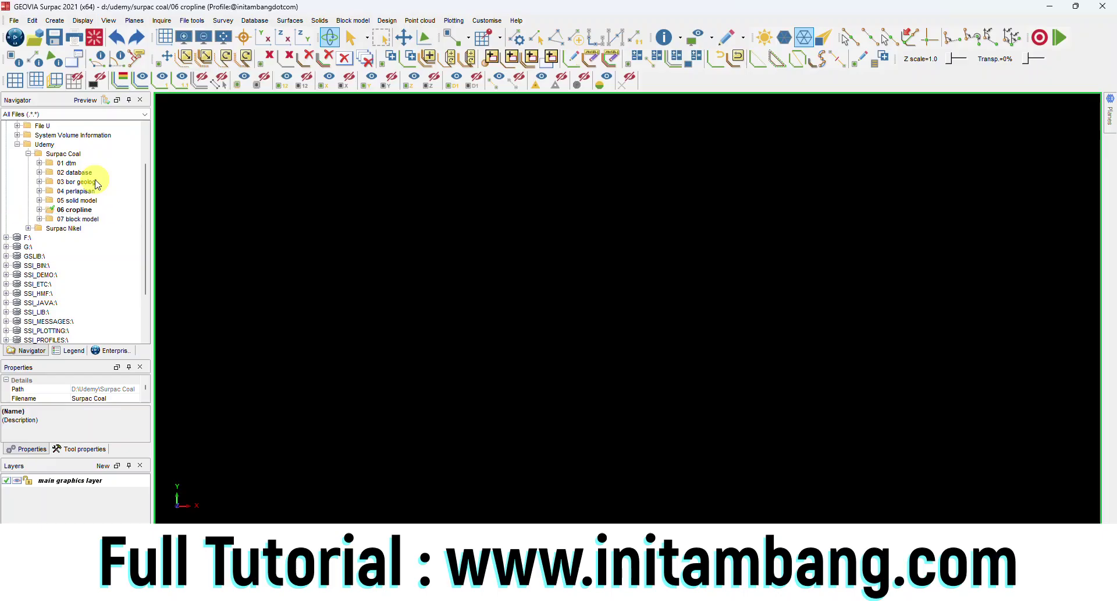
{"action": "left_click", "coordinate": [83, 218]}
{"action": "right_click", "coordinate": [83, 219]}
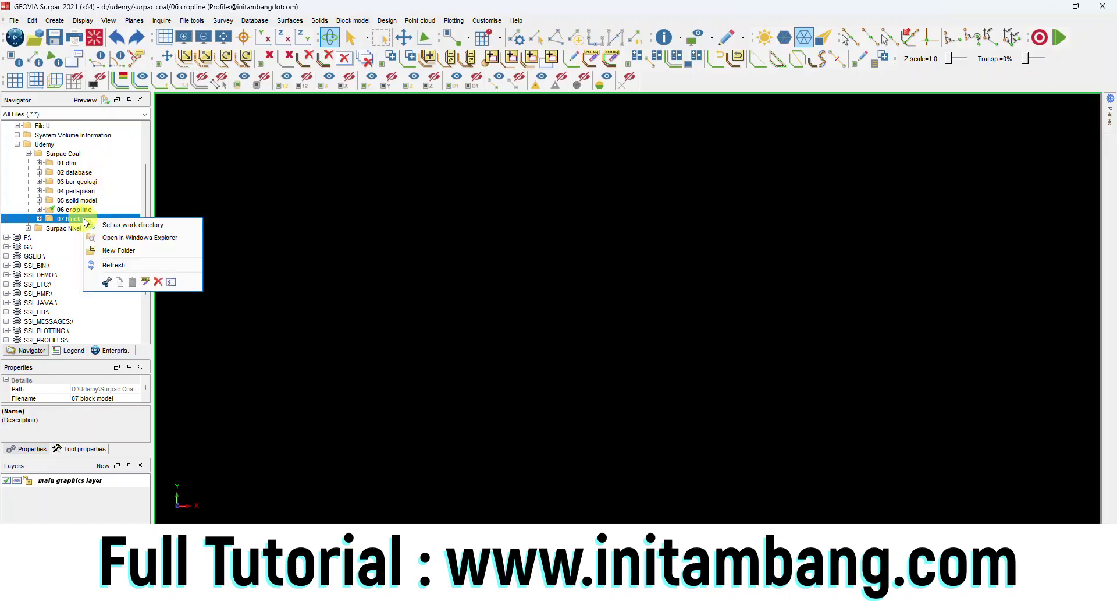
{"action": "left_click", "coordinate": [132, 225]}
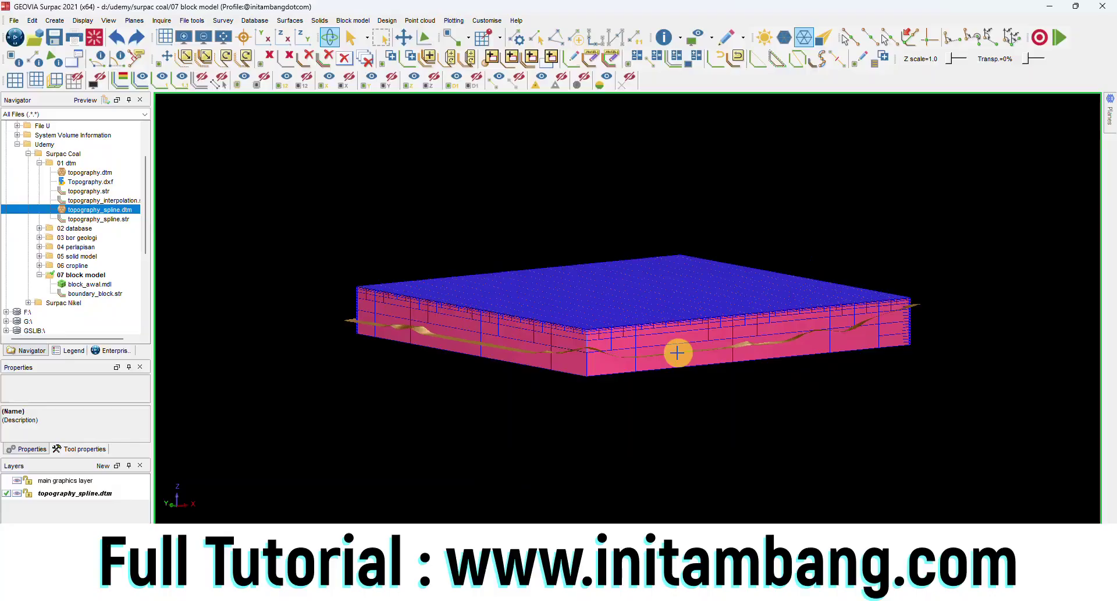
- Examine the block model against the topography surface and the terrain-trimmed blocks from several angles
{"action": "left_click_drag", "start_coordinate": [677, 353], "coordinate": [741, 320]}
{"action": "left_click_drag", "start_coordinate": [601, 337], "coordinate": [698, 386]}
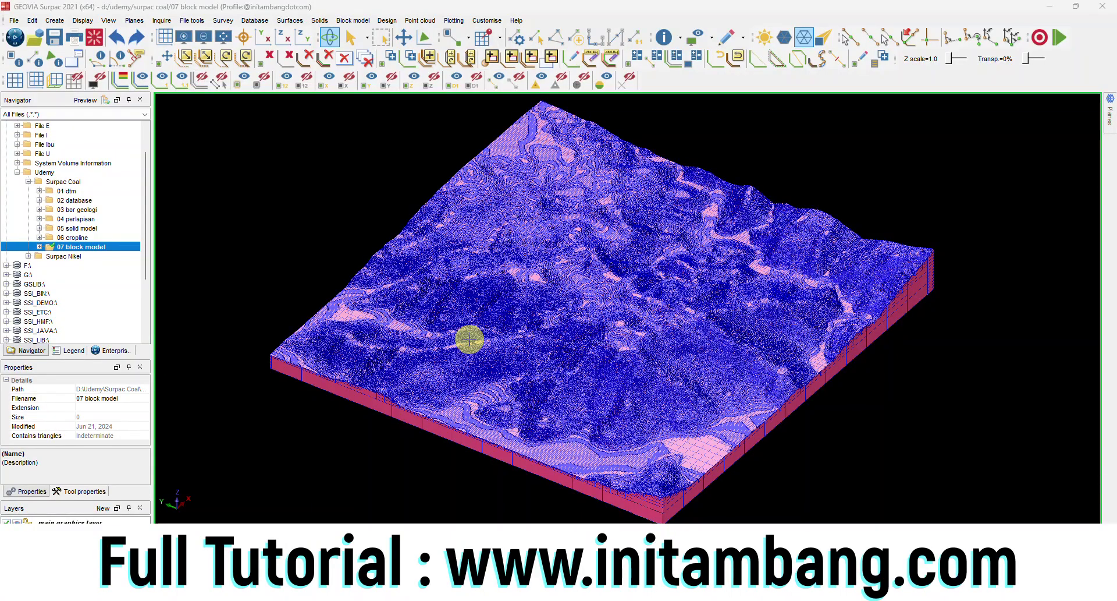
{"action": "mouse_move", "coordinate": [623, 366]}
{"action": "left_mouse_down"}
{"action": "mouse_move", "coordinate": [634, 381]}
{"action": "mouse_move", "coordinate": [566, 394]}
{"action": "mouse_move", "coordinate": [609, 391]}
{"action": "mouse_move", "coordinate": [633, 371]}
{"action": "left_mouse_up"}
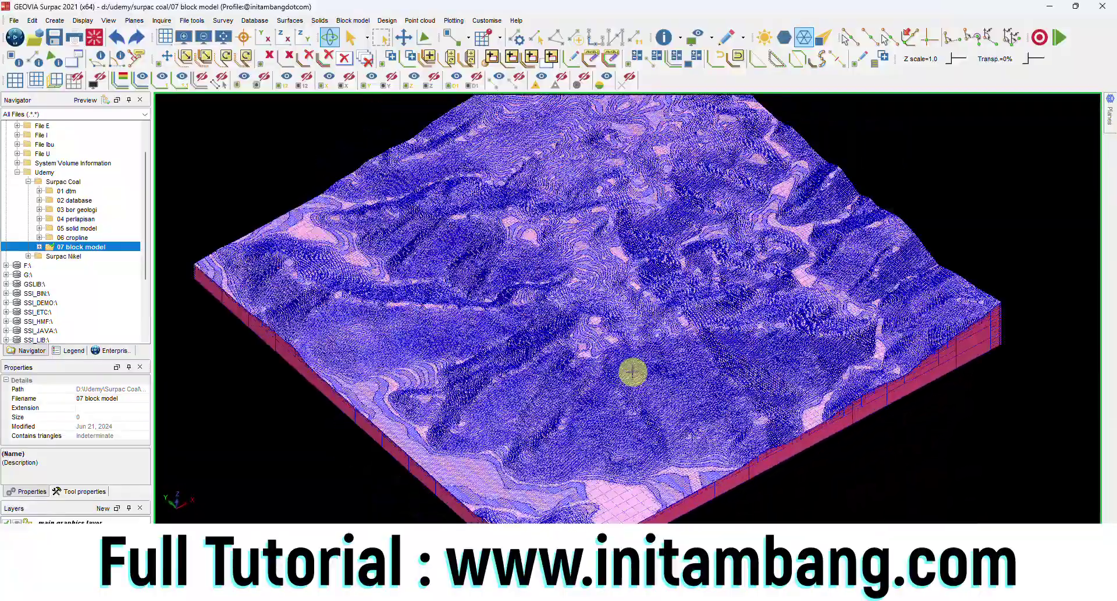
- View the attributes of individual blocks, picking one on the yellow seam band and one on the green seam band
{"action": "left_click", "coordinate": [353, 20]}
{"action": "mouse_move", "coordinate": [373, 61]}
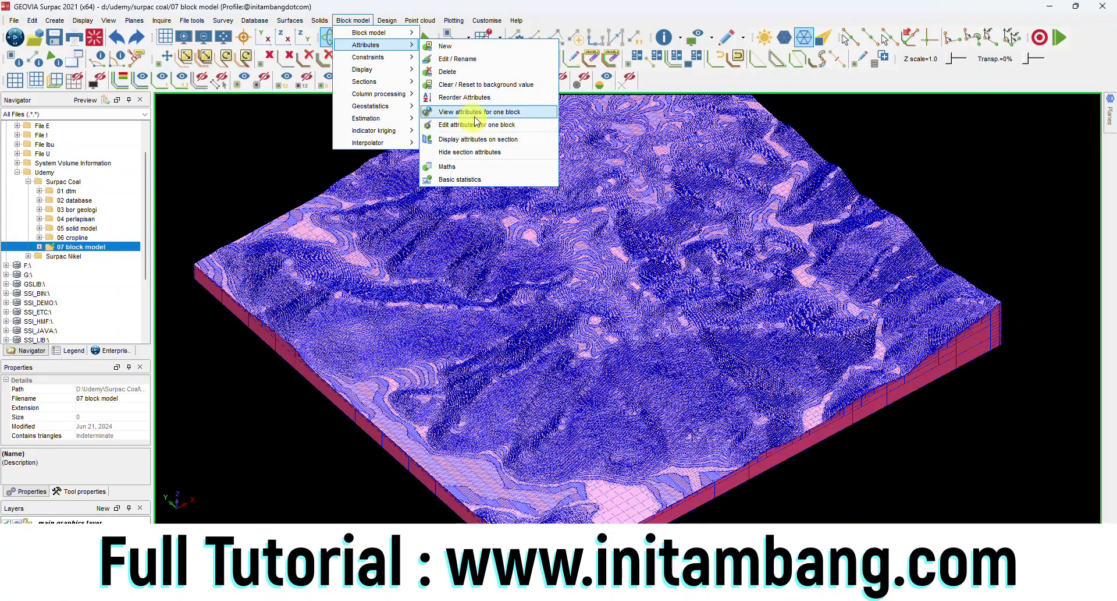
{"action": "left_click", "coordinate": [478, 112]}
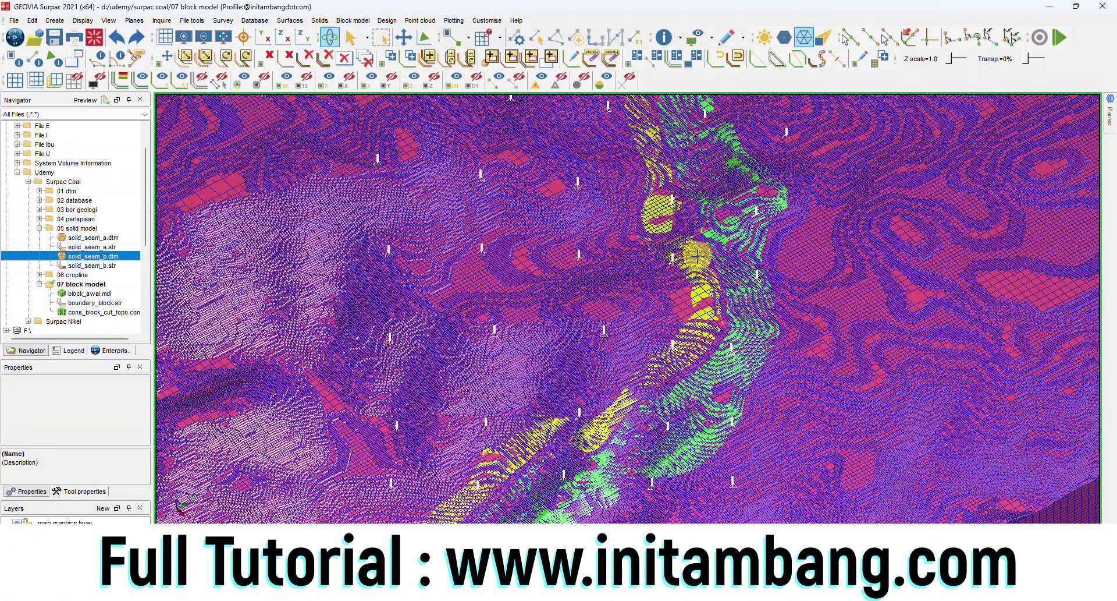
{"action": "left_click", "coordinate": [702, 291]}
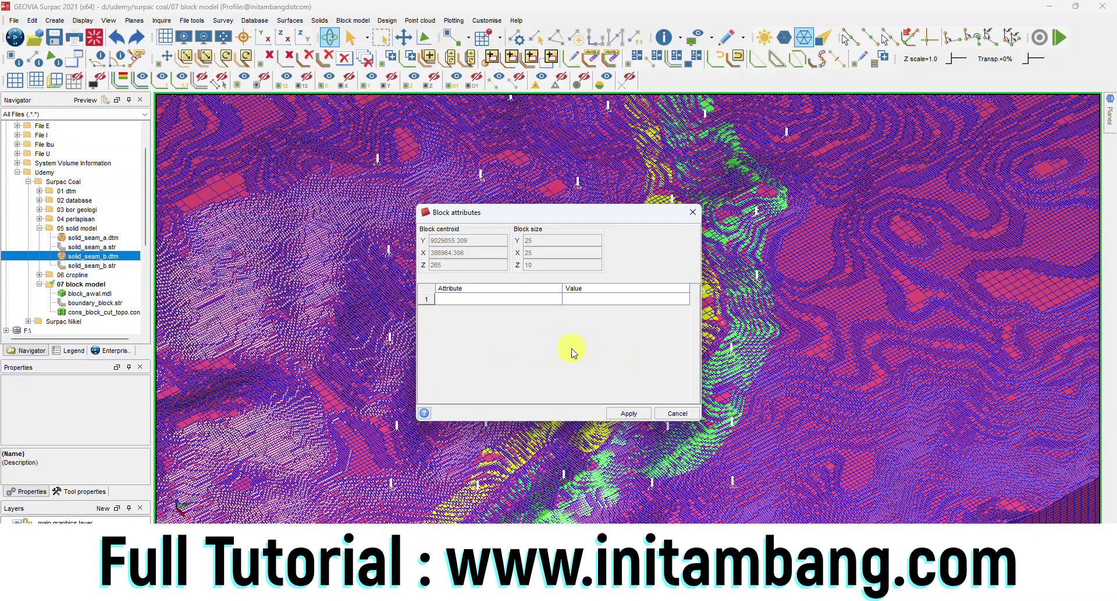
{"action": "left_click", "coordinate": [644, 412]}
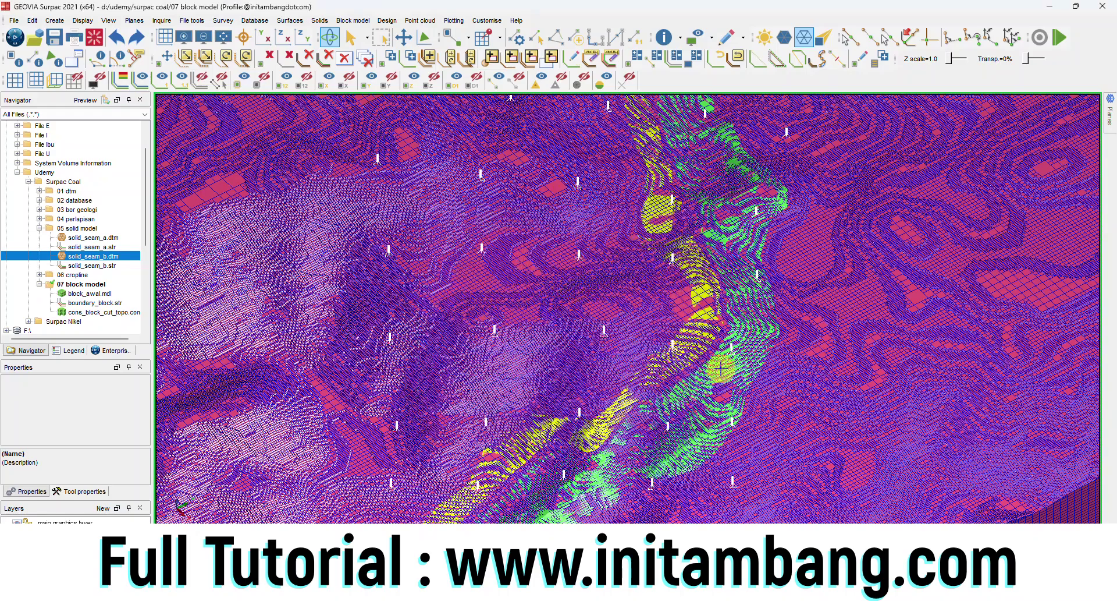
{"action": "left_click", "coordinate": [664, 392]}
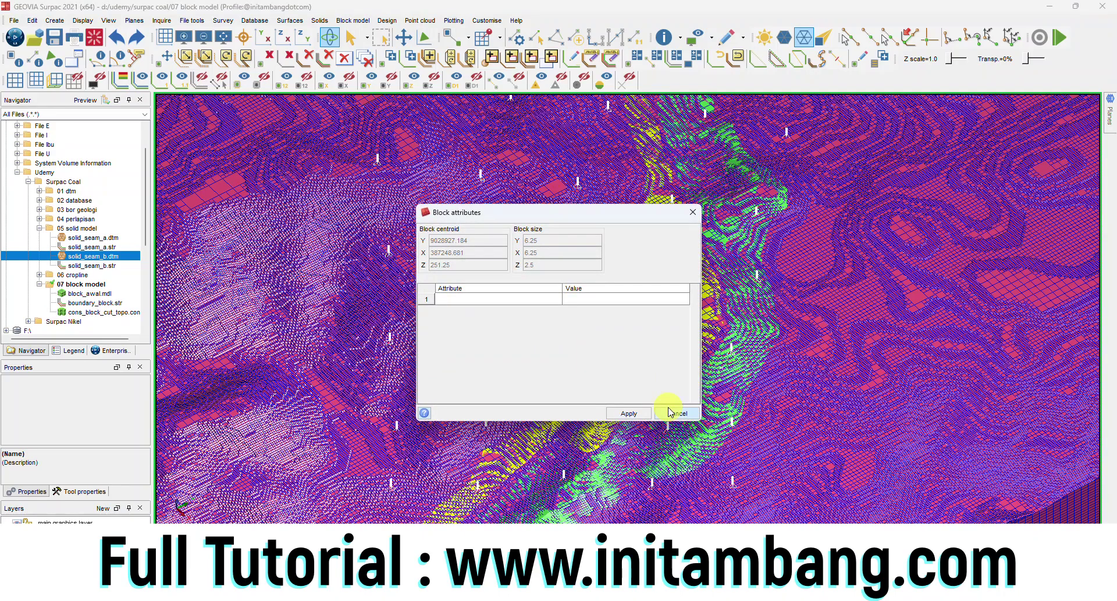
{"action": "left_click", "coordinate": [669, 412]}
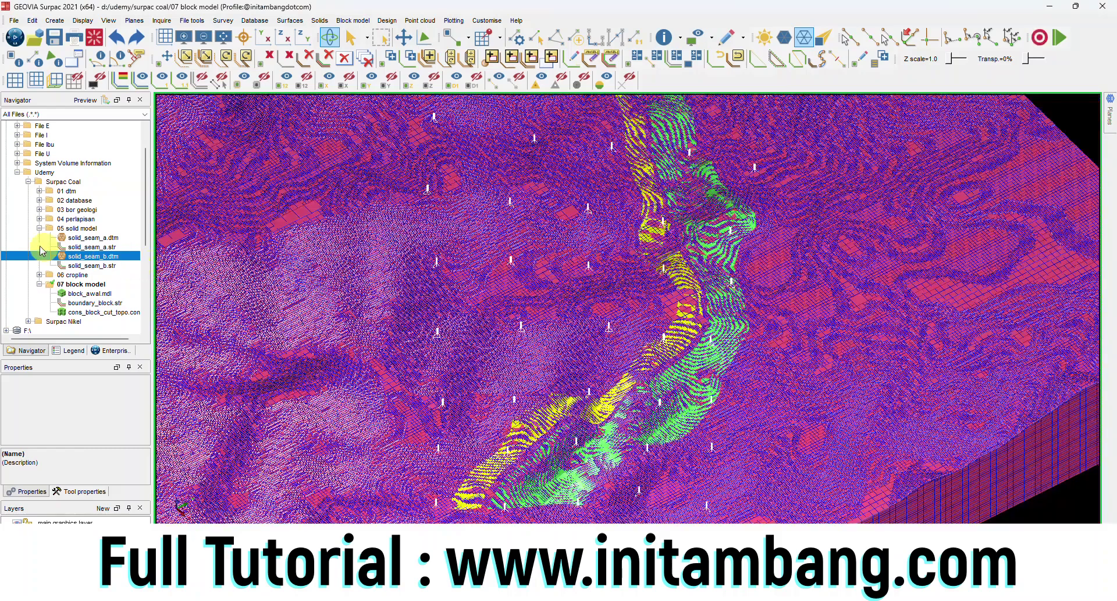
- Create a folder named 08 attributes inside Surpac Coal and set it as the work directory
{"action": "double_click", "coordinate": [42, 229]}
{"action": "double_click", "coordinate": [40, 250]}
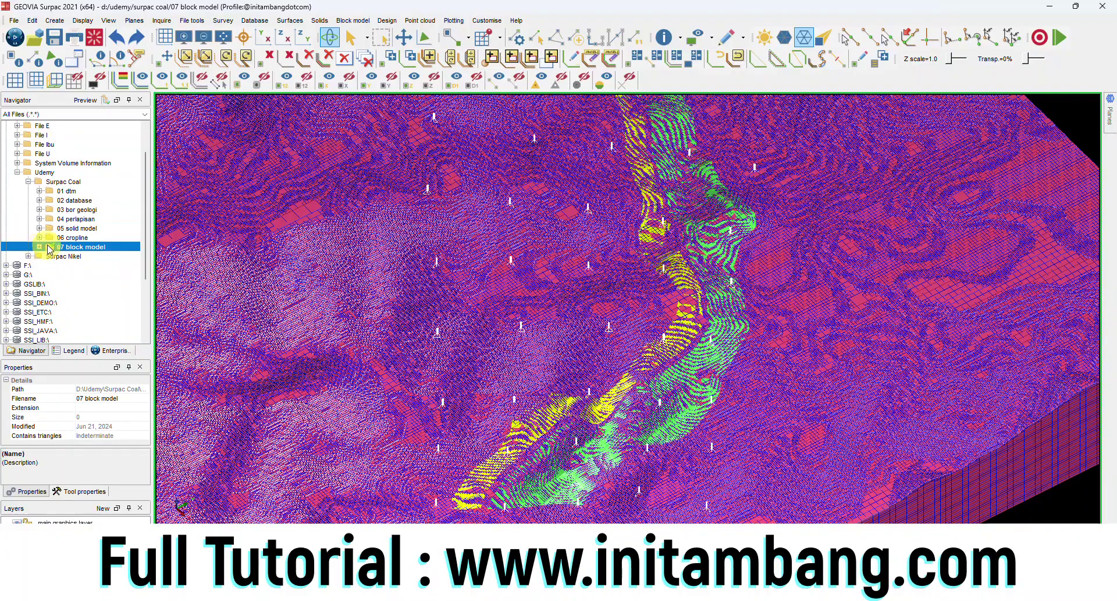
{"action": "left_click", "coordinate": [74, 184]}
{"action": "right_click", "coordinate": [74, 183]}
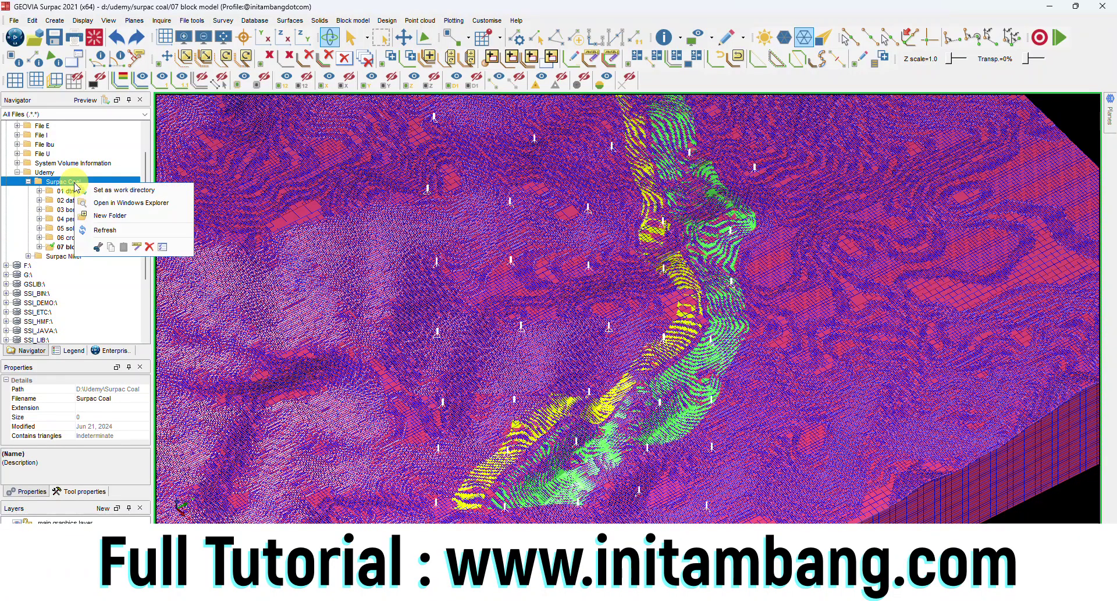
{"action": "left_click", "coordinate": [102, 217]}
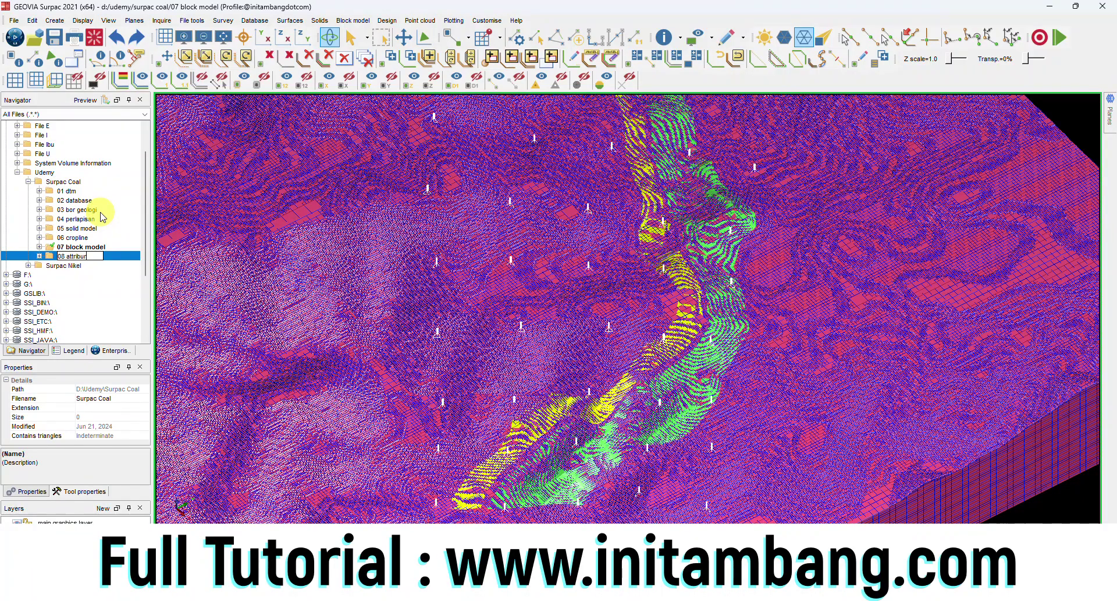
{"action": "type", "text": "08 attributes"}
{"action": "key", "text": "Return"}
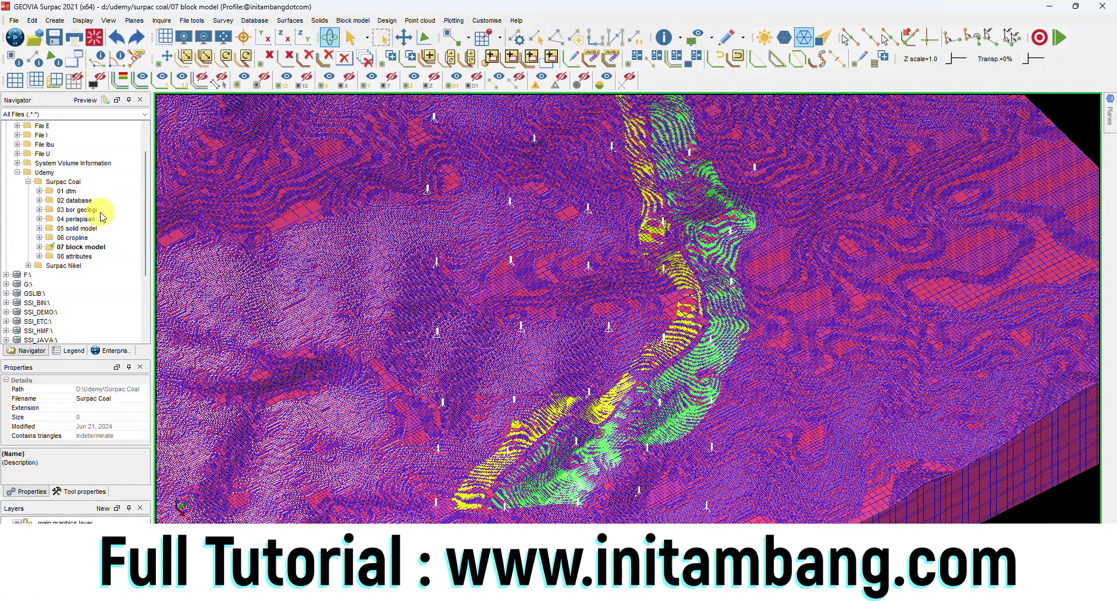
{"action": "right_click", "coordinate": [88, 257]}
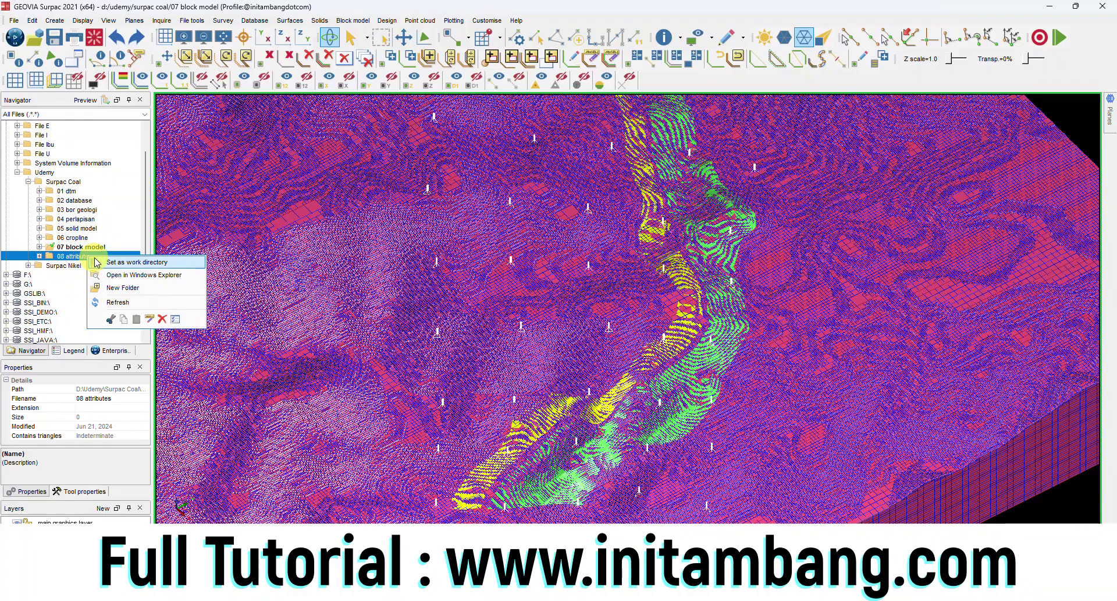
{"action": "left_click", "coordinate": [100, 262]}
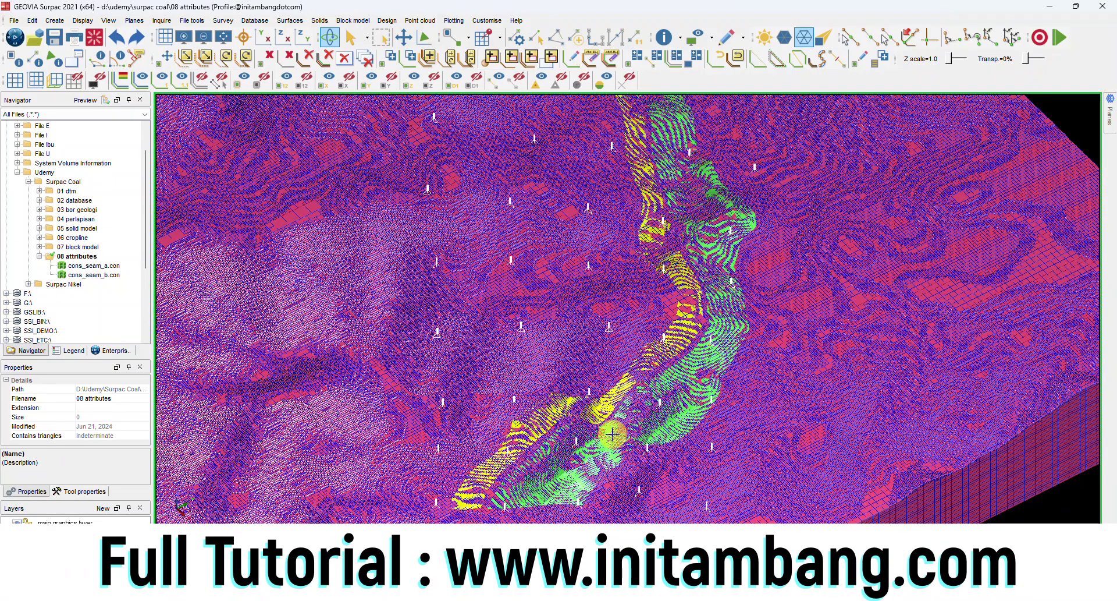
- View the densitas, material and seam attributes of individual blocks on and around the yellow and green seam bands
{"action": "left_click", "coordinate": [353, 21]}
{"action": "mouse_move", "coordinate": [377, 47]}
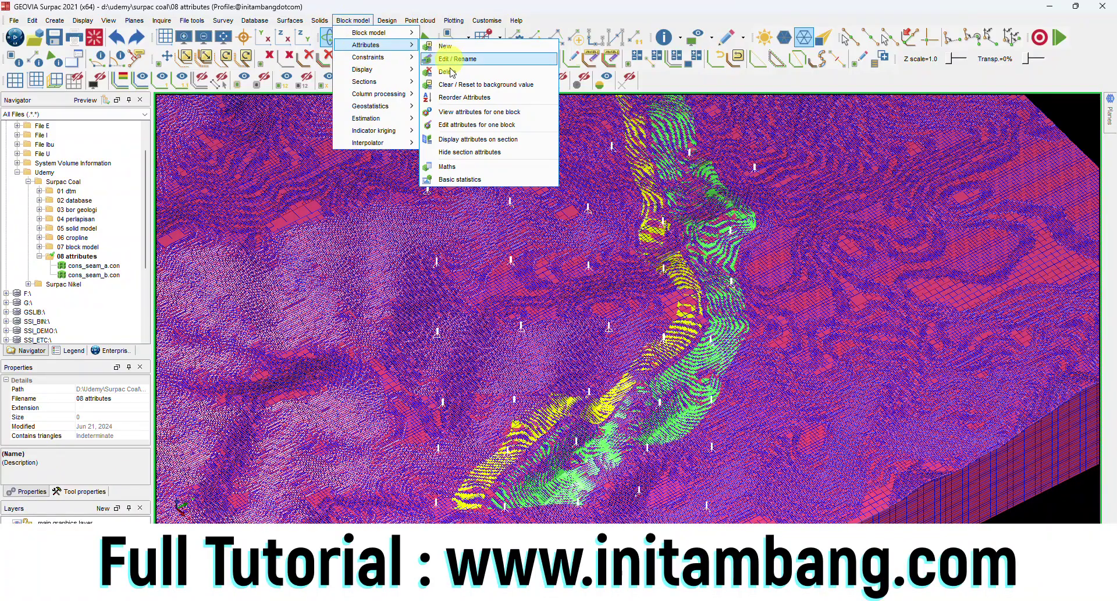
{"action": "left_click", "coordinate": [459, 110]}
{"action": "left_click", "coordinate": [682, 407]}
{"action": "left_click", "coordinate": [631, 414]}
{"action": "left_click", "coordinate": [608, 389]}
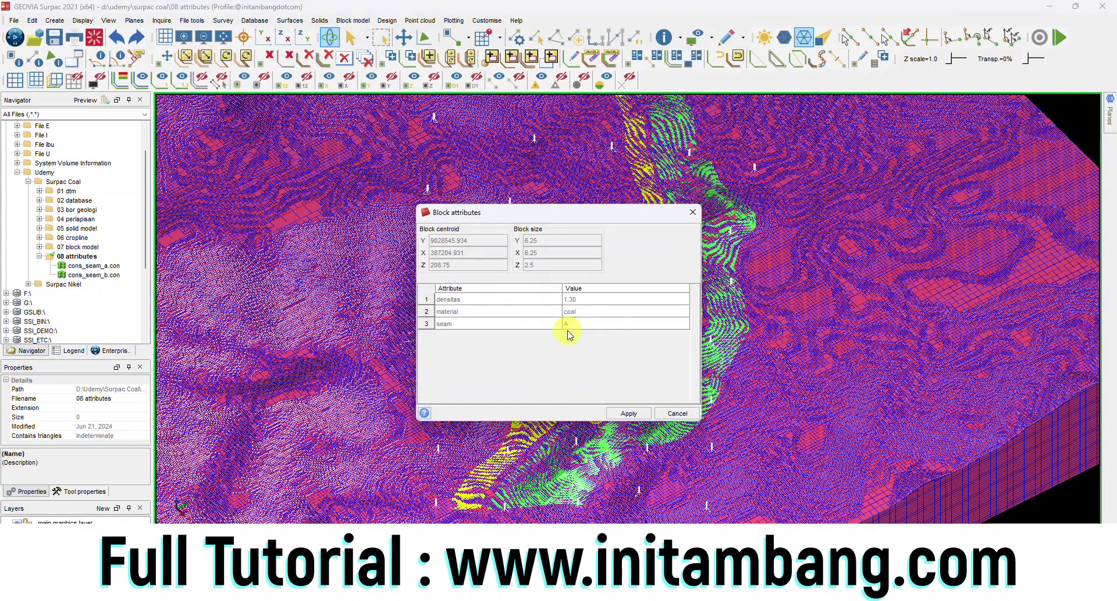
{"action": "left_click", "coordinate": [626, 415]}
{"action": "left_click", "coordinate": [599, 473]}
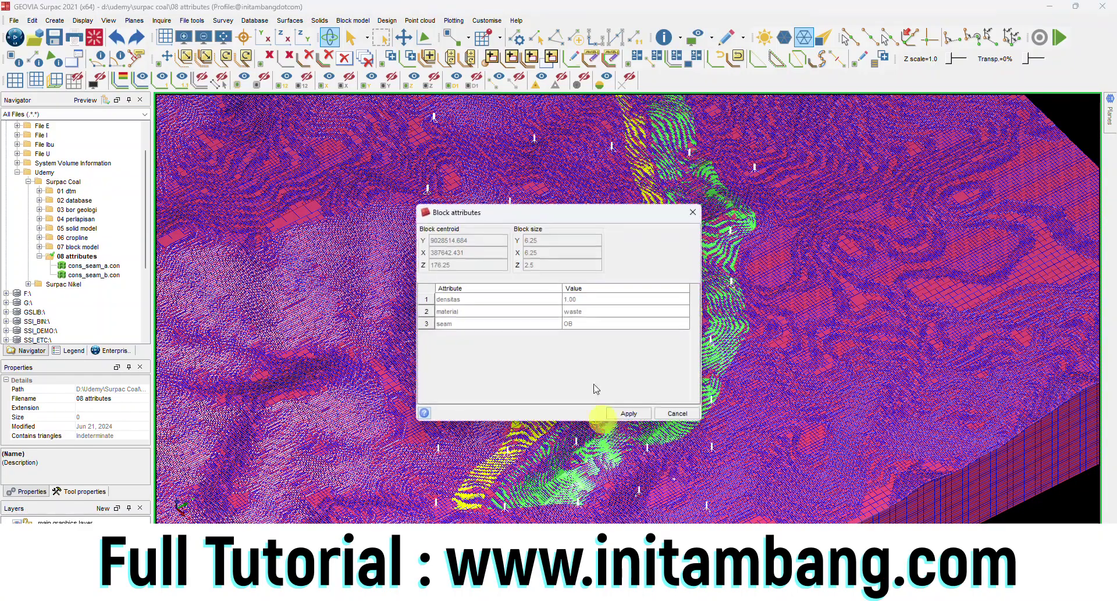
{"action": "left_click", "coordinate": [635, 412]}
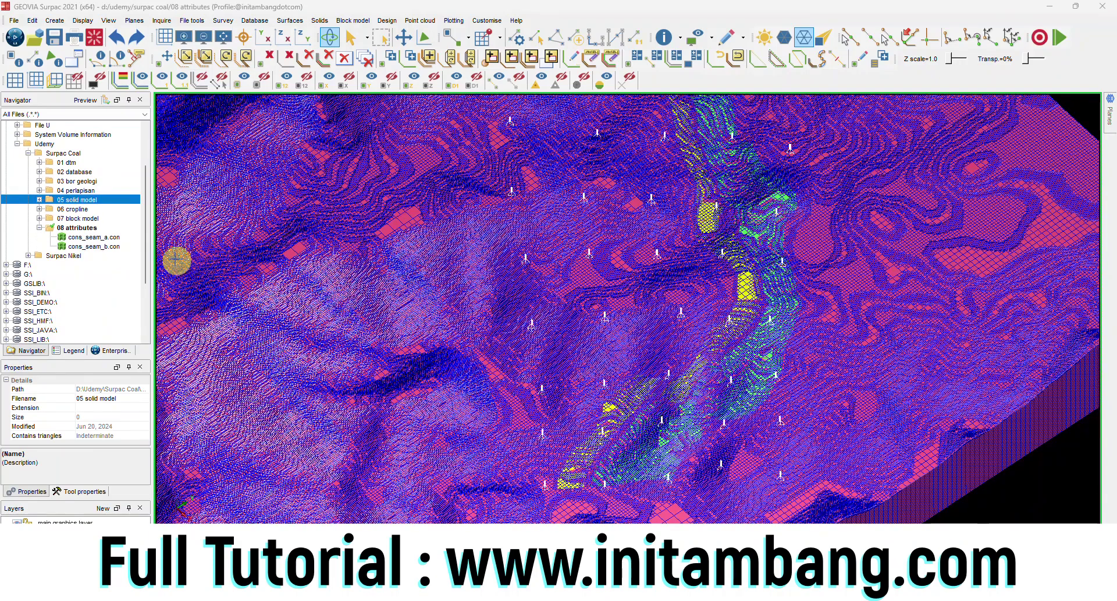
- Create a folder named 09 composite inside Surpac Coal and set it as the work directory
{"action": "left_click", "coordinate": [39, 228]}
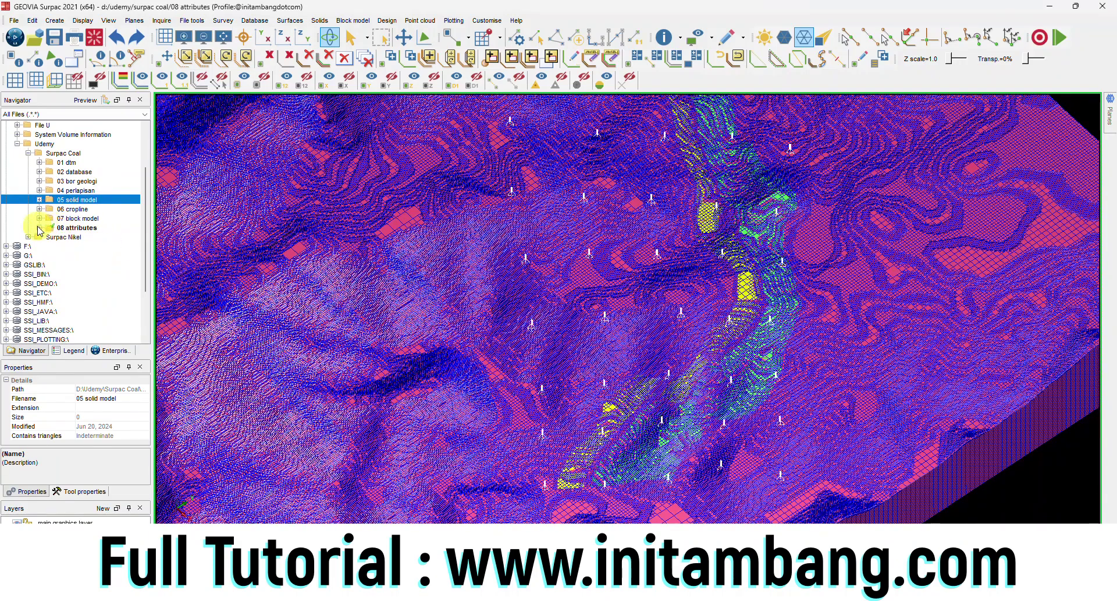
{"action": "right_click", "coordinate": [64, 153]}
{"action": "left_click", "coordinate": [96, 187]}
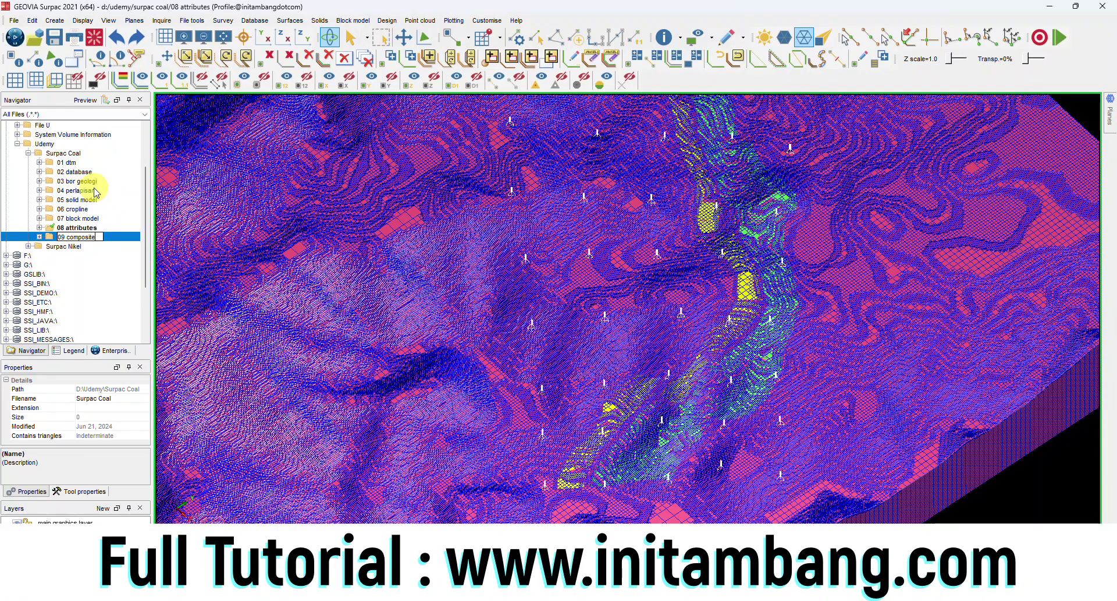
{"action": "key", "text": "Return"}
{"action": "left_click", "coordinate": [87, 236]}
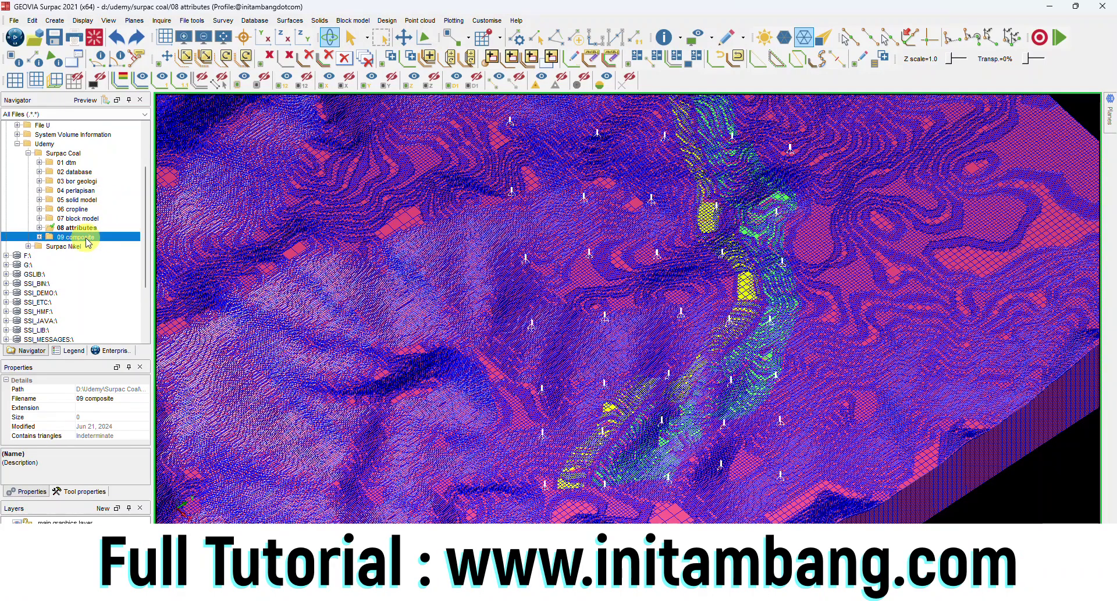
{"action": "right_click", "coordinate": [88, 238]}
{"action": "left_click", "coordinate": [107, 249]}
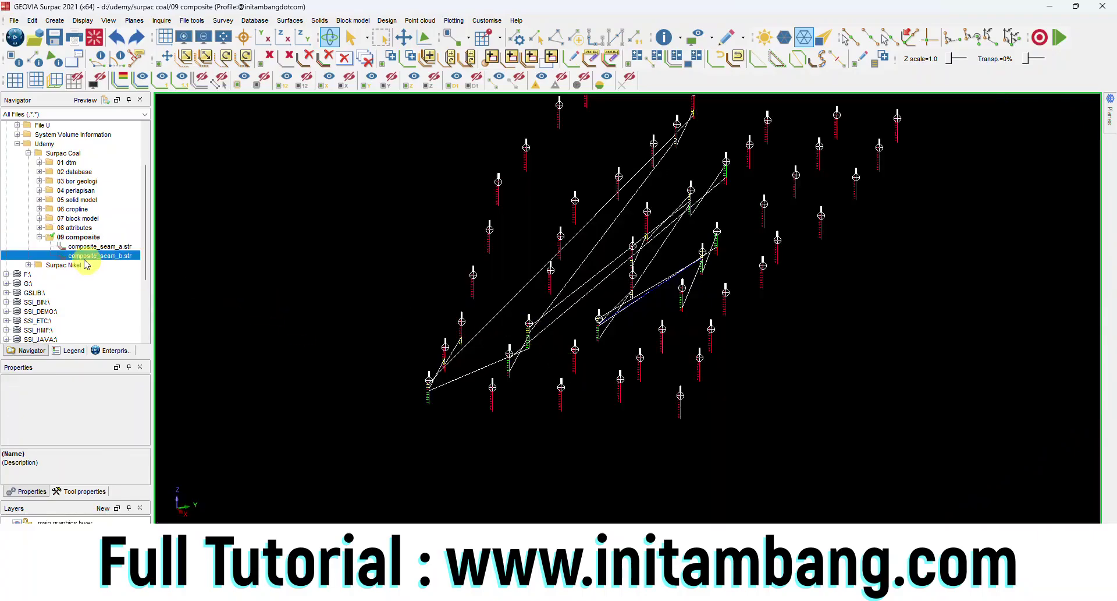
{"action": "left_click", "coordinate": [40, 238]}
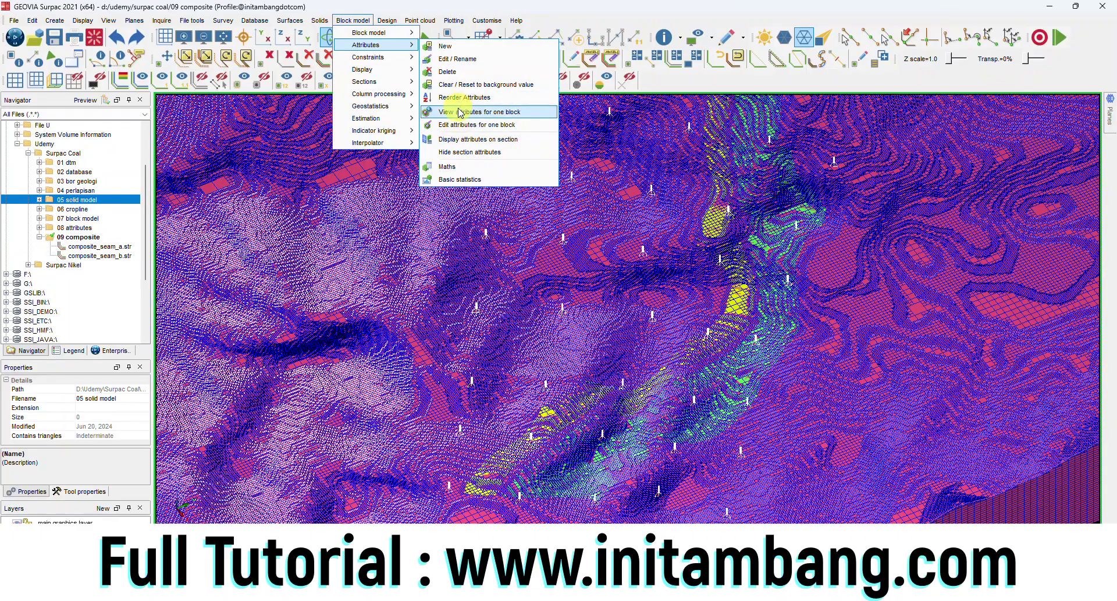
- View the attributes of three single blocks: one outside the seam bands, one on the yellow band and one on the green band
{"action": "left_click", "coordinate": [457, 109]}
{"action": "left_click", "coordinate": [662, 300]}
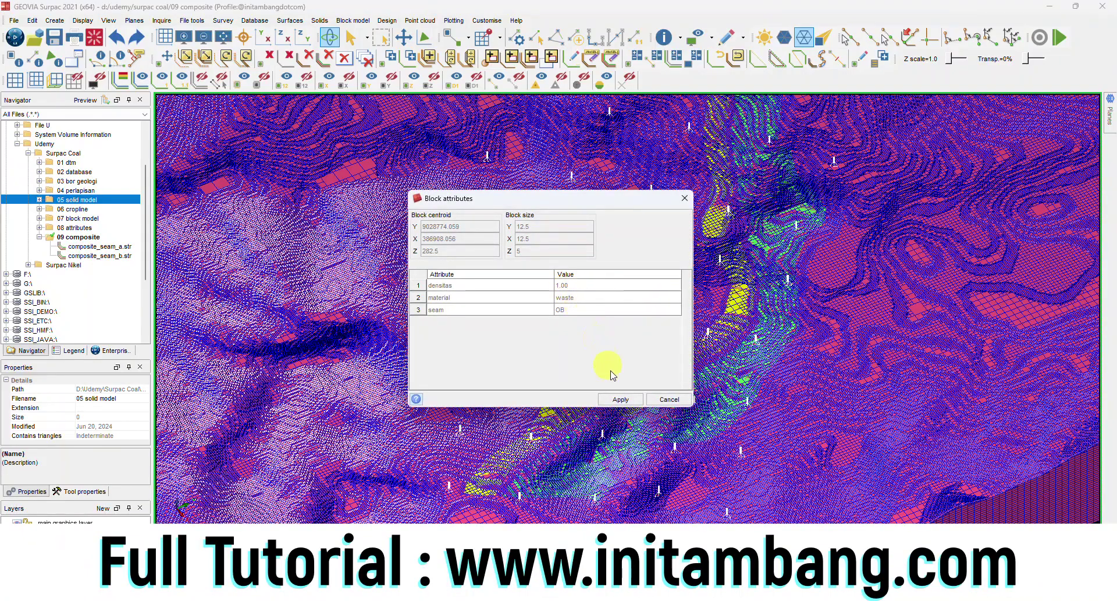
{"action": "left_click", "coordinate": [622, 399]}
{"action": "left_click", "coordinate": [731, 301]}
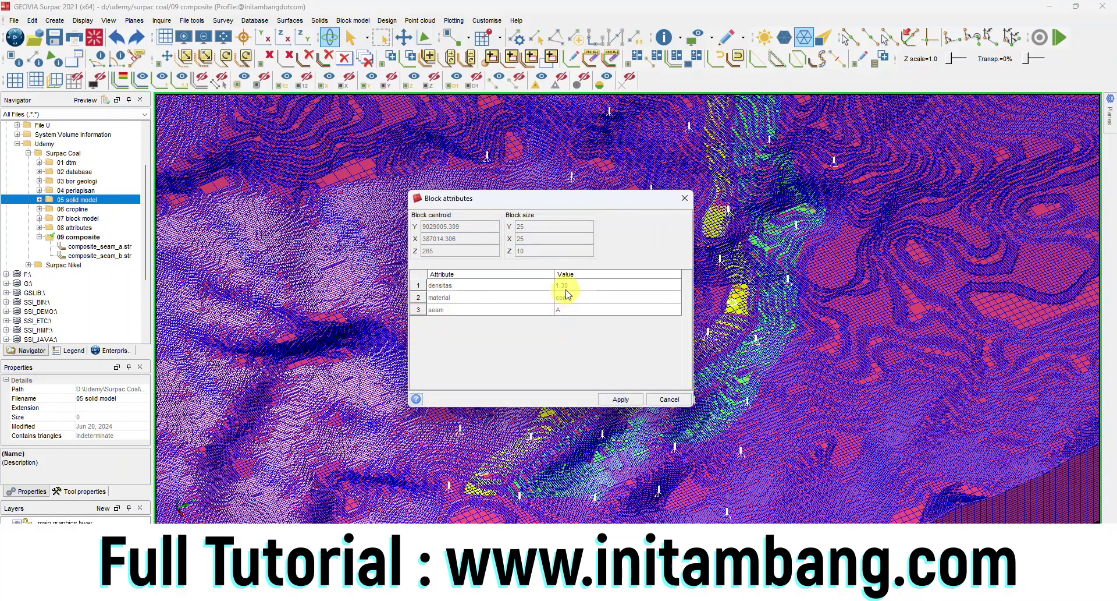
{"action": "left_click", "coordinate": [621, 397]}
{"action": "left_click", "coordinate": [762, 323]}
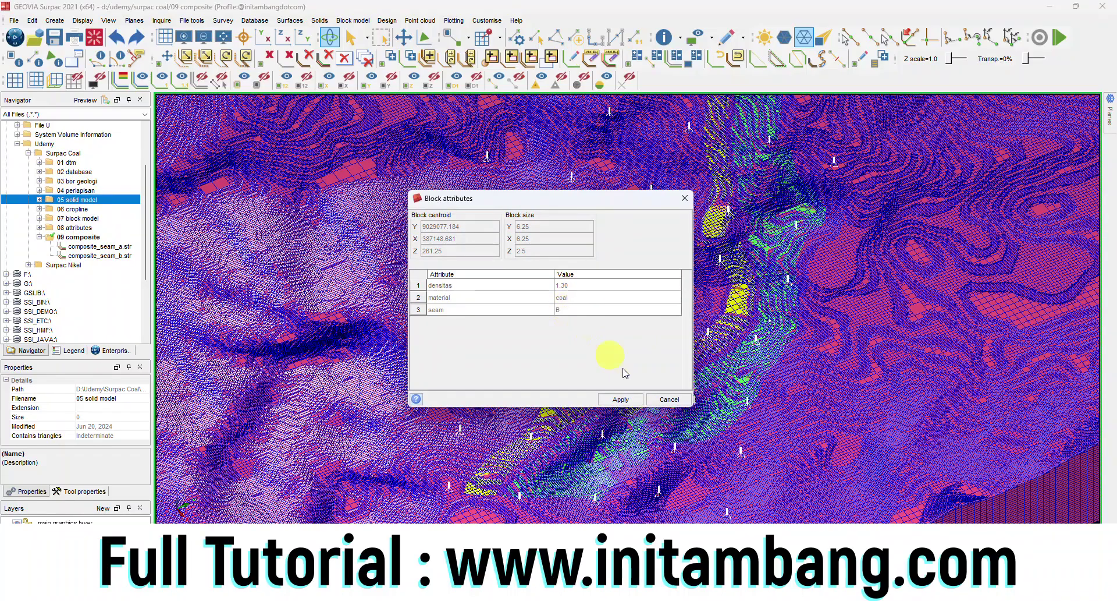
{"action": "left_click", "coordinate": [652, 399]}
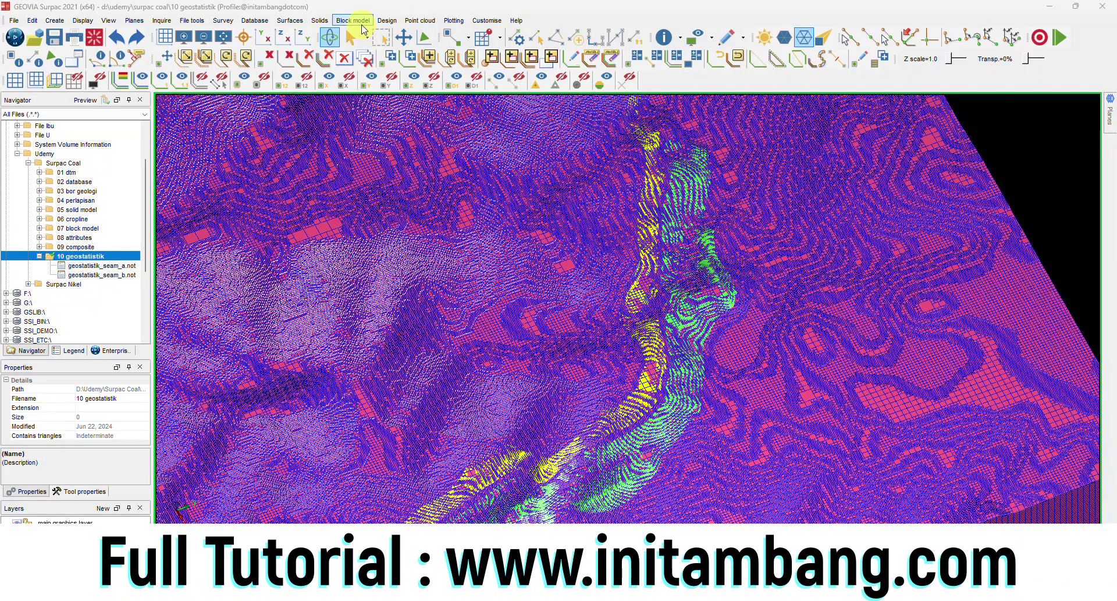
- View the coal quality attributes, such as ash, cv, fc and hgi, of blocks outside and along the yellow and green seam bands
{"action": "left_click", "coordinate": [361, 24]}
{"action": "mouse_move", "coordinate": [399, 52]}
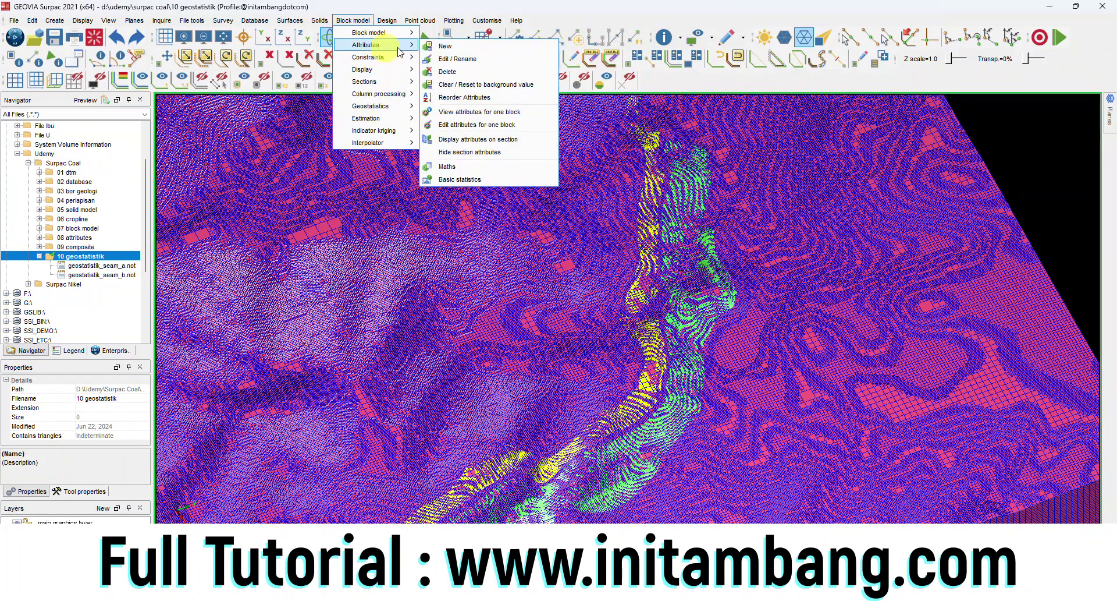
{"action": "left_click", "coordinate": [460, 112]}
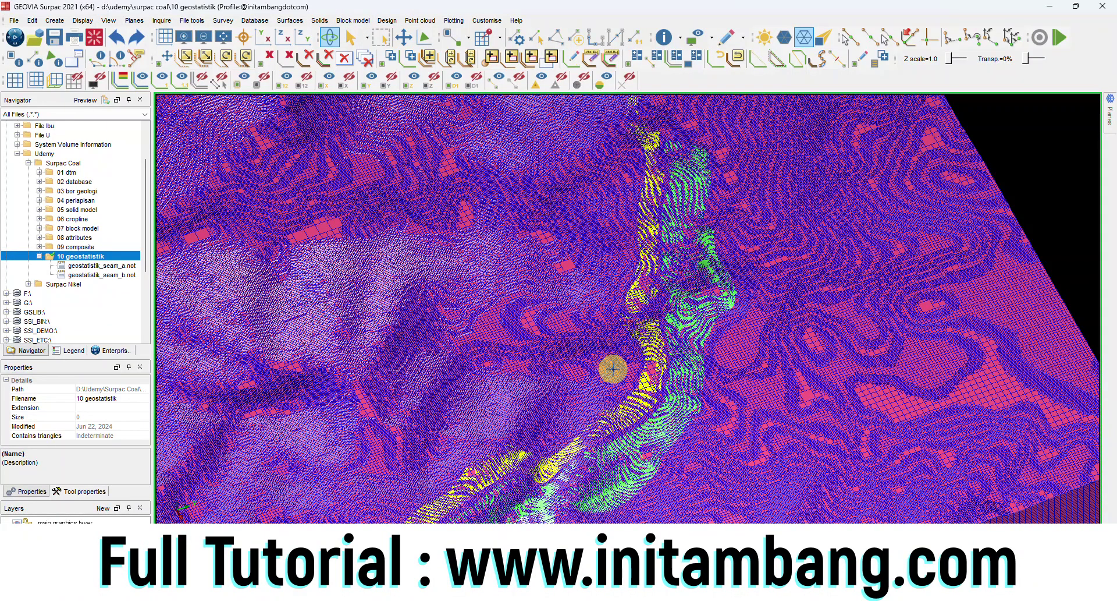
{"action": "left_click", "coordinate": [613, 368]}
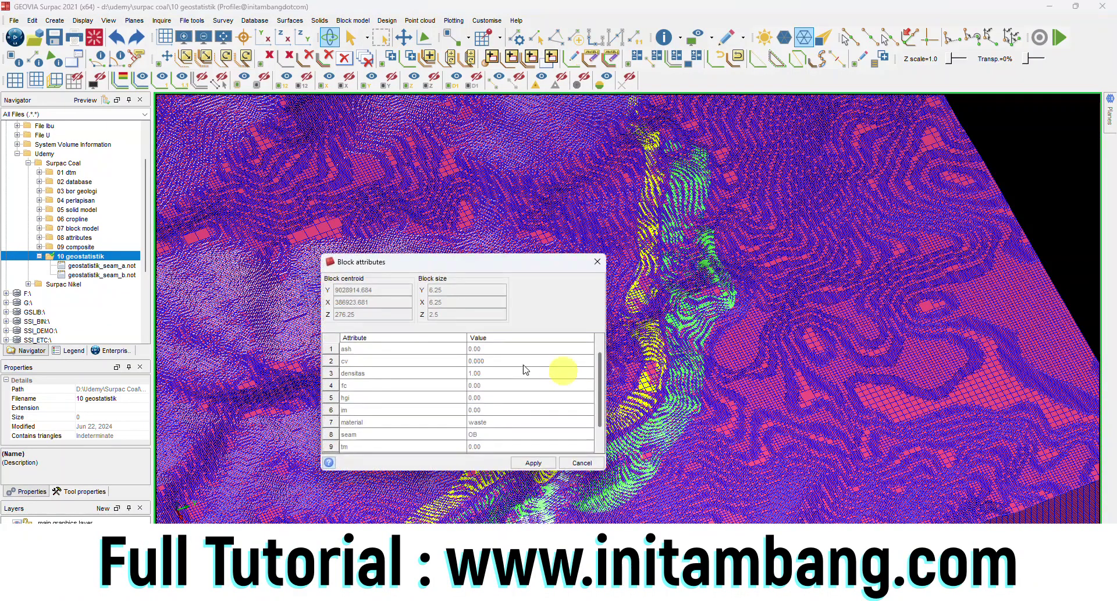
{"action": "left_click", "coordinate": [534, 462]}
{"action": "left_click", "coordinate": [645, 381]}
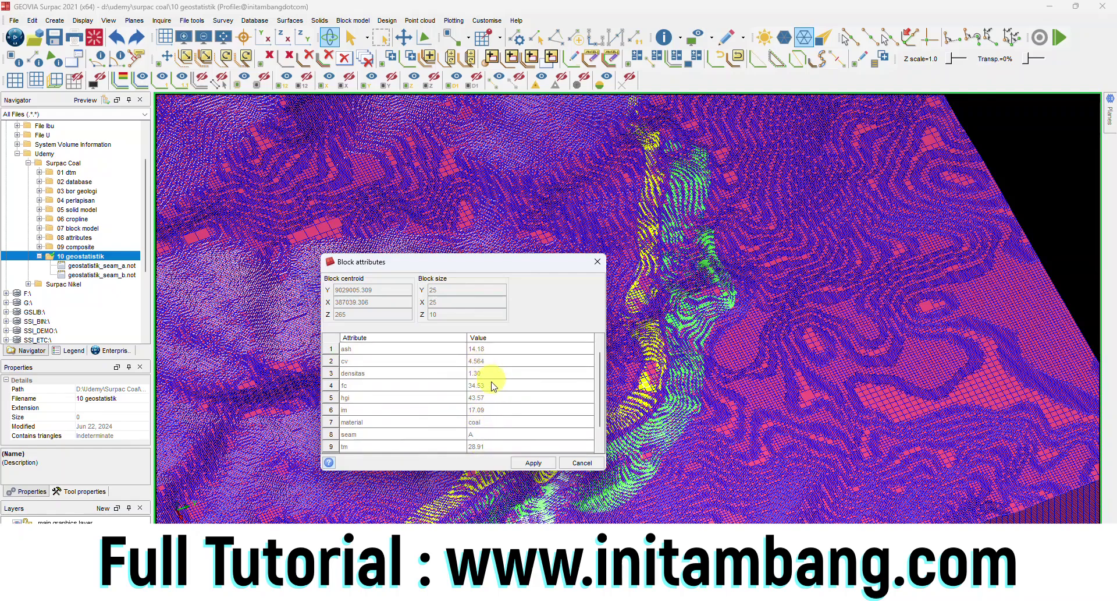
{"action": "left_click", "coordinate": [541, 462]}
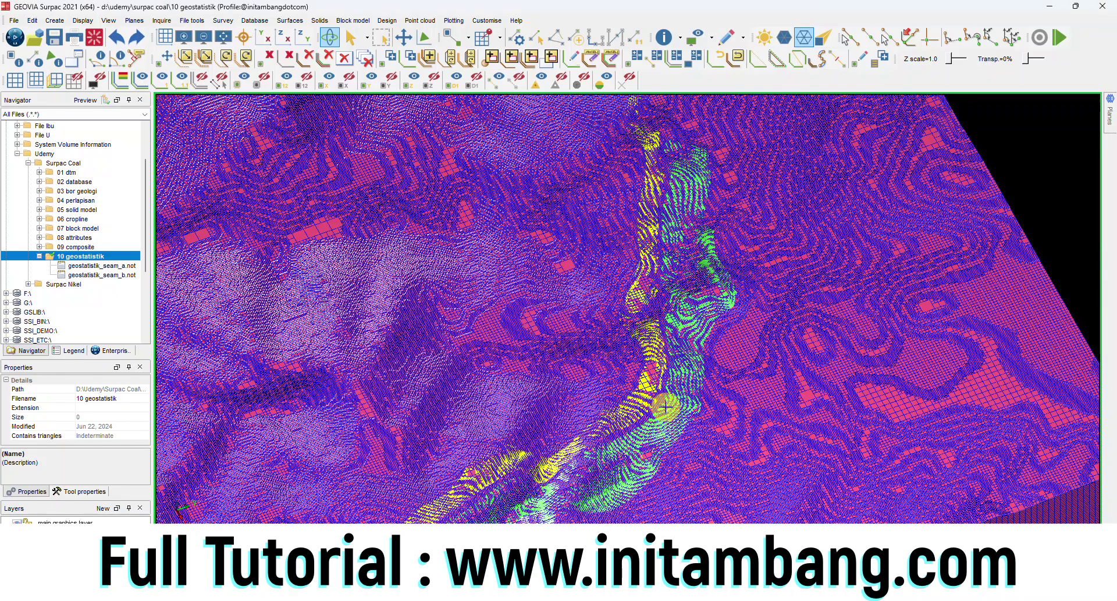
{"action": "left_click", "coordinate": [640, 419]}
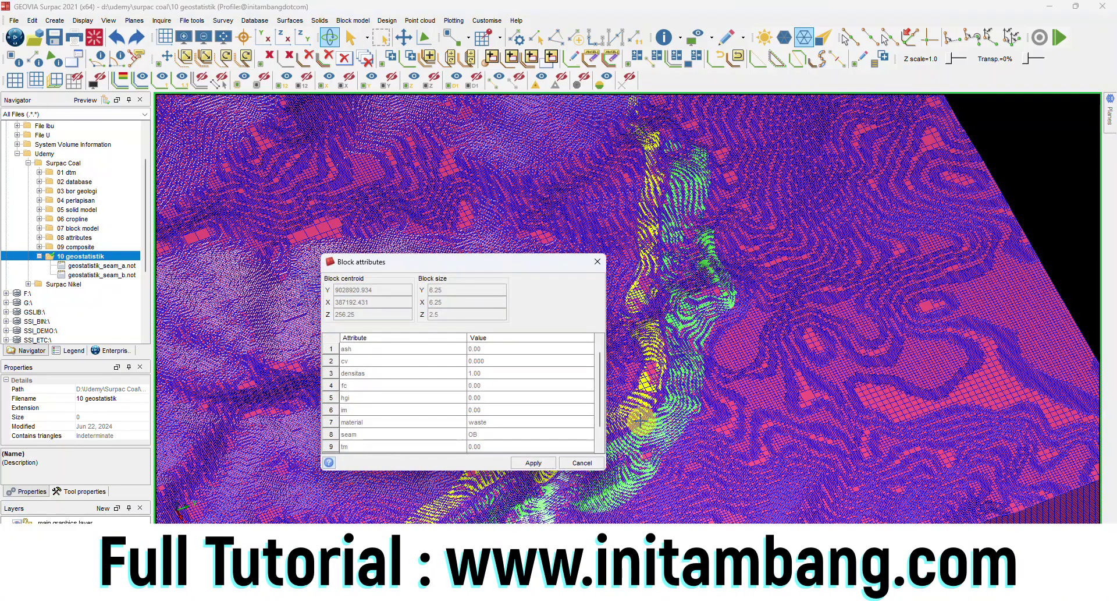
{"action": "scroll", "coordinate": [494, 419], "scroll_direction": "down", "scroll_amount": 2}
{"action": "left_click", "coordinate": [535, 462]}
{"action": "left_click", "coordinate": [662, 423]}
{"action": "scroll", "coordinate": [487, 431], "scroll_direction": "down", "scroll_amount": 1}
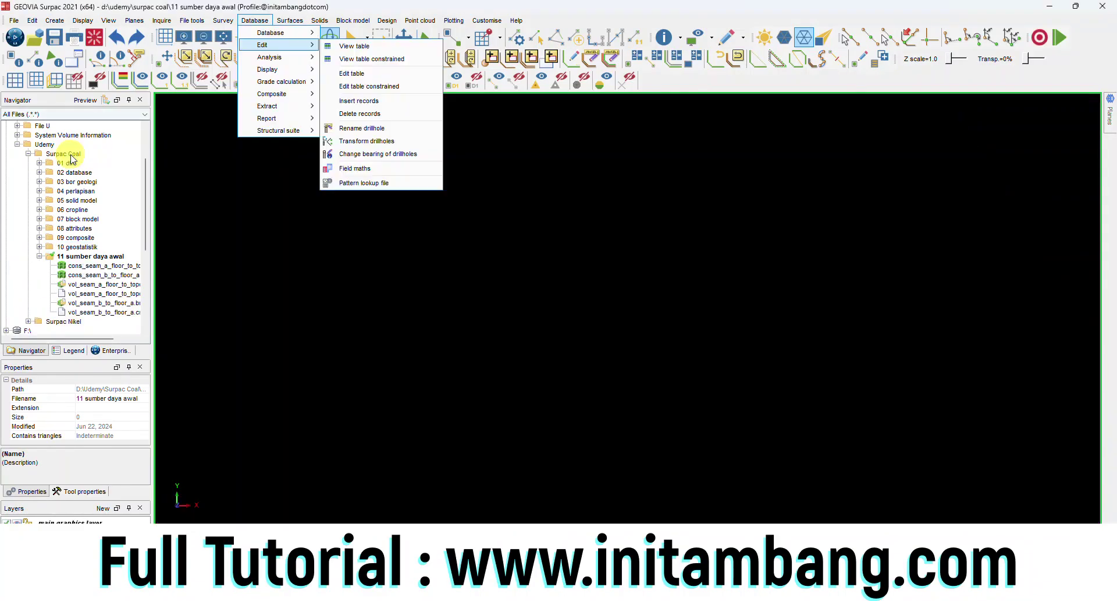
- Create a folder named 12 sumber daya terukur inside Surpac Coal and set it as the work directory
{"action": "right_click", "coordinate": [71, 155]}
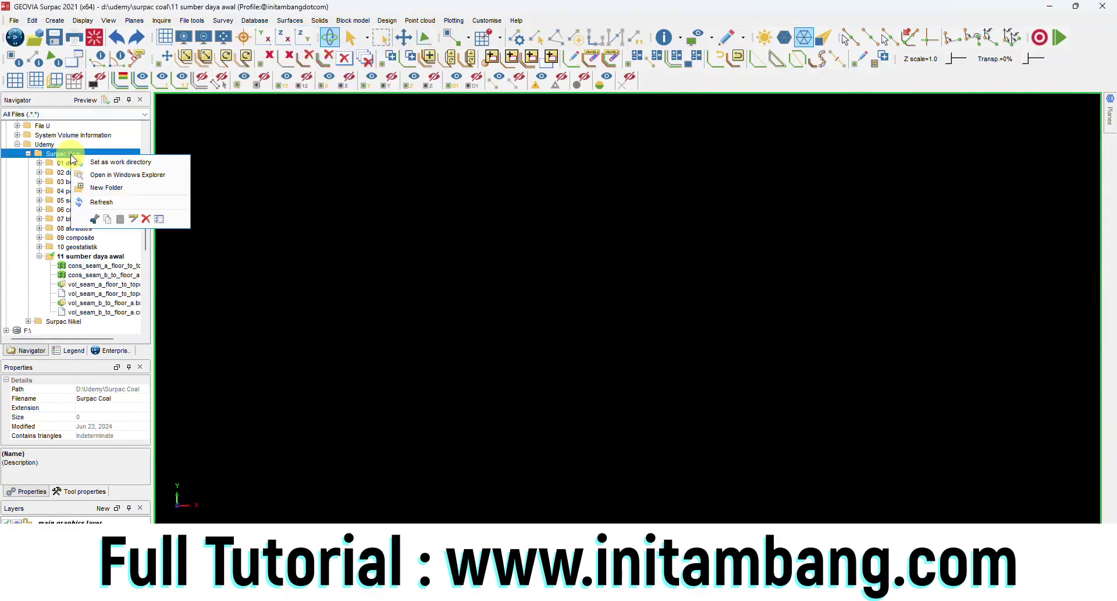
{"action": "left_click", "coordinate": [105, 188]}
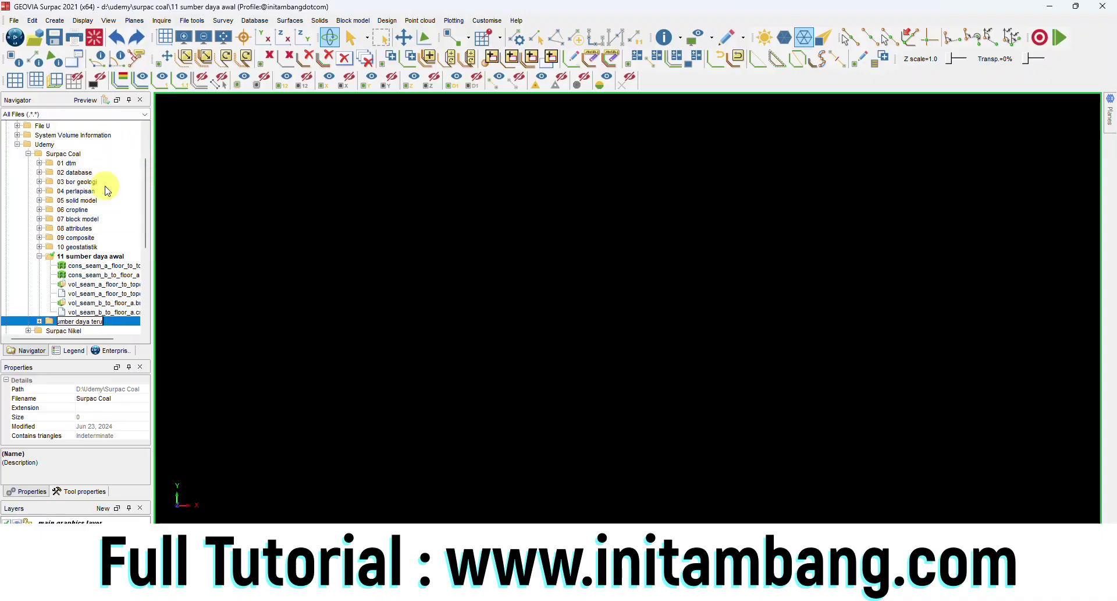
{"action": "type", "text": "12 sumber daya terukur"}
{"action": "key", "text": "Return"}
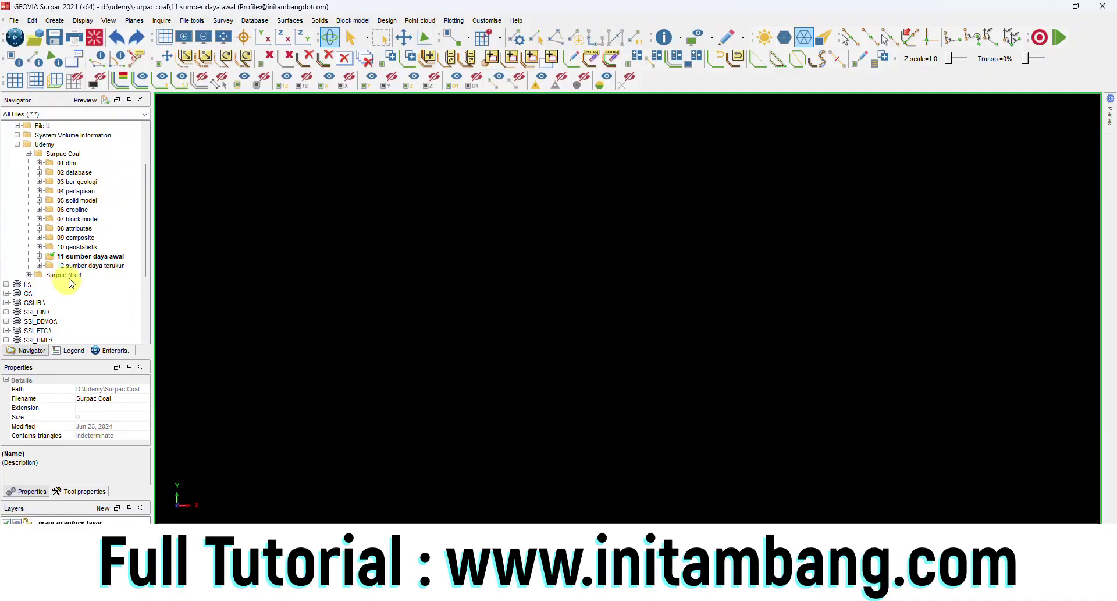
{"action": "left_click", "coordinate": [81, 266]}
{"action": "right_click", "coordinate": [83, 267]}
{"action": "left_click", "coordinate": [93, 269]}
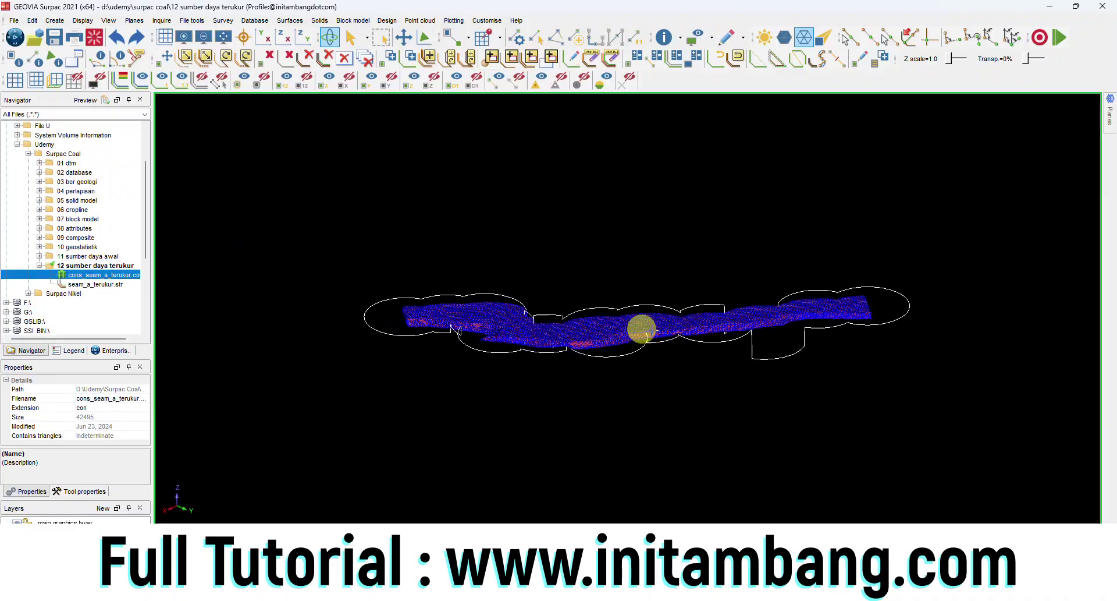
- Examine the measured seam A blocks against their circular boundary outline in an oblique view and in plan view
{"action": "left_click_drag", "start_coordinate": [641, 324], "coordinate": [727, 332]}
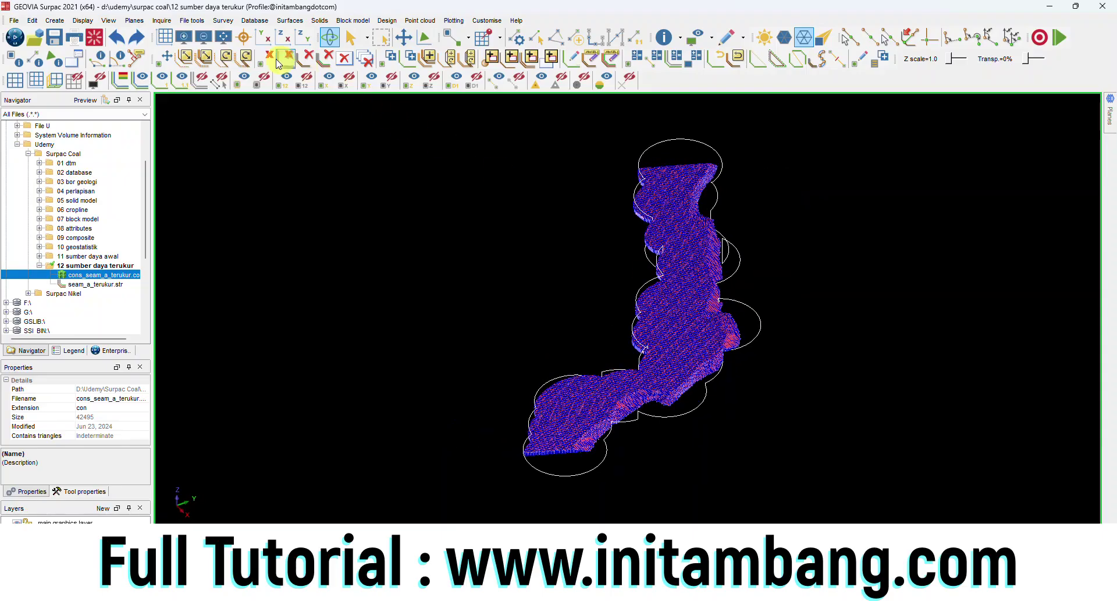
{"action": "left_click", "coordinate": [226, 42]}
{"action": "scroll", "coordinate": [704, 280], "scroll_direction": "up", "scroll_amount": 6}
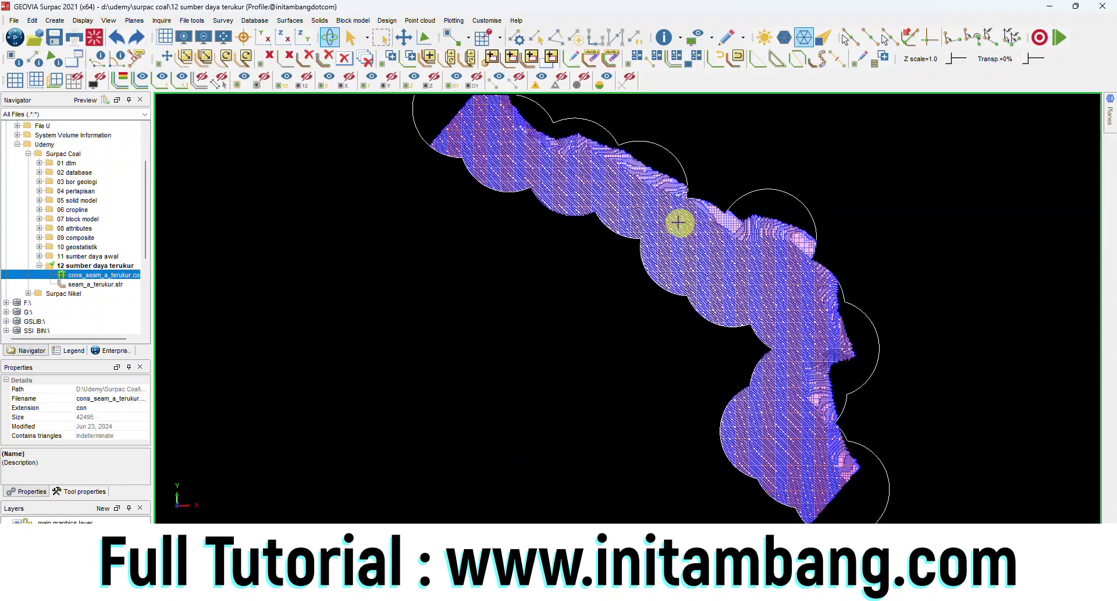
{"action": "scroll", "coordinate": [626, 250], "scroll_direction": "down", "scroll_amount": 4}
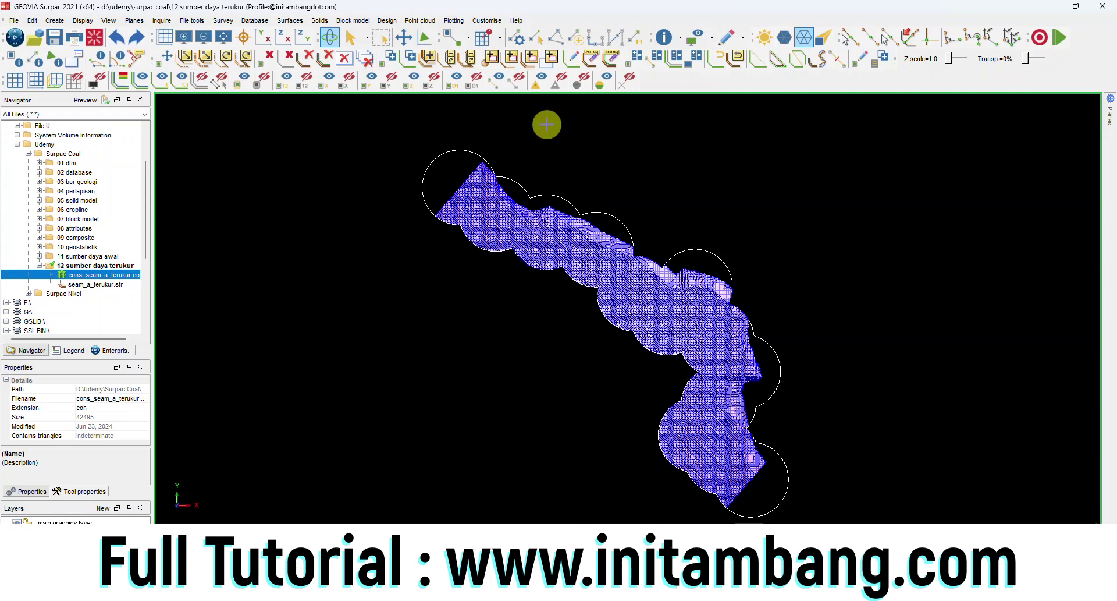
- Check the grand total tonnes for seam A in the block model report vol_seam_a_terukur.pdf in Nitro PDF Pro
{"action": "left_click", "coordinate": [363, 22]}
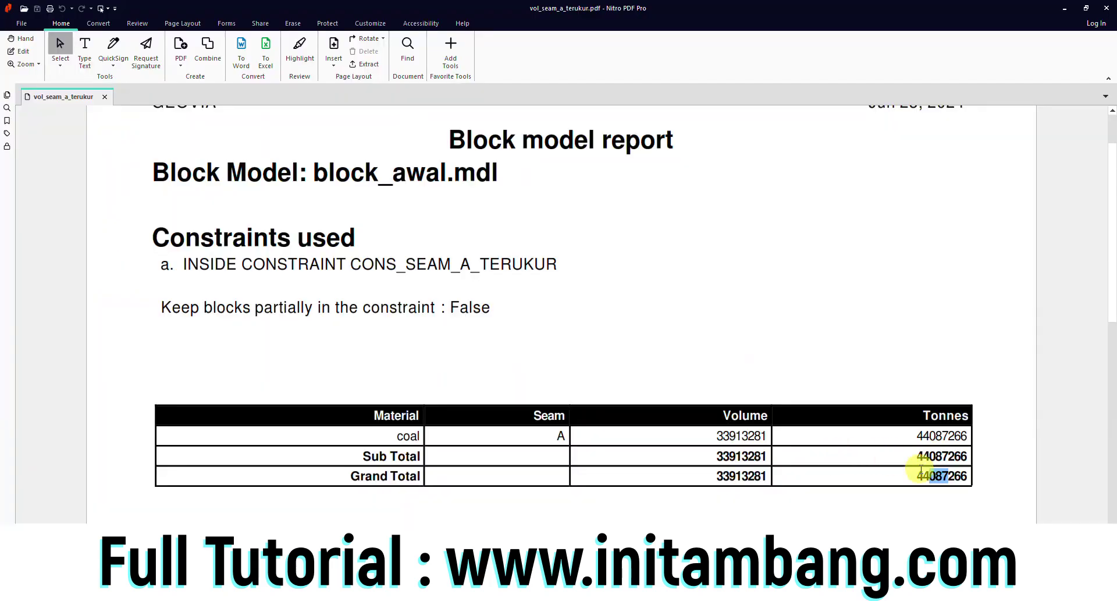
{"action": "left_click_drag", "start_coordinate": [943, 469], "coordinate": [926, 473]}
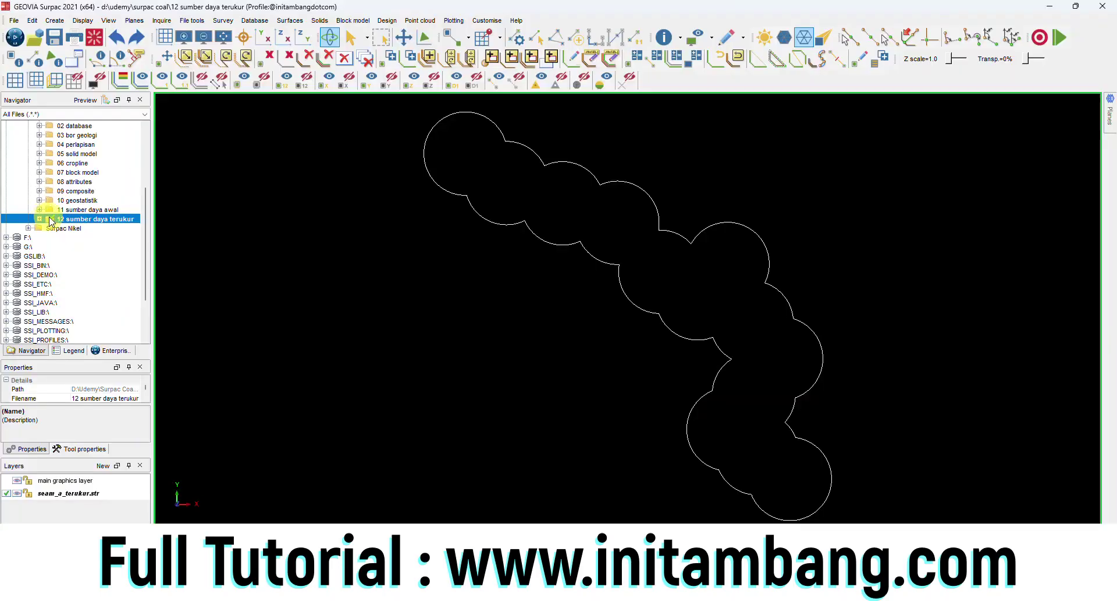
- Create a folder named 13 sumber daya tertunjuk inside Surpac Coal and set it as the work directory
{"action": "scroll", "coordinate": [53, 215], "scroll_direction": "up", "scroll_amount": 2}
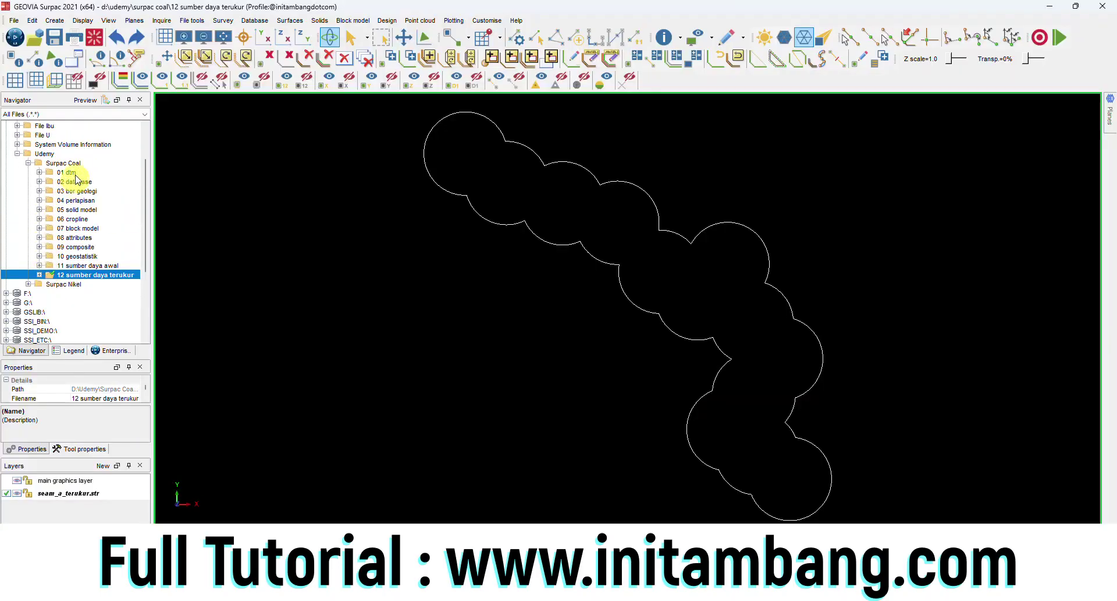
{"action": "right_click", "coordinate": [74, 168]}
{"action": "left_click", "coordinate": [106, 199]}
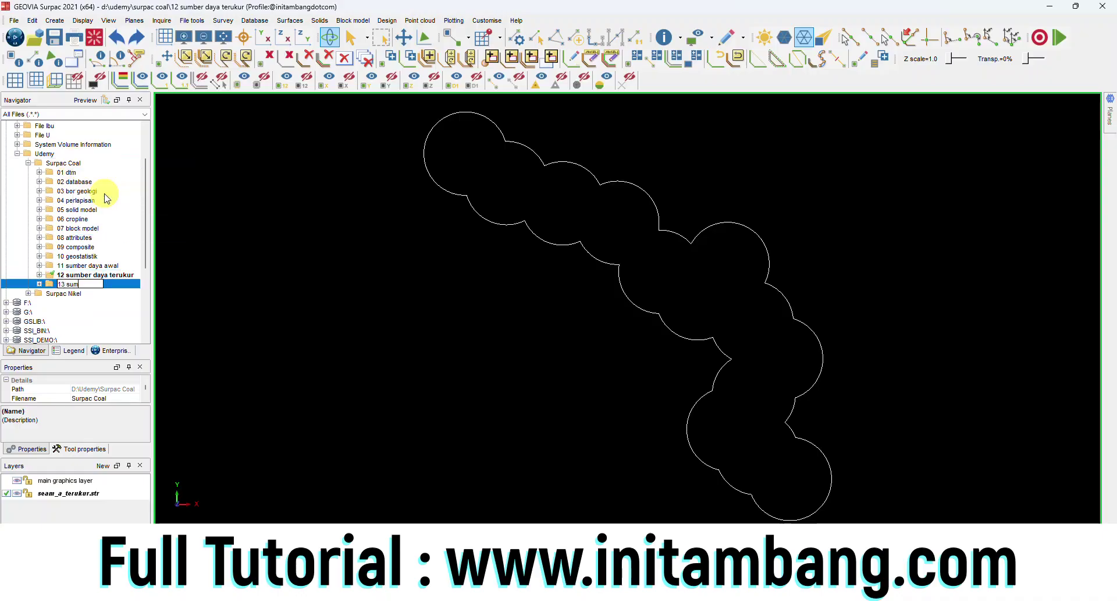
{"action": "type", "text": "13 sumber daya tertunjuk"}
{"action": "key", "text": "Return"}
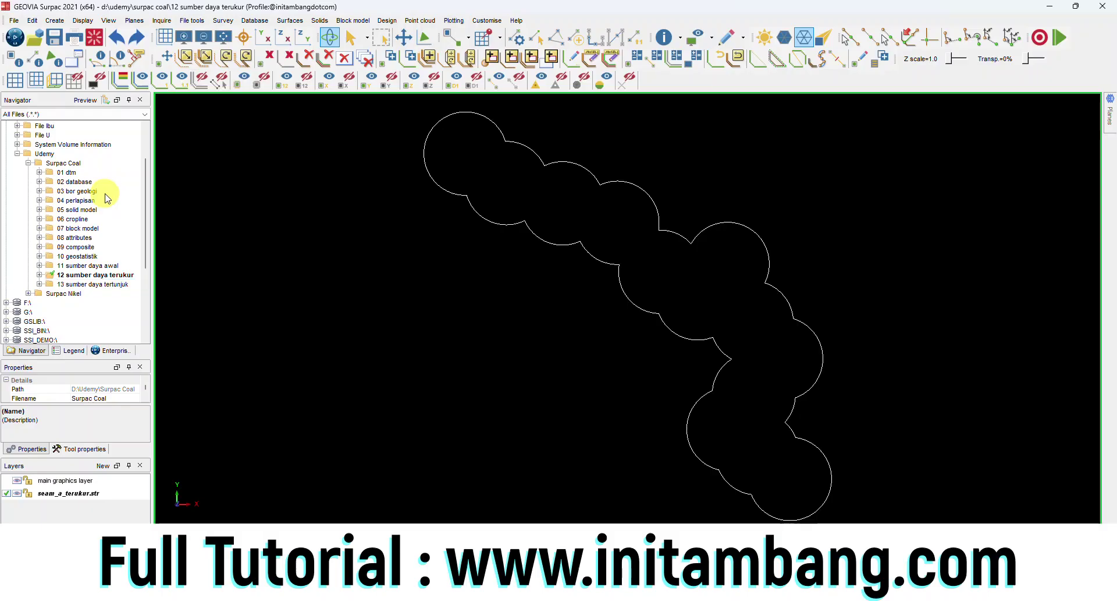
{"action": "right_click", "coordinate": [90, 282]}
{"action": "left_click", "coordinate": [101, 278]}
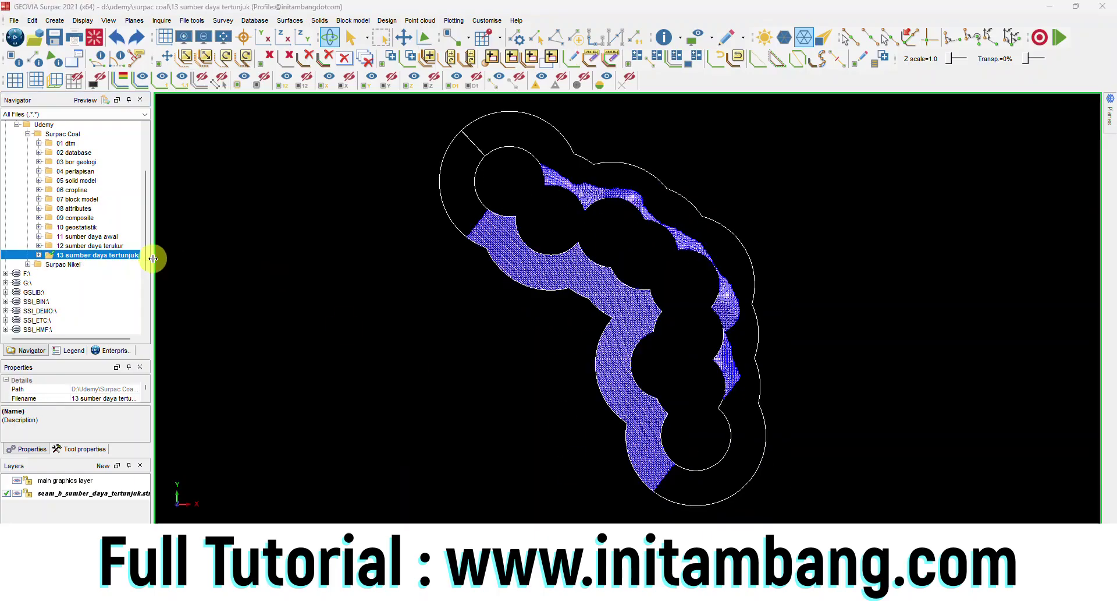
- Create a folder named 14 sumber daya terkira inside Surpac Coal and set it as the work directory
{"action": "left_click", "coordinate": [66, 134]}
{"action": "right_click", "coordinate": [68, 135]}
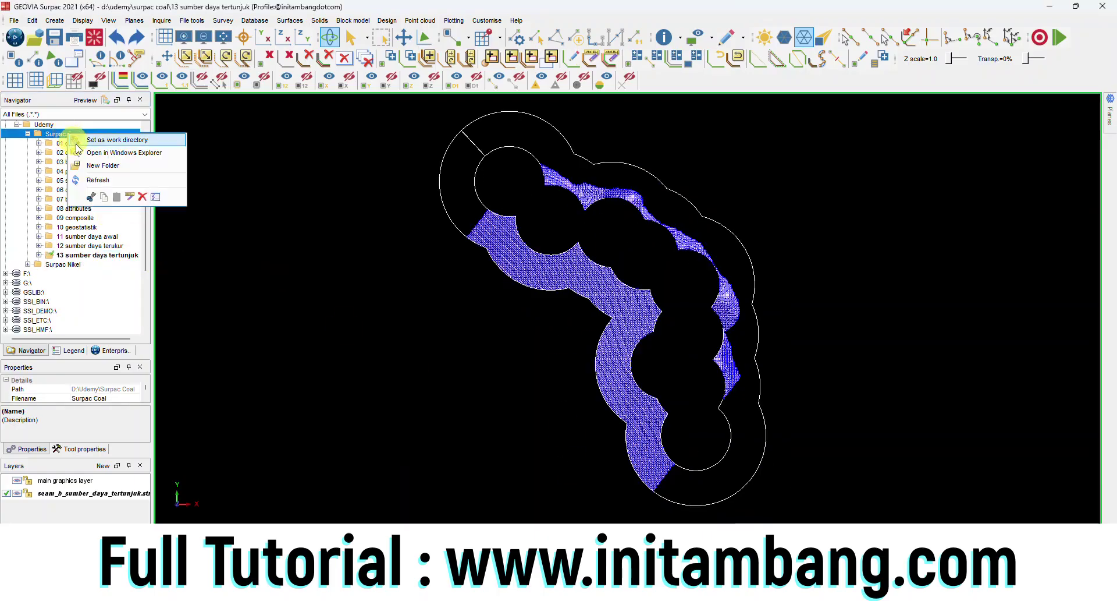
{"action": "left_click", "coordinate": [93, 163]}
{"action": "type", "text": "14 sumber"}
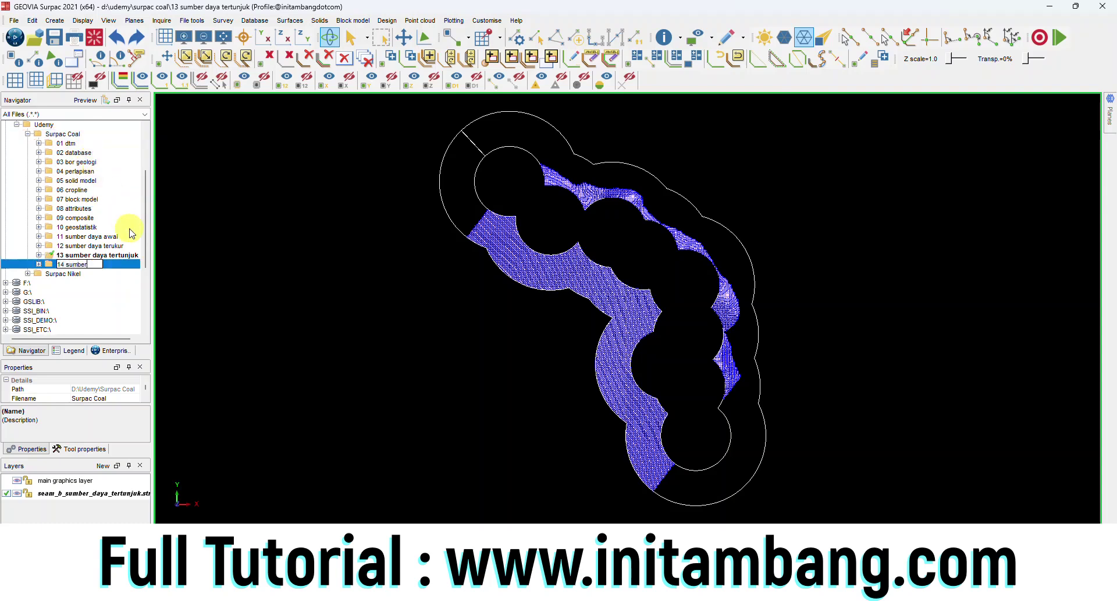
{"action": "type", "text": " daya terkir"}
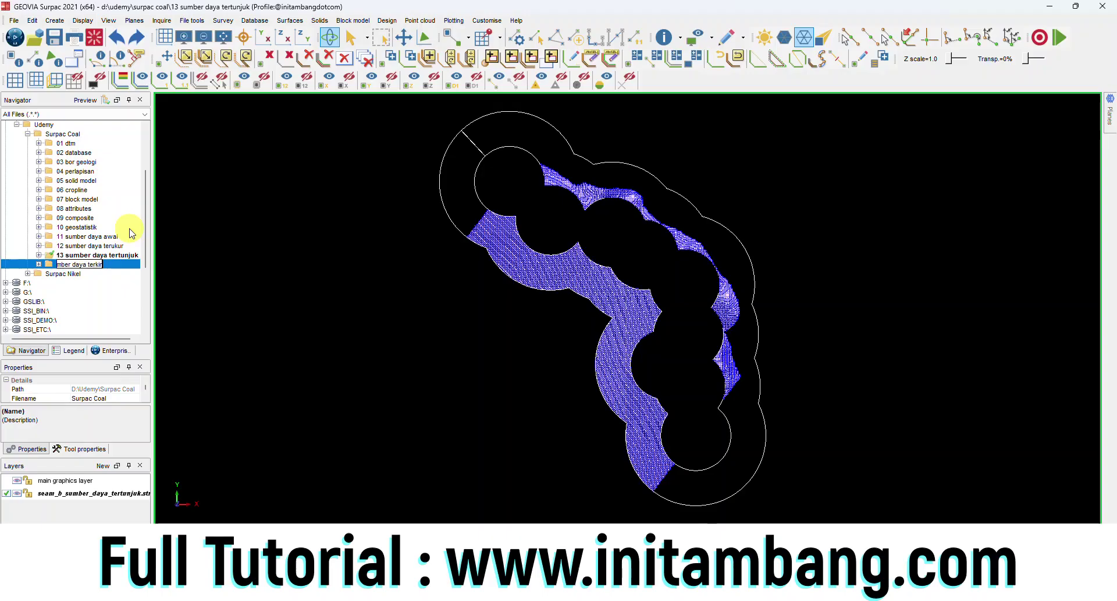
{"action": "type", "text": "a"}
{"action": "key", "text": "Return"}
{"action": "left_click", "coordinate": [128, 264]}
{"action": "right_click", "coordinate": [129, 265]}
{"action": "left_click", "coordinate": [133, 273]}
- View the seam B terkira boundary outline and the blocks inside it in plan view
{"action": "left_click", "coordinate": [396, 585]}
{"action": "left_click", "coordinate": [415, 536]}
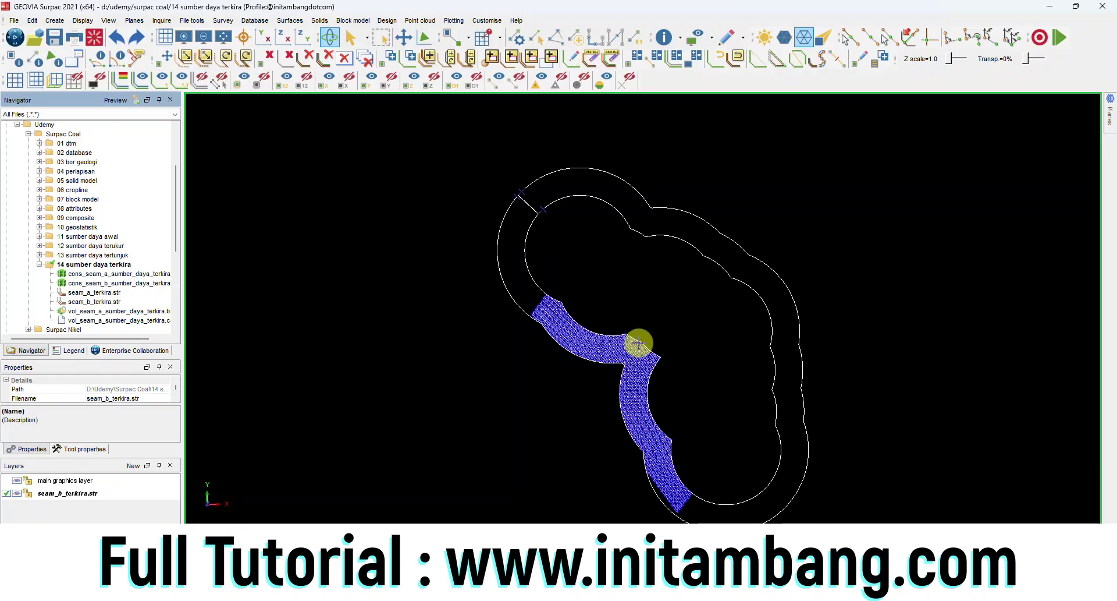
{"action": "left_click", "coordinate": [626, 81]}
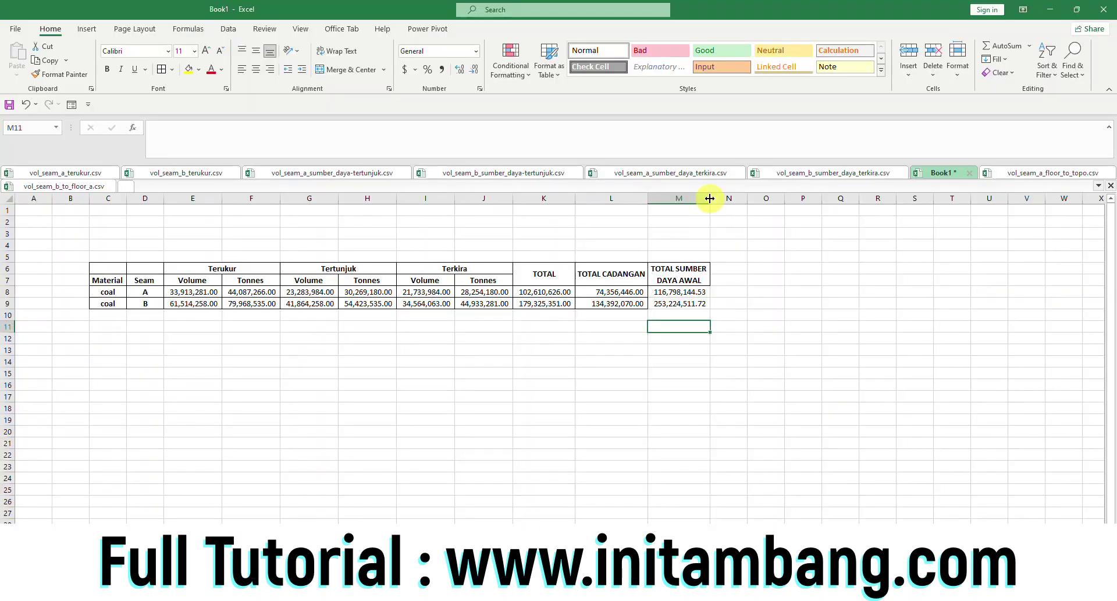
- Widen the TOTAL SUMBER DAYA AWAL column in the Excel resource table and check its values for seams A and B
{"action": "left_click_drag", "start_coordinate": [755, 198], "coordinate": [724, 198]}
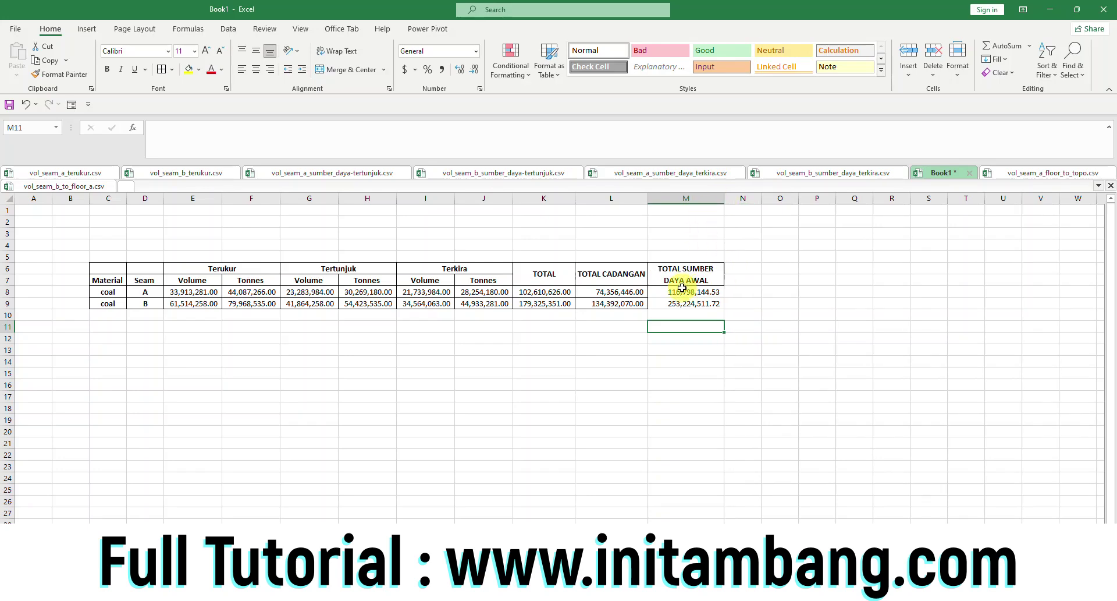
{"action": "left_click_drag", "start_coordinate": [679, 291], "coordinate": [679, 302]}
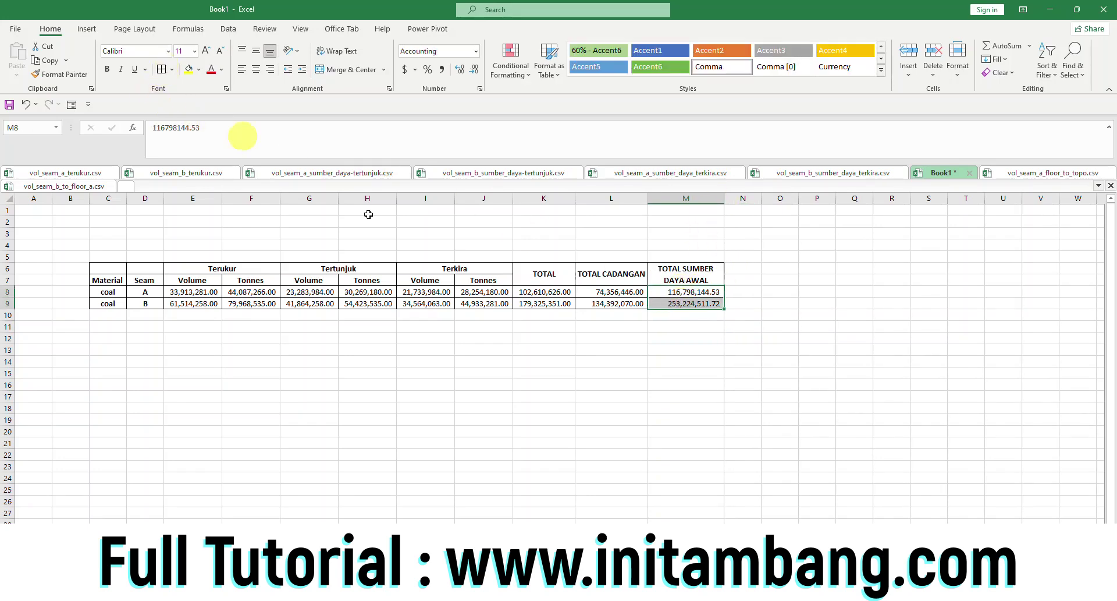
{"action": "left_click", "coordinate": [717, 327]}
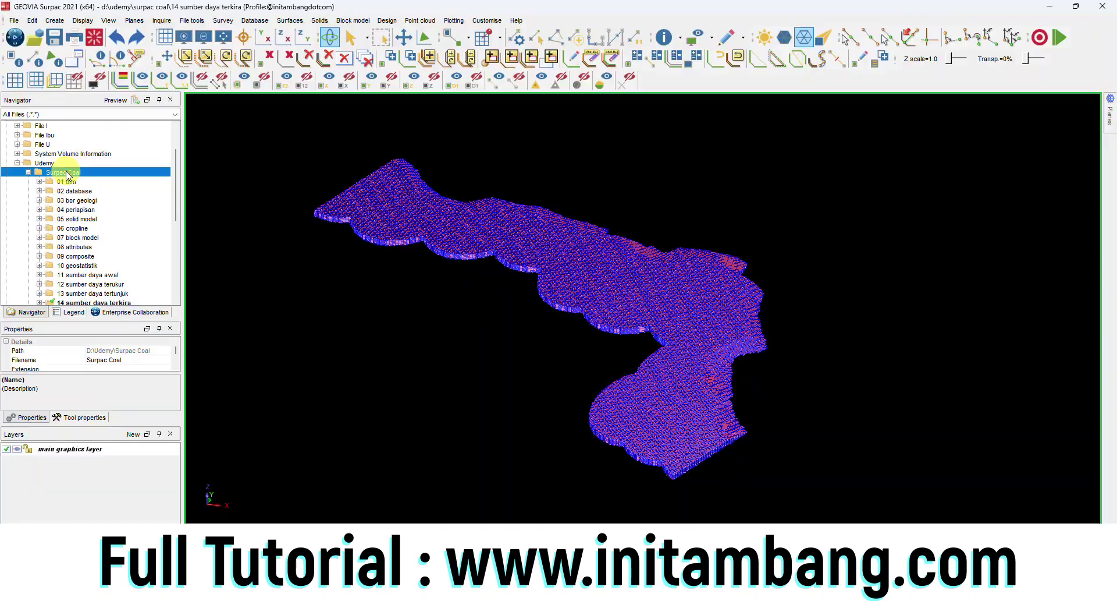
- Back in Surpac, create a folder named 15 pit optimasi inside Surpac Coal and set it as the work directory
{"action": "right_click", "coordinate": [67, 175]}
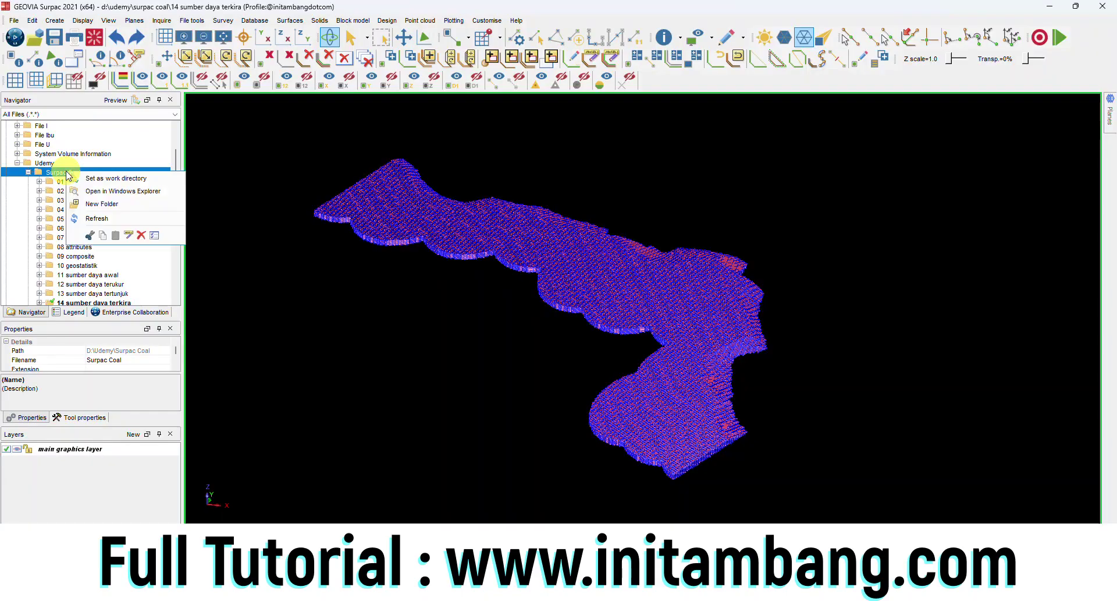
{"action": "left_click", "coordinate": [99, 207]}
{"action": "type", "text": "15"}
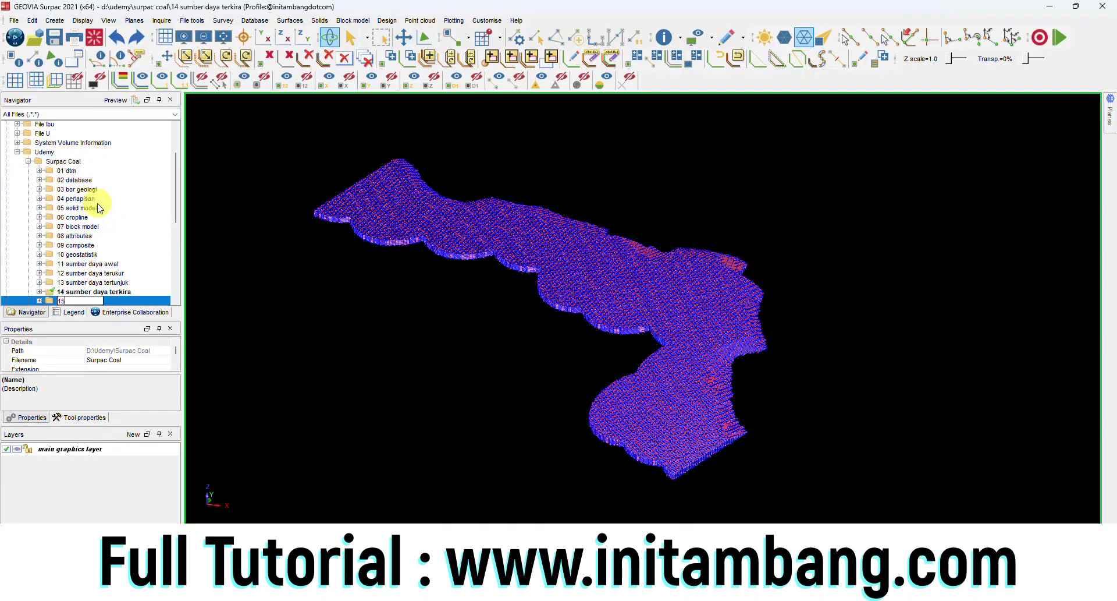
{"action": "type", "text": " pit optimasi"}
{"action": "key", "text": "Return"}
{"action": "scroll", "coordinate": [93, 222], "scroll_direction": "down", "scroll_amount": 1}
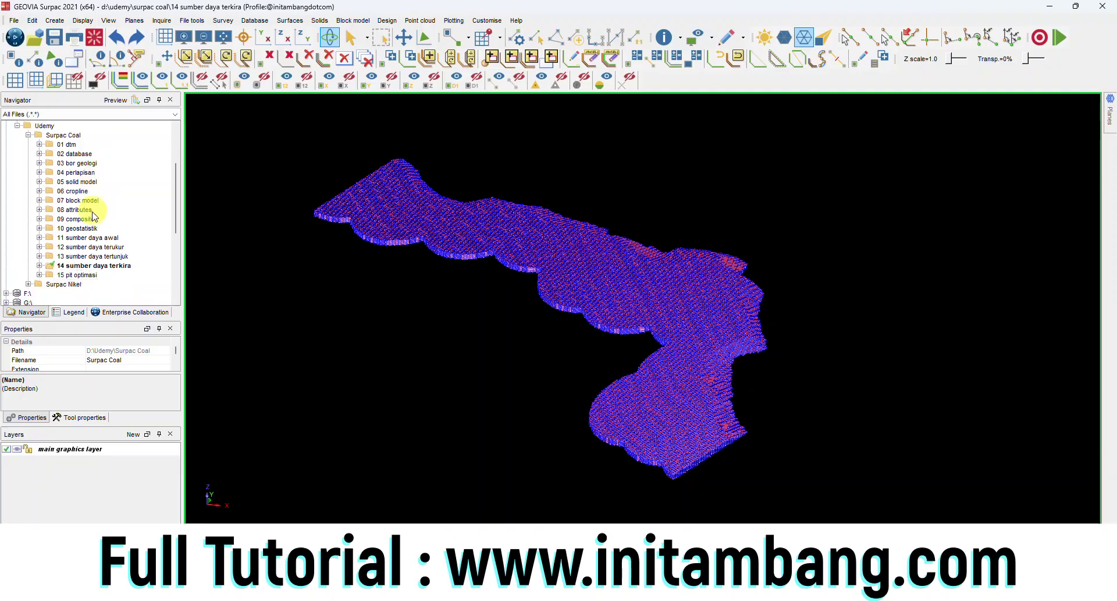
{"action": "right_click", "coordinate": [85, 277]}
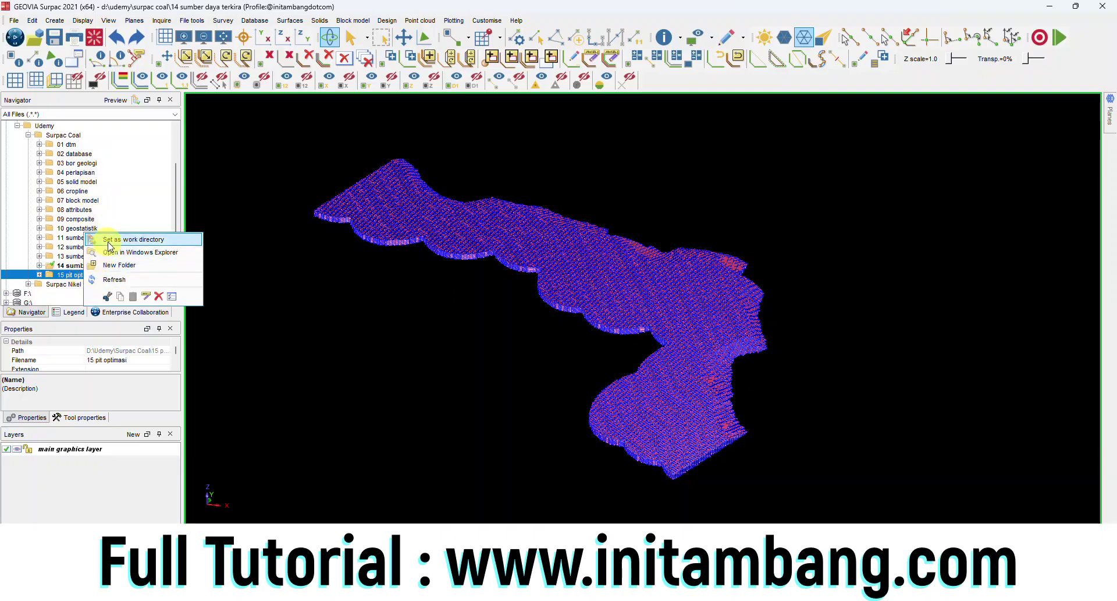
- Open the Whittle export settings for the pit optimisation block model and list the available export block sizes
{"action": "left_click", "coordinate": [353, 20]}
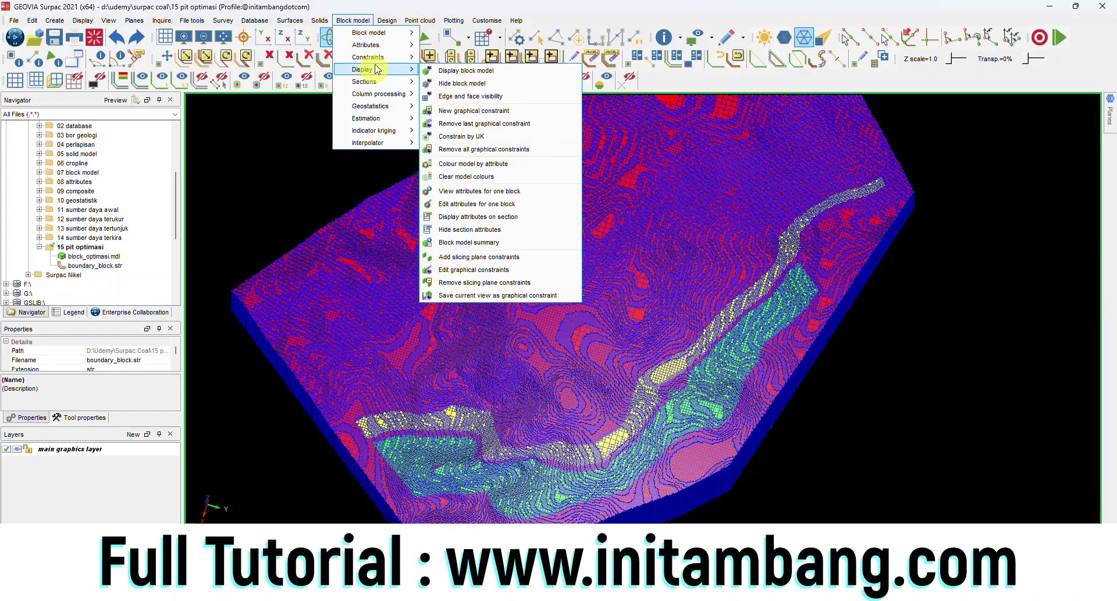
{"action": "mouse_move", "coordinate": [381, 34]}
{"action": "mouse_move", "coordinate": [474, 153]}
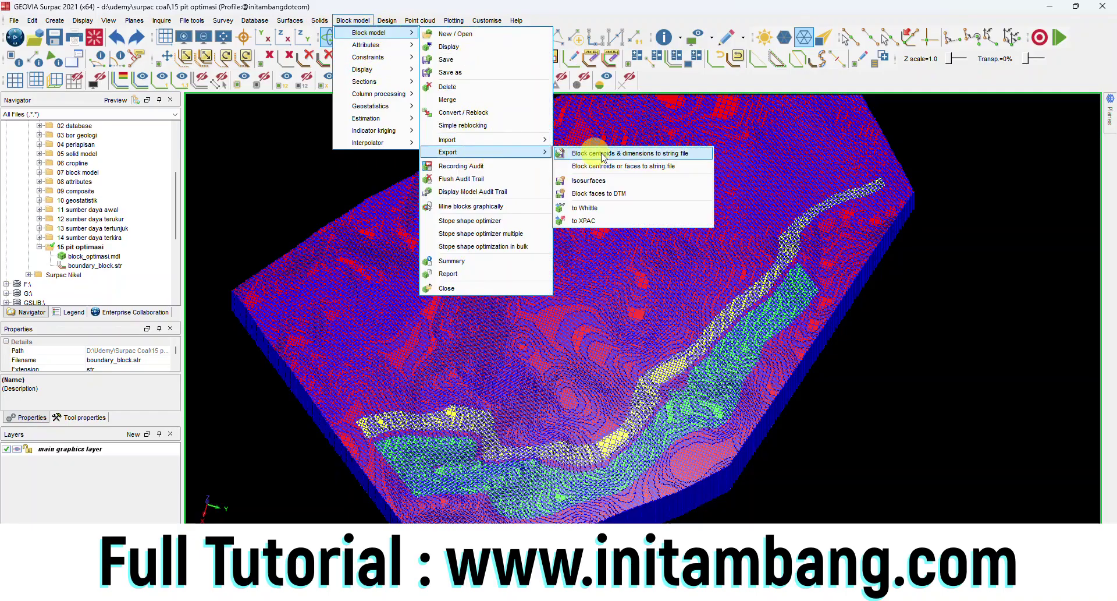
{"action": "left_click", "coordinate": [602, 211]}
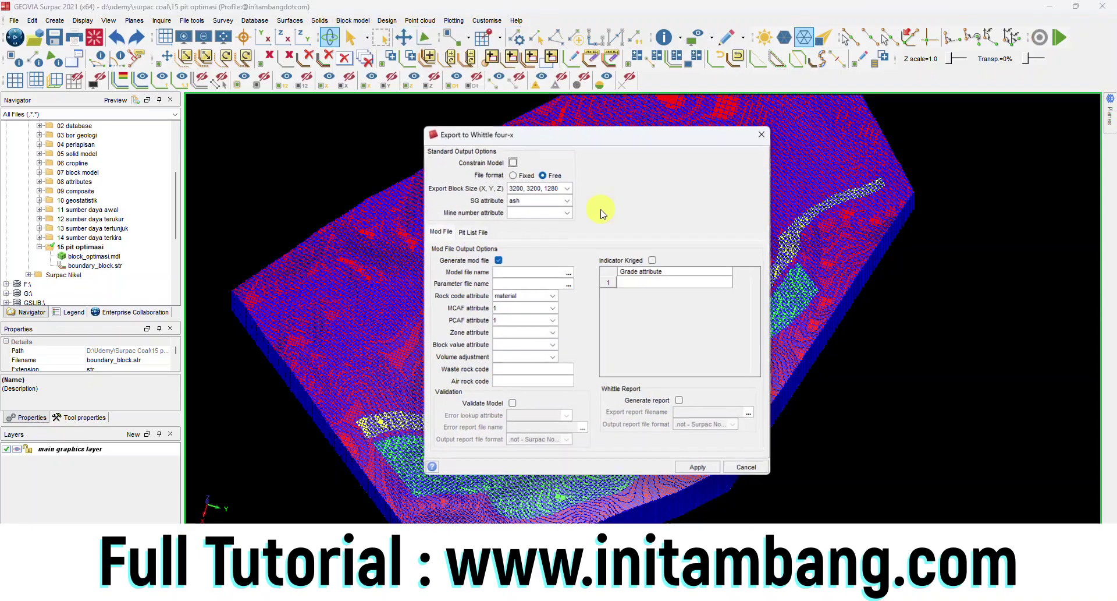
{"action": "left_click", "coordinate": [568, 188]}
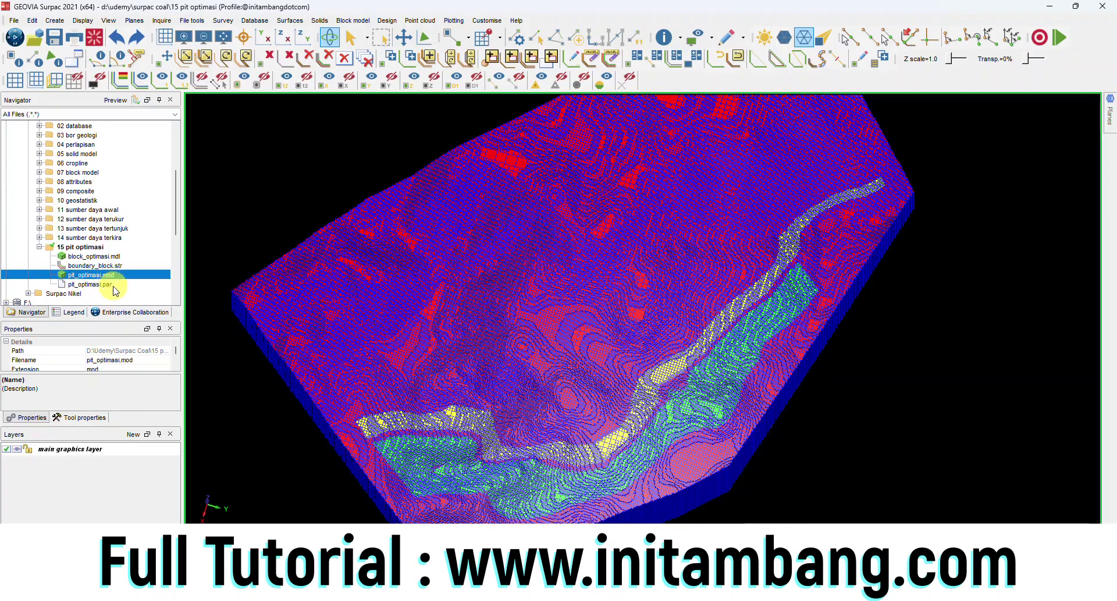
- Check the exported pit_optimasi.mod and pit_optimasi.par files in the 15 pit optimasi folder
{"action": "left_click", "coordinate": [113, 283]}
{"action": "left_click", "coordinate": [113, 275]}
{"action": "left_click", "coordinate": [110, 284]}
{"action": "left_click", "coordinate": [110, 276]}
{"action": "left_click", "coordinate": [107, 285]}
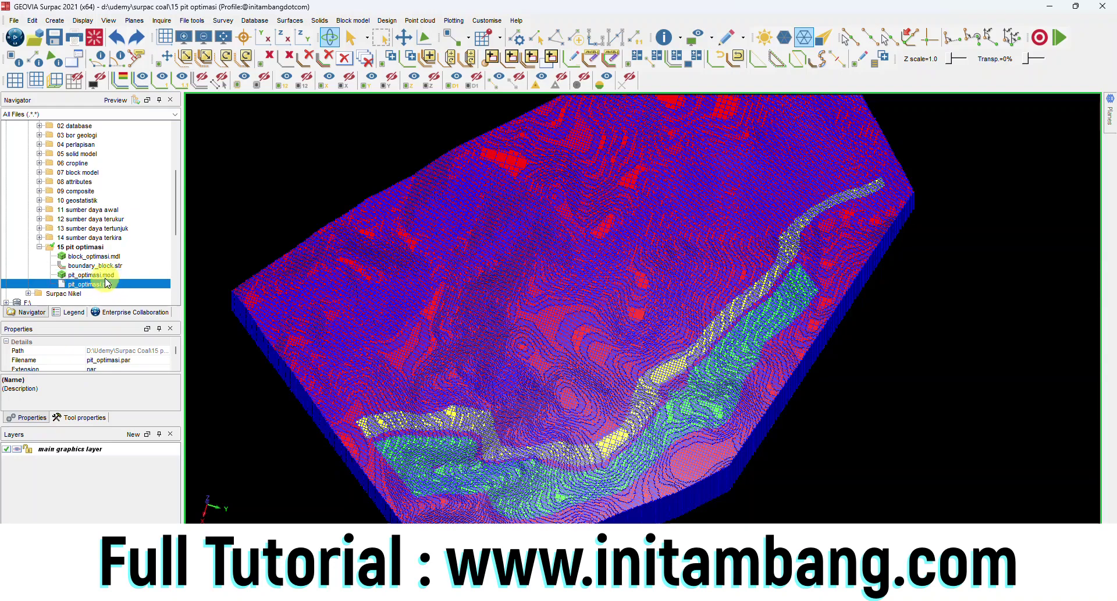
{"action": "left_click", "coordinate": [110, 276]}
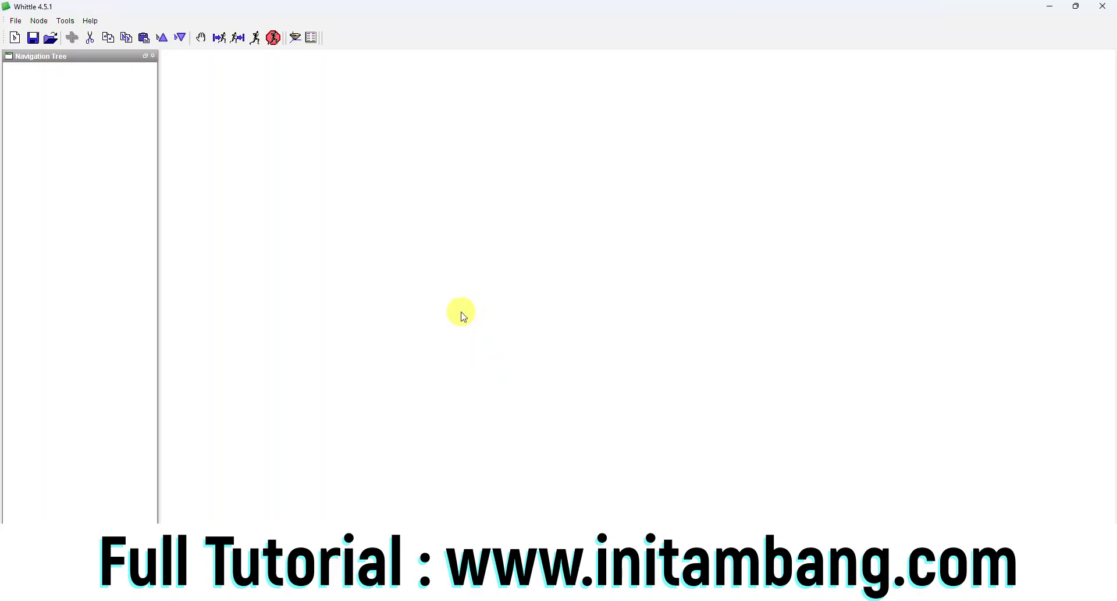
- Start a new project in Whittle and set its project directory to D:\Udemy\Surpac Coal\15 pit optimasi
{"action": "left_click", "coordinate": [487, 256]}
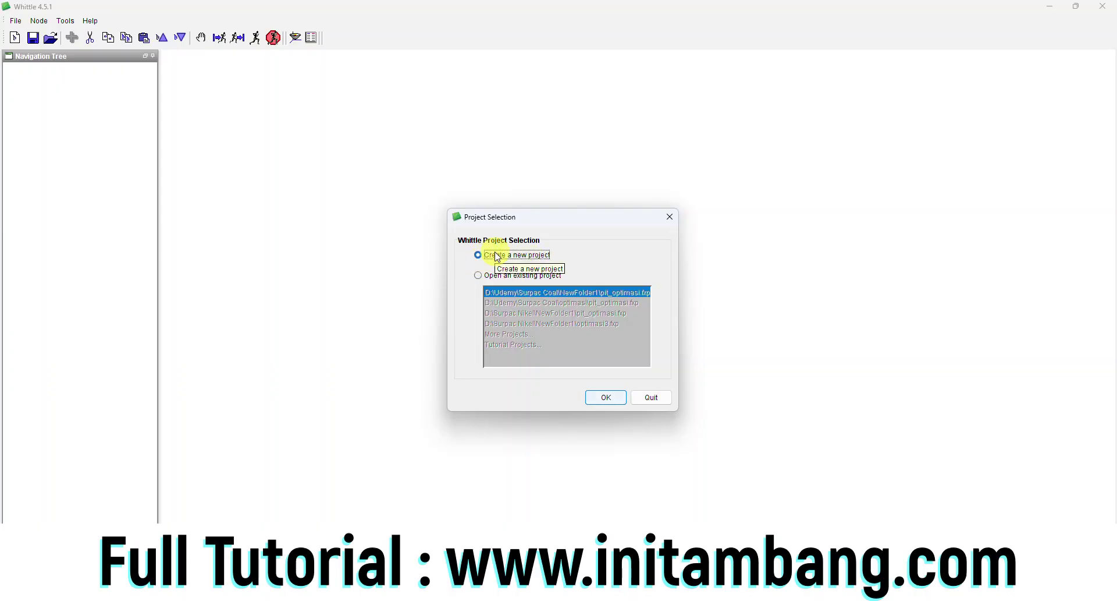
{"action": "left_click", "coordinate": [606, 396]}
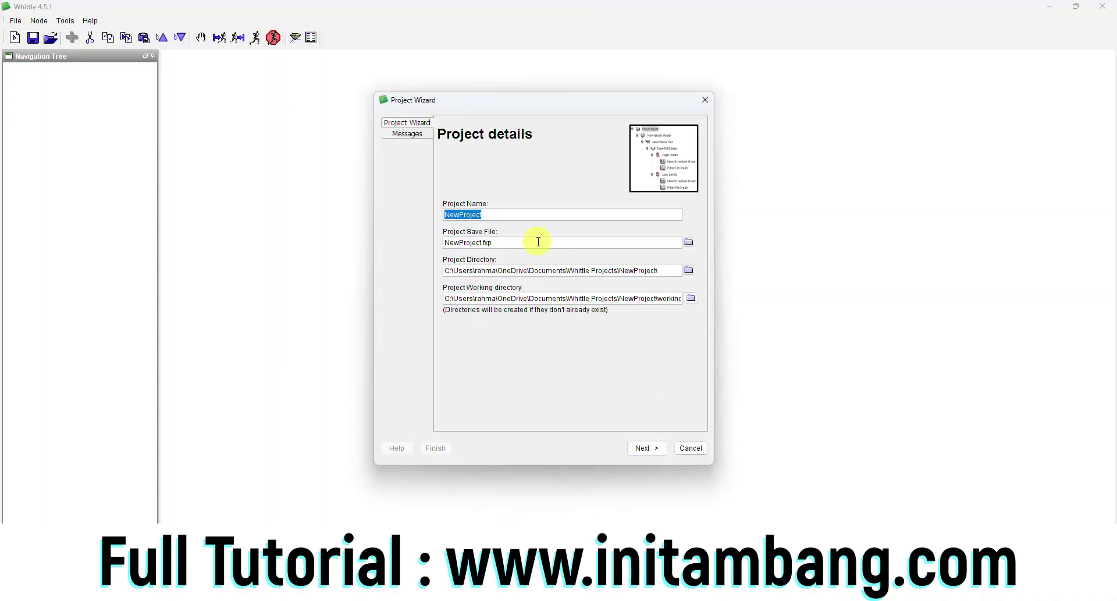
{"action": "left_click", "coordinate": [688, 271]}
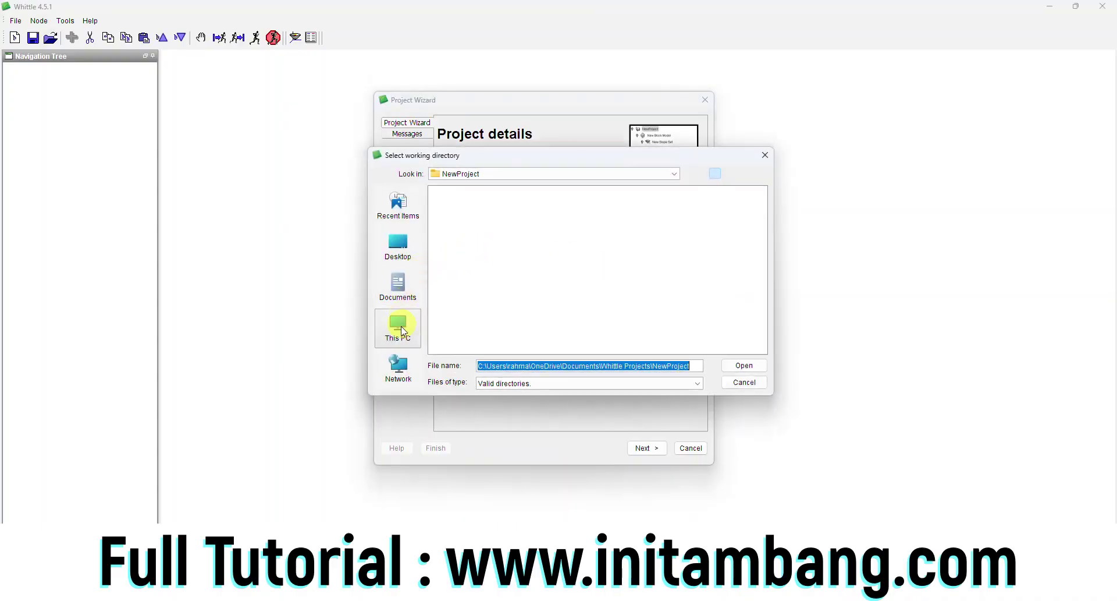
{"action": "left_click", "coordinate": [404, 326]}
{"action": "double_click", "coordinate": [460, 201]}
{"action": "double_click", "coordinate": [452, 243]}
{"action": "left_click", "coordinate": [458, 192]}
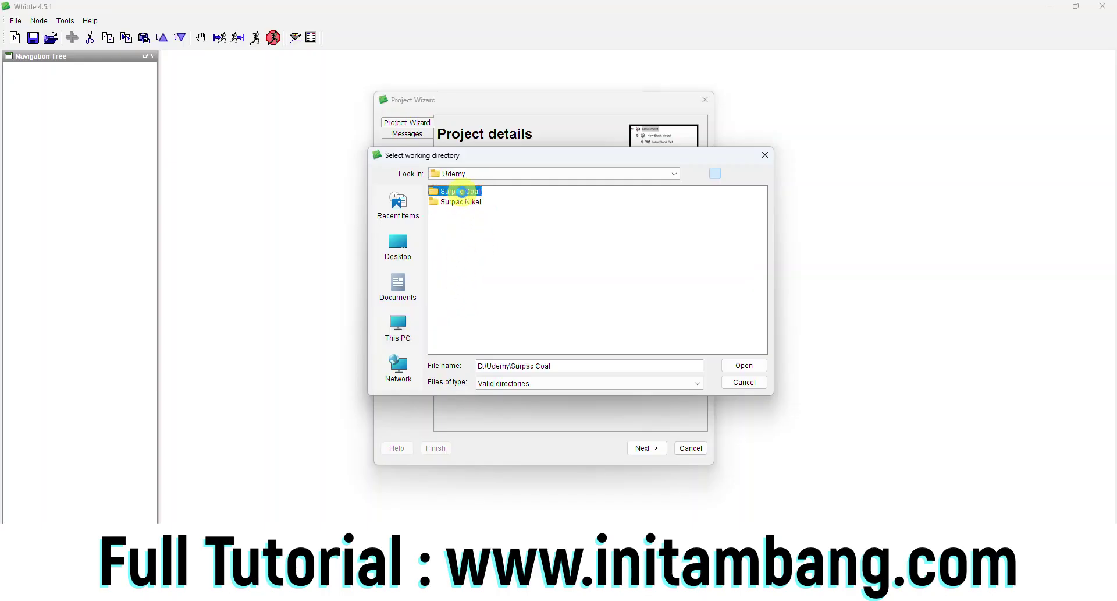
{"action": "double_click", "coordinate": [463, 193]}
{"action": "double_click", "coordinate": [474, 339]}
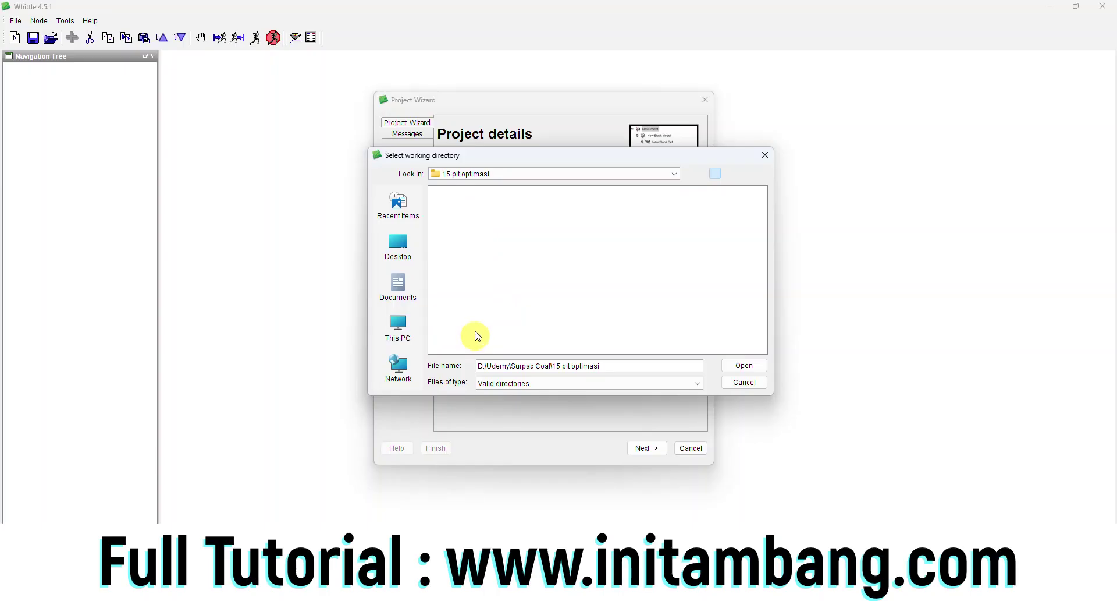
{"action": "left_click", "coordinate": [732, 365]}
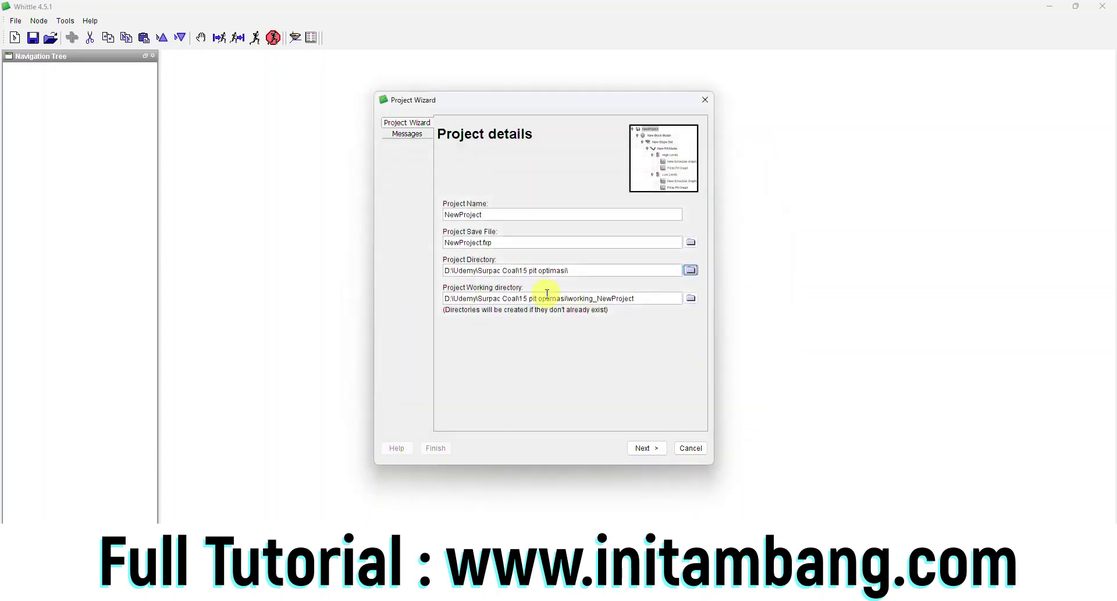
- Name the project pit_optimasi, check the wizard's messages and directory paths, and accept the project details
{"action": "double_click", "coordinate": [497, 214]}
{"action": "type", "text": "pit_optimasi"}
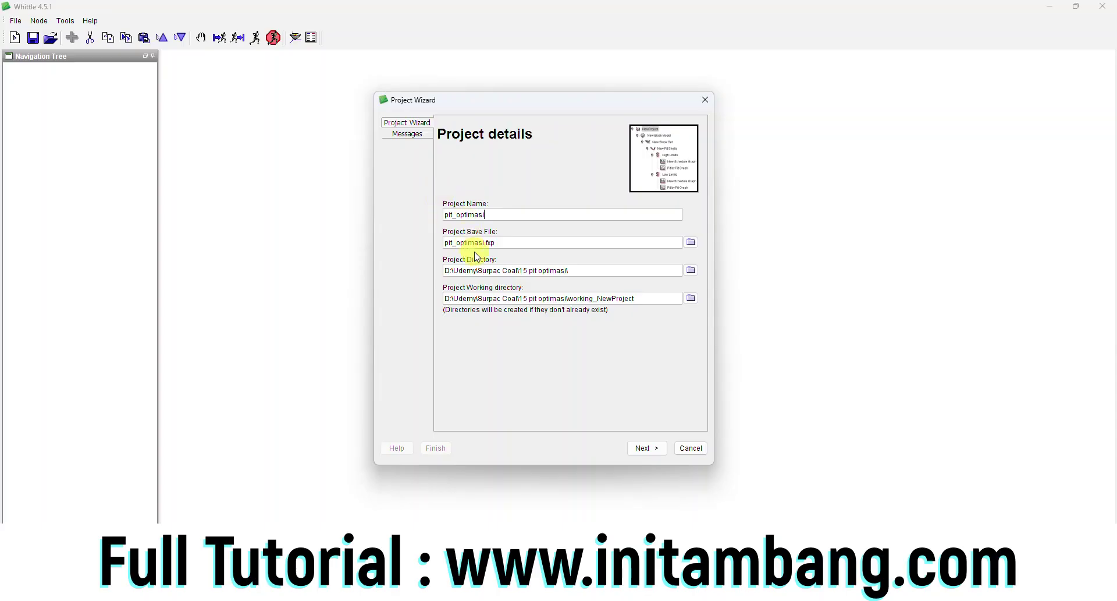
{"action": "left_click", "coordinate": [412, 134]}
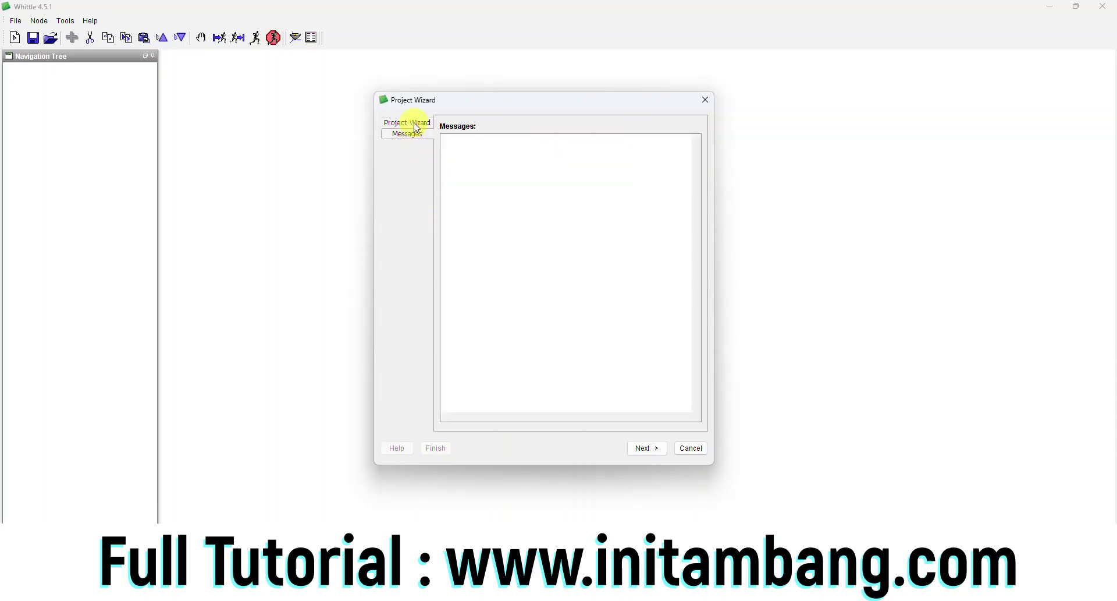
{"action": "left_click", "coordinate": [414, 123]}
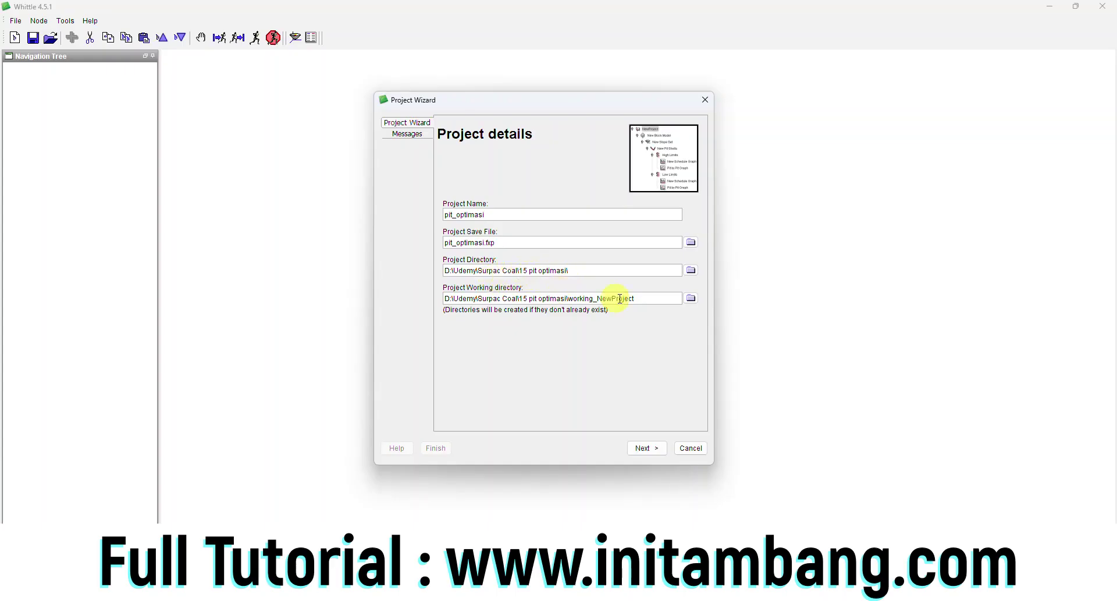
{"action": "left_click", "coordinate": [646, 448]}
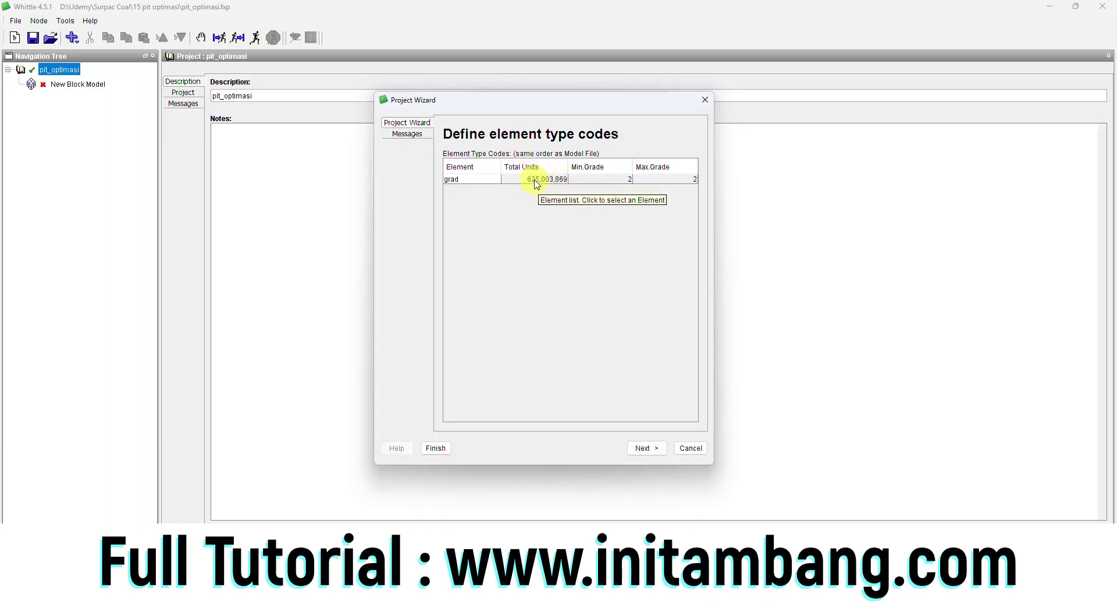
- Accept the grad element type code and the 25 × 25 × 10 block dimensions to finish the project wizard
{"action": "left_click", "coordinate": [647, 447]}
{"action": "left_click", "coordinate": [481, 173]}
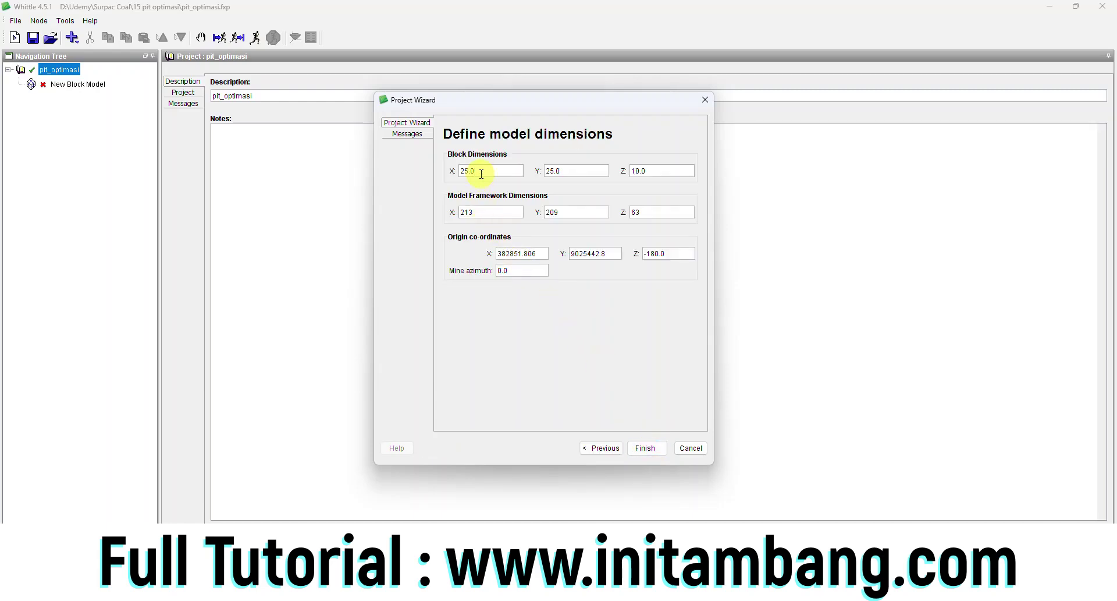
{"action": "double_click", "coordinate": [650, 170]}
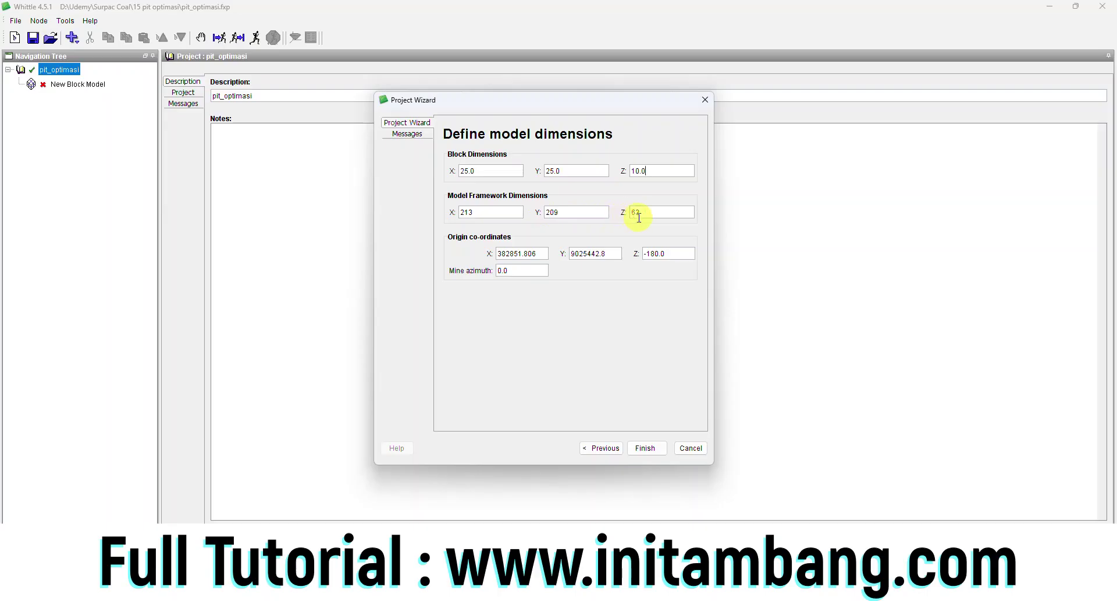
{"action": "left_click", "coordinate": [643, 448]}
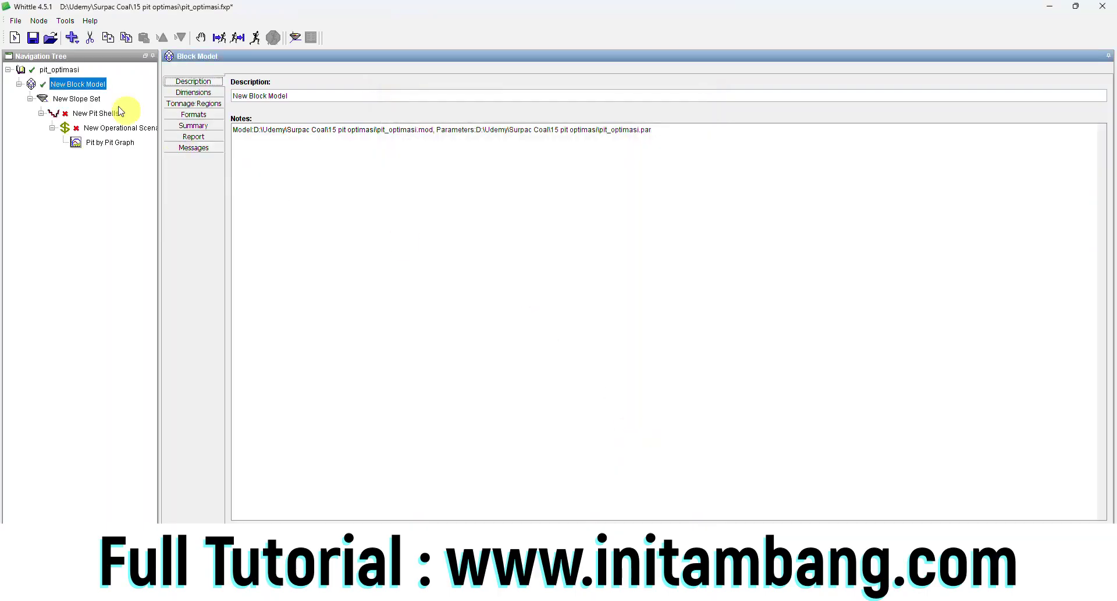
- Check the description, project and message details of the pit_optimasi project node
{"action": "left_click", "coordinate": [64, 70]}
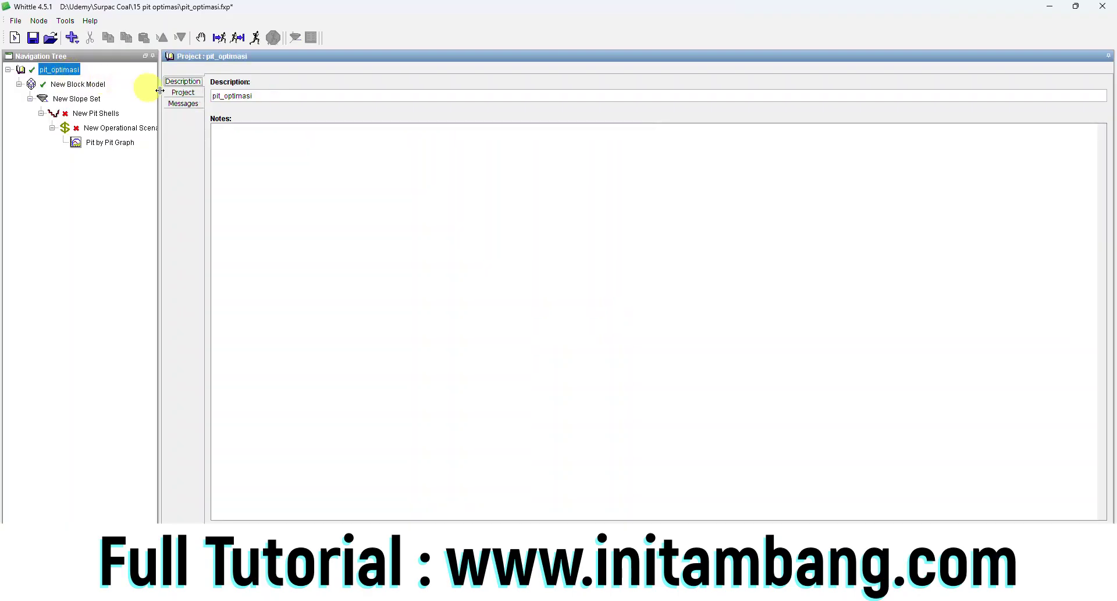
{"action": "left_click", "coordinate": [184, 93]}
{"action": "left_click", "coordinate": [192, 104]}
{"action": "left_click", "coordinate": [184, 81]}
{"action": "left_click", "coordinate": [183, 92]}
{"action": "left_click", "coordinate": [170, 85]}
- Change the block model node's description to Optimasi Block Model
{"action": "left_click", "coordinate": [76, 84]}
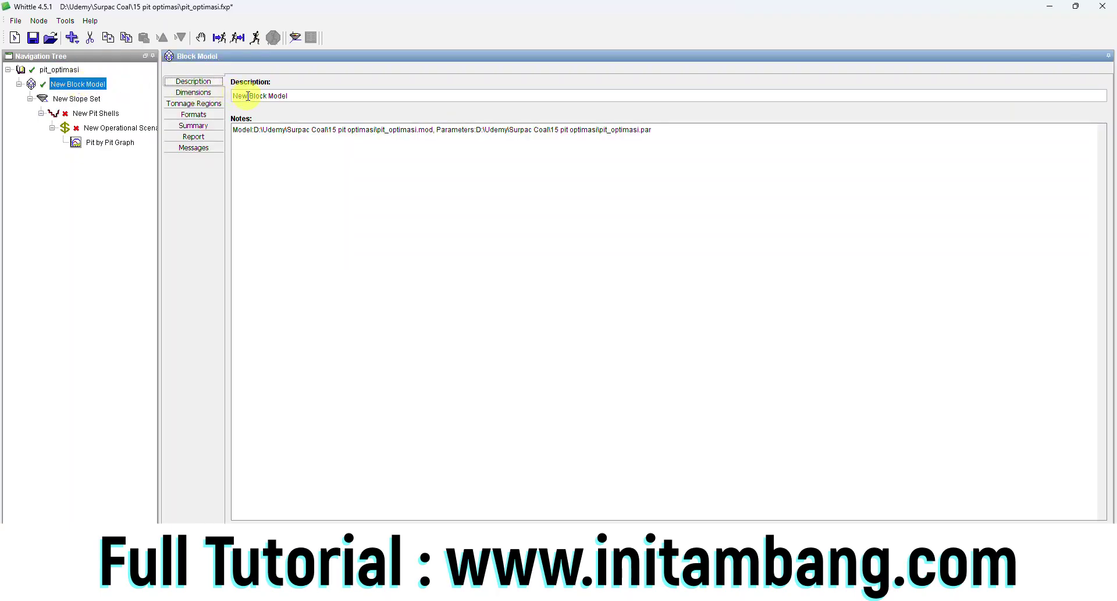
{"action": "left_click_drag", "start_coordinate": [248, 96], "coordinate": [225, 93]}
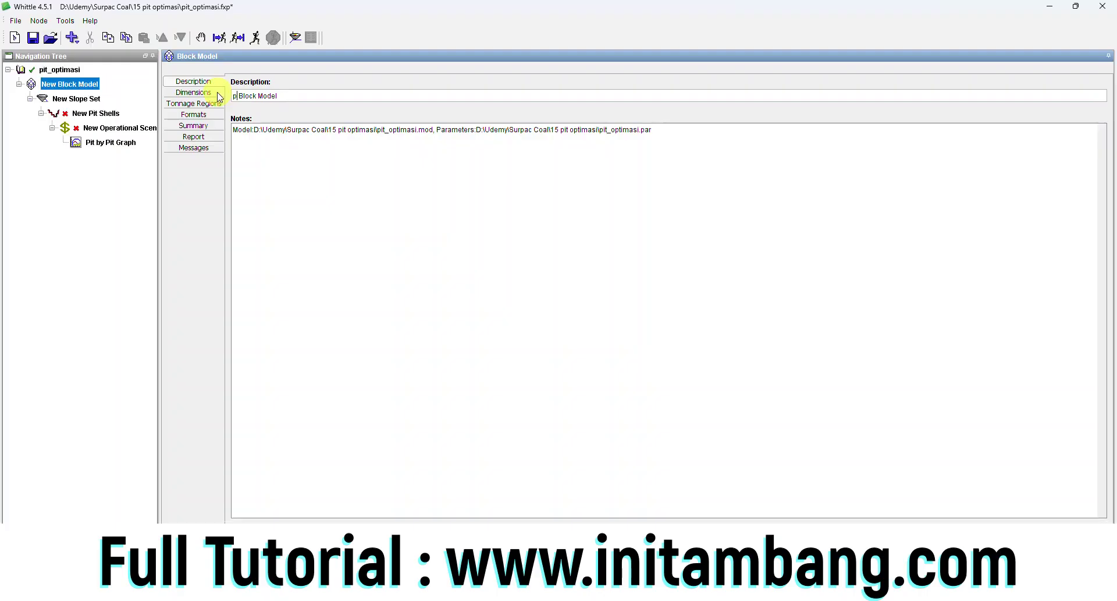
{"action": "type", "text": "pit"}
{"action": "key", "text": "BackSpace"}
{"action": "key", "text": "BackSpace"}
{"action": "key", "text": "BackSpace"}
{"action": "type", "text": "optimasO"}
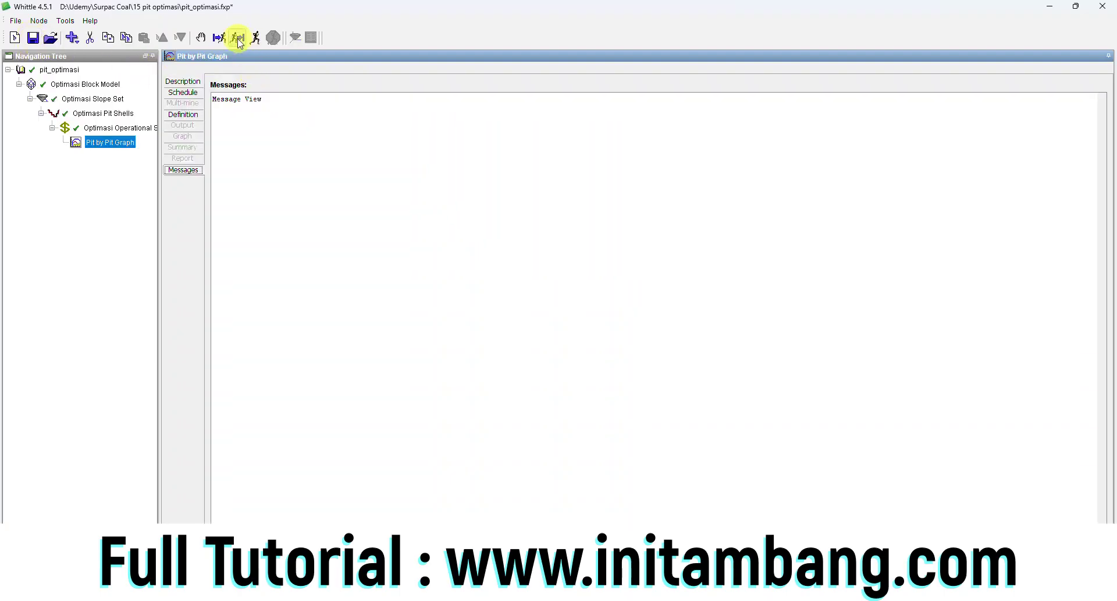
- Run the project to the Pit by Pit Graph node and review its output table
{"action": "left_click", "coordinate": [238, 38]}
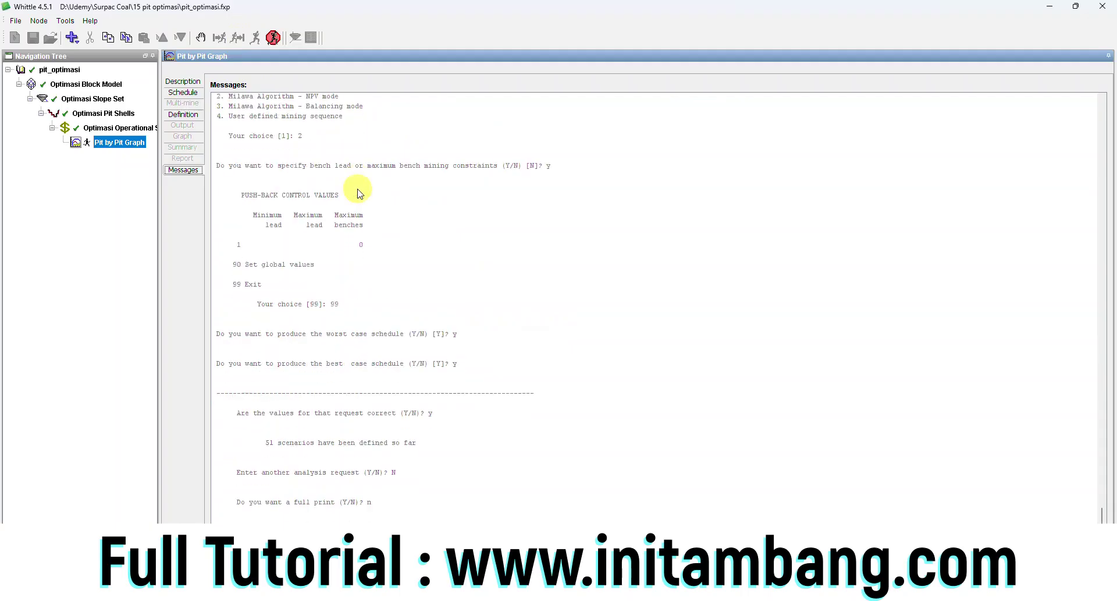
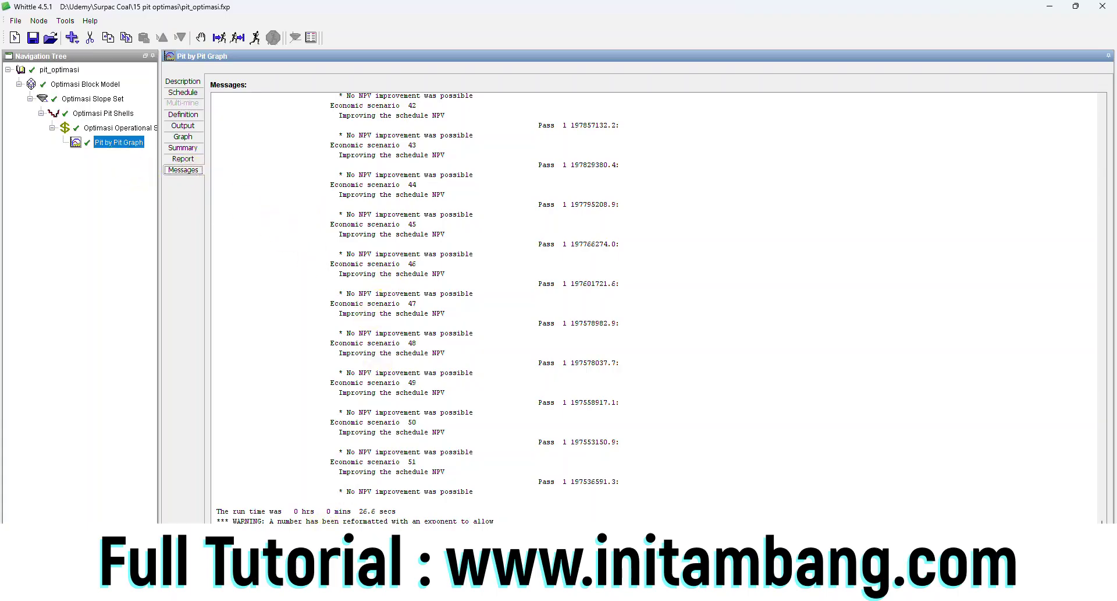
{"action": "left_click", "coordinate": [183, 126]}
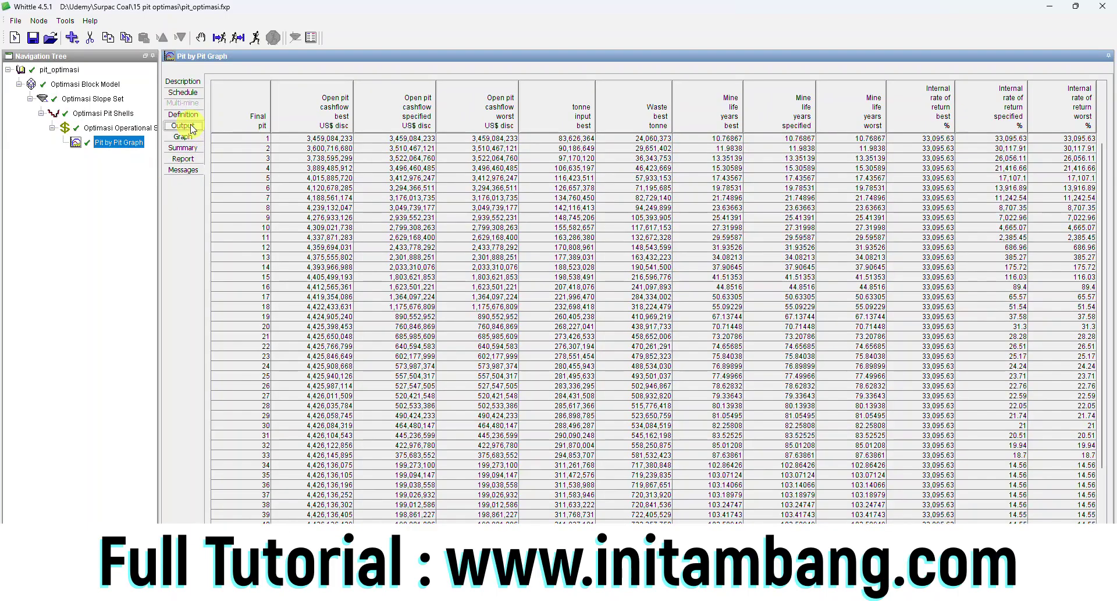
{"action": "scroll", "coordinate": [412, 194], "scroll_direction": "down", "scroll_amount": 3}
{"action": "scroll", "coordinate": [412, 194], "scroll_direction": "up", "scroll_amount": 3}
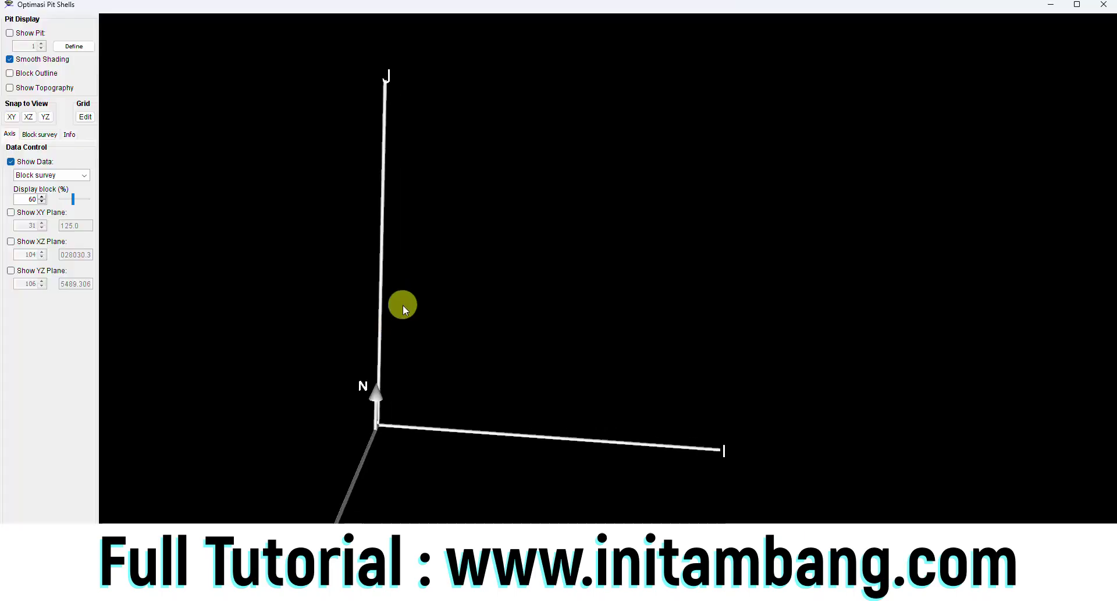
- Show the pit shell in the three-dimensional pit shells view and inspect it from different angles
{"action": "scroll", "coordinate": [400, 291], "scroll_direction": "down", "scroll_amount": 3}
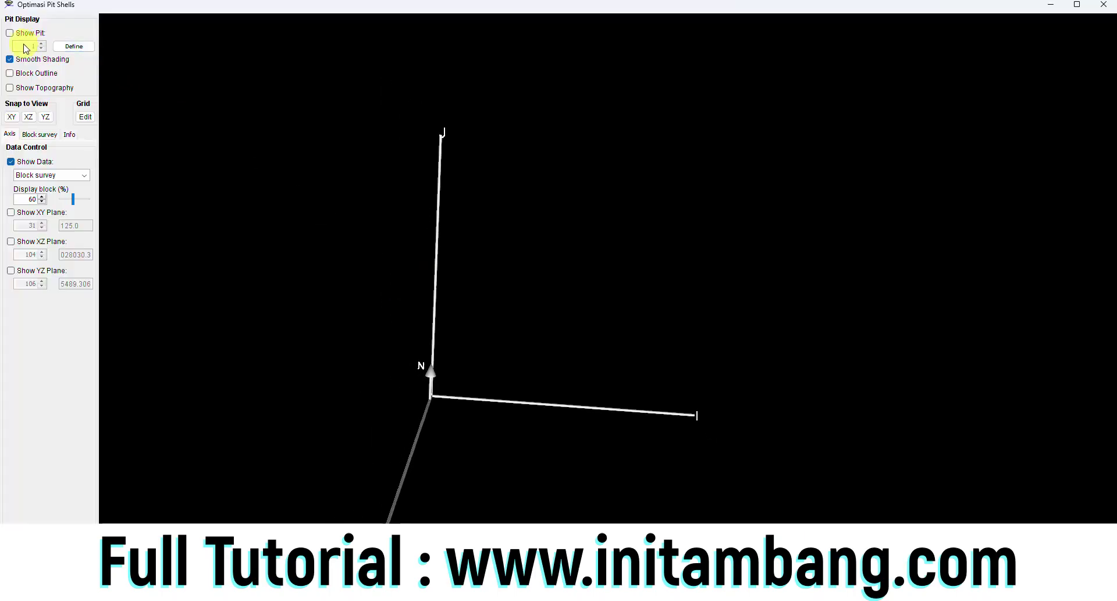
{"action": "left_click", "coordinate": [10, 33]}
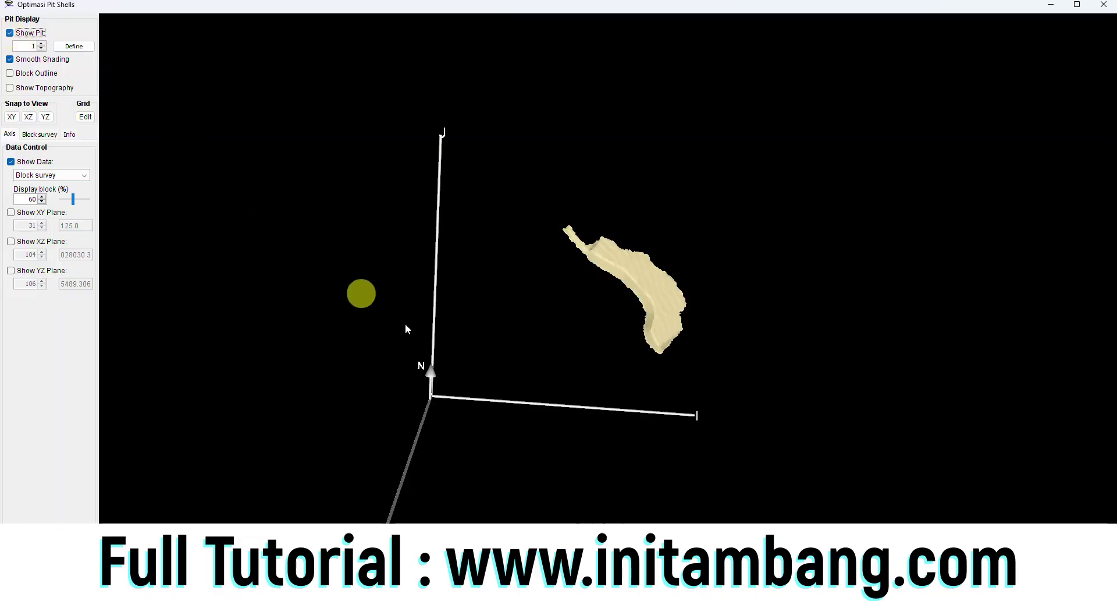
{"action": "left_click_drag", "start_coordinate": [607, 371], "coordinate": [510, 361]}
{"action": "left_click_drag", "start_coordinate": [549, 394], "coordinate": [595, 389]}
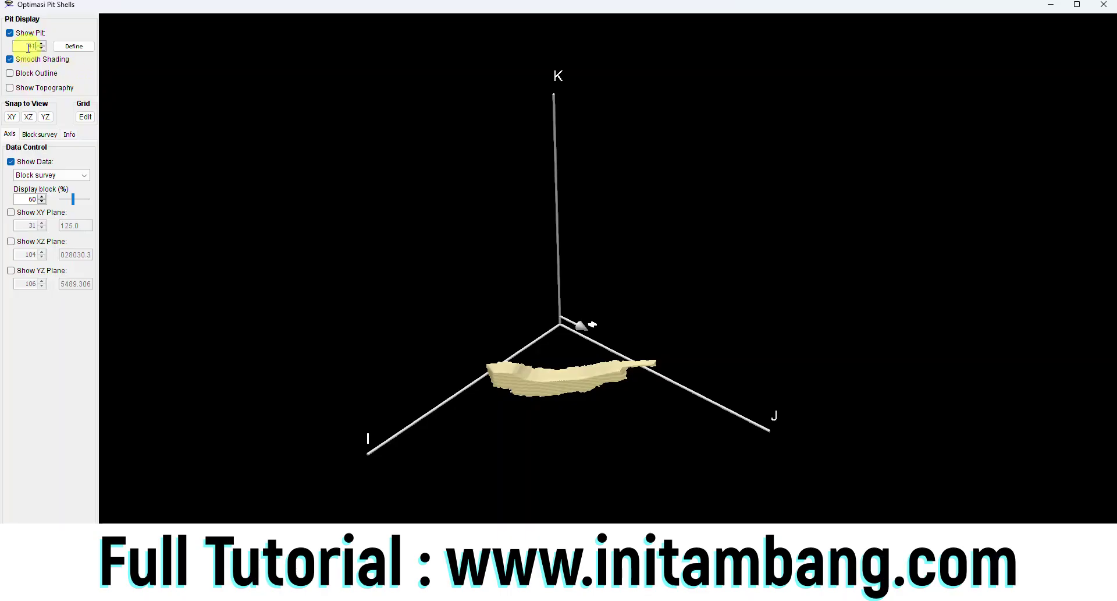
{"action": "key", "text": "Return"}
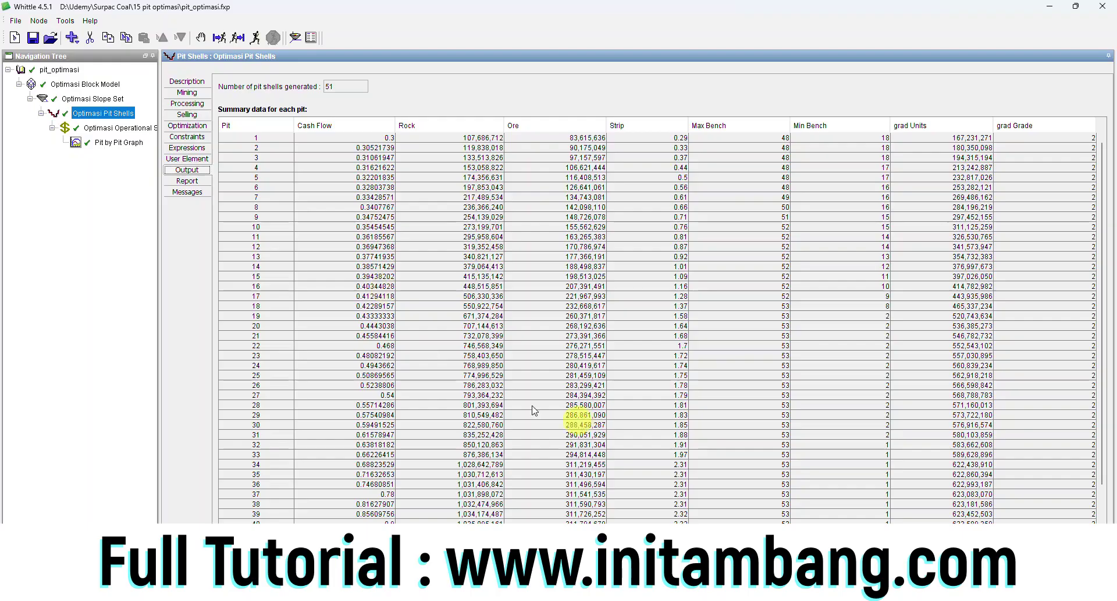
- Compare the pit shells summary with the pit by pit output table and pick out the row of pit 41
{"action": "scroll", "coordinate": [375, 512], "scroll_direction": "down", "scroll_amount": 3}
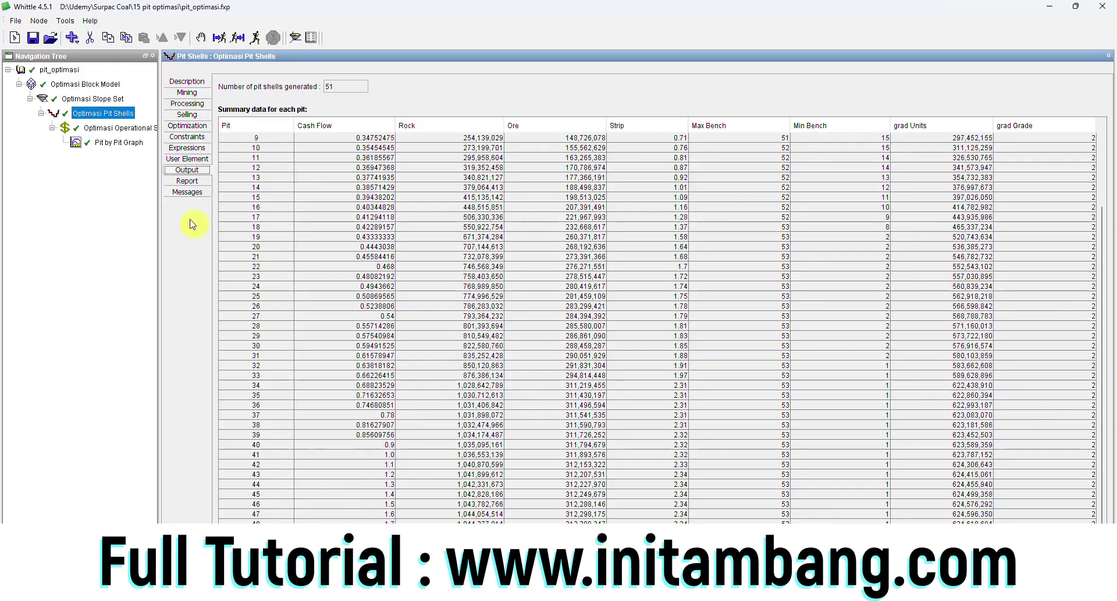
{"action": "left_click", "coordinate": [102, 143]}
{"action": "scroll", "coordinate": [280, 360], "scroll_direction": "down", "scroll_amount": 3}
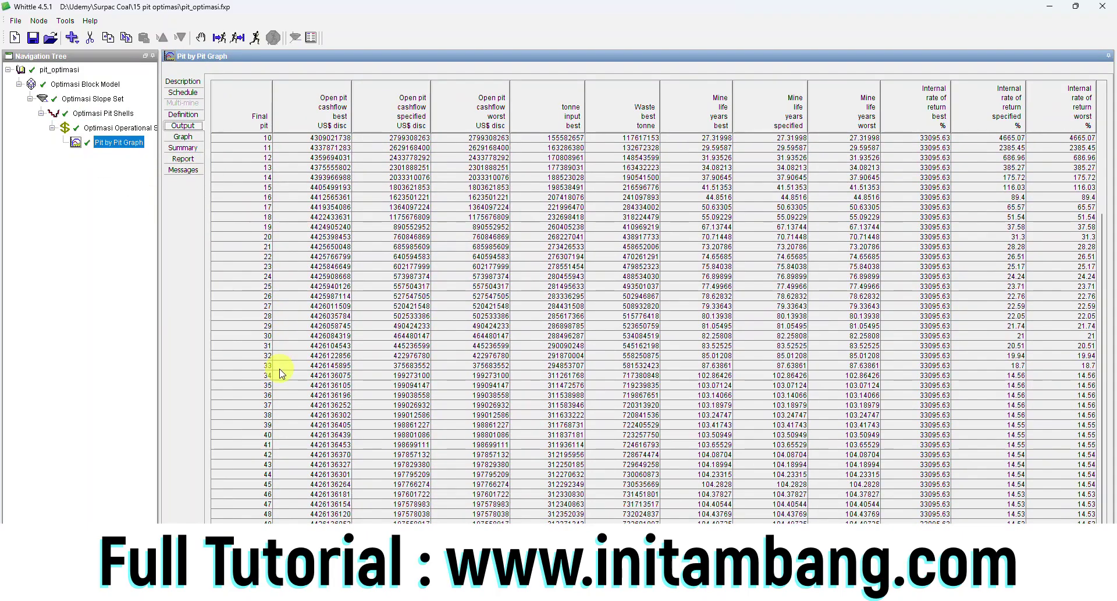
{"action": "left_click", "coordinate": [265, 445]}
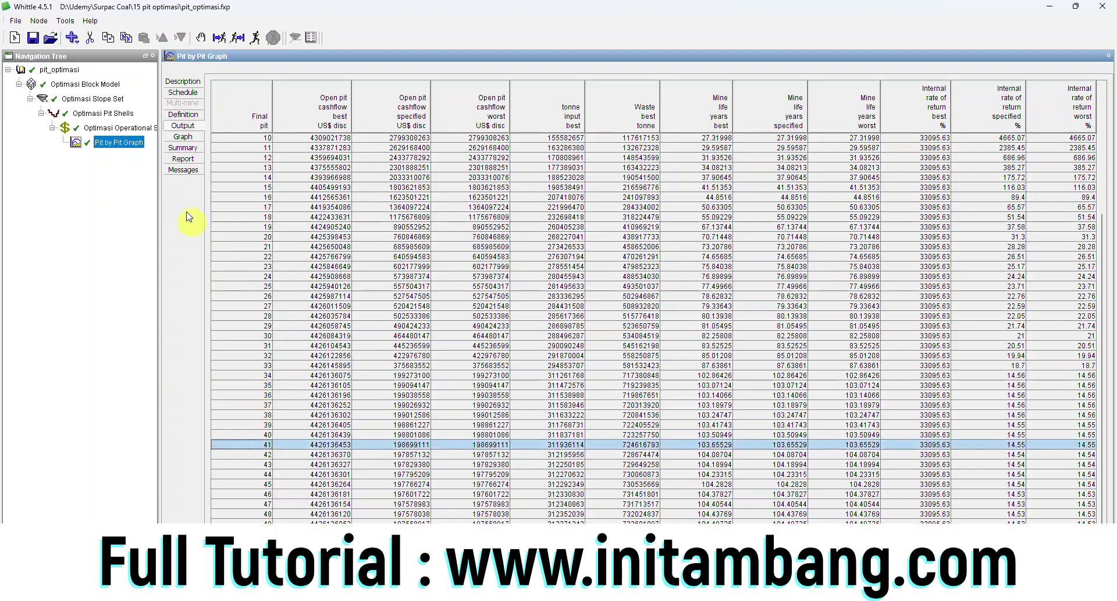
- Export pit shell 41 from Optimasi Pit Shells as a block outline DXF named pit_optimasi_41.dxf in the 15 pit optimasi folder
{"action": "left_click", "coordinate": [98, 114]}
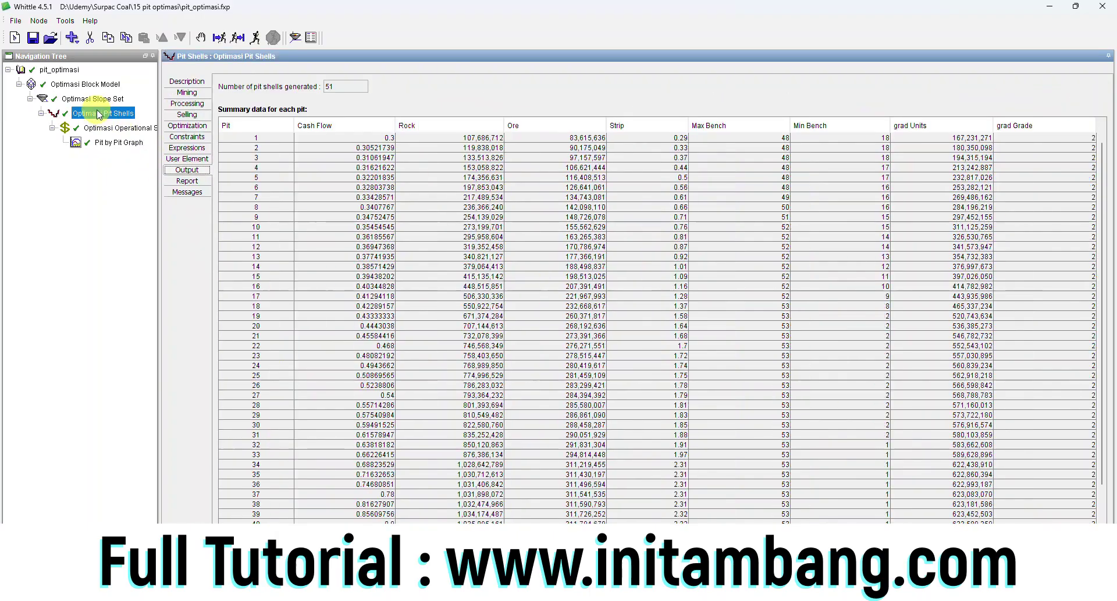
{"action": "right_click", "coordinate": [99, 114]}
{"action": "mouse_move", "coordinate": [135, 150]}
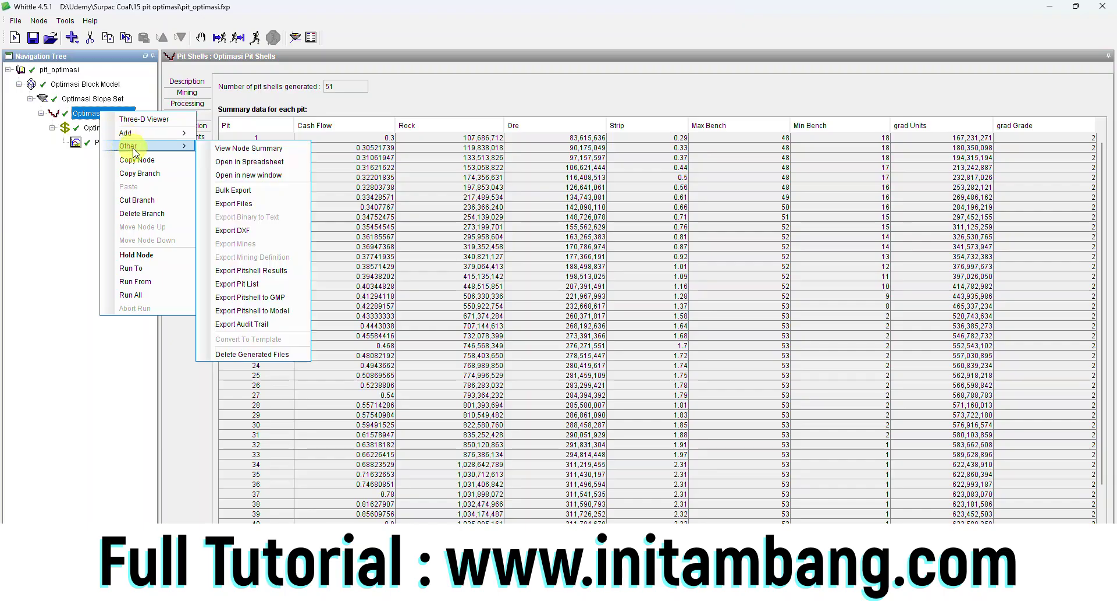
{"action": "left_click", "coordinate": [251, 232]}
{"action": "double_click", "coordinate": [528, 330]}
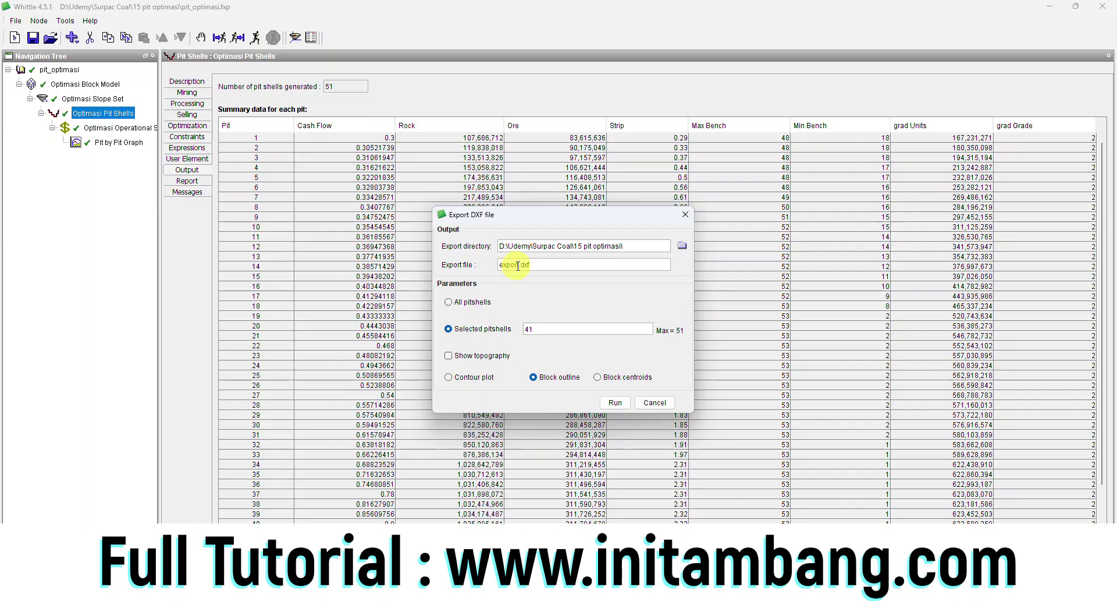
{"action": "left_click_drag", "start_coordinate": [519, 266], "coordinate": [489, 266]}
{"action": "type", "text": "pit_optimasi_41"}
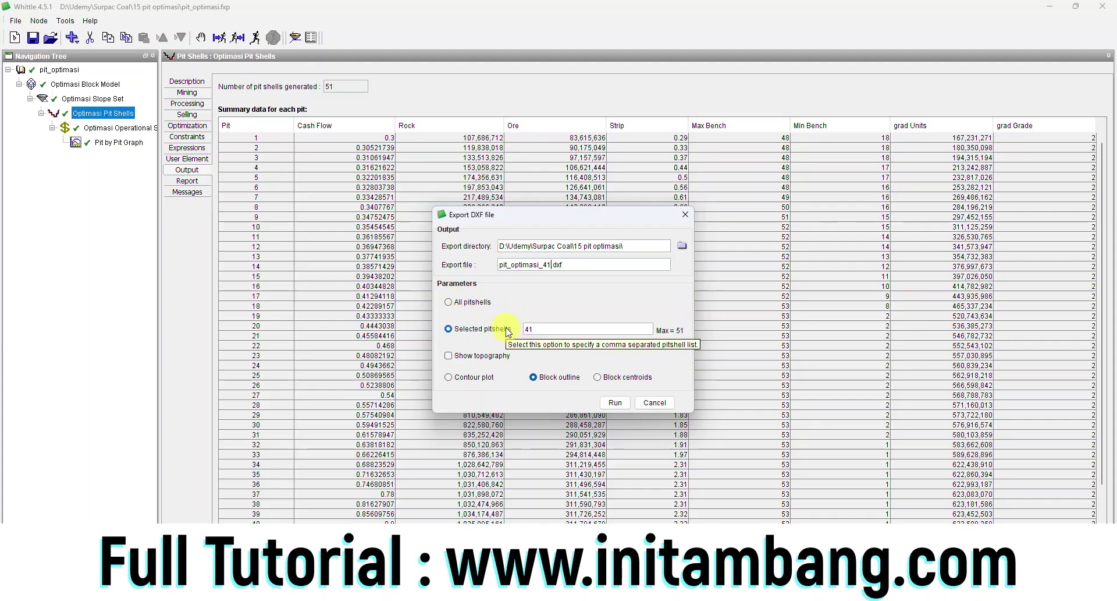
{"action": "left_click", "coordinate": [526, 328]}
{"action": "type", "text": "41"}
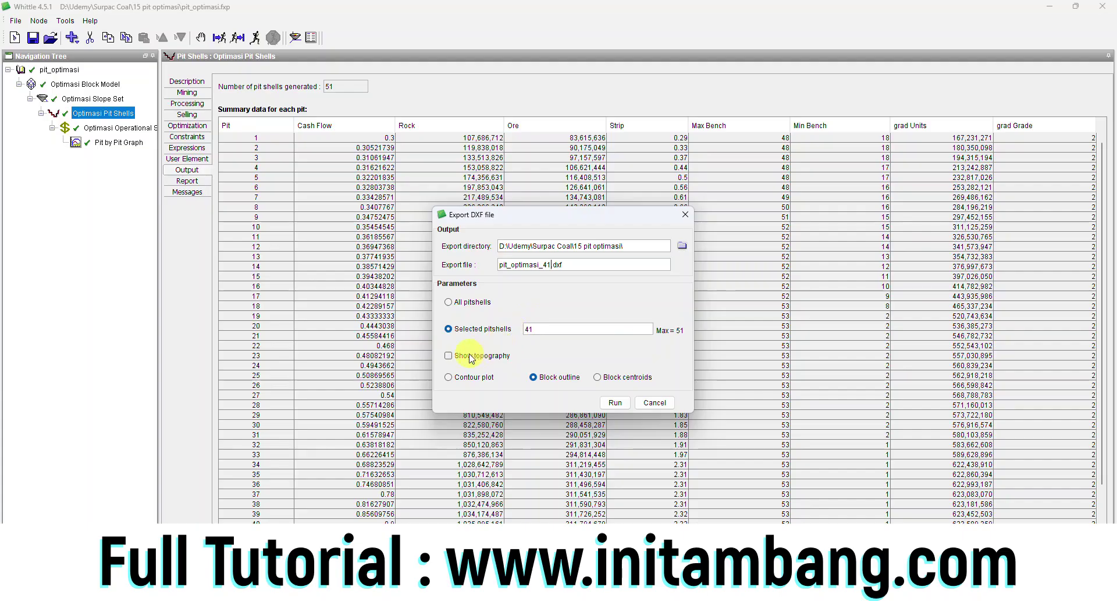
{"action": "left_click", "coordinate": [527, 329]}
{"action": "left_click", "coordinate": [616, 402]}
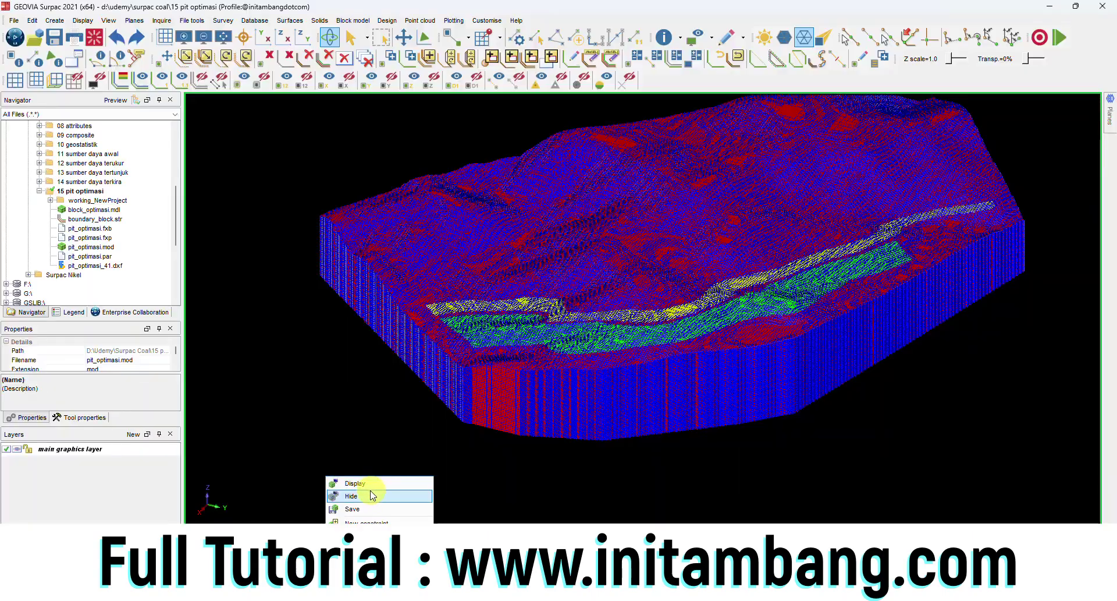
- Switch to Surpac, hide the displayed block model and open pit_optimasi_41.dxf from the 15 pit optimasi folder
{"action": "left_click", "coordinate": [365, 494]}
{"action": "left_click", "coordinate": [245, 291]}
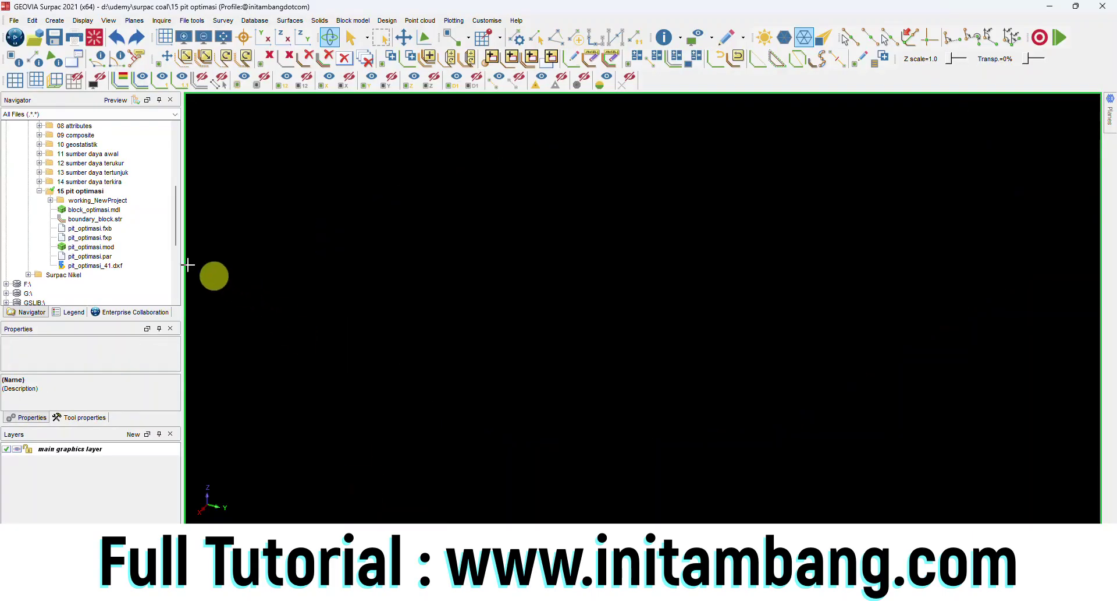
{"action": "left_click", "coordinate": [98, 267]}
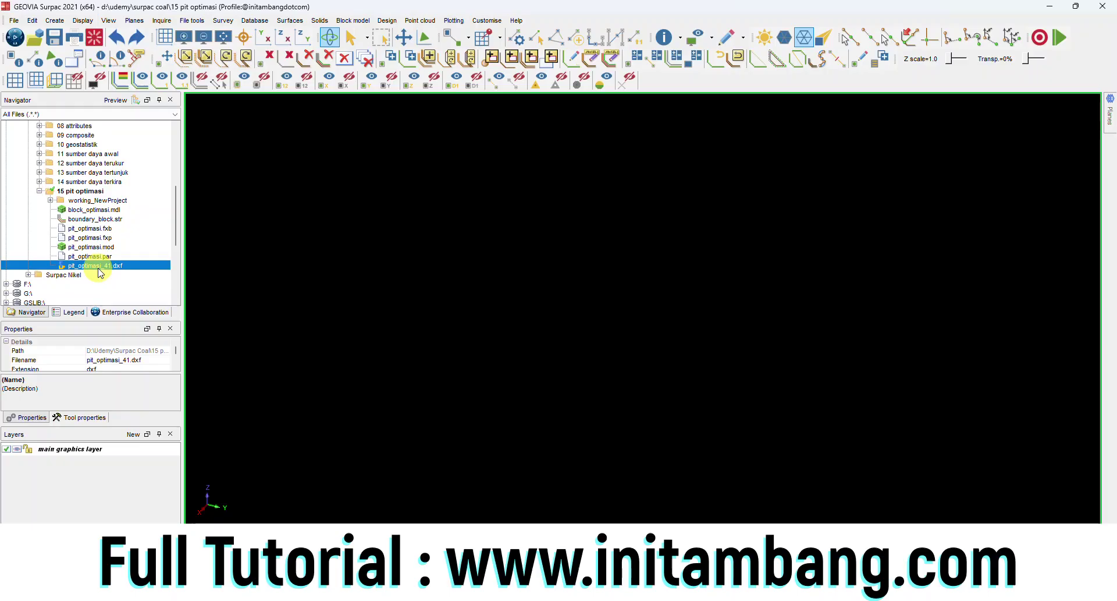
{"action": "right_click", "coordinate": [104, 266]}
{"action": "left_click", "coordinate": [143, 235]}
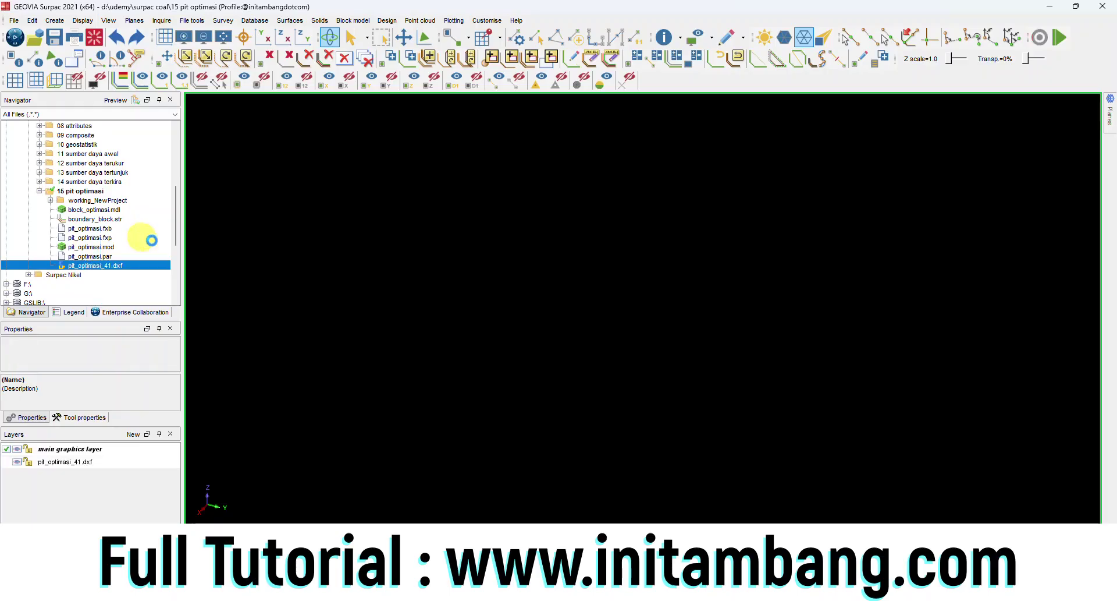
{"action": "left_click_drag", "start_coordinate": [621, 339], "coordinate": [666, 324]}
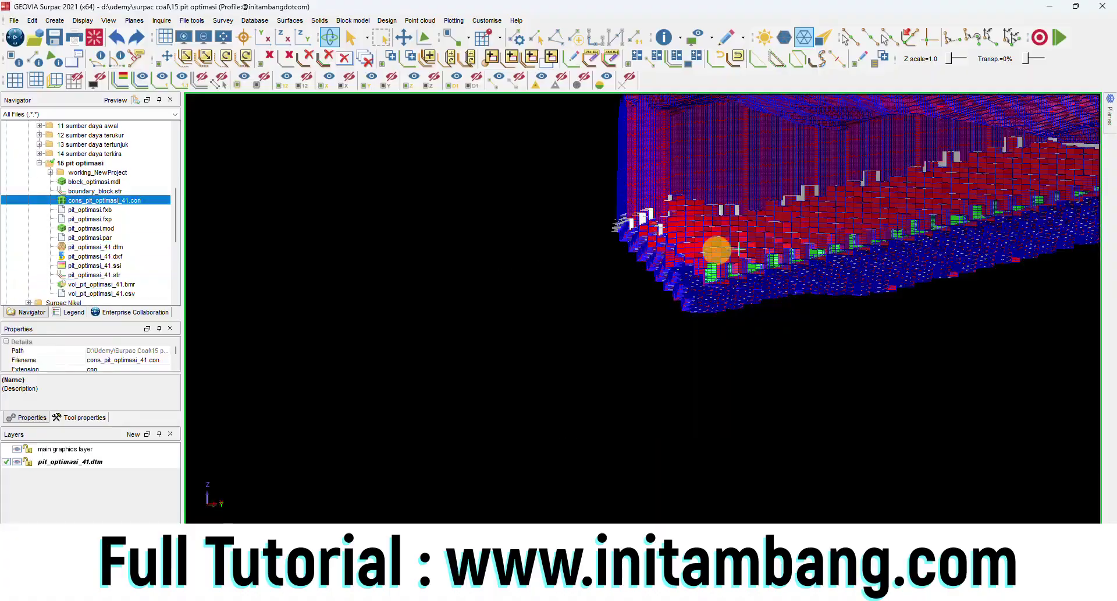
- Inspect the displayed block model along the pit_optimasi_41 pit from different angles
{"action": "left_click_drag", "start_coordinate": [759, 241], "coordinate": [701, 264]}
{"action": "scroll", "coordinate": [696, 269], "scroll_direction": "down", "scroll_amount": 5}
{"action": "mouse_move", "coordinate": [723, 325]}
{"action": "left_mouse_down"}
{"action": "mouse_move", "coordinate": [729, 334]}
{"action": "mouse_move", "coordinate": [709, 329]}
{"action": "left_mouse_up"}
{"action": "left_click_drag", "start_coordinate": [685, 337], "coordinate": [685, 337]}
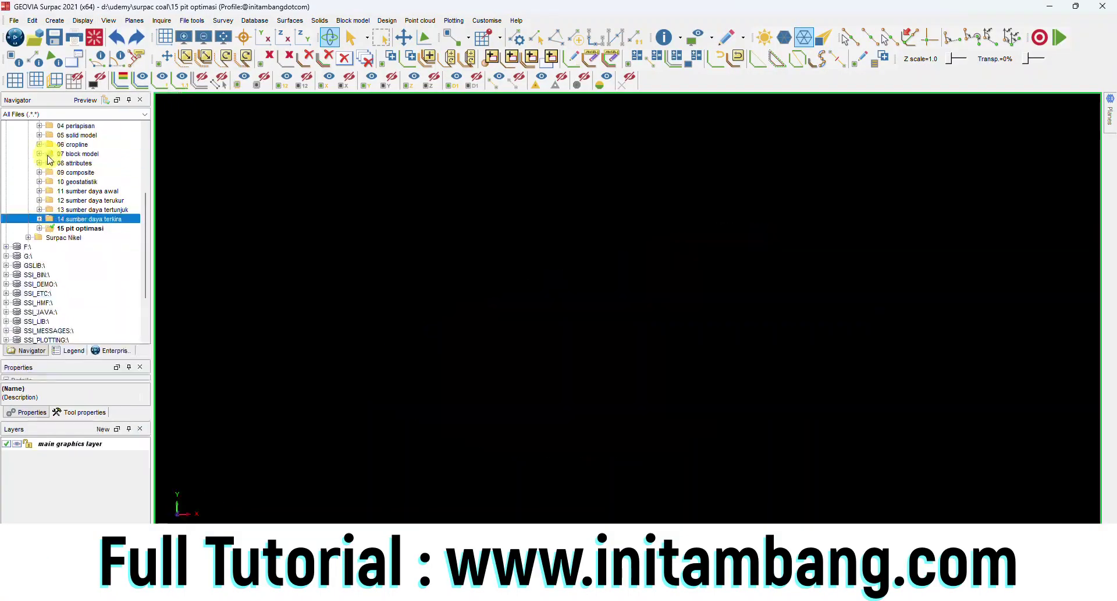
- Create a folder named 16 pit design inside Surpac Coal and set it as the work directory
{"action": "scroll", "coordinate": [70, 233], "scroll_direction": "up", "scroll_amount": 3}
{"action": "left_click", "coordinate": [68, 144]}
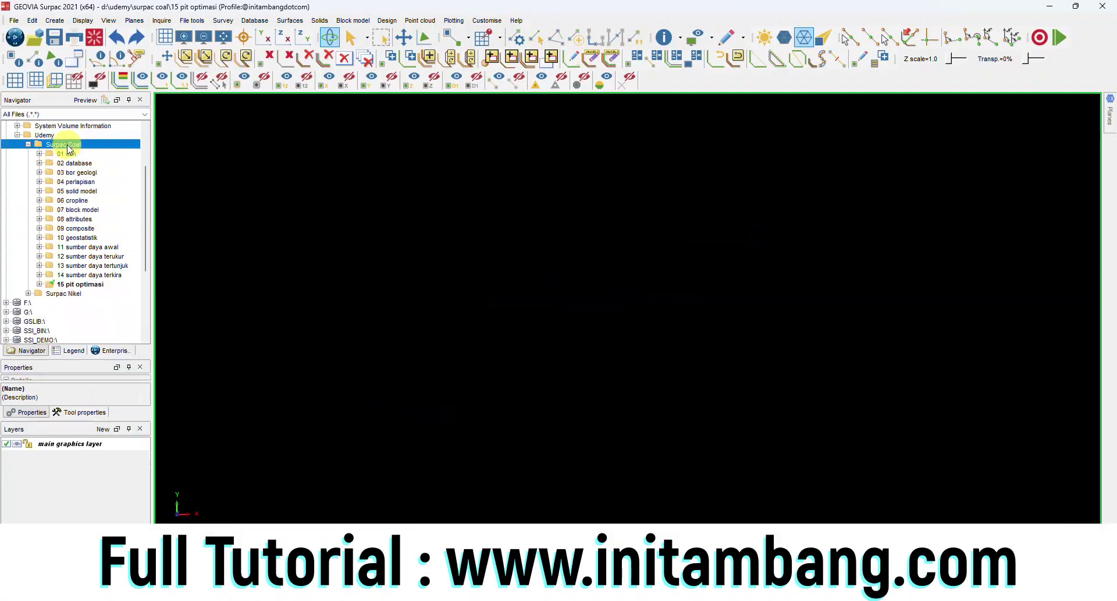
{"action": "right_click", "coordinate": [69, 145]}
{"action": "left_click", "coordinate": [103, 178]}
{"action": "type", "text": "16 pit desain"}
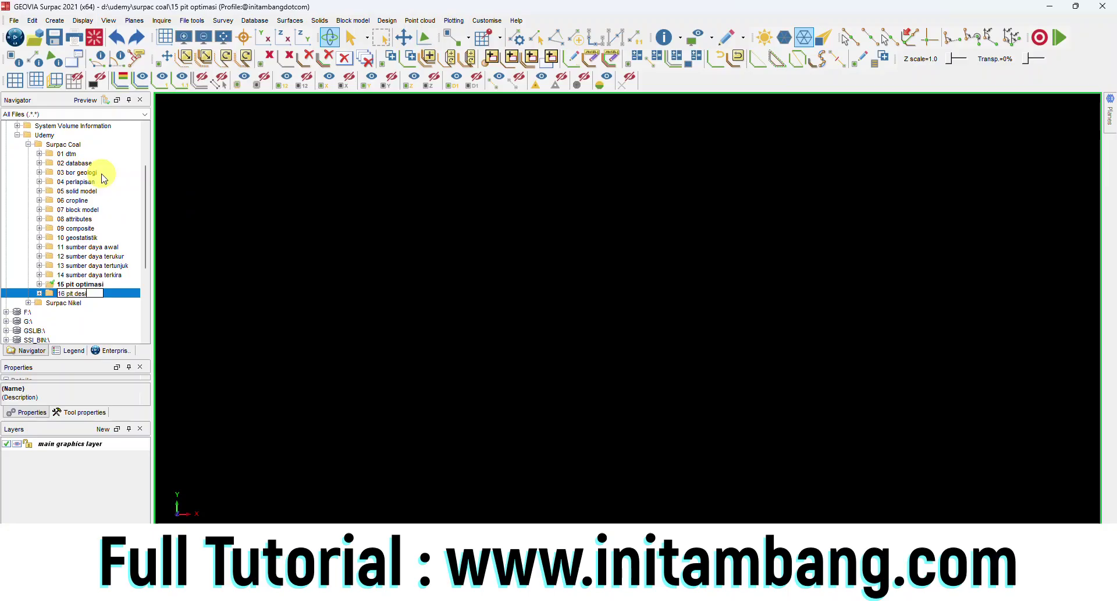
{"action": "left_click", "coordinate": [81, 293]}
{"action": "right_click", "coordinate": [82, 293]}
{"action": "left_click", "coordinate": [99, 289]}
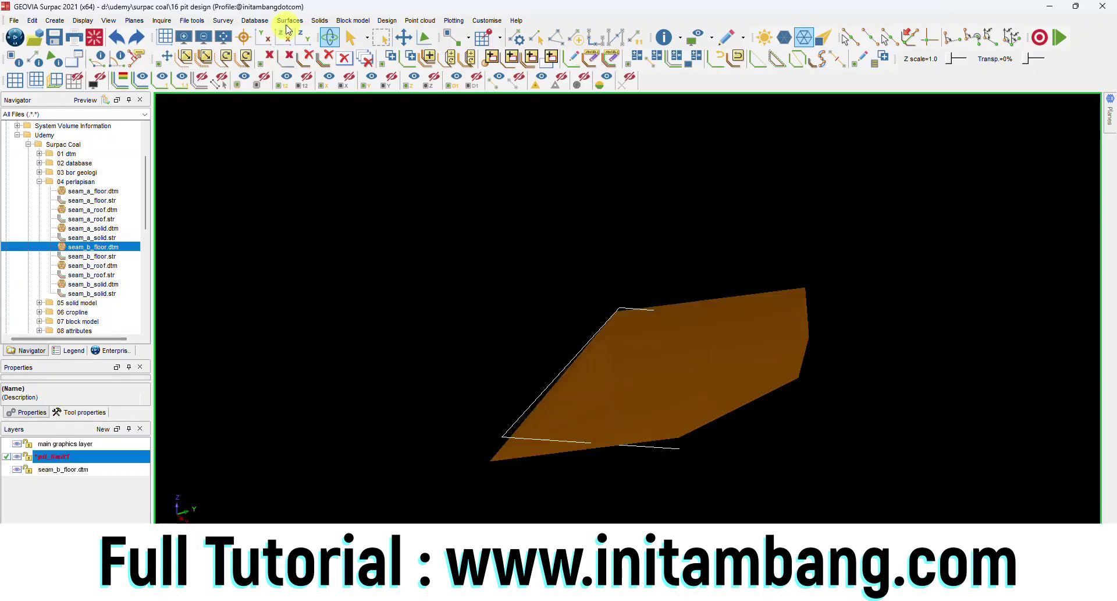
- Drape the pit limit string over seam_b_floor.dtm, using object 1 and trisolation 1 with new points interpolated
{"action": "left_click", "coordinate": [290, 20]}
{"action": "left_click", "coordinate": [320, 112]}
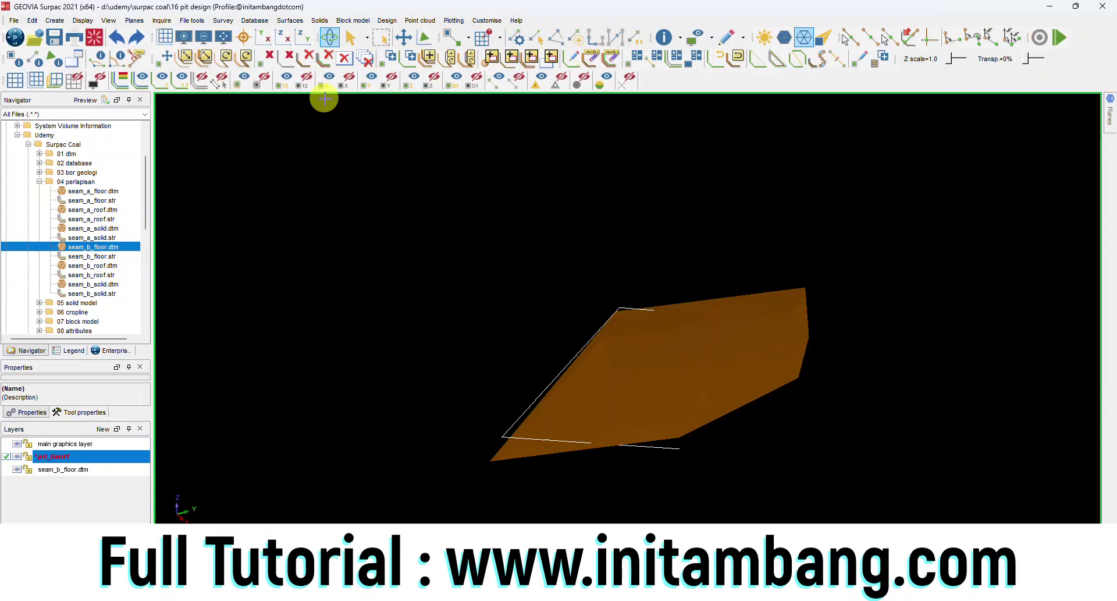
{"action": "left_click", "coordinate": [504, 433]}
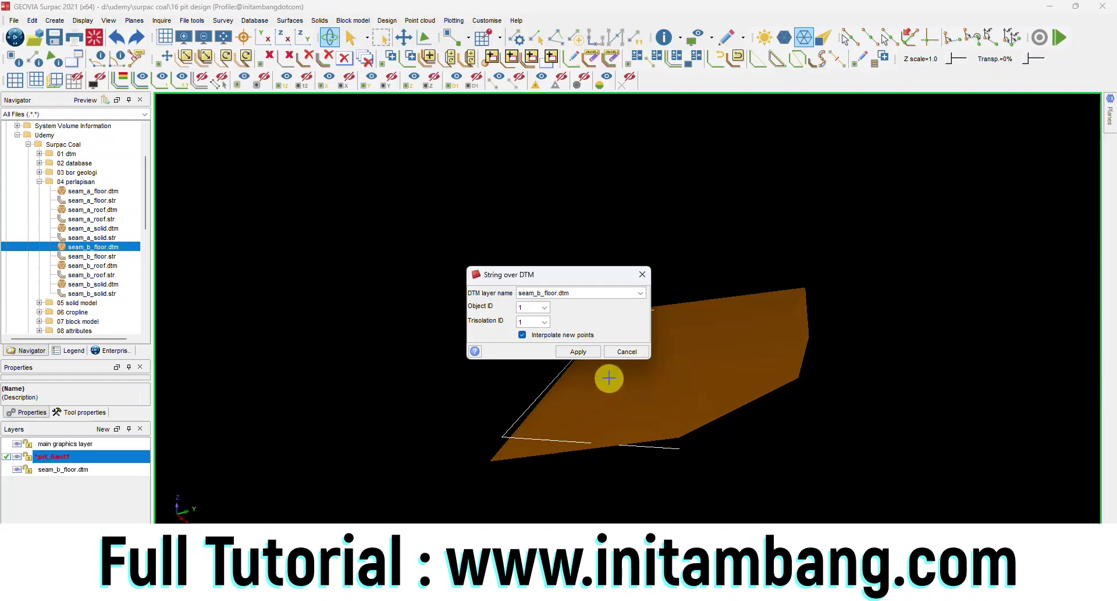
{"action": "left_click", "coordinate": [582, 351]}
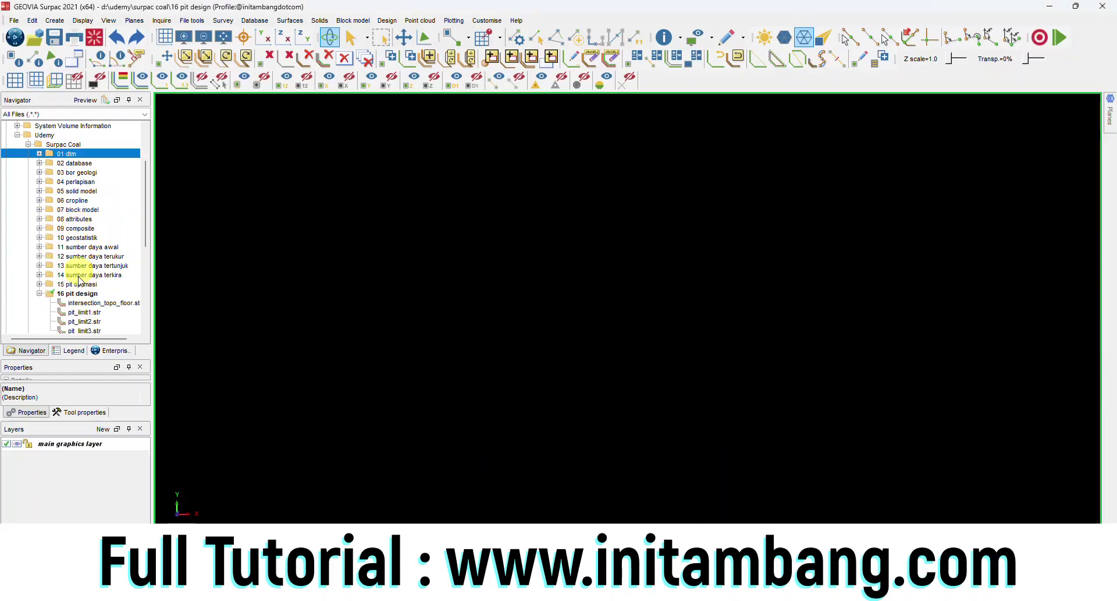
- Open pit_limit3.str from the 16 pit design folder
{"action": "scroll", "coordinate": [78, 292], "scroll_direction": "down", "scroll_amount": 1}
{"action": "left_click", "coordinate": [82, 302]}
{"action": "right_click", "coordinate": [82, 302]}
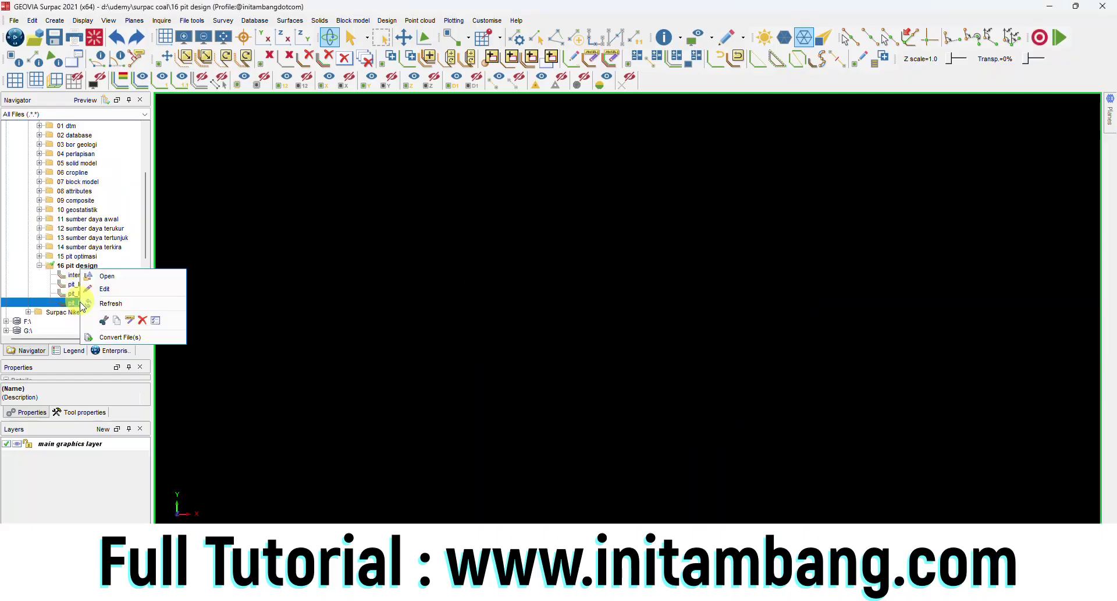
{"action": "left_click", "coordinate": [103, 275]}
{"action": "scroll", "coordinate": [638, 396], "scroll_direction": "down", "scroll_amount": 4}
{"action": "scroll", "coordinate": [650, 428], "scroll_direction": "up", "scroll_amount": 3}
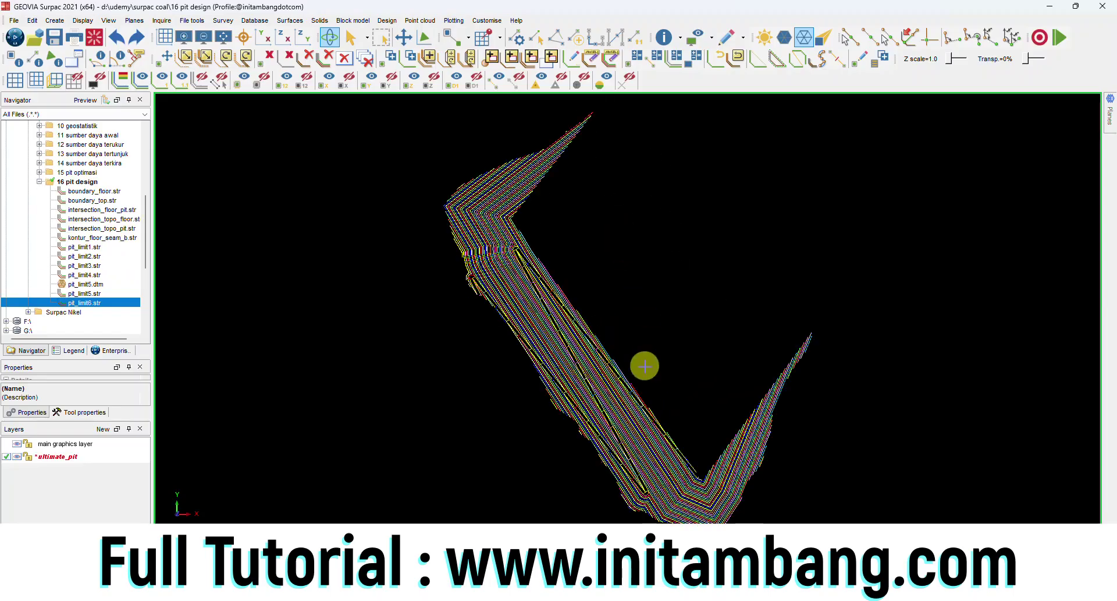
- Open kontur_floor_seam_b.str together with the ultimate_pit strings and view the combined pit and seam floor contours
{"action": "left_click", "coordinate": [87, 238]}
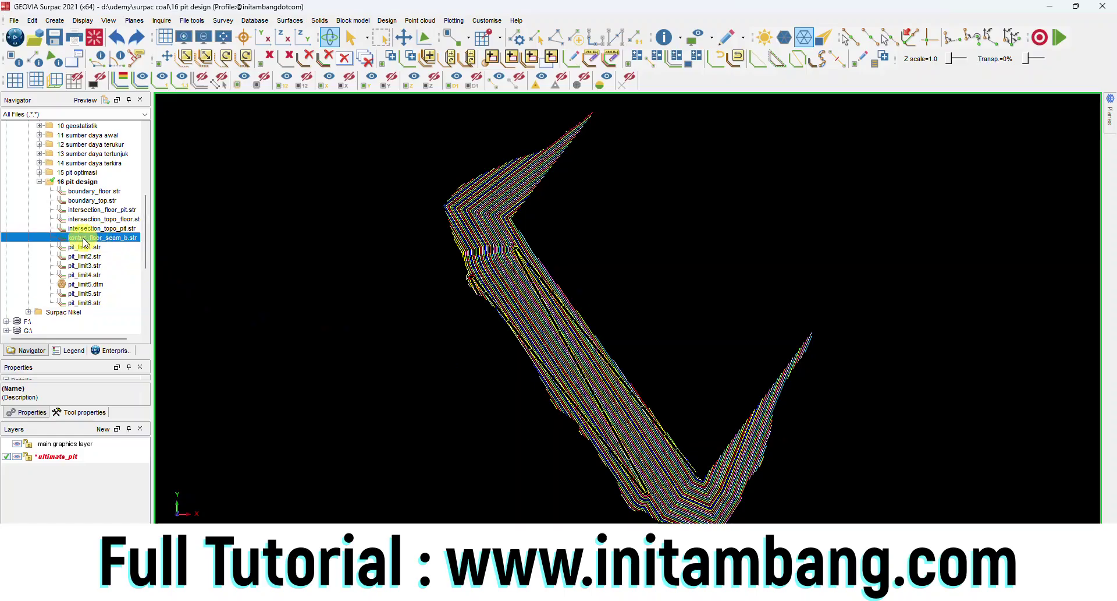
{"action": "left_click_drag", "start_coordinate": [80, 242], "coordinate": [673, 276]}
{"action": "left_click_drag", "start_coordinate": [678, 334], "coordinate": [624, 201]}
{"action": "mouse_move", "coordinate": [733, 262]}
{"action": "left_mouse_down"}
{"action": "mouse_move", "coordinate": [668, 259]}
{"action": "mouse_move", "coordinate": [721, 254]}
{"action": "left_mouse_up"}
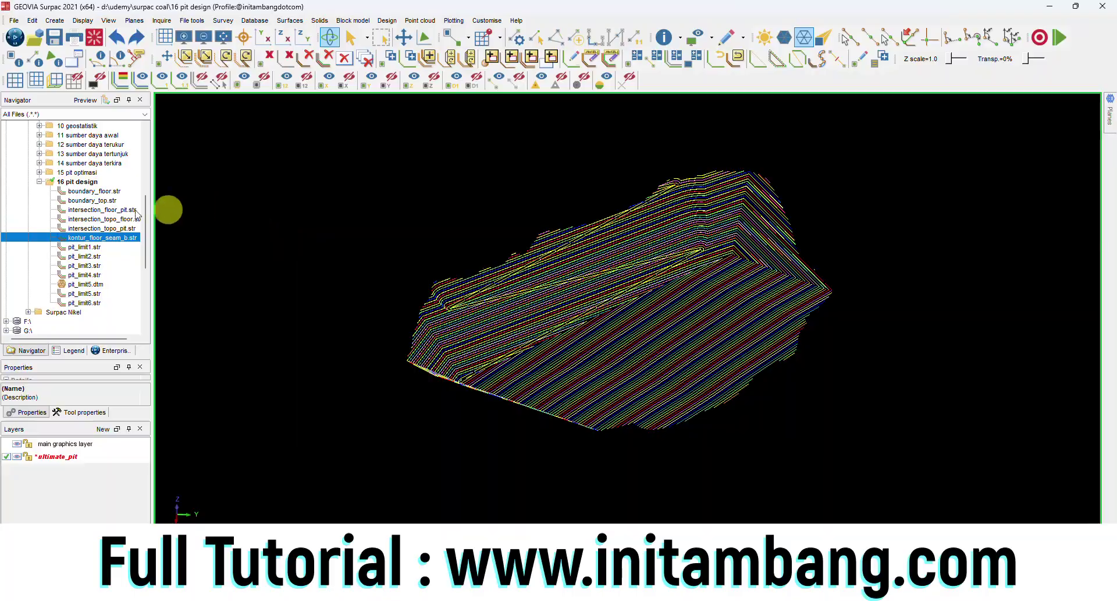
- Open boundary_top.str and boundary_floor.str from the 16 pit design folder and view them from different angles
{"action": "left_click", "coordinate": [107, 201]}
{"action": "left_click_drag", "start_coordinate": [92, 202], "coordinate": [623, 227]}
{"action": "left_click_drag", "start_coordinate": [682, 351], "coordinate": [250, 276]}
{"action": "left_click_drag", "start_coordinate": [97, 191], "coordinate": [630, 245]}
{"action": "mouse_move", "coordinate": [690, 307]}
{"action": "left_mouse_down"}
{"action": "mouse_move", "coordinate": [673, 356]}
{"action": "mouse_move", "coordinate": [534, 327]}
{"action": "left_mouse_up"}
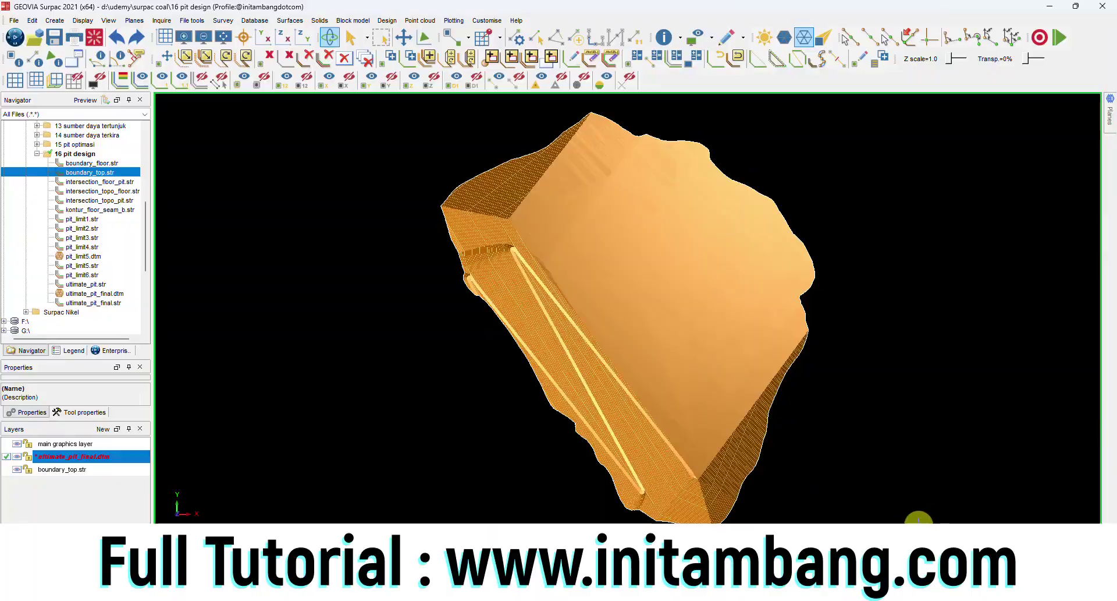
- Inspect ultimate_pit_final.dtm in 3D, on its own and together with topography.dtm
{"action": "mouse_move", "coordinate": [692, 395]}
{"action": "left_mouse_down"}
{"action": "mouse_move", "coordinate": [543, 367]}
{"action": "mouse_move", "coordinate": [597, 309]}
{"action": "left_mouse_up"}
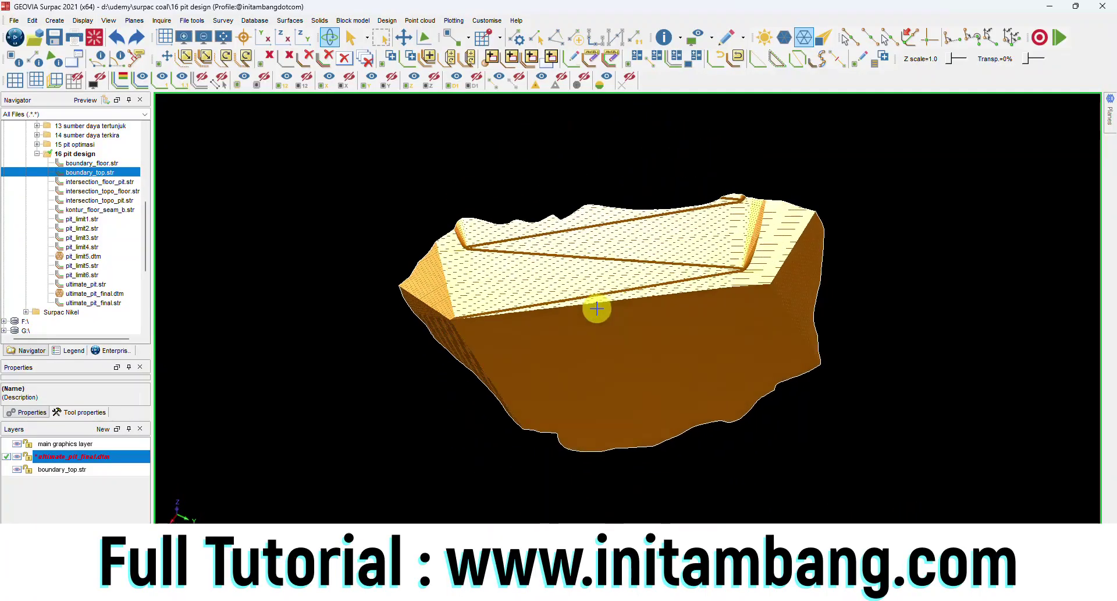
{"action": "scroll", "coordinate": [597, 246], "scroll_direction": "up", "scroll_amount": 5}
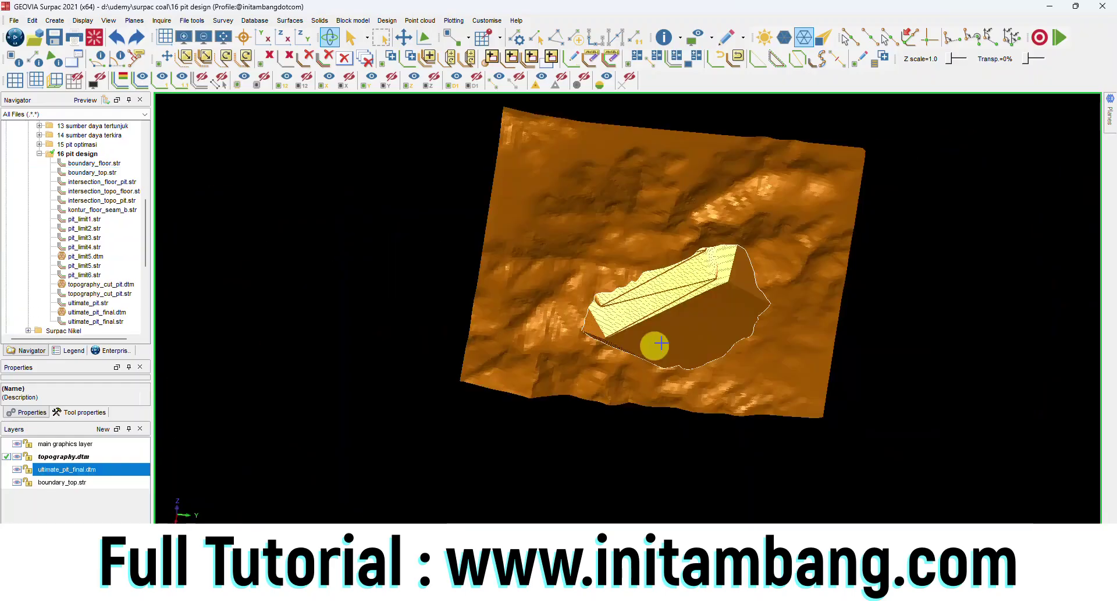
{"action": "left_click_drag", "start_coordinate": [654, 344], "coordinate": [656, 289]}
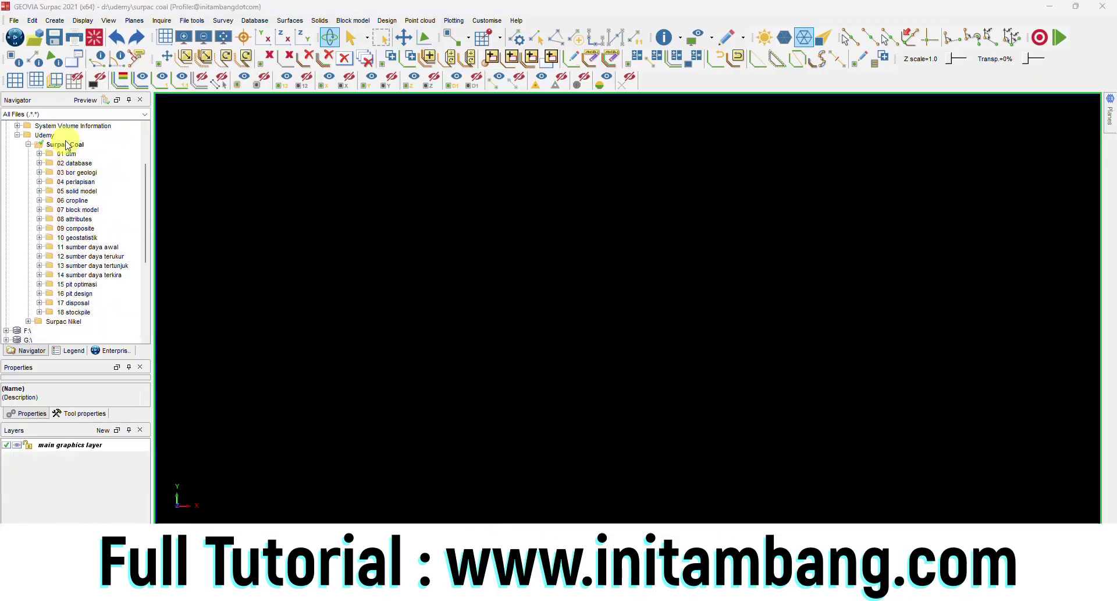
- Create a folder named 19 jalan hauling inside Surpac Coal and set it as the work directory
{"action": "right_click", "coordinate": [67, 145]}
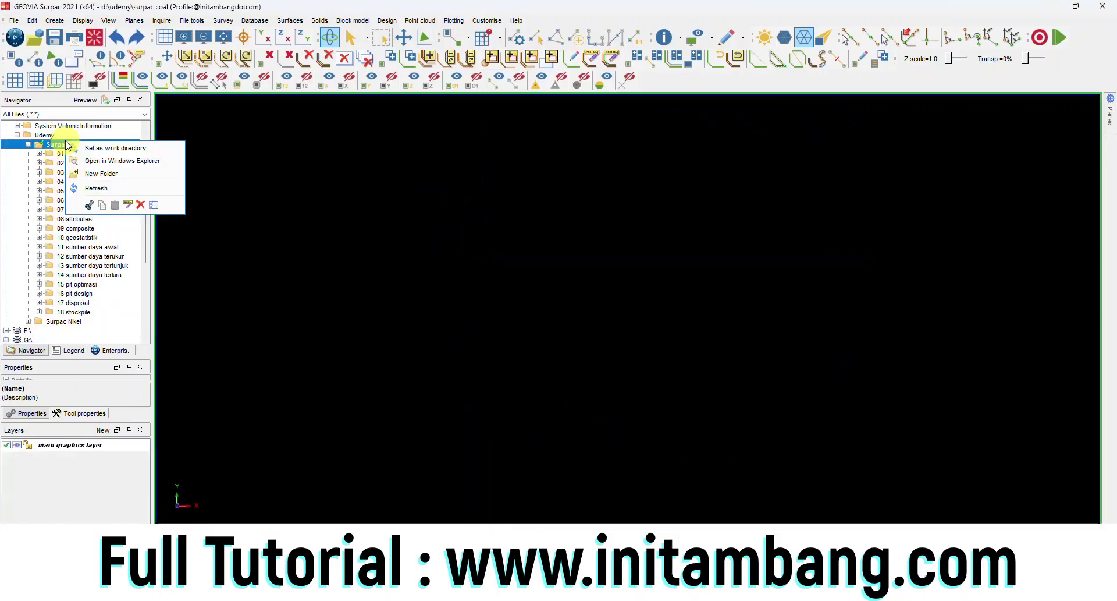
{"action": "left_click", "coordinate": [95, 175]}
{"action": "type", "text": "19 jalan hauling"}
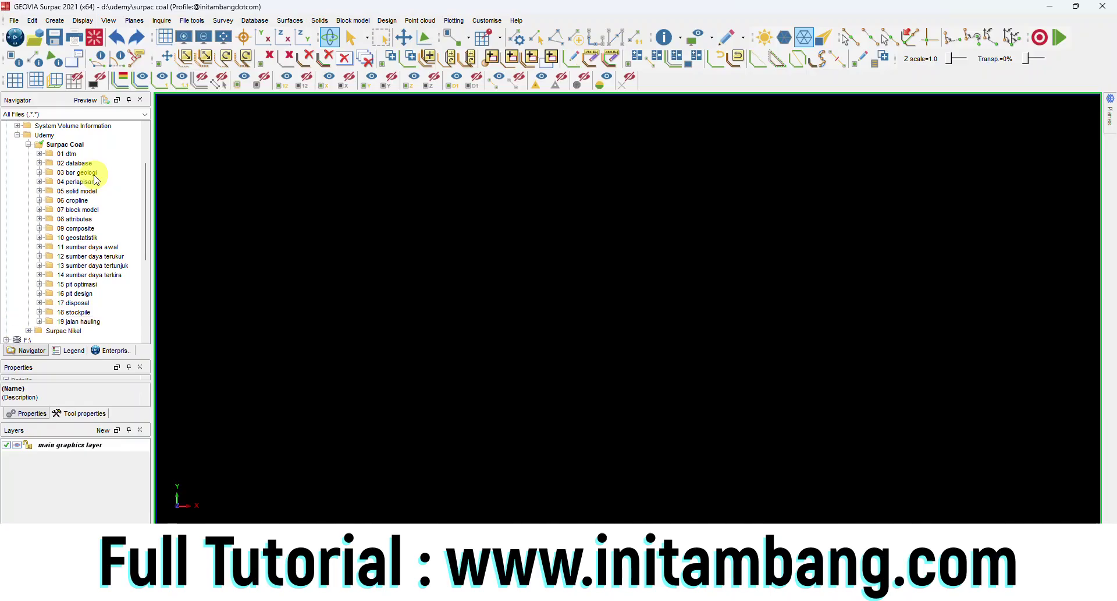
{"action": "scroll", "coordinate": [110, 238], "scroll_direction": "down", "scroll_amount": 1}
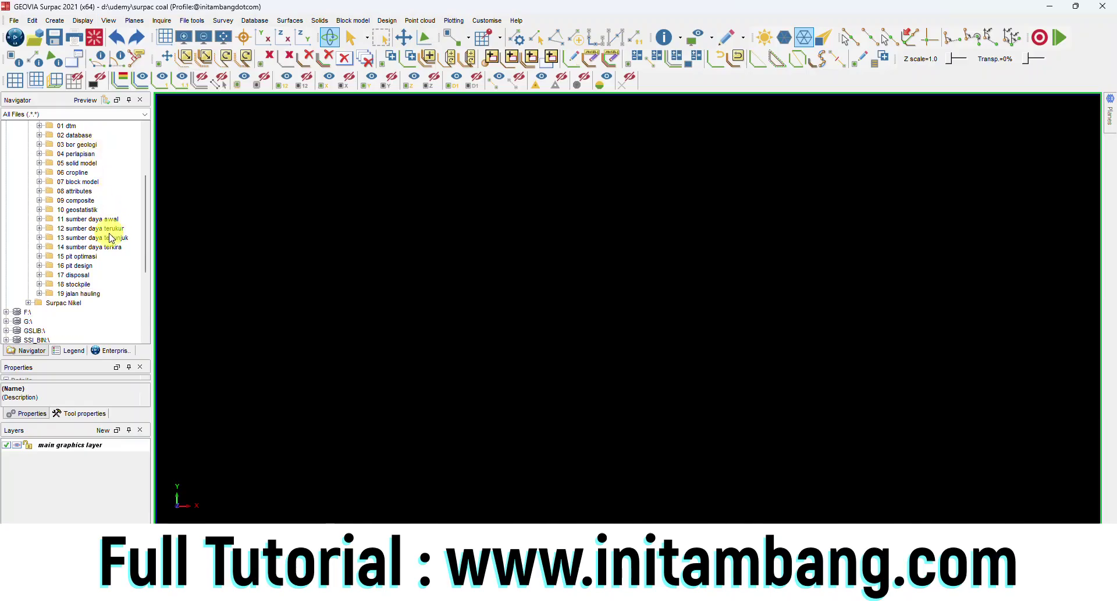
{"action": "left_click", "coordinate": [91, 293]}
{"action": "right_click", "coordinate": [91, 292]}
{"action": "left_click", "coordinate": [123, 278]}
{"action": "scroll", "coordinate": [75, 238], "scroll_direction": "up", "scroll_amount": 1}
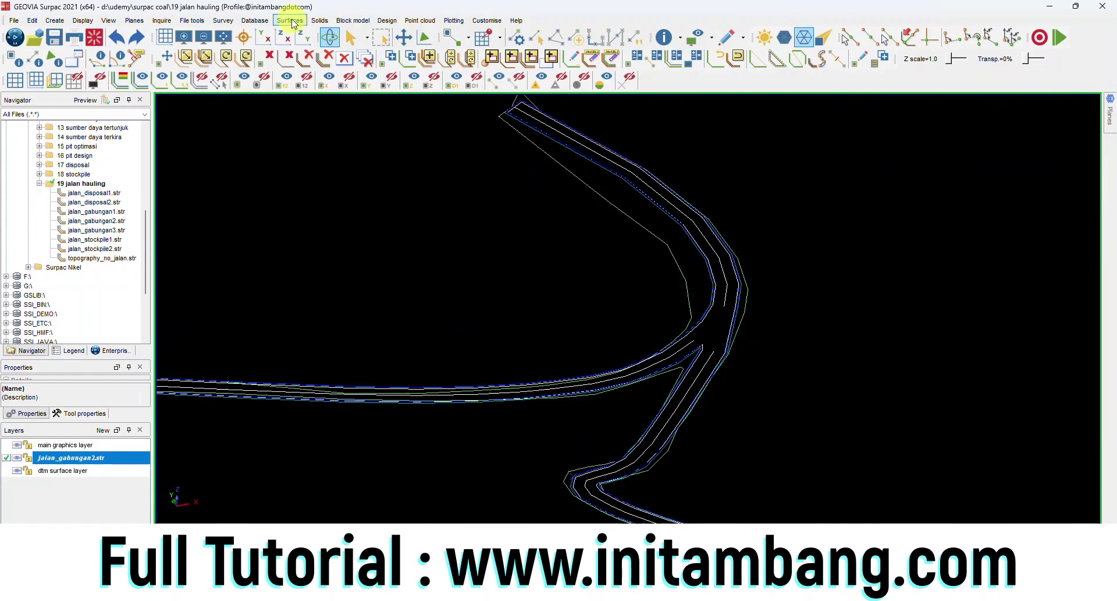
- Create a DTM from the combined hauling road layer on the XY plane, with object ID 1 and the breakline test
{"action": "left_click", "coordinate": [292, 23]}
{"action": "left_click", "coordinate": [299, 32]}
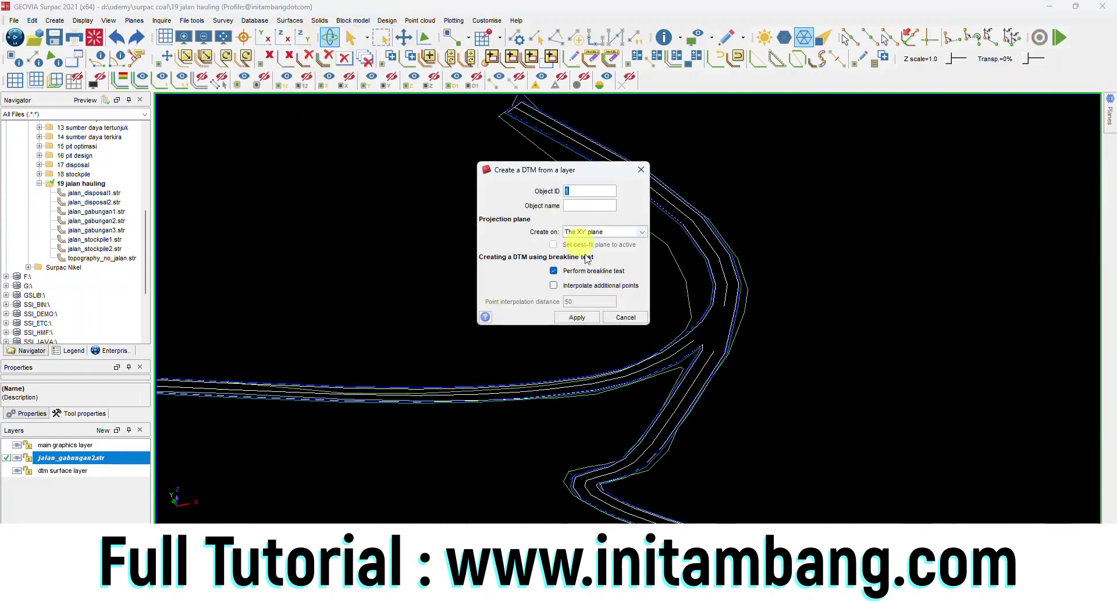
{"action": "left_click", "coordinate": [576, 317]}
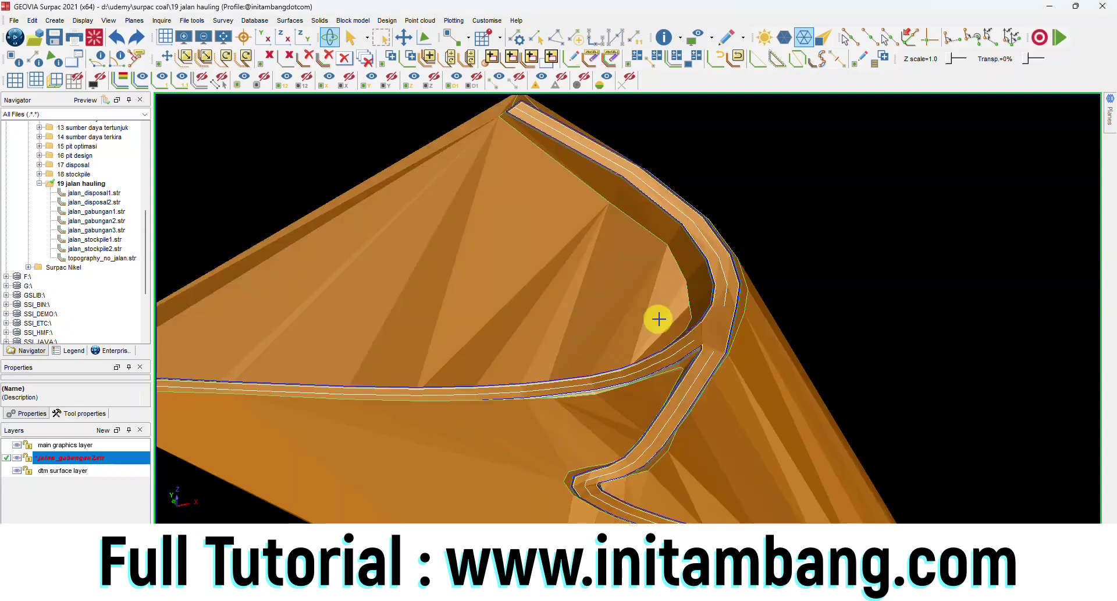
- Examine the hauling road surface's bends, junction and side slopes from several angles
{"action": "left_click_drag", "start_coordinate": [690, 320], "coordinate": [707, 315]}
{"action": "scroll", "coordinate": [572, 311], "scroll_direction": "up", "scroll_amount": 4}
{"action": "scroll", "coordinate": [572, 311], "scroll_direction": "down", "scroll_amount": 2}
{"action": "mouse_move", "coordinate": [572, 311]}
{"action": "left_mouse_down"}
{"action": "mouse_move", "coordinate": [568, 332]}
{"action": "mouse_move", "coordinate": [547, 334]}
{"action": "mouse_move", "coordinate": [703, 357]}
{"action": "left_mouse_up"}
{"action": "scroll", "coordinate": [703, 357], "scroll_direction": "up", "scroll_amount": 5}
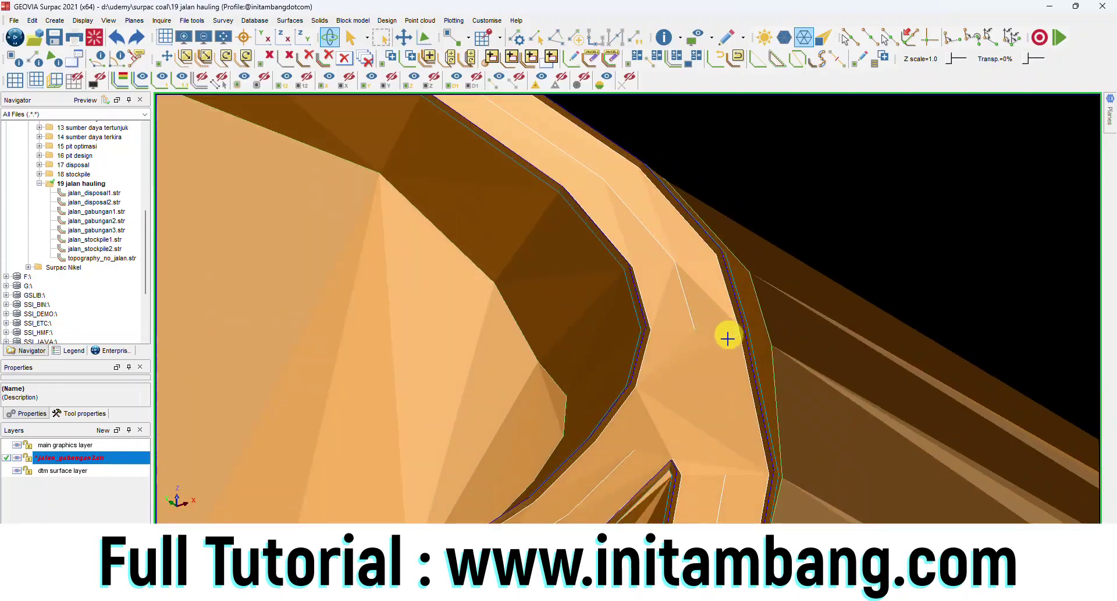
{"action": "left_click_drag", "start_coordinate": [710, 371], "coordinate": [693, 421]}
{"action": "scroll", "coordinate": [692, 391], "scroll_direction": "up", "scroll_amount": 3}
{"action": "scroll", "coordinate": [692, 389], "scroll_direction": "down", "scroll_amount": 3}
{"action": "left_click_drag", "start_coordinate": [675, 379], "coordinate": [641, 394]}
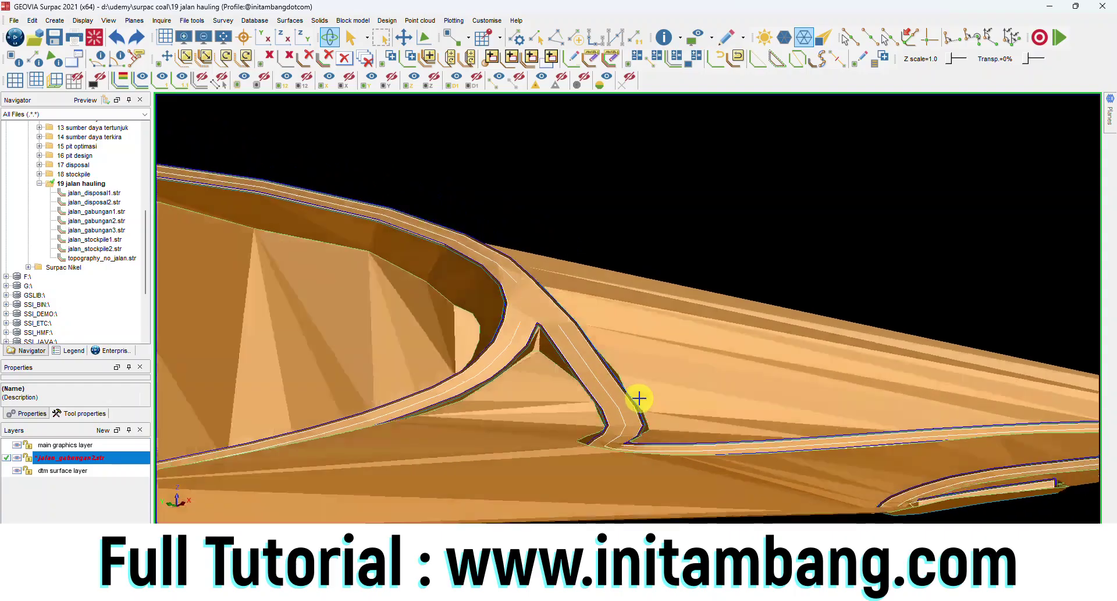
{"action": "scroll", "coordinate": [620, 444], "scroll_direction": "up", "scroll_amount": 4}
{"action": "mouse_move", "coordinate": [579, 453]}
{"action": "left_mouse_down"}
{"action": "mouse_move", "coordinate": [409, 444]}
{"action": "mouse_move", "coordinate": [403, 331]}
{"action": "mouse_move", "coordinate": [656, 247]}
{"action": "mouse_move", "coordinate": [549, 252]}
{"action": "mouse_move", "coordinate": [584, 167]}
{"action": "mouse_move", "coordinate": [572, 143]}
{"action": "left_mouse_up"}
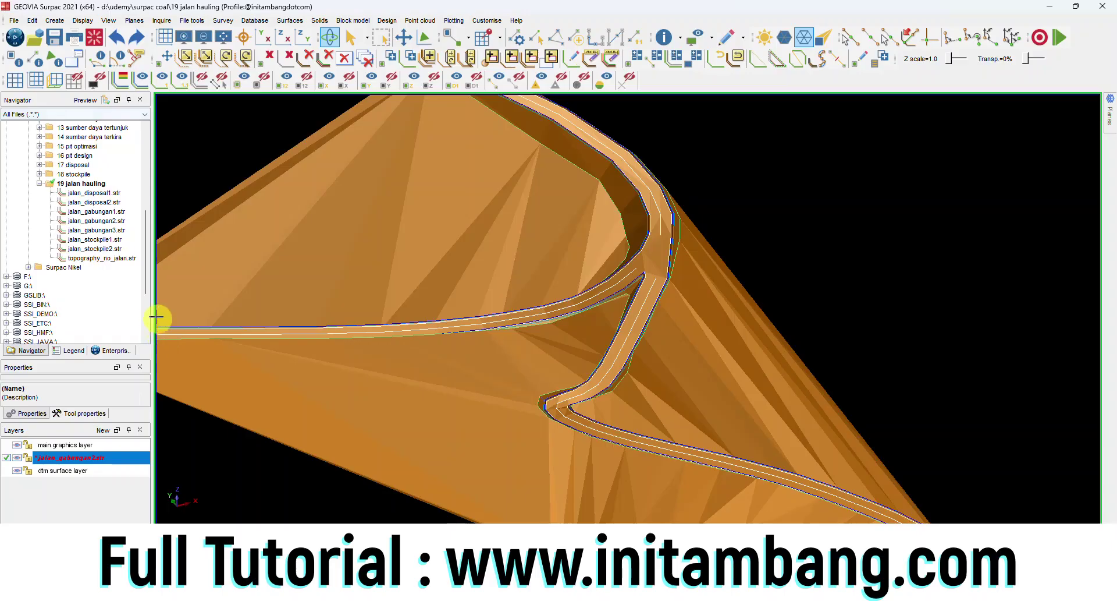
- Clear the graphics and report cut and fill between topography_no_jalan.dtm and topography_all_jalan.dtm, bounded by intersection_jalan_gabungan.str
{"action": "left_click", "coordinate": [94, 38]}
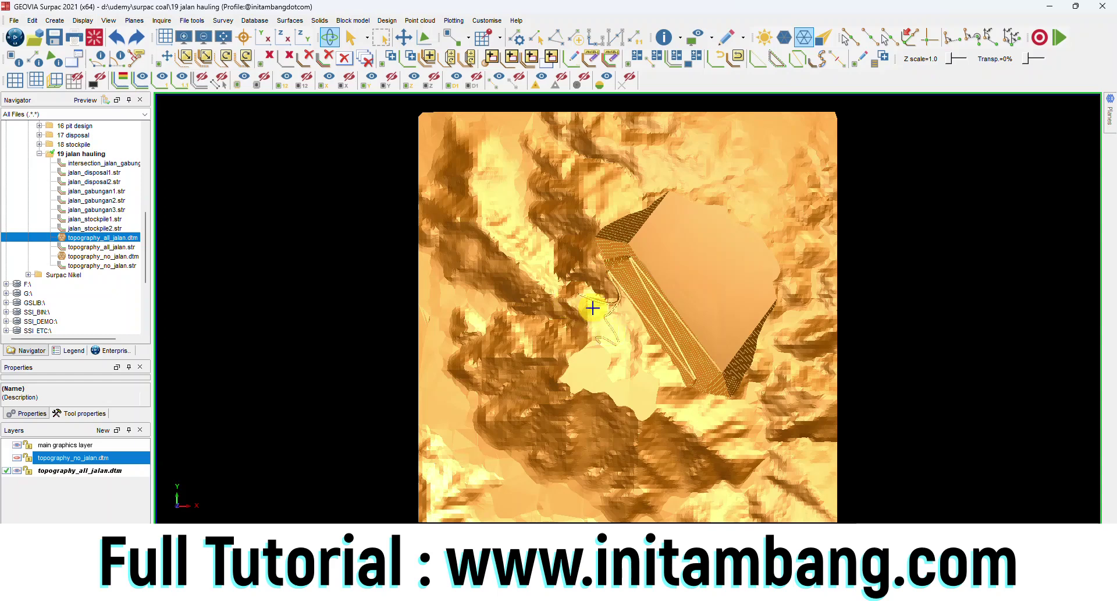
{"action": "left_click", "coordinate": [291, 21]}
{"action": "mouse_move", "coordinate": [324, 156]}
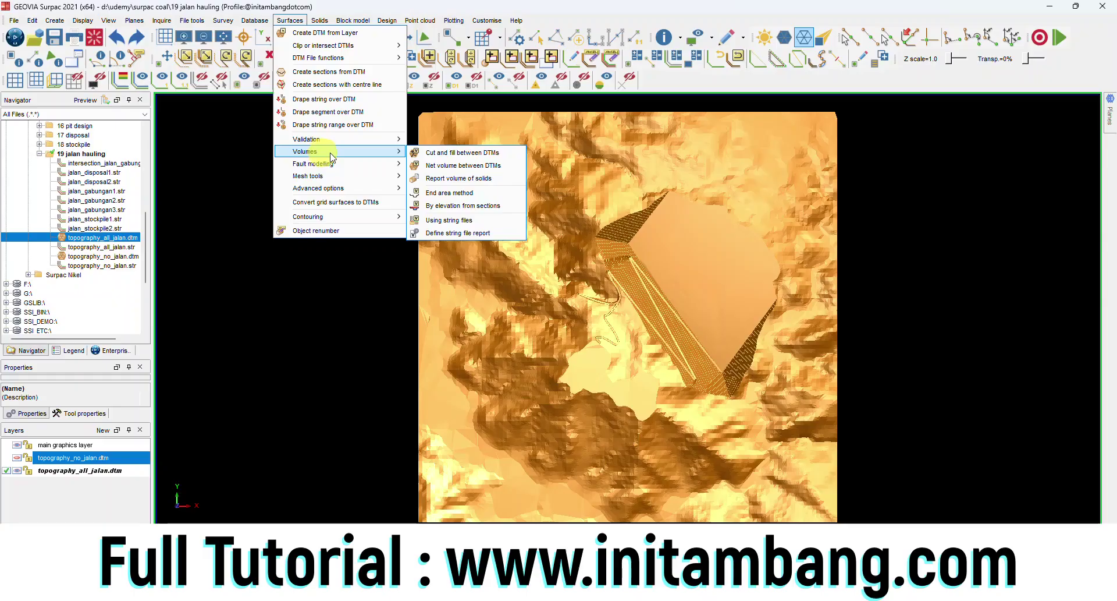
{"action": "left_click", "coordinate": [460, 154]}
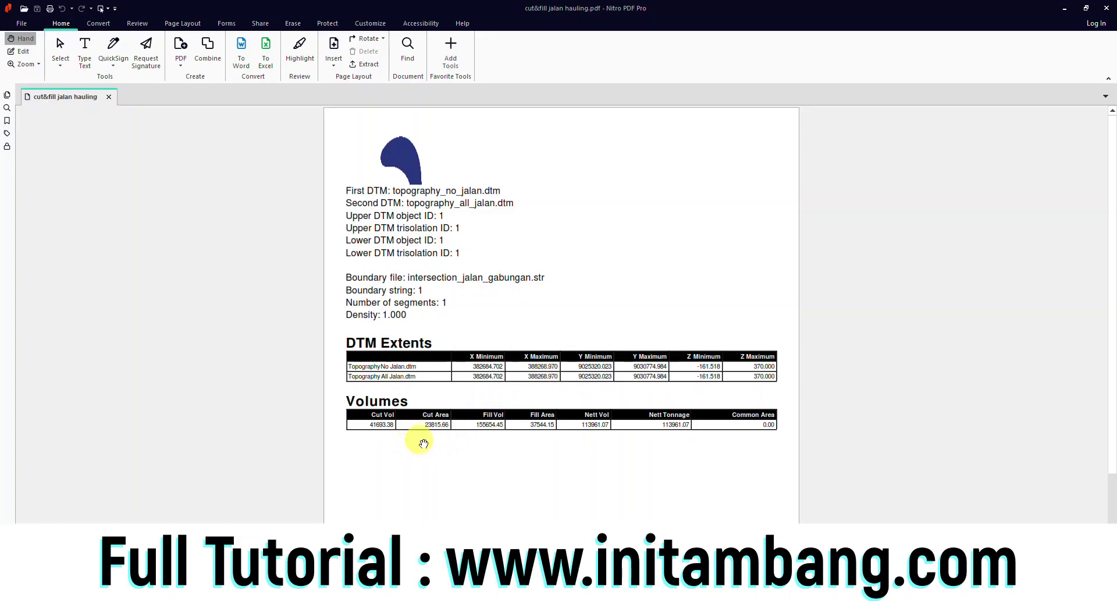
{"action": "middle_click", "coordinate": [457, 435]}
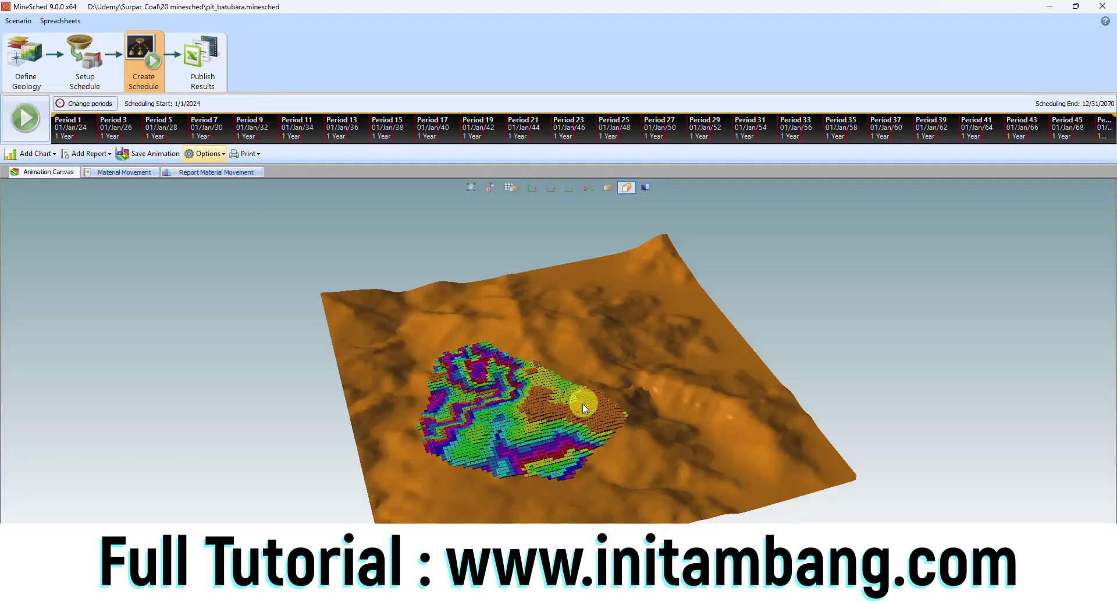
- Open the publishing stage of the pit_batubara schedule in MineSched, and erase object 1 from the pit_tahunan_solids_pit.dtm layer in Surpac
{"action": "left_click", "coordinate": [208, 68]}
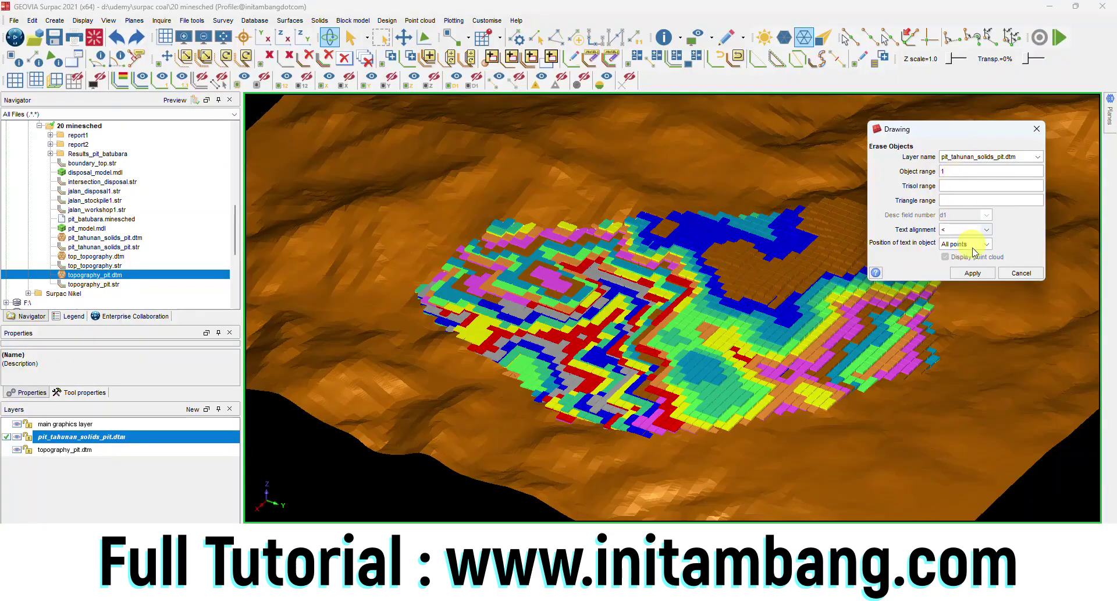
{"action": "left_click", "coordinate": [972, 274]}
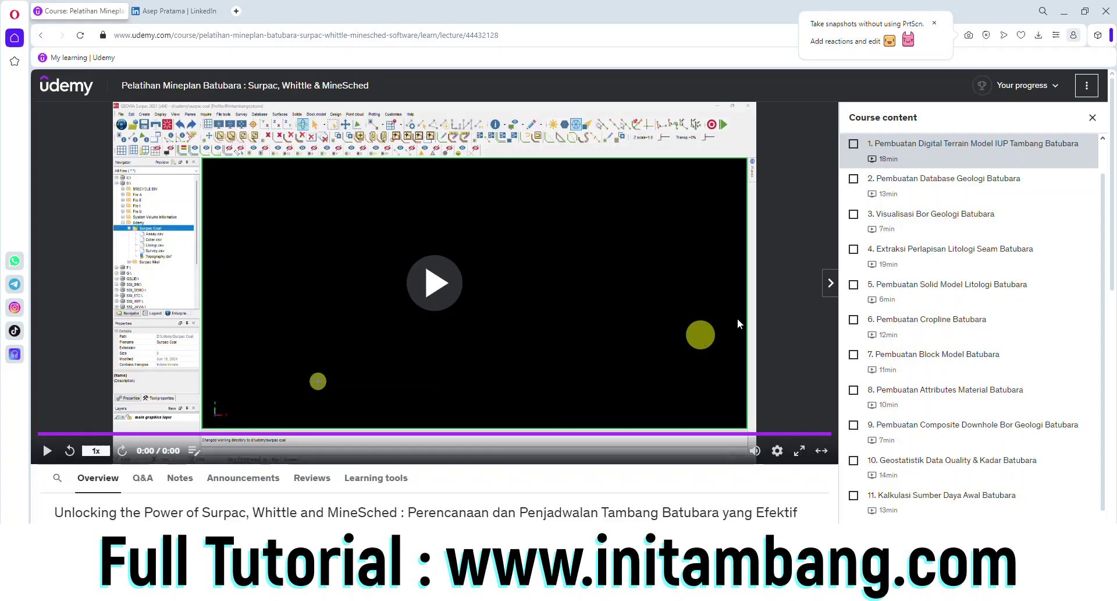
- Mark lectures 1 to 14 of the Udemy mine planning course as completed
{"action": "left_click", "coordinate": [936, 26]}
{"action": "left_click", "coordinate": [853, 144]}
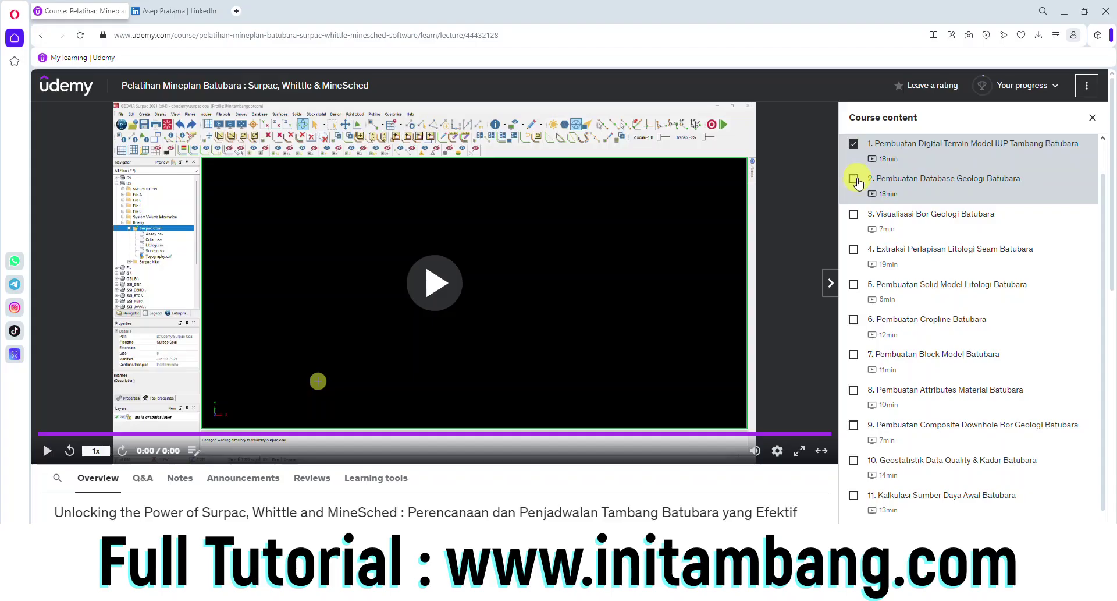
{"action": "left_click", "coordinate": [854, 179]}
{"action": "left_click", "coordinate": [853, 249]}
{"action": "left_click", "coordinate": [853, 284]}
{"action": "left_click", "coordinate": [854, 319]}
{"action": "scroll", "coordinate": [854, 323], "scroll_direction": "down", "scroll_amount": 1}
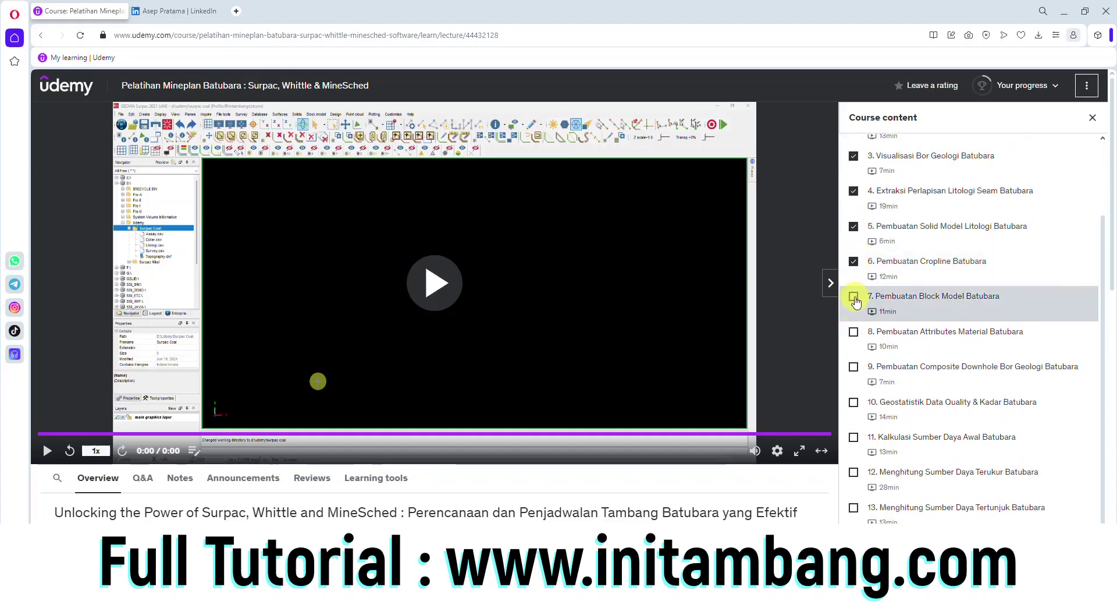
{"action": "left_click", "coordinate": [853, 299]}
{"action": "scroll", "coordinate": [853, 330], "scroll_direction": "down", "scroll_amount": 1}
{"action": "left_click", "coordinate": [854, 366]}
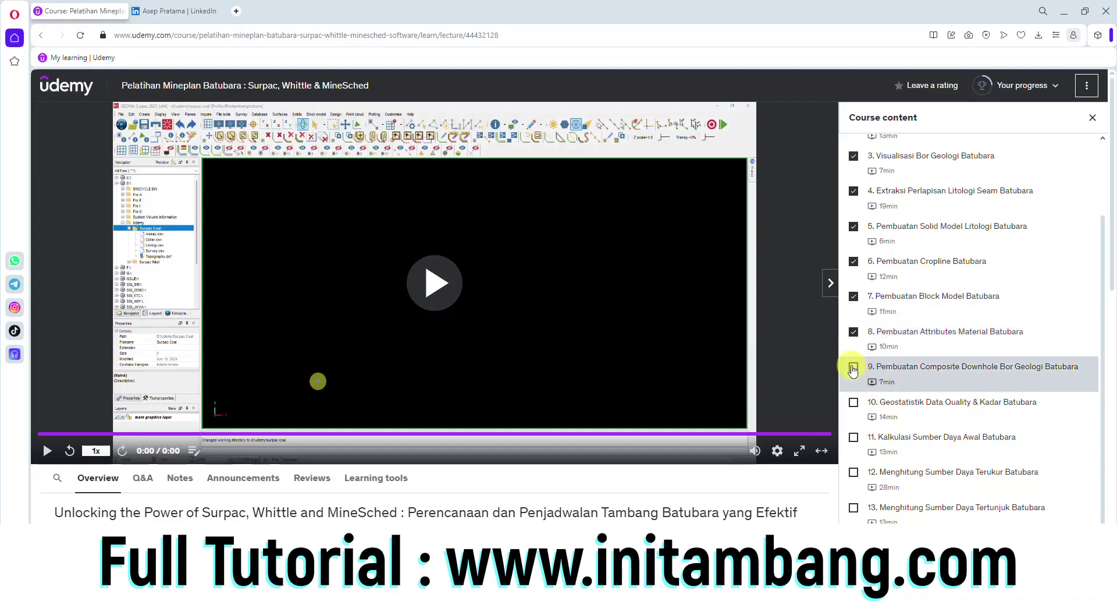
{"action": "left_click", "coordinate": [854, 401]}
{"action": "left_click", "coordinate": [854, 471]}
{"action": "left_click", "coordinate": [854, 507]}
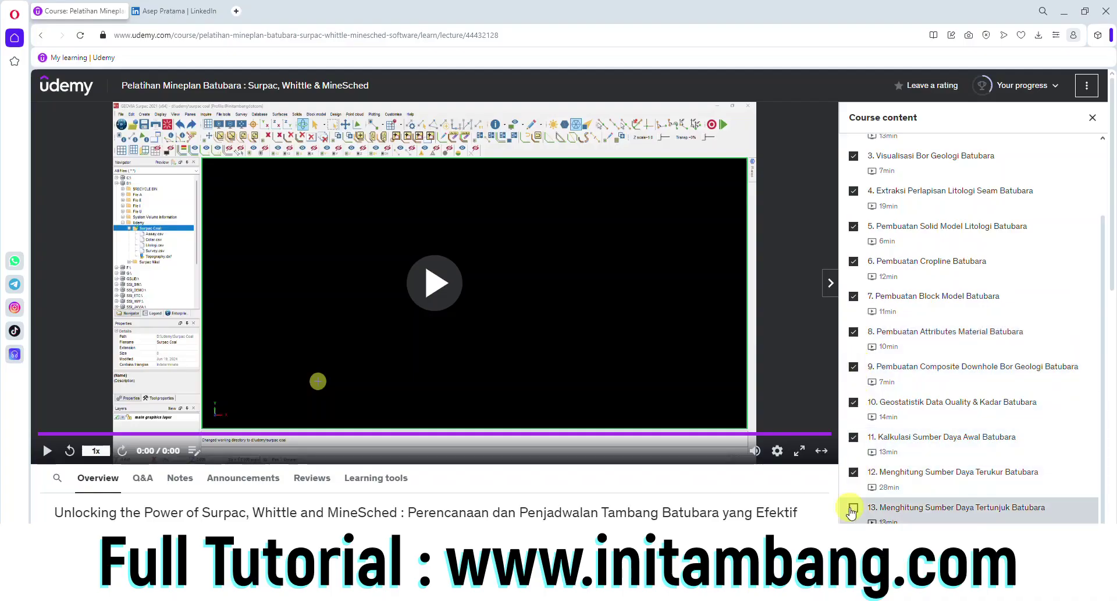
{"action": "scroll", "coordinate": [856, 488], "scroll_direction": "down", "scroll_amount": 6}
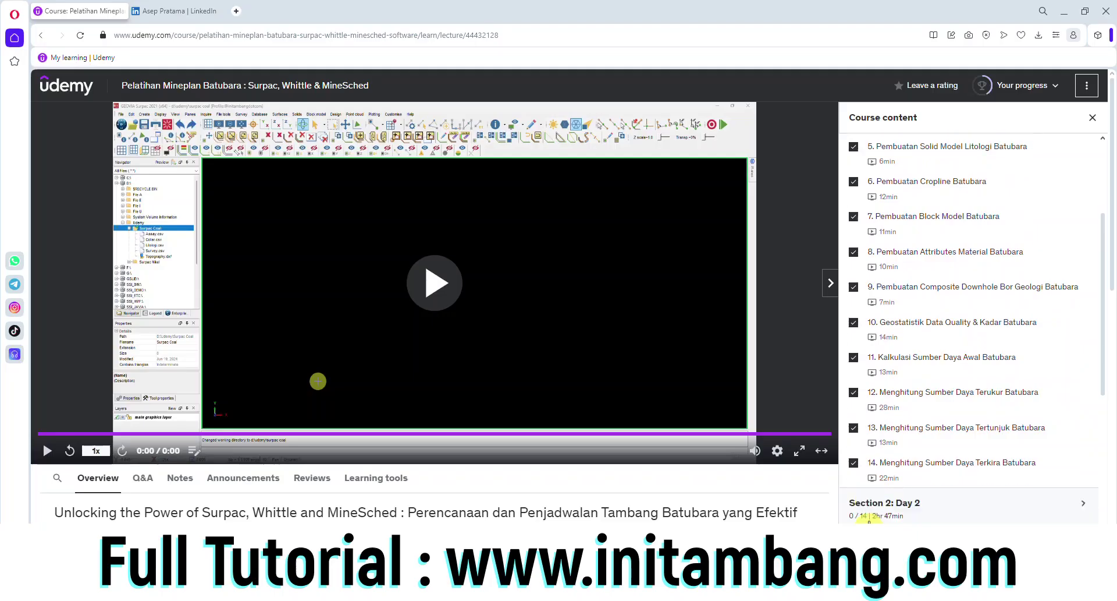
- Mark lectures 15 to 28 in Section 2: Day 2 as completed
{"action": "left_click", "coordinate": [854, 237]}
{"action": "left_click", "coordinate": [853, 273]}
{"action": "left_click", "coordinate": [854, 307]}
{"action": "left_click", "coordinate": [853, 344]}
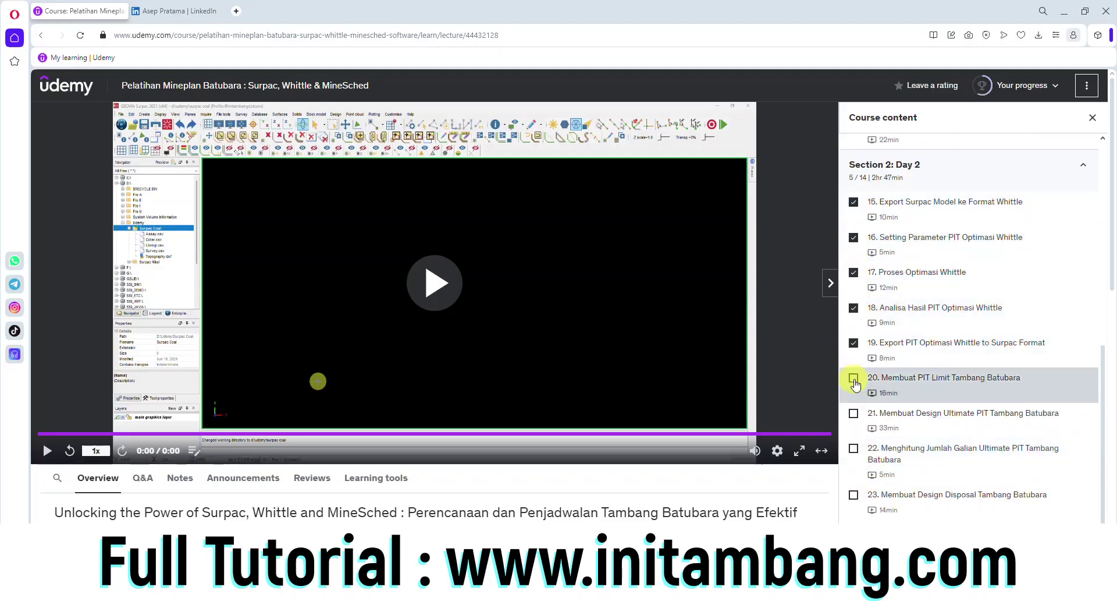
{"action": "left_click", "coordinate": [853, 378]}
{"action": "left_click", "coordinate": [853, 448]}
{"action": "left_click", "coordinate": [854, 494]}
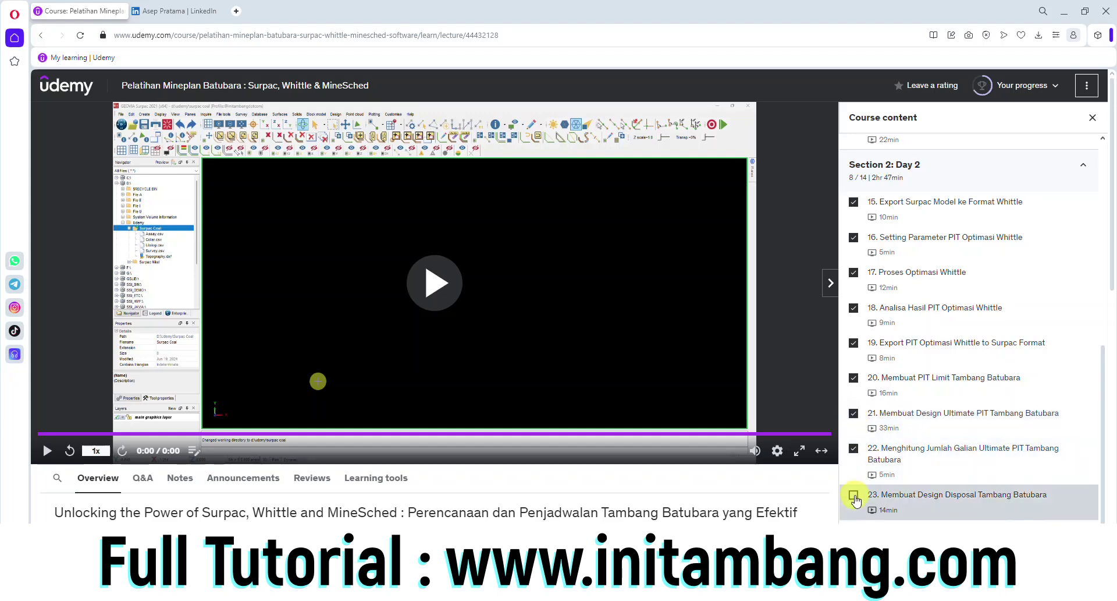
{"action": "left_click", "coordinate": [854, 530]}
{"action": "scroll", "coordinate": [865, 457], "scroll_direction": "down", "scroll_amount": 3}
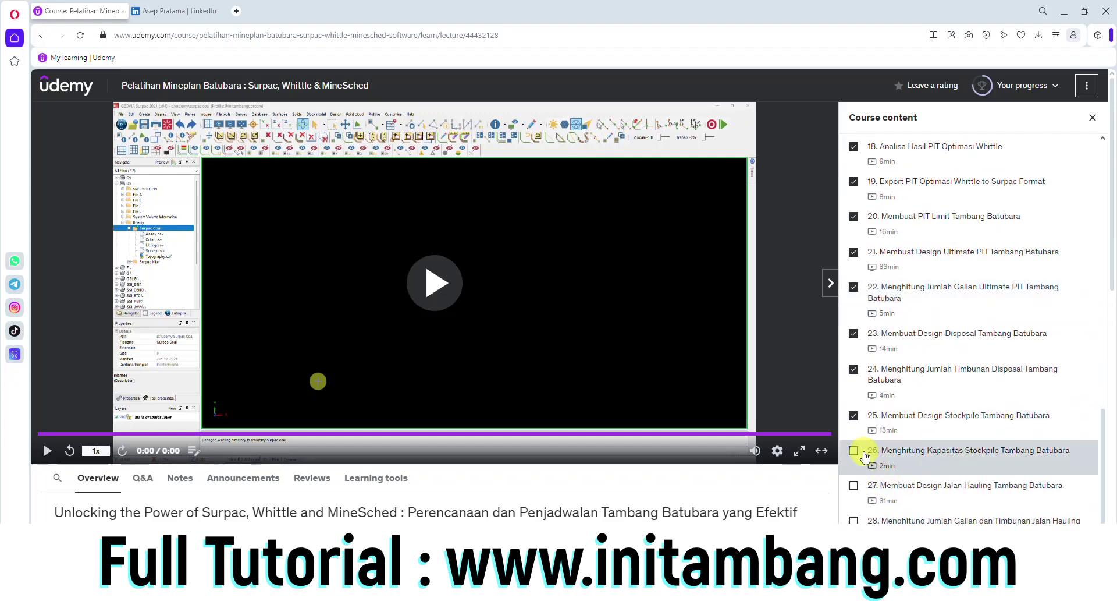
{"action": "left_click", "coordinate": [854, 485]}
{"action": "left_click", "coordinate": [854, 520]}
- Mark all the lectures in Section 3: Day 3, starting with lecture 29, as completed
{"action": "scroll", "coordinate": [853, 520], "scroll_direction": "down", "scroll_amount": 3}
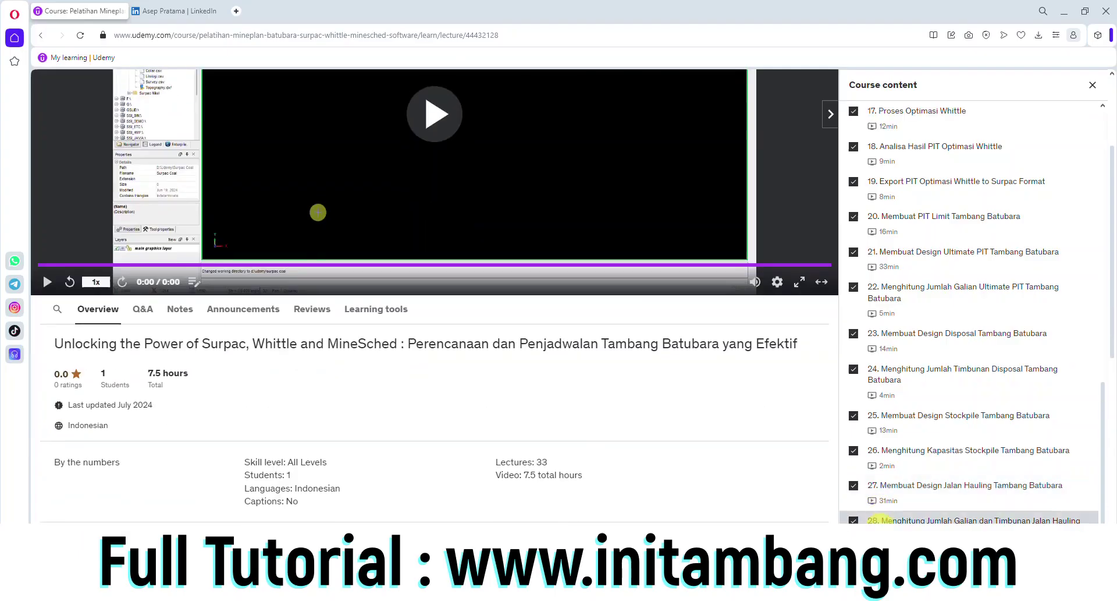
{"action": "scroll", "coordinate": [891, 449], "scroll_direction": "down", "scroll_amount": 5}
{"action": "left_click", "coordinate": [853, 424]}
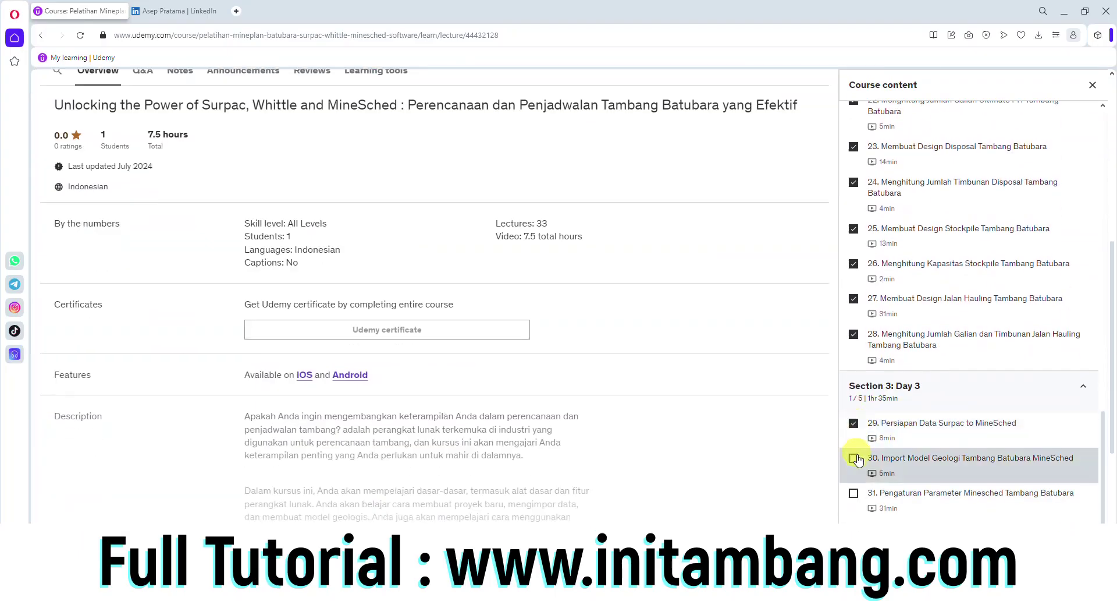
{"action": "left_click", "coordinate": [853, 493]}
{"action": "left_click", "coordinate": [853, 527]}
{"action": "left_click", "coordinate": [854, 562]}
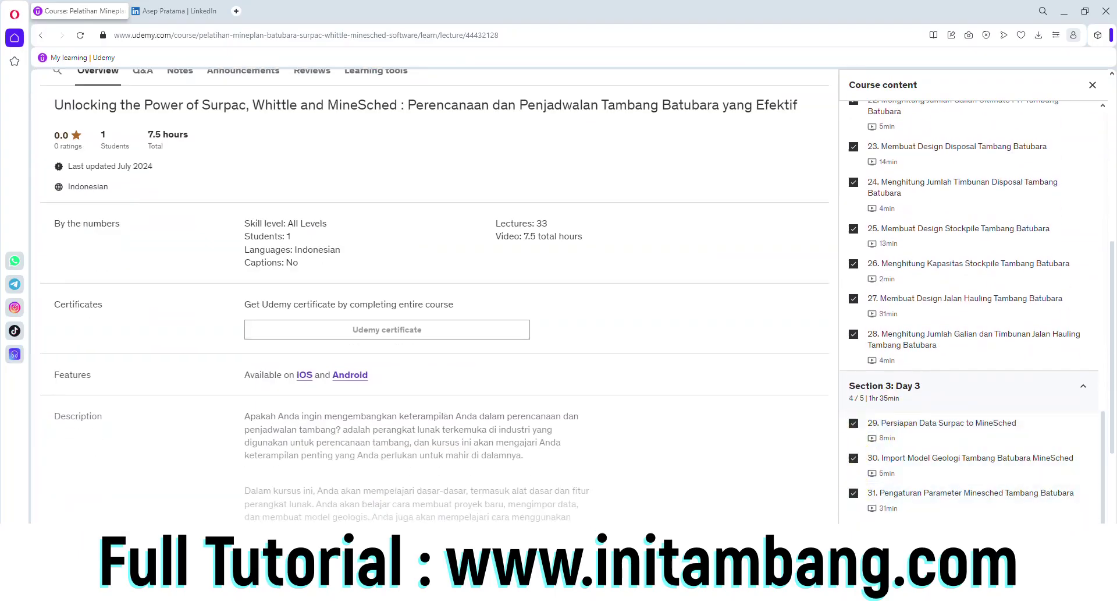
- Get the certificate of completion for the Pelatihan Mineplan Batubara course
{"action": "scroll", "coordinate": [746, 363], "scroll_direction": "up", "scroll_amount": 7}
{"action": "scroll", "coordinate": [858, 357], "scroll_direction": "up", "scroll_amount": 5}
{"action": "mouse_move", "coordinate": [1007, 91]}
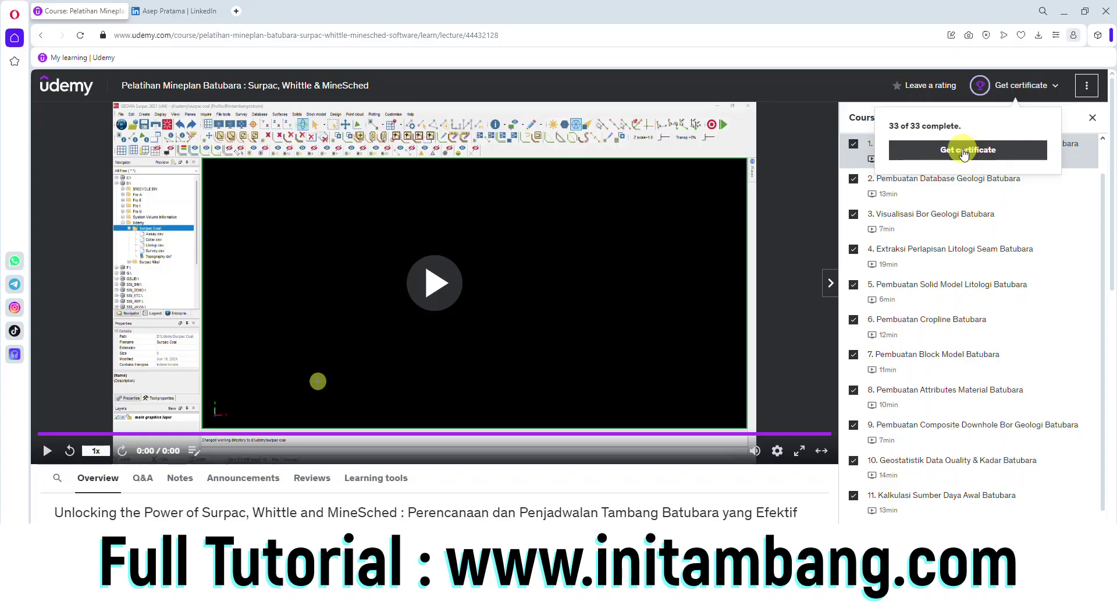
{"action": "left_click", "coordinate": [964, 152]}
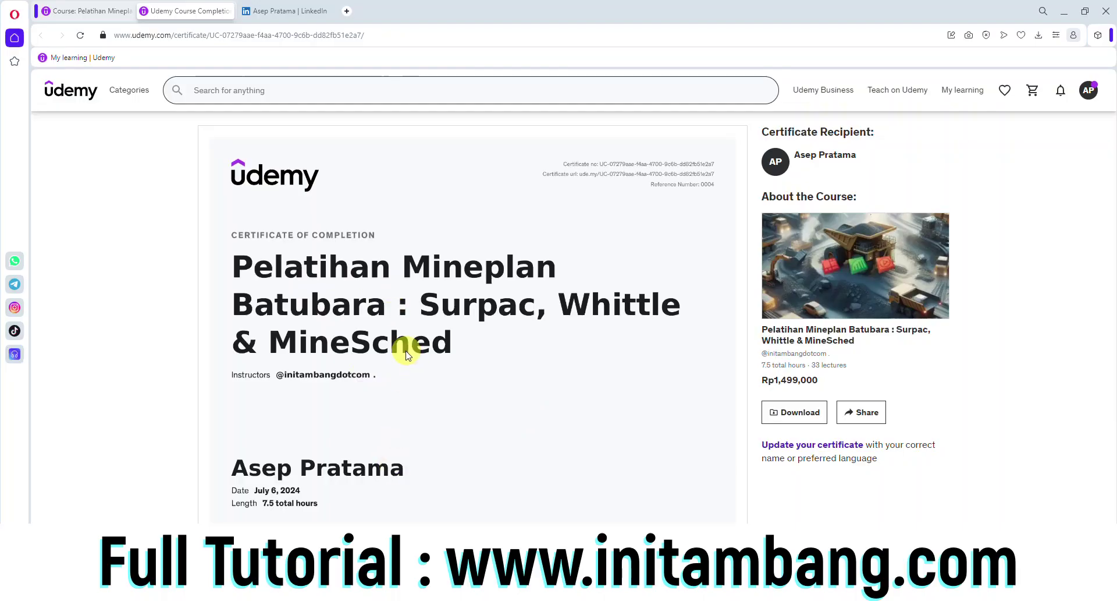
- Switch to the LinkedIn profile page already open in the browser
{"action": "left_click", "coordinate": [282, 11]}
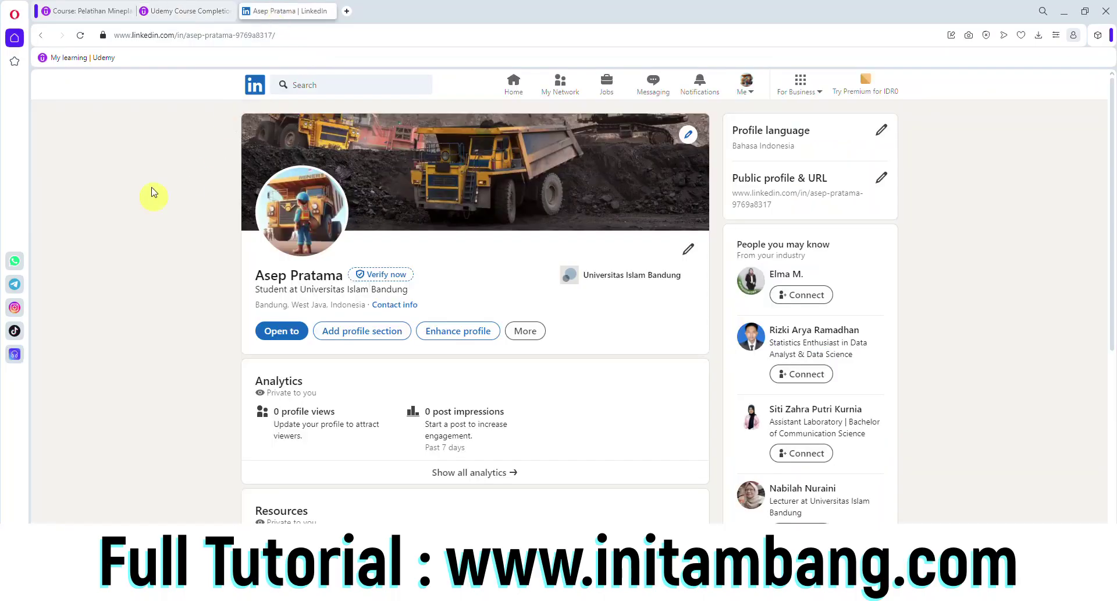
{"action": "scroll", "coordinate": [155, 179], "scroll_direction": "down", "scroll_amount": 2}
{"action": "left_click", "coordinate": [364, 220]}
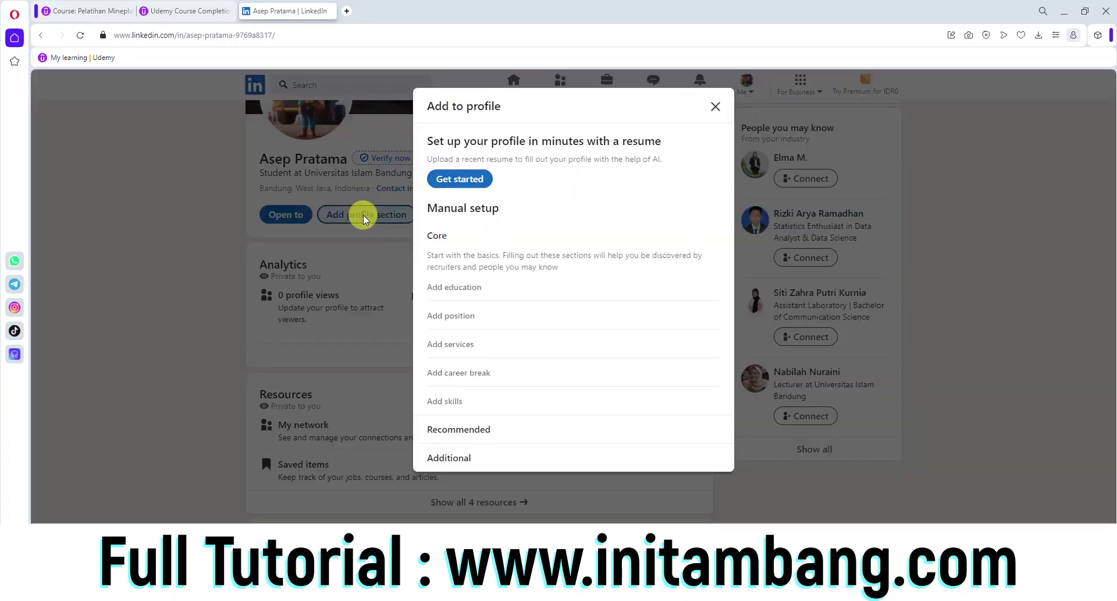
{"action": "left_click", "coordinate": [626, 455]}
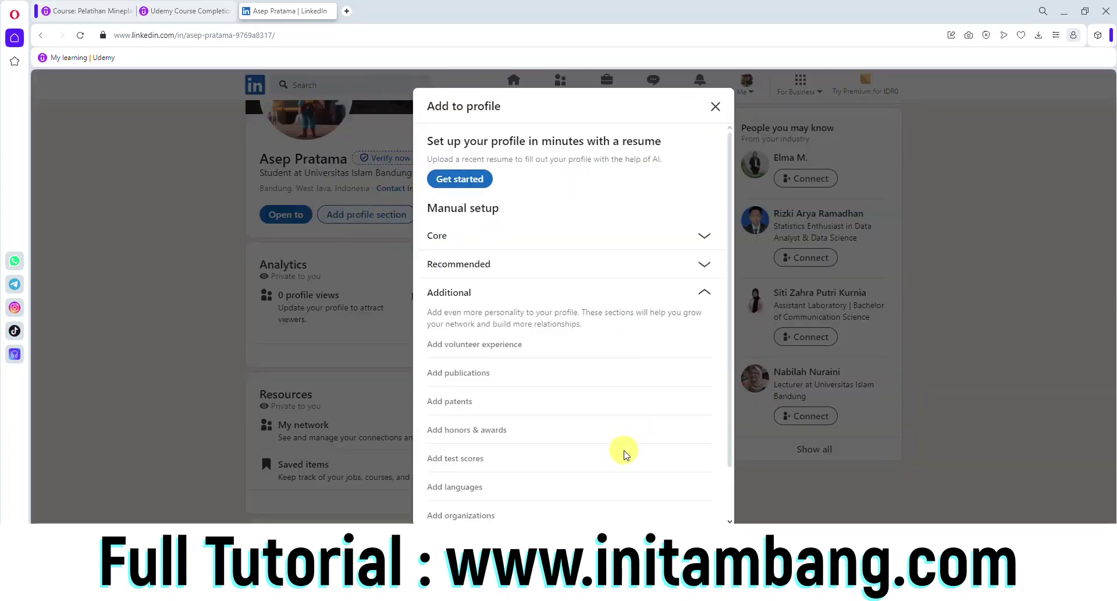
{"action": "scroll", "coordinate": [499, 433], "scroll_direction": "down", "scroll_amount": 1}
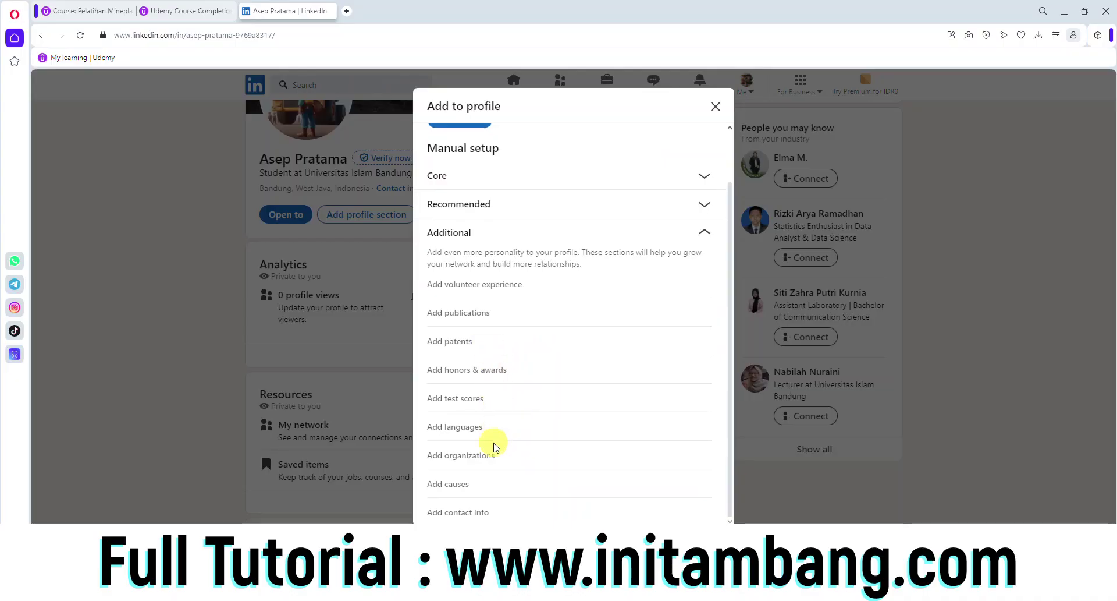
{"action": "left_click", "coordinate": [500, 205]}
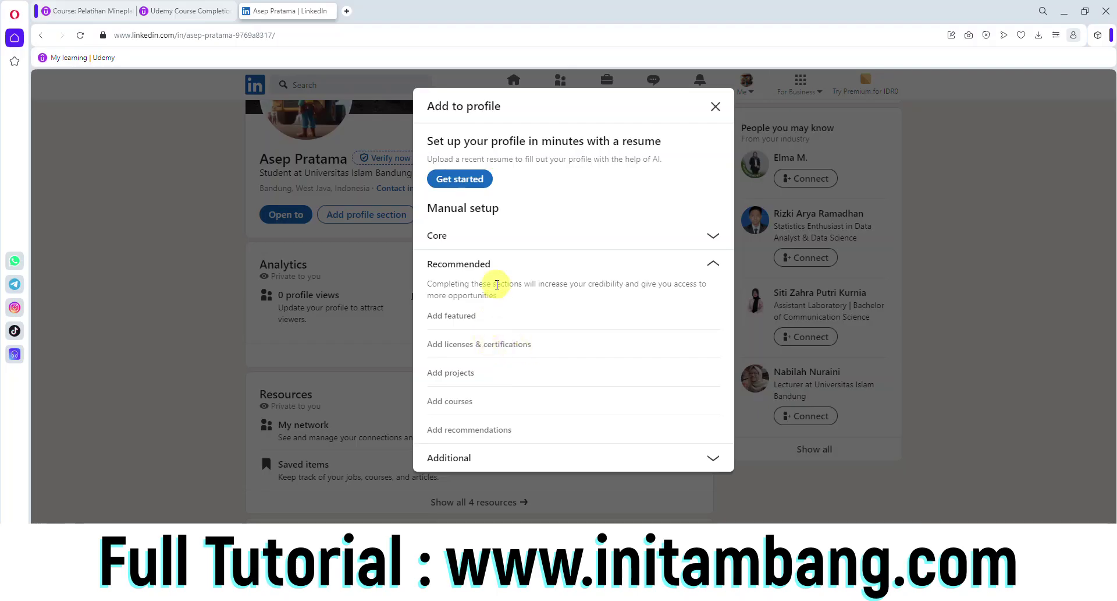
{"action": "left_click", "coordinate": [715, 107]}
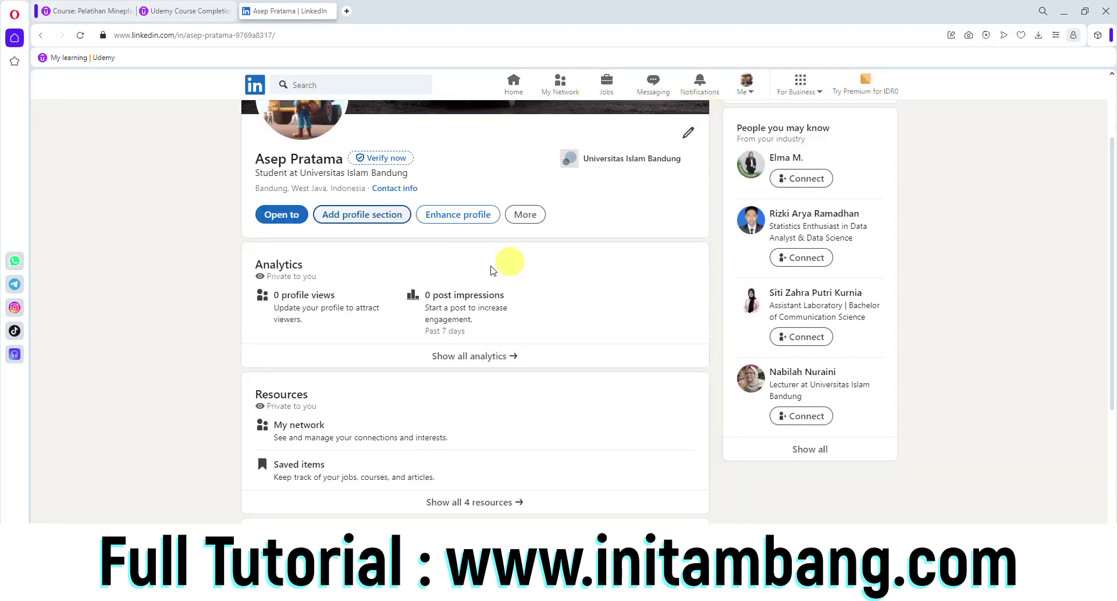
- Start adding a new license or certification from the recommended profile sections
{"action": "left_click", "coordinate": [368, 218]}
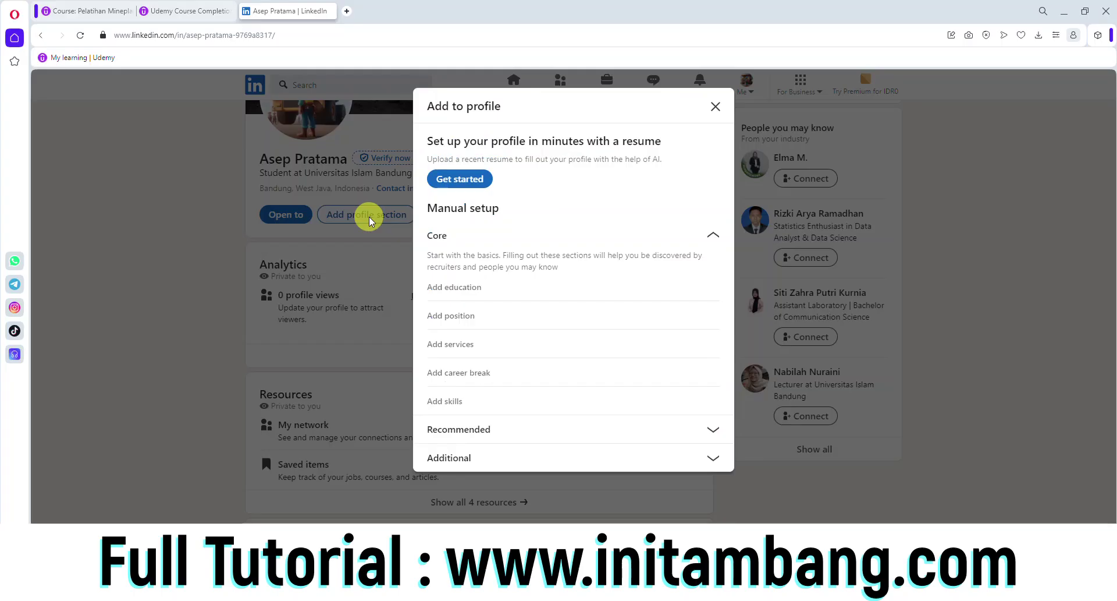
{"action": "left_click", "coordinate": [540, 235]}
{"action": "left_click", "coordinate": [513, 263]}
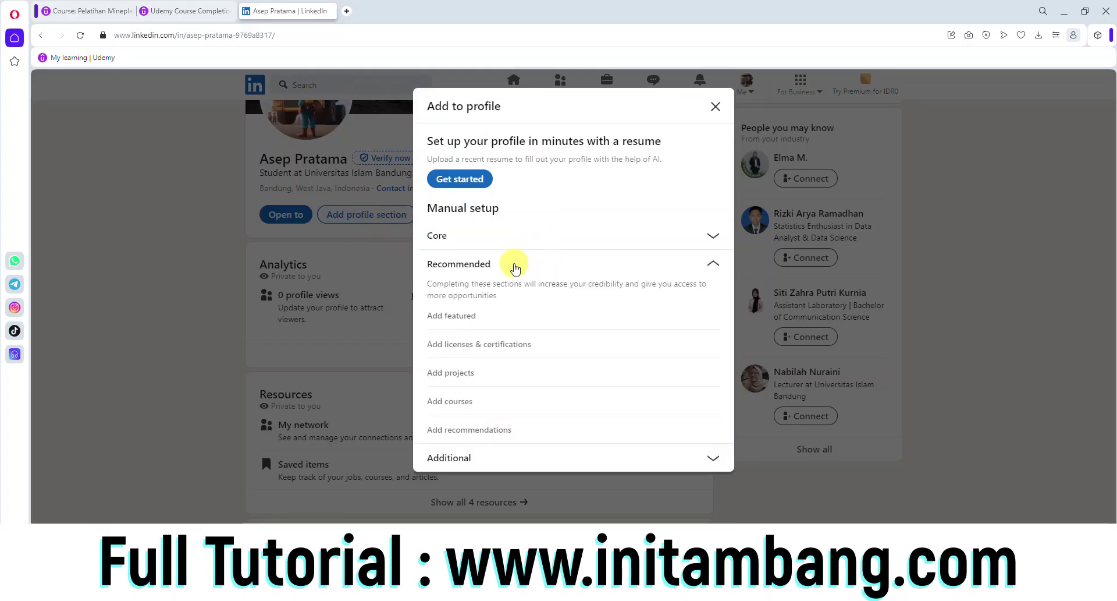
{"action": "left_click", "coordinate": [497, 344]}
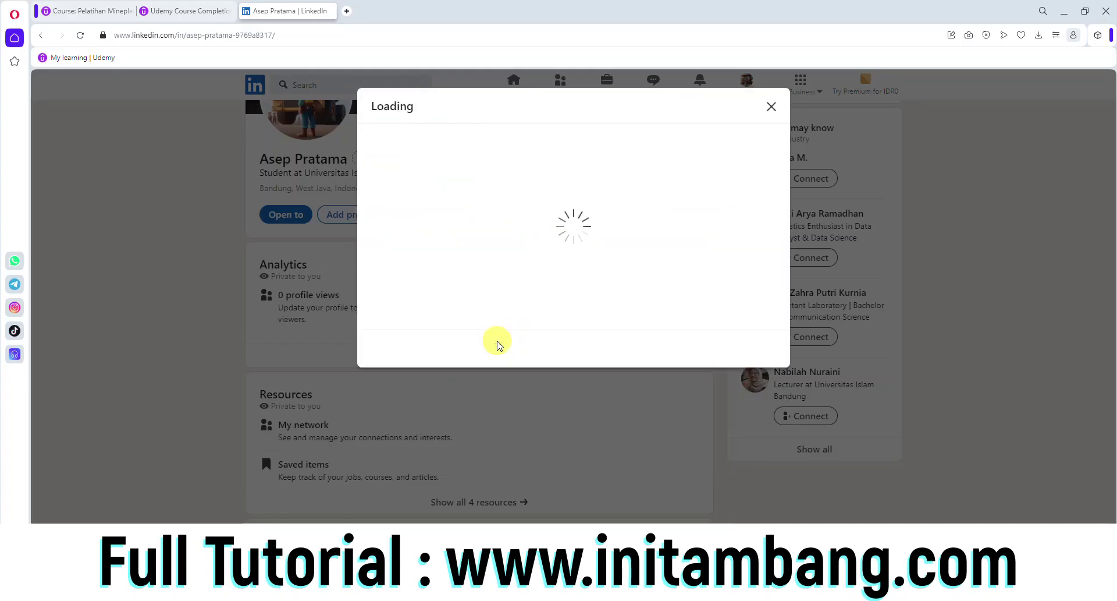
- Name the certification "Pelatihan Mineplan Batubara : Surpac, Whittle & MineSched", as on the Udemy certificate, with Udemy as issuing organization
{"action": "left_click", "coordinate": [424, 180]}
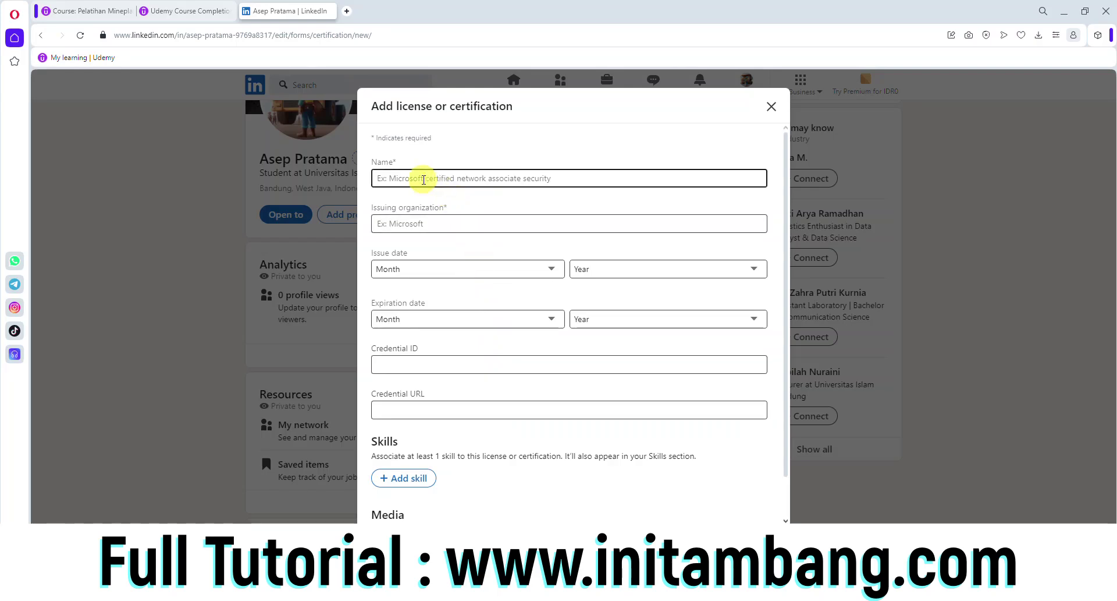
{"action": "left_click", "coordinate": [180, 12]}
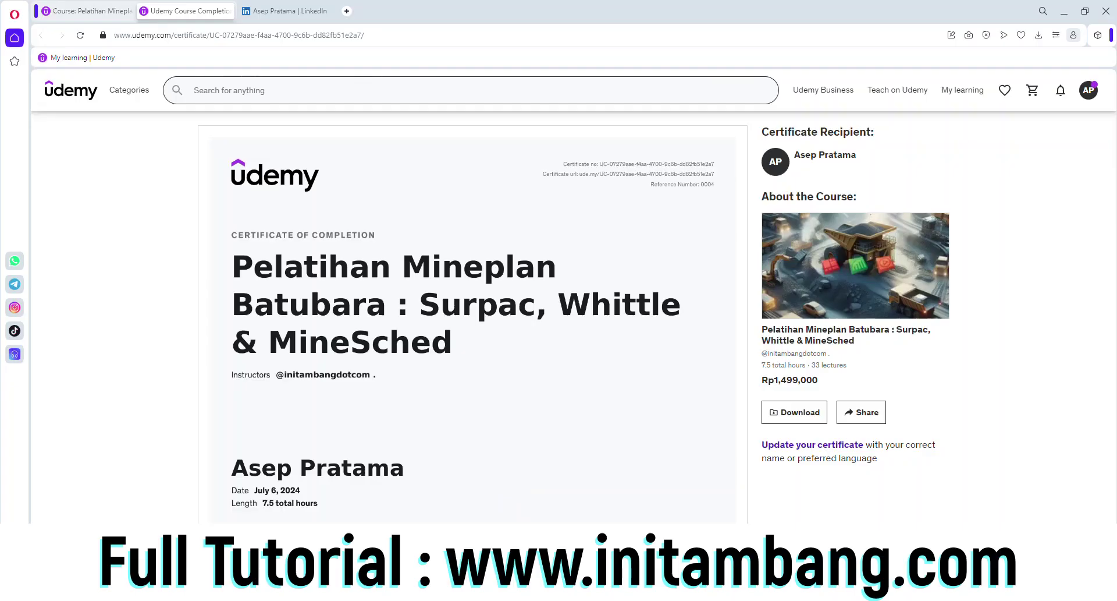
{"action": "left_click", "coordinate": [273, 11]}
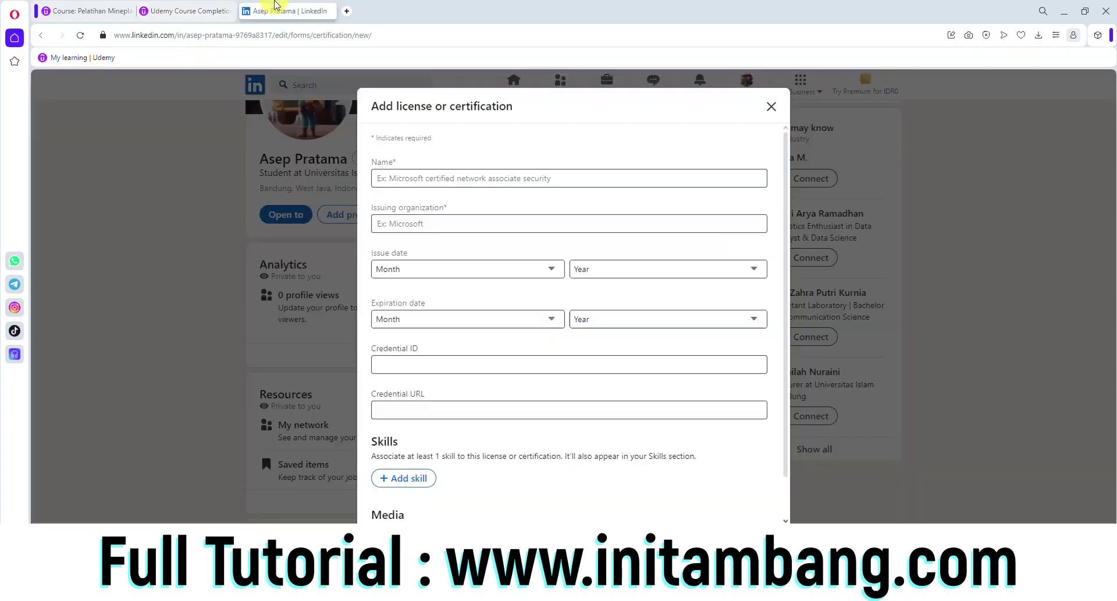
{"action": "left_click", "coordinate": [433, 180]}
{"action": "type", "text": "Pelatihan Mineplan Batubara : Surpac, Whittle & MineSched"}
{"action": "left_click", "coordinate": [430, 225]}
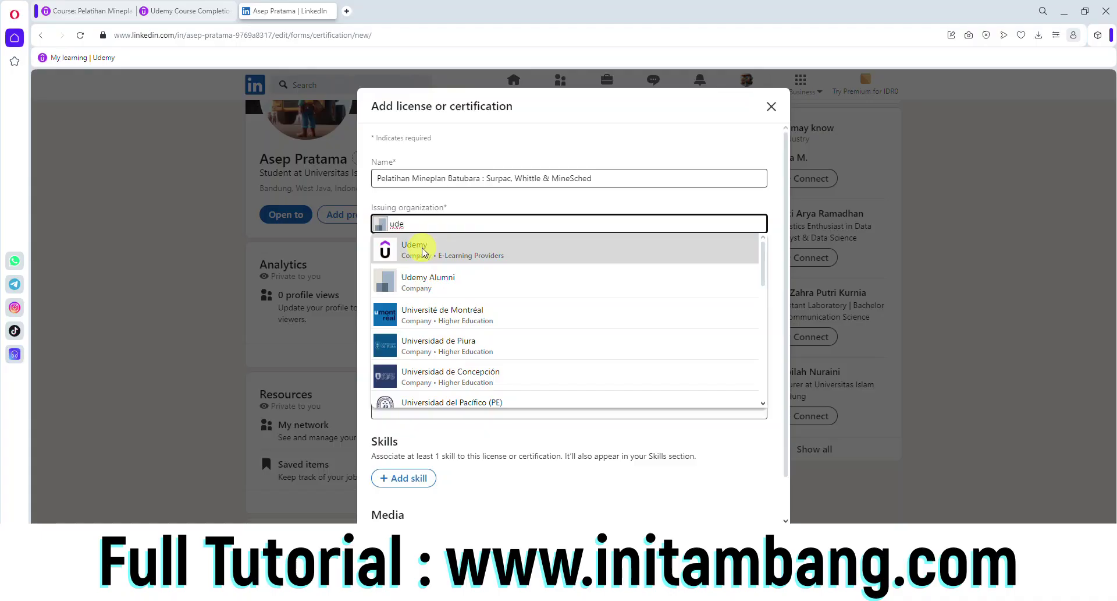
{"action": "left_click", "coordinate": [422, 252]}
- Check the date on the Udemy certificate and set the certification's issue date to July 2024
{"action": "left_click", "coordinate": [186, 12]}
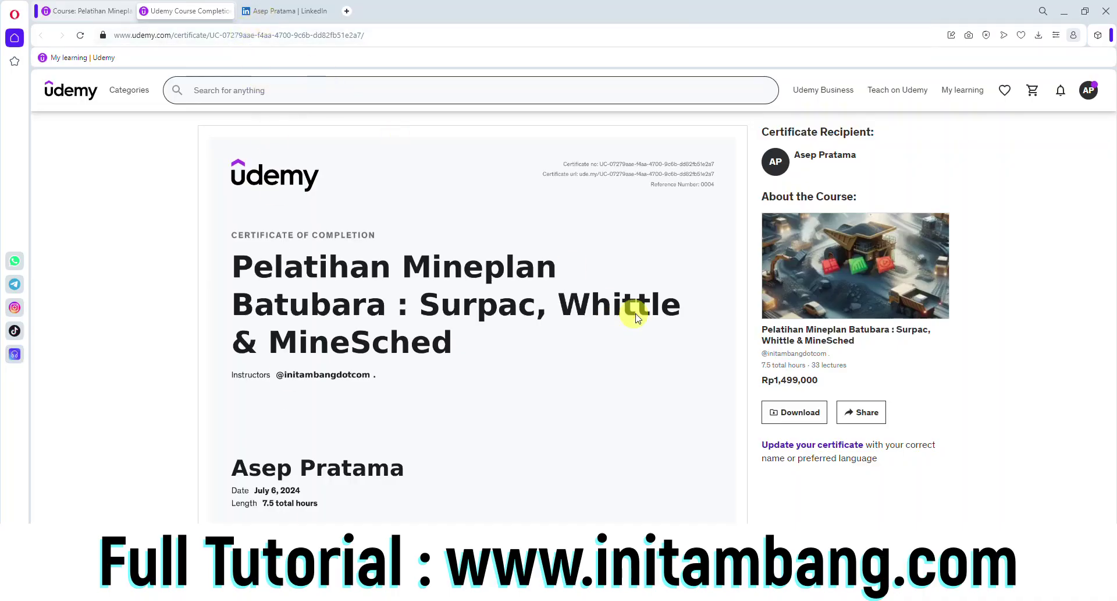
{"action": "left_click", "coordinate": [285, 11]}
{"action": "left_click", "coordinate": [543, 267]}
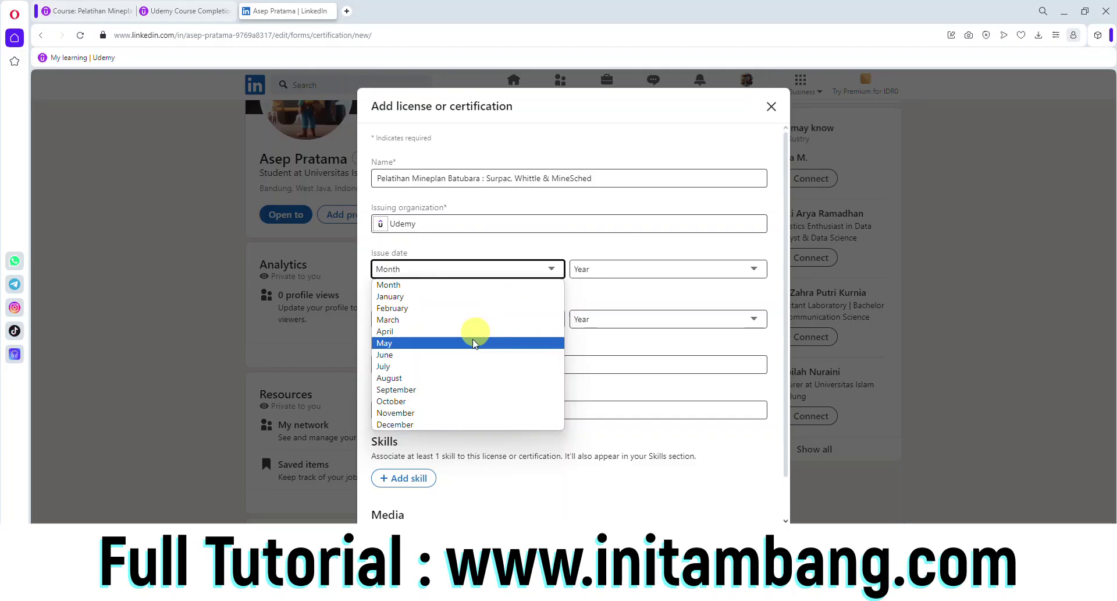
{"action": "left_click", "coordinate": [469, 366]}
{"action": "left_click", "coordinate": [597, 270]}
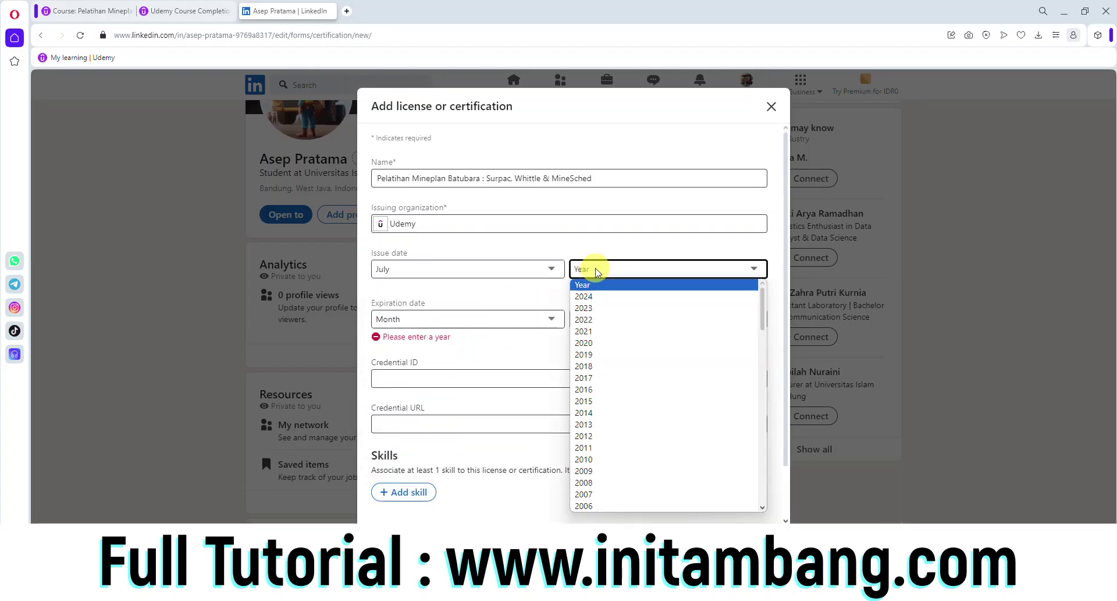
{"action": "left_click", "coordinate": [584, 297]}
- Set the certification's expiration date to July 2034
{"action": "left_click", "coordinate": [540, 320]}
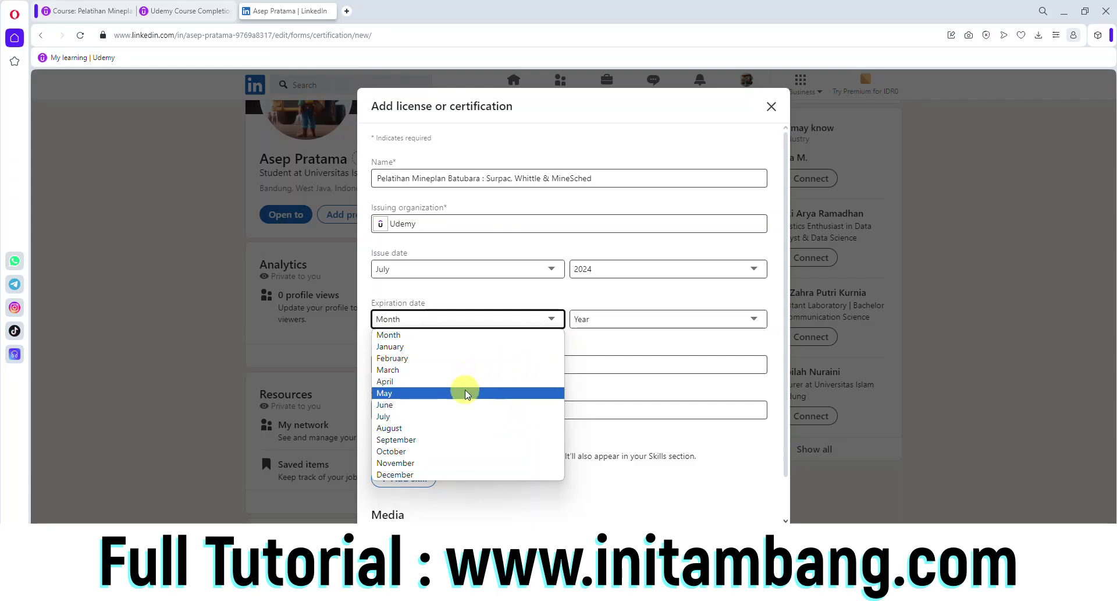
{"action": "left_click", "coordinate": [457, 416]}
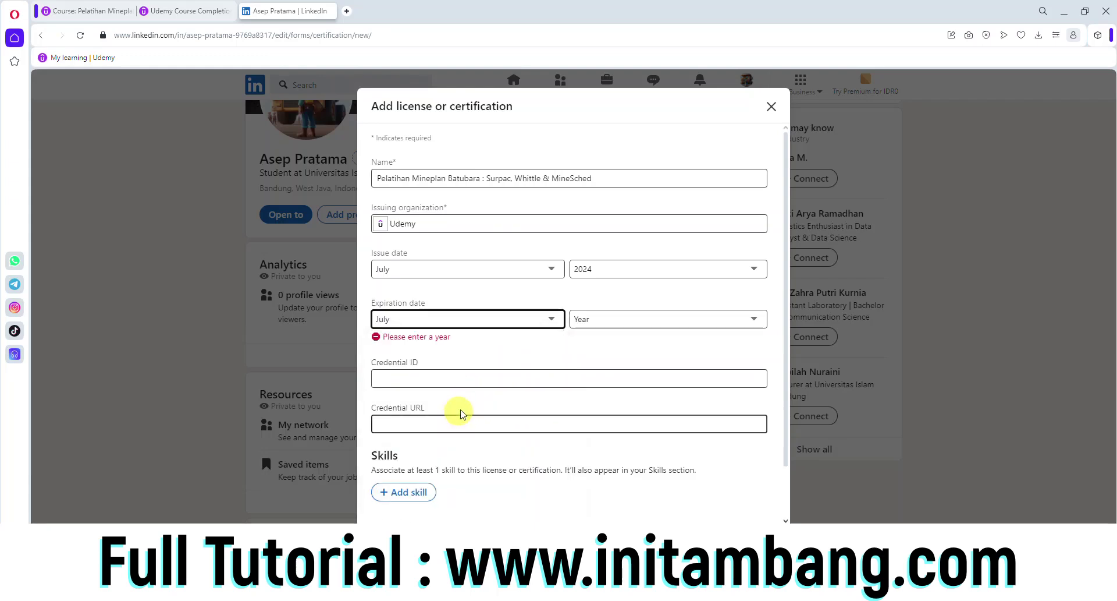
{"action": "left_click", "coordinate": [607, 320]}
{"action": "left_click", "coordinate": [611, 347]}
{"action": "left_click", "coordinate": [608, 319]}
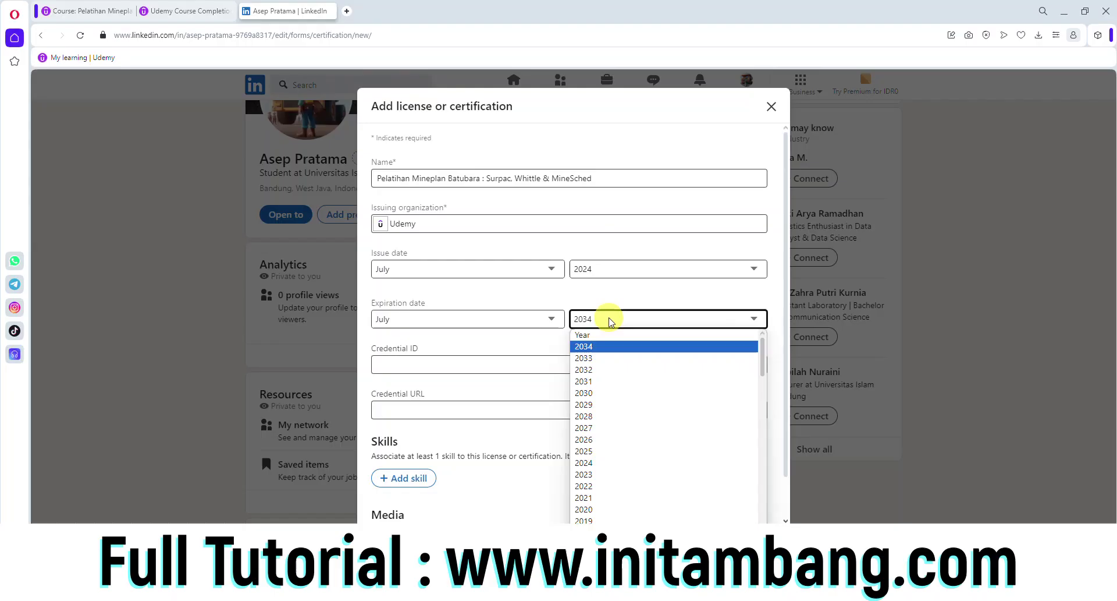
{"action": "left_click", "coordinate": [595, 336]}
{"action": "left_click", "coordinate": [603, 319]}
{"action": "left_click", "coordinate": [599, 346]}
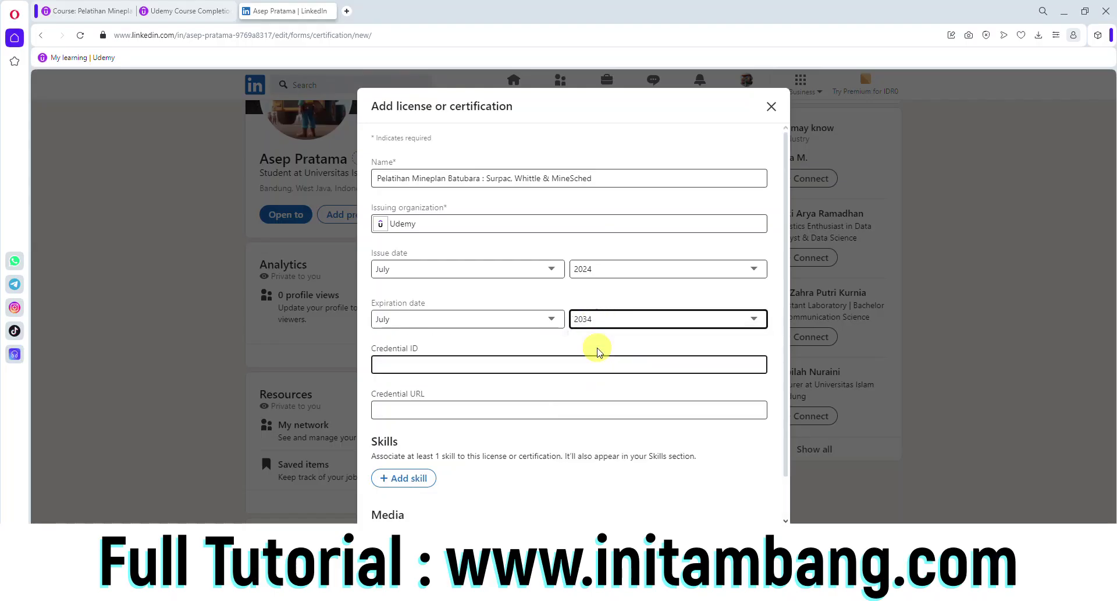
- Copy the certificate number from the Udemy certificate's web address into the certification's credential ID
{"action": "left_click", "coordinate": [173, 12]}
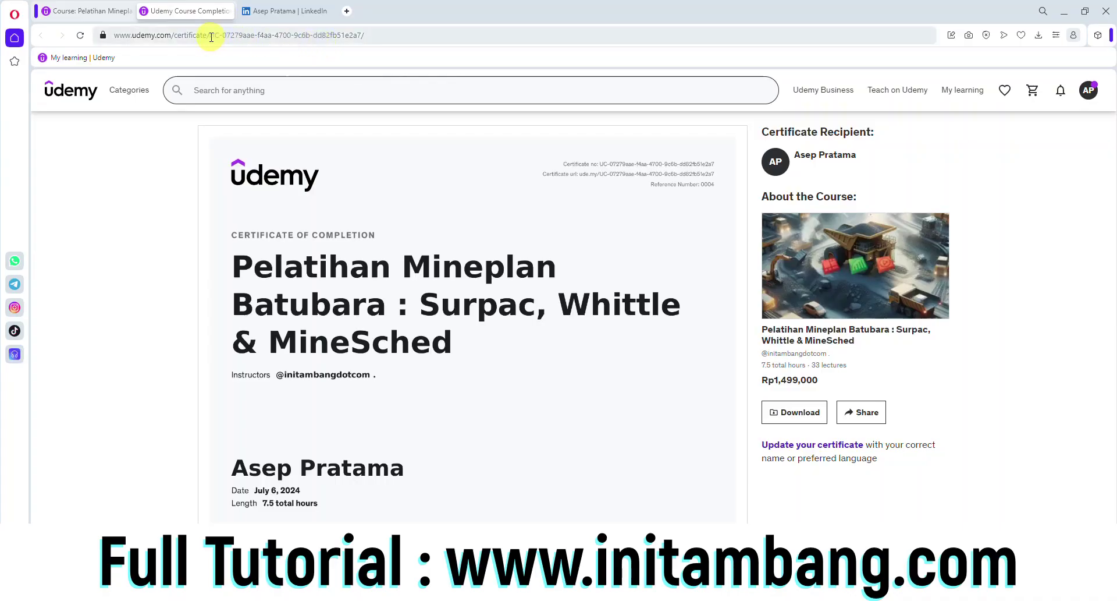
{"action": "left_click_drag", "start_coordinate": [227, 37], "coordinate": [316, 35]}
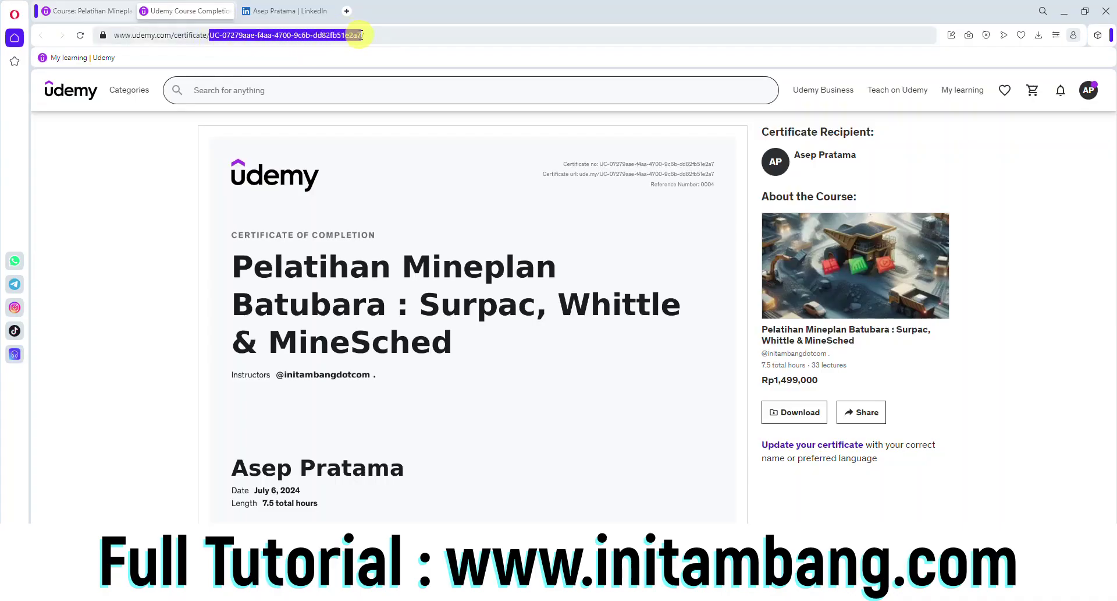
{"action": "left_click", "coordinate": [285, 11]}
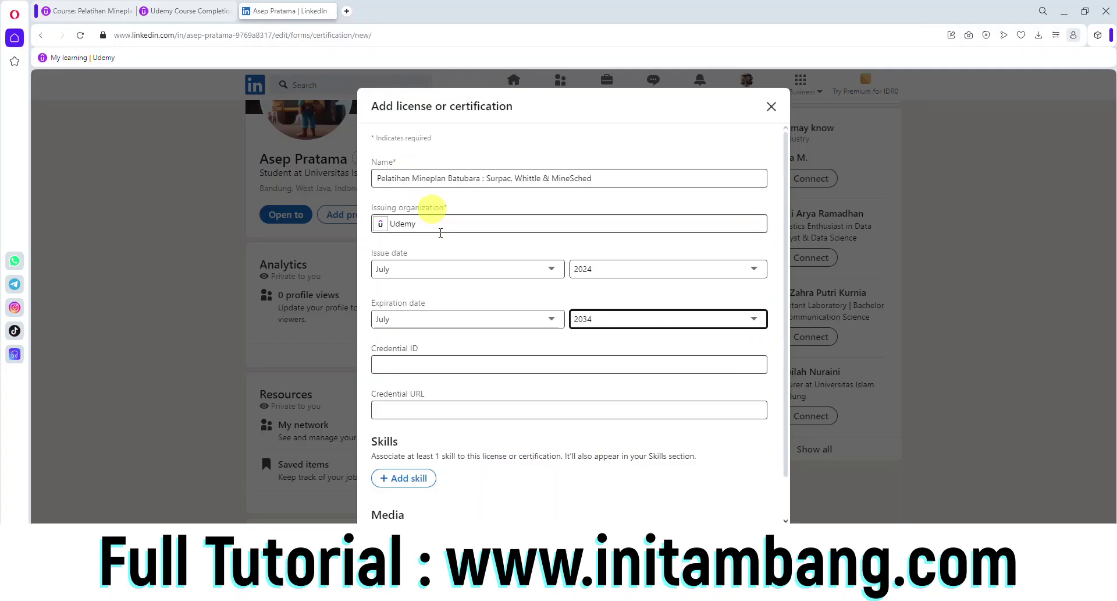
{"action": "left_click", "coordinate": [423, 363]}
{"action": "key", "text": "ctrl+v"}
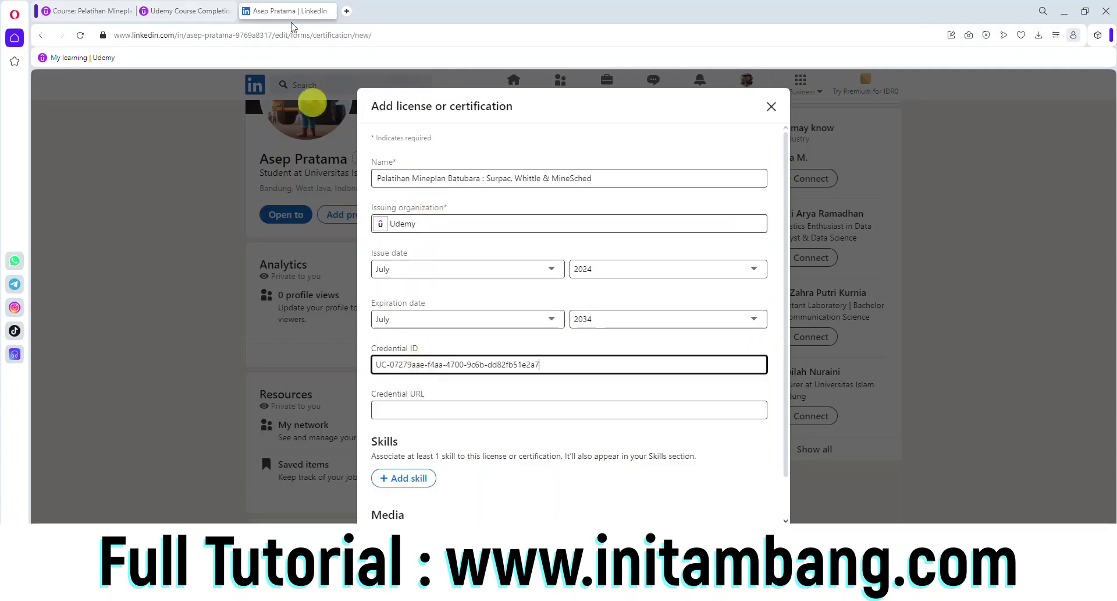
- Copy the full web address of the Udemy certificate into the certification's credential URL
{"action": "left_click", "coordinate": [192, 11]}
{"action": "left_click", "coordinate": [261, 37]}
{"action": "left_click", "coordinate": [260, 37]}
{"action": "key", "text": "ctrl+c"}
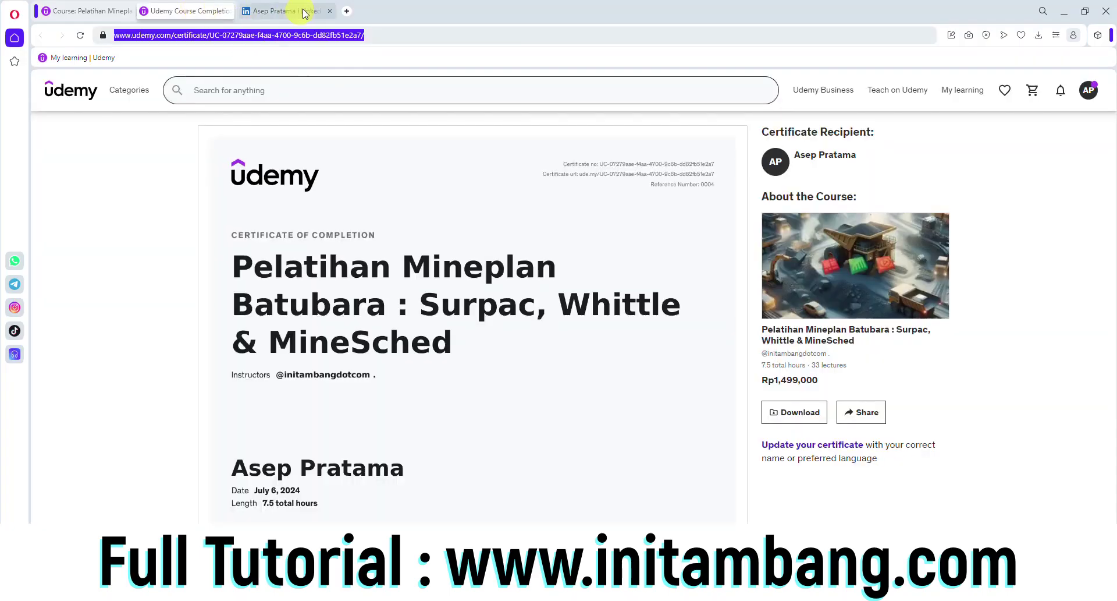
{"action": "left_click", "coordinate": [285, 11]}
{"action": "left_click", "coordinate": [443, 411]}
{"action": "key", "text": "ctrl+v"}
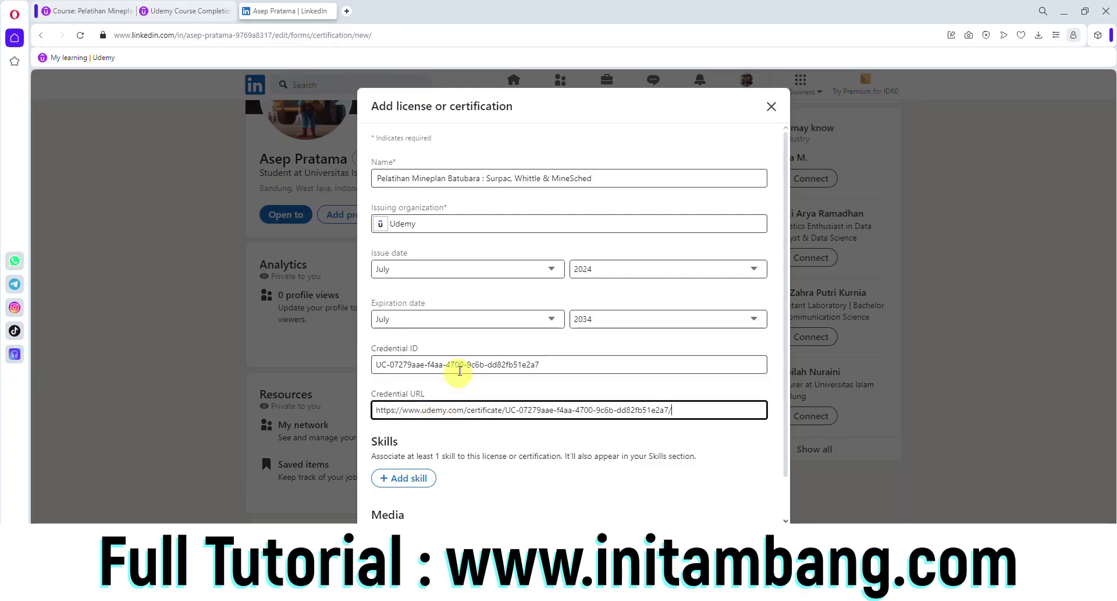
- Associate the skill "Mineplan Coal Mining" with the certification
{"action": "scroll", "coordinate": [439, 416], "scroll_direction": "down", "scroll_amount": 1}
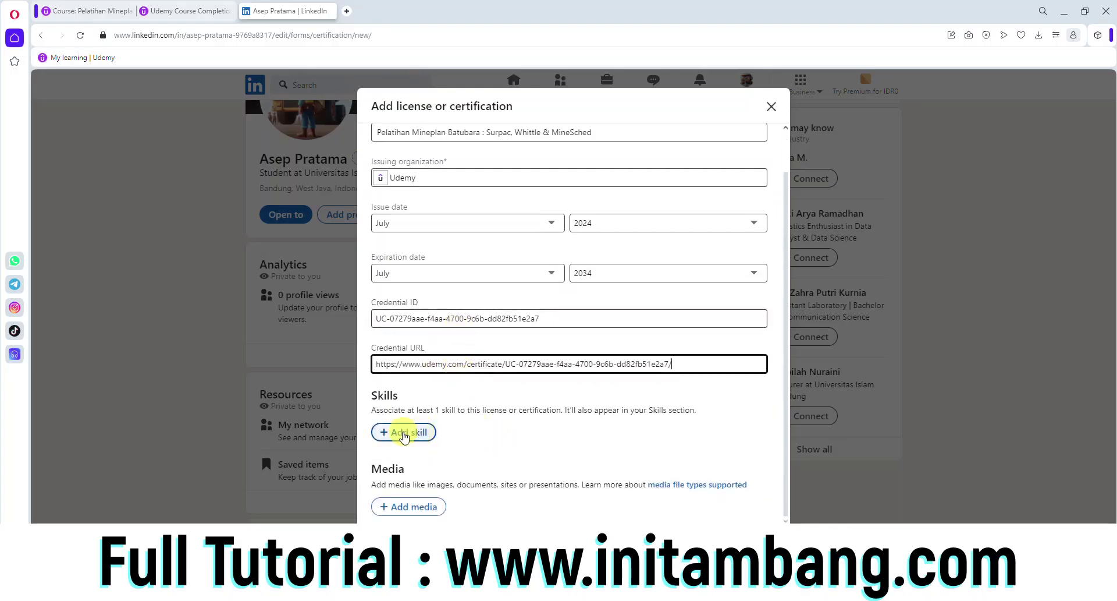
{"action": "left_click", "coordinate": [404, 434]}
{"action": "type", "text": "M"}
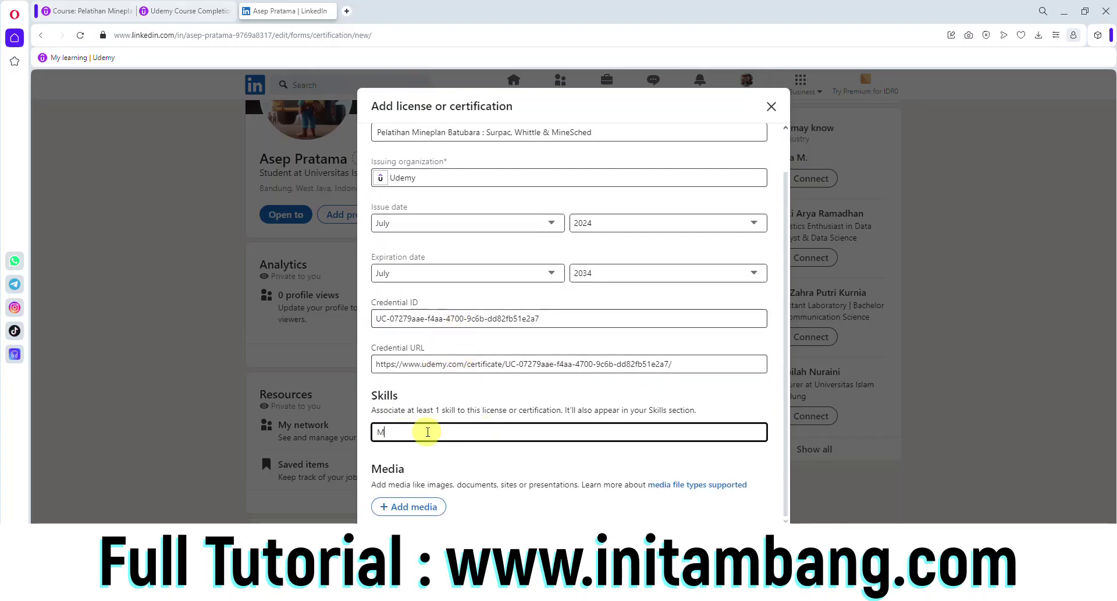
{"action": "type", "text": "ineplan Coal Mining"}
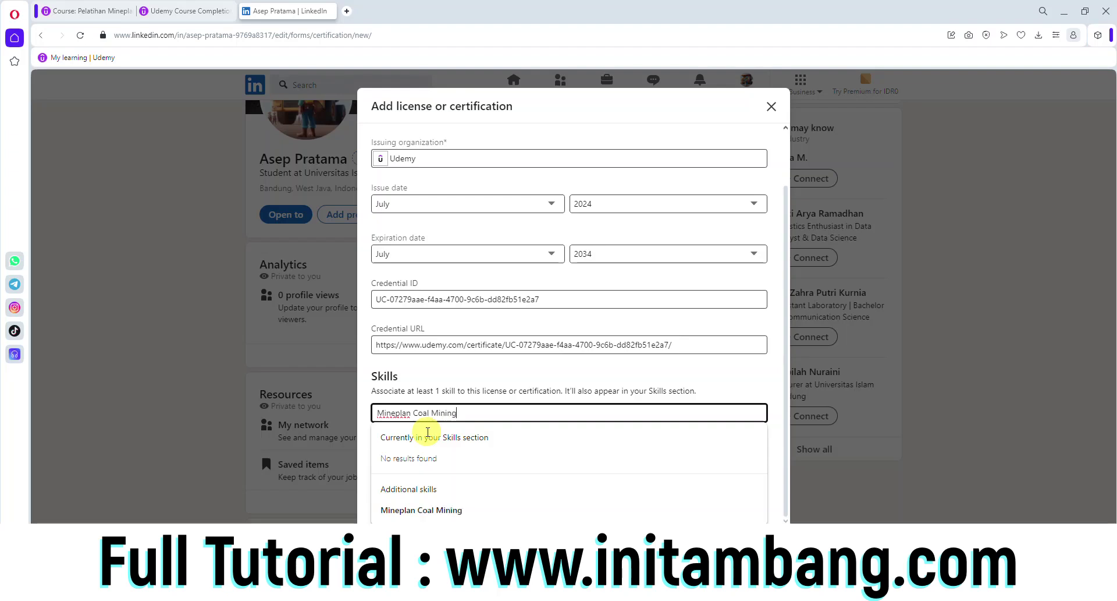
{"action": "key", "text": "Return"}
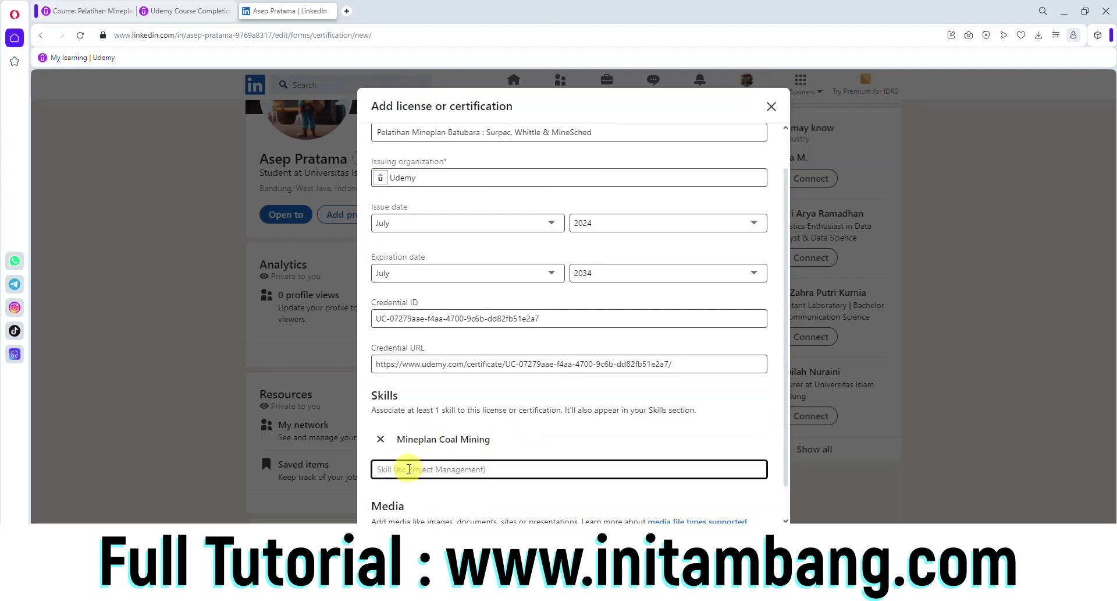
- Add "MineSchedulling Coal Mining" as a second skill and review the filled-in certification form
{"action": "type", "text": "Mines"}
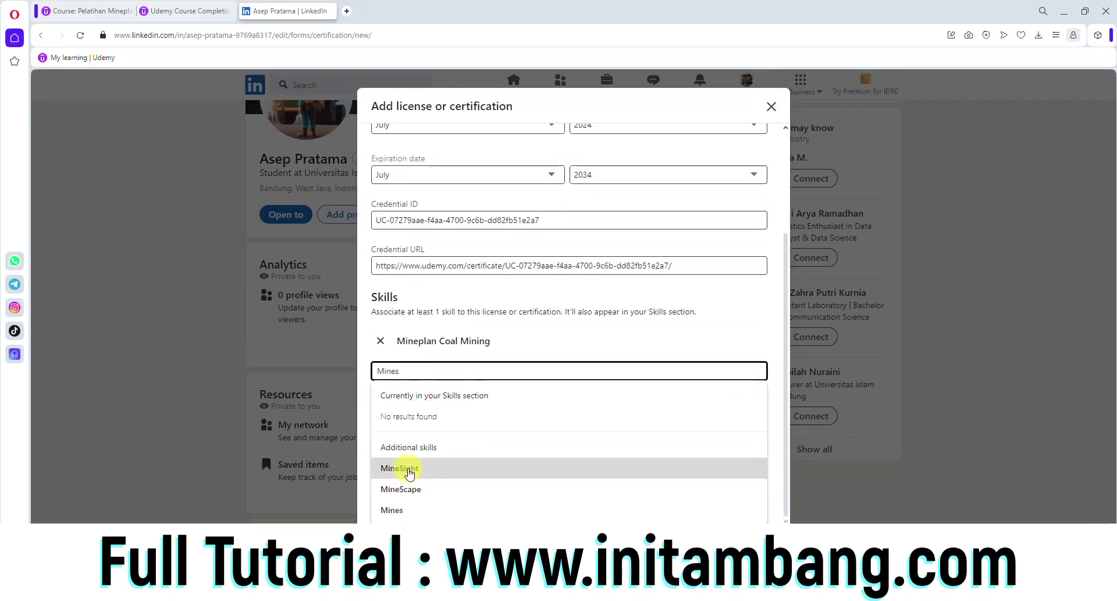
{"action": "key", "text": "BackSpace"}
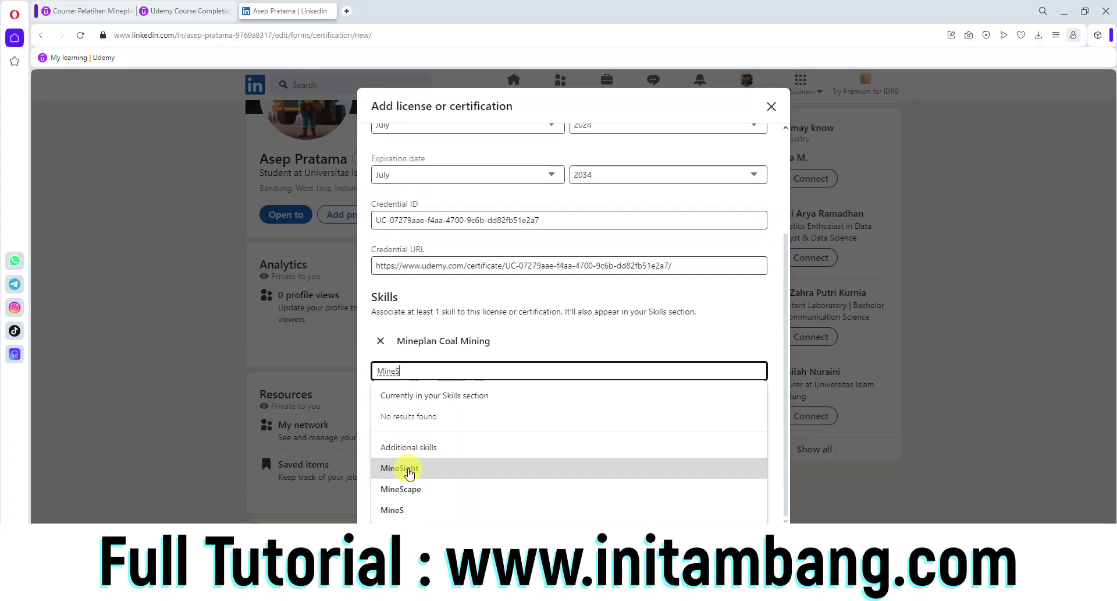
{"action": "type", "text": "Schedulling Coal Mining"}
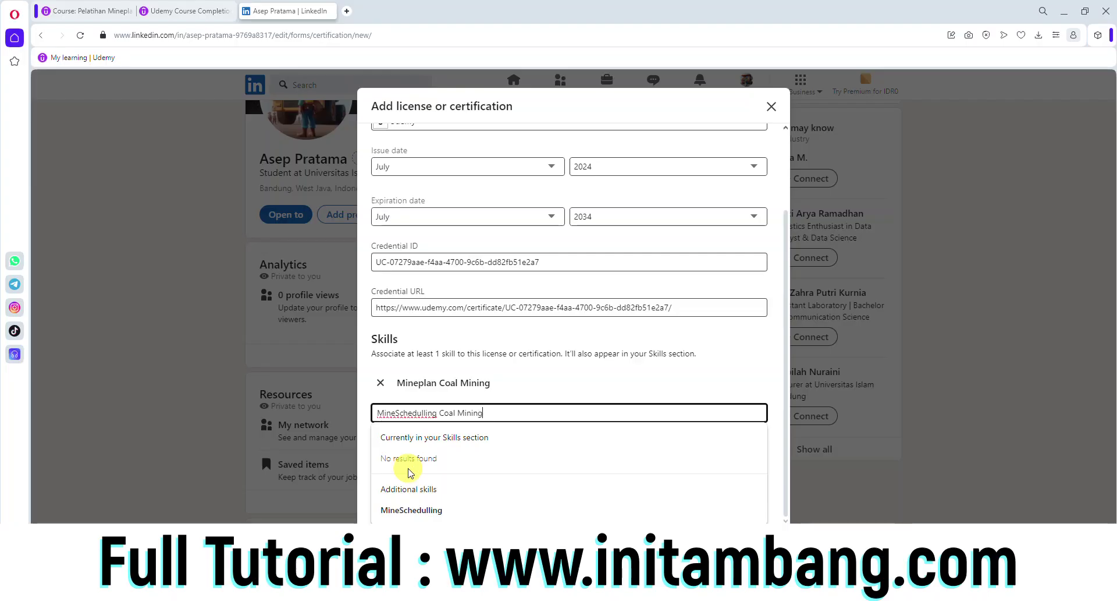
{"action": "key", "text": "Return"}
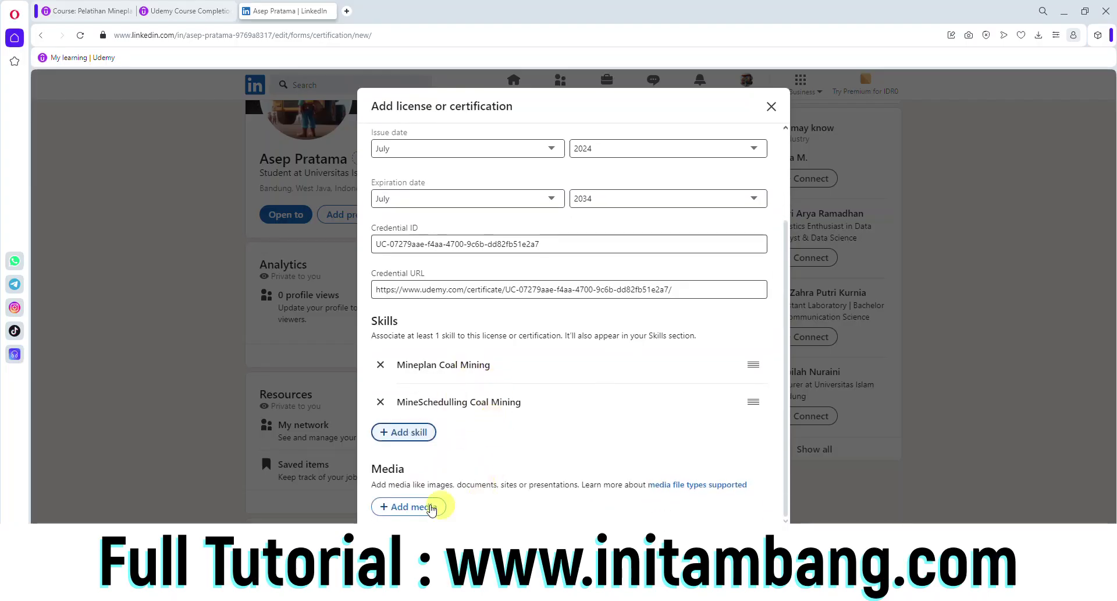
{"action": "scroll", "coordinate": [553, 372], "scroll_direction": "up", "scroll_amount": 2}
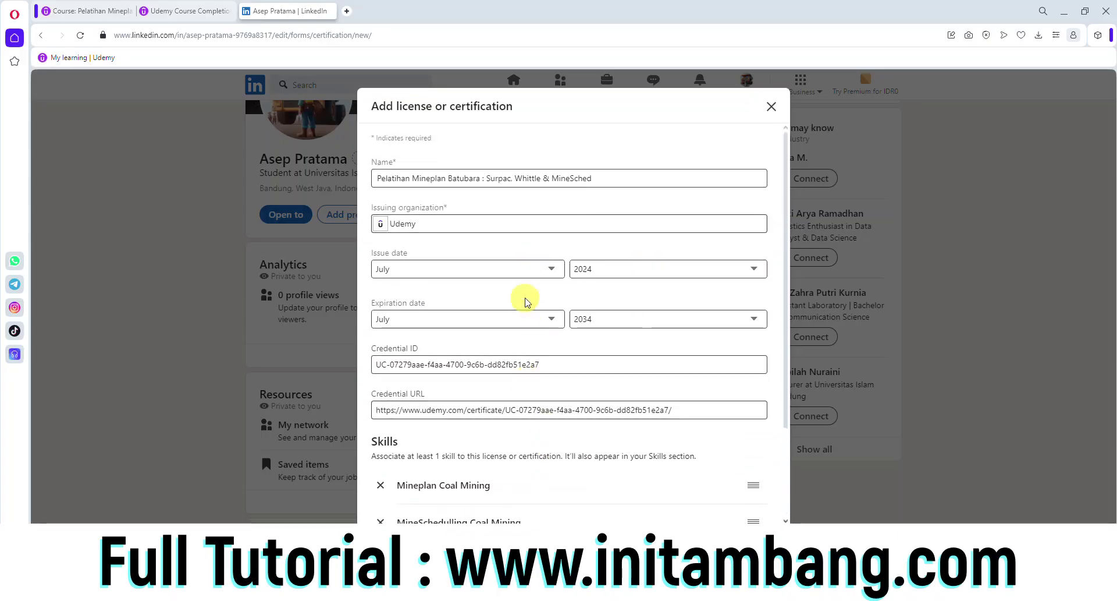
- Save the new certification to the LinkedIn profile and post the suggested update announcing it to the network
{"action": "scroll", "coordinate": [536, 277], "scroll_direction": "down", "scroll_amount": 2}
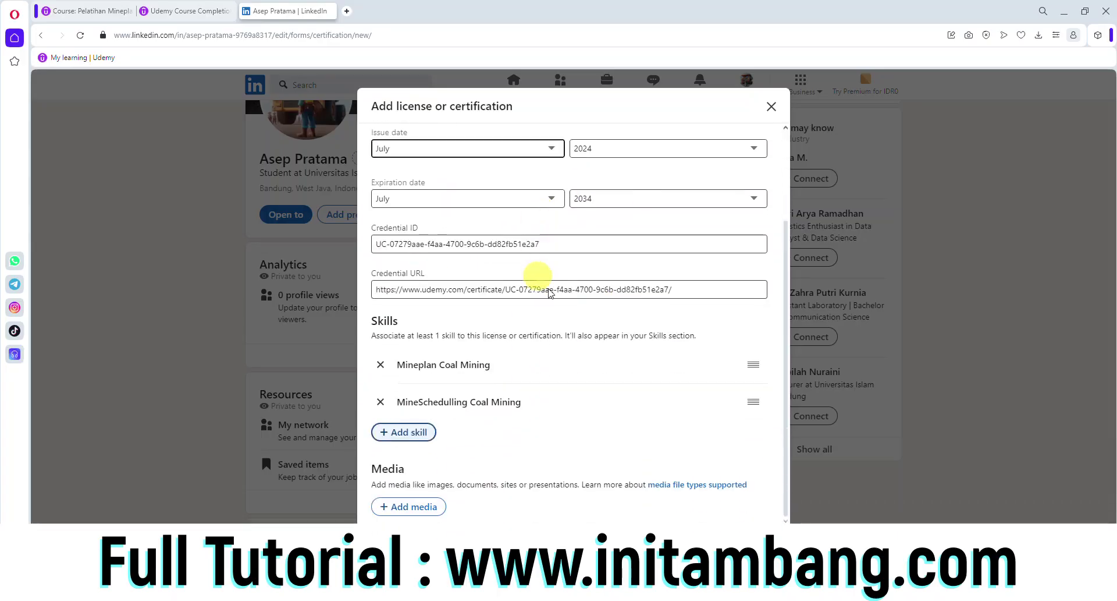
{"action": "left_click", "coordinate": [761, 540]}
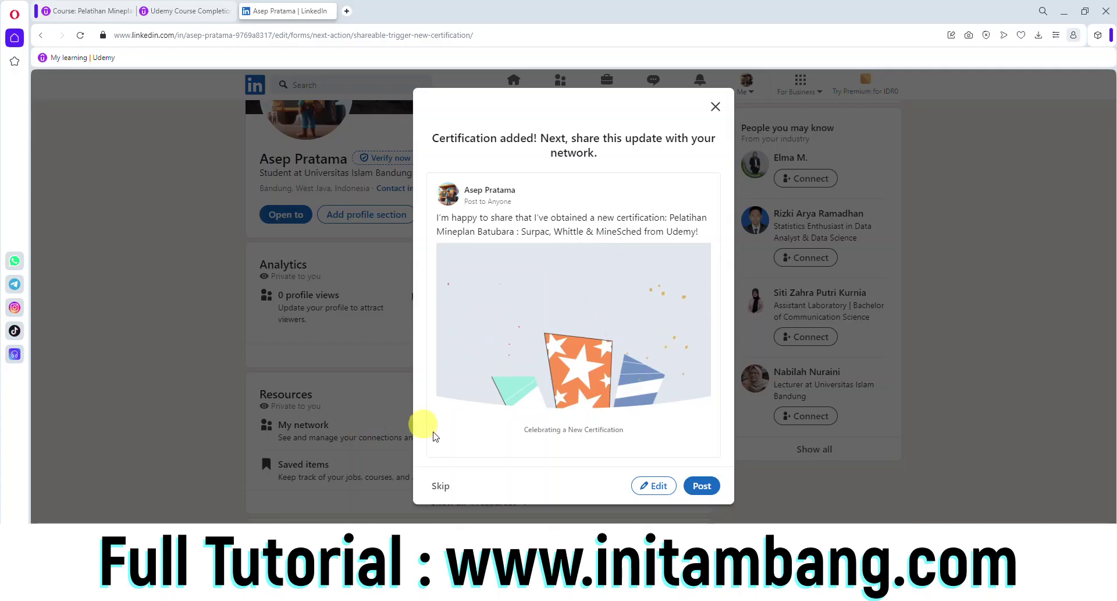
{"action": "left_click", "coordinate": [702, 485]}
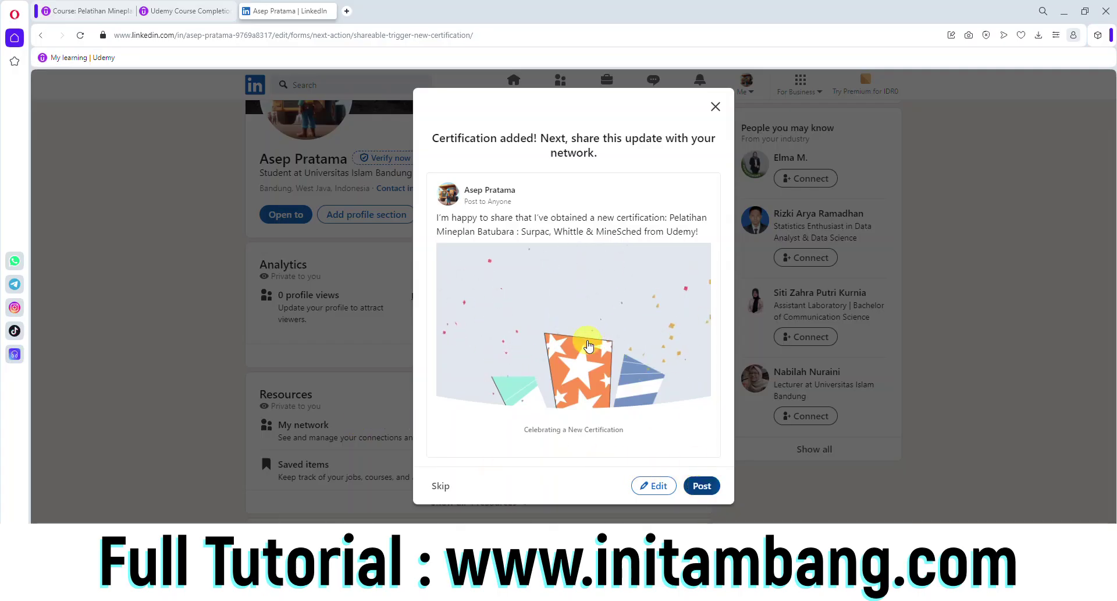
- Examine the whole profile page, down to the new entry under Licenses & certifications
{"action": "scroll", "coordinate": [424, 392], "scroll_direction": "down", "scroll_amount": 4}
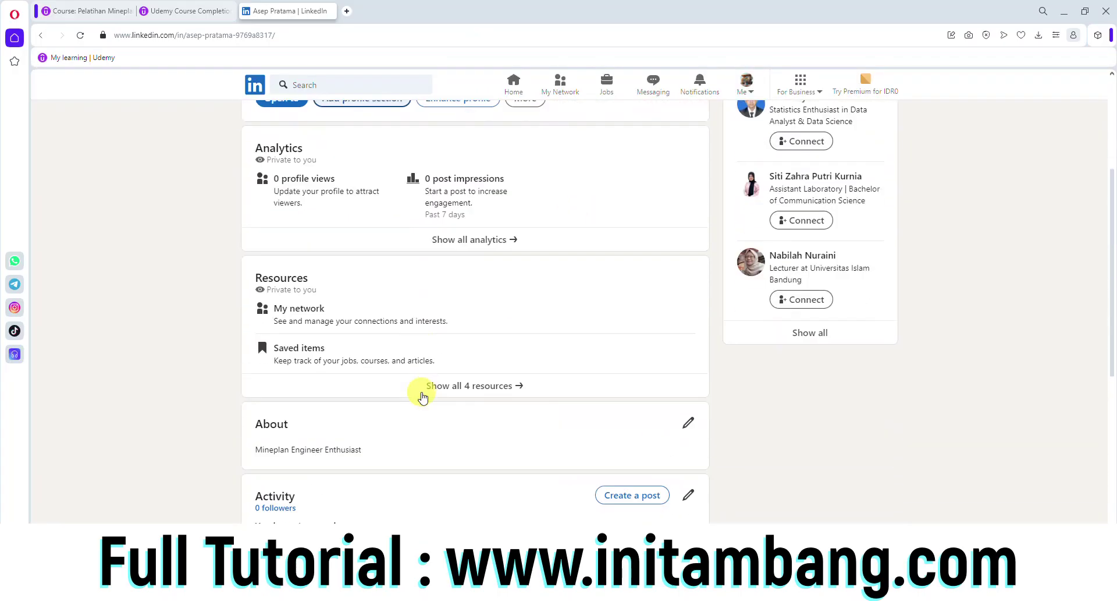
{"action": "scroll", "coordinate": [420, 393], "scroll_direction": "up", "scroll_amount": 4}
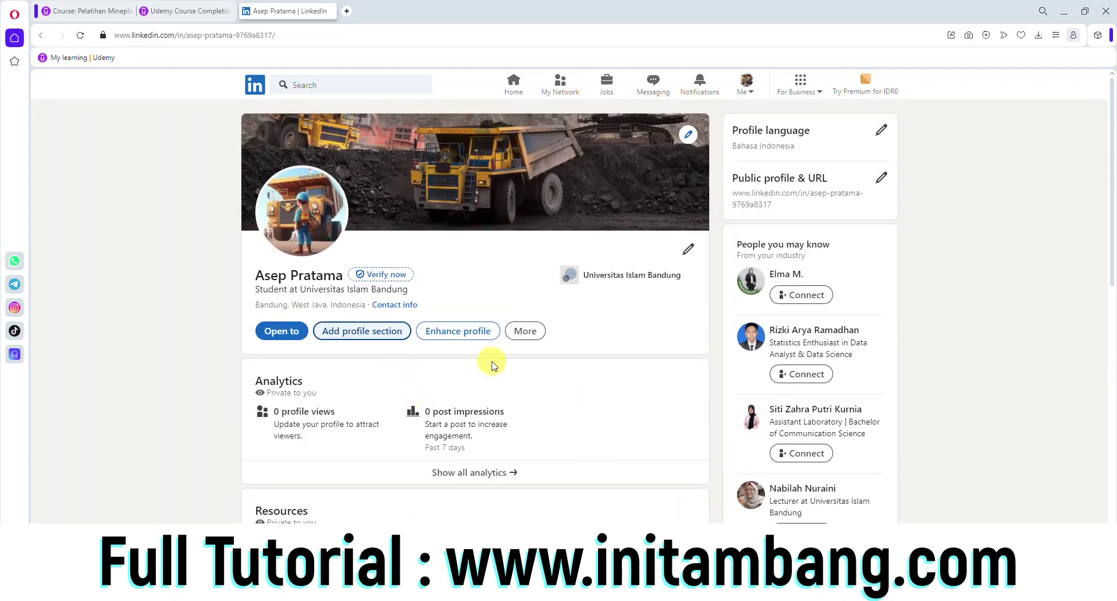
{"action": "scroll", "coordinate": [265, 326], "scroll_direction": "down", "scroll_amount": 4}
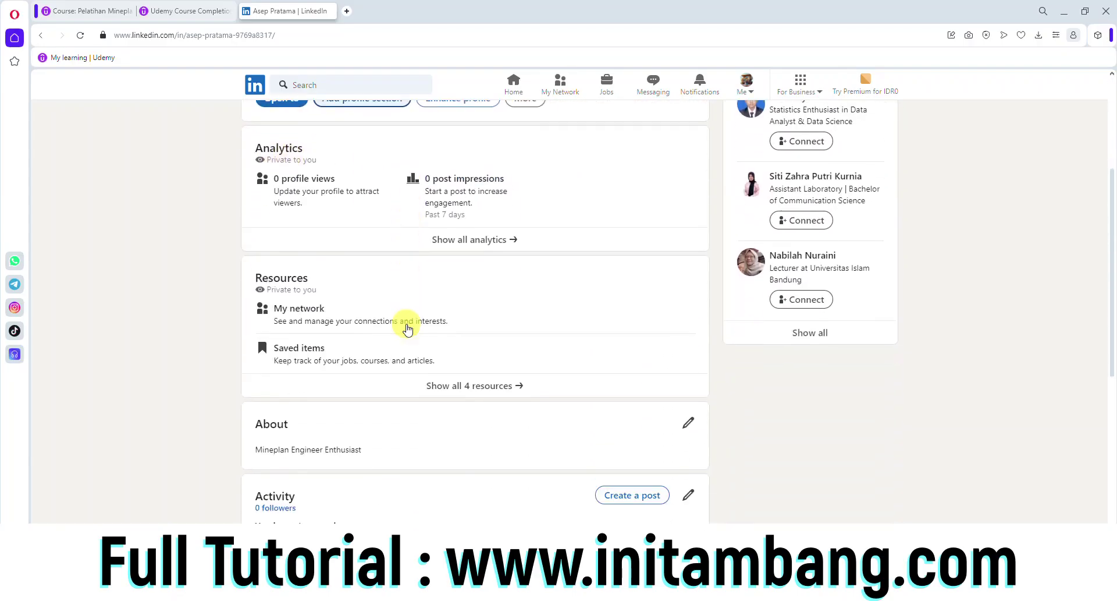
{"action": "scroll", "coordinate": [407, 329], "scroll_direction": "down", "scroll_amount": 7}
{"action": "scroll", "coordinate": [408, 328], "scroll_direction": "up", "scroll_amount": 11}
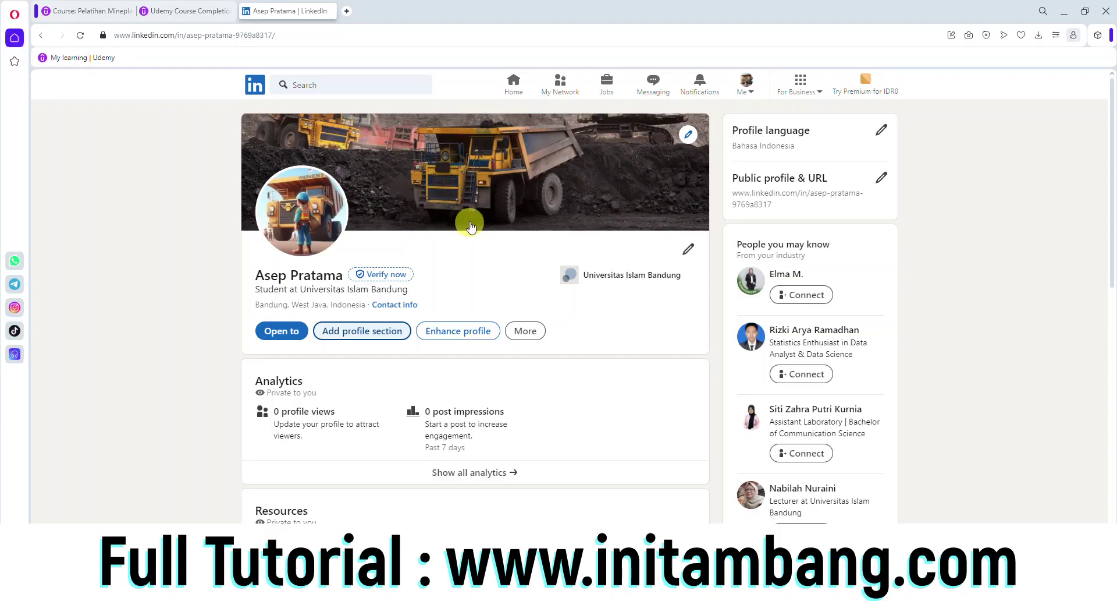
{"action": "scroll", "coordinate": [456, 200], "scroll_direction": "down", "scroll_amount": 10}
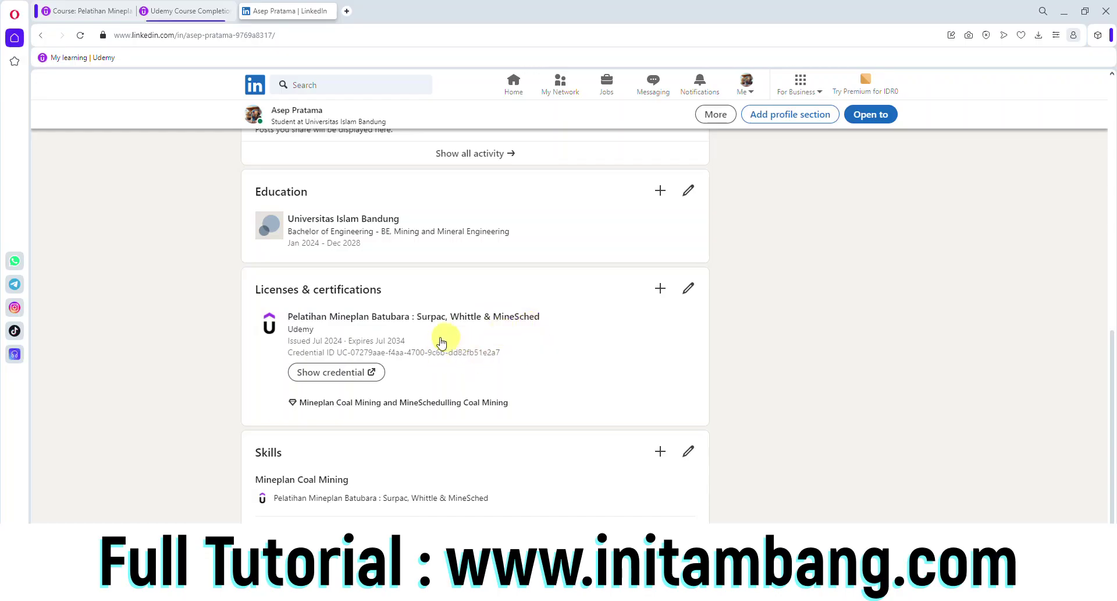
- View the Udemy certificate through the new certification's credential link, and return to the profile's Licenses & certifications entry
{"action": "left_click", "coordinate": [350, 374]}
{"action": "left_click", "coordinate": [393, 14]}
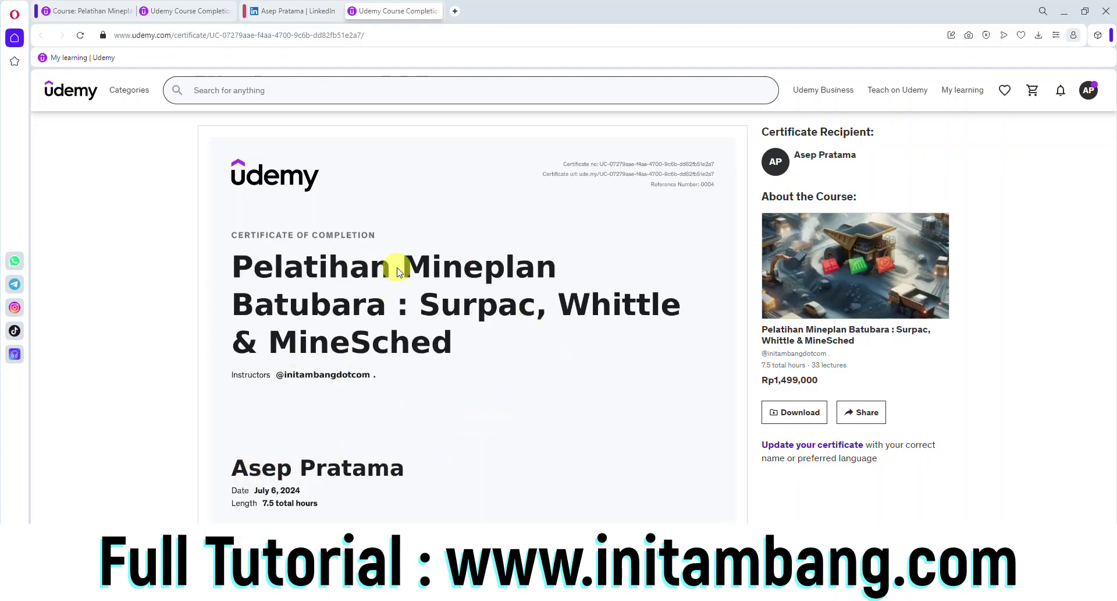
{"action": "key", "text": "ctrl+shift+Tab"}
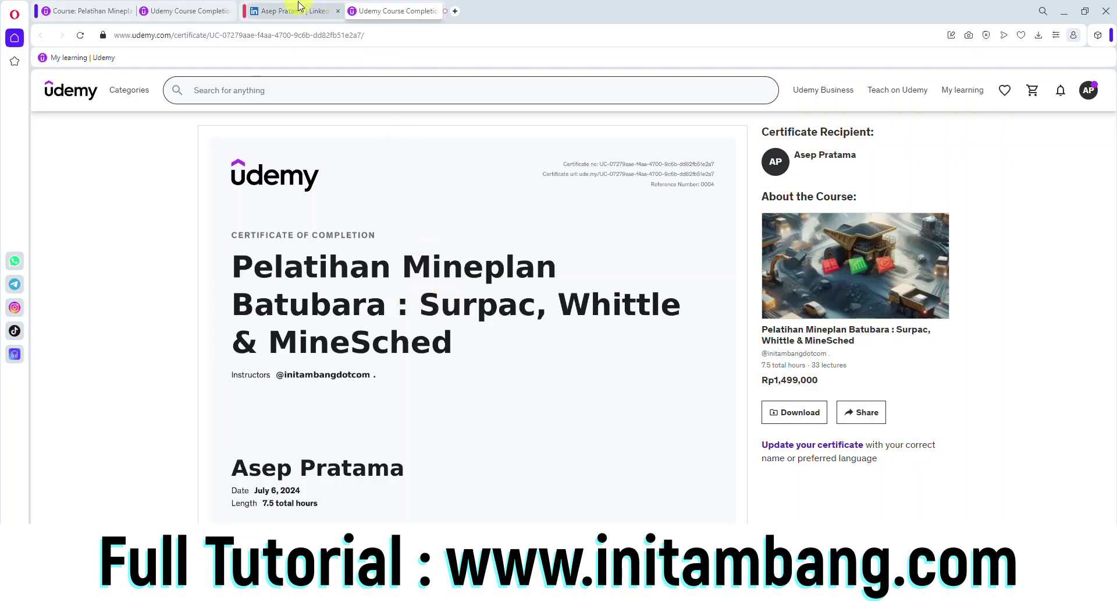
{"action": "scroll", "coordinate": [369, 277], "scroll_direction": "down", "scroll_amount": 2}
{"action": "scroll", "coordinate": [369, 277], "scroll_direction": "up", "scroll_amount": 5}
{"action": "scroll", "coordinate": [368, 277], "scroll_direction": "down", "scroll_amount": 2}
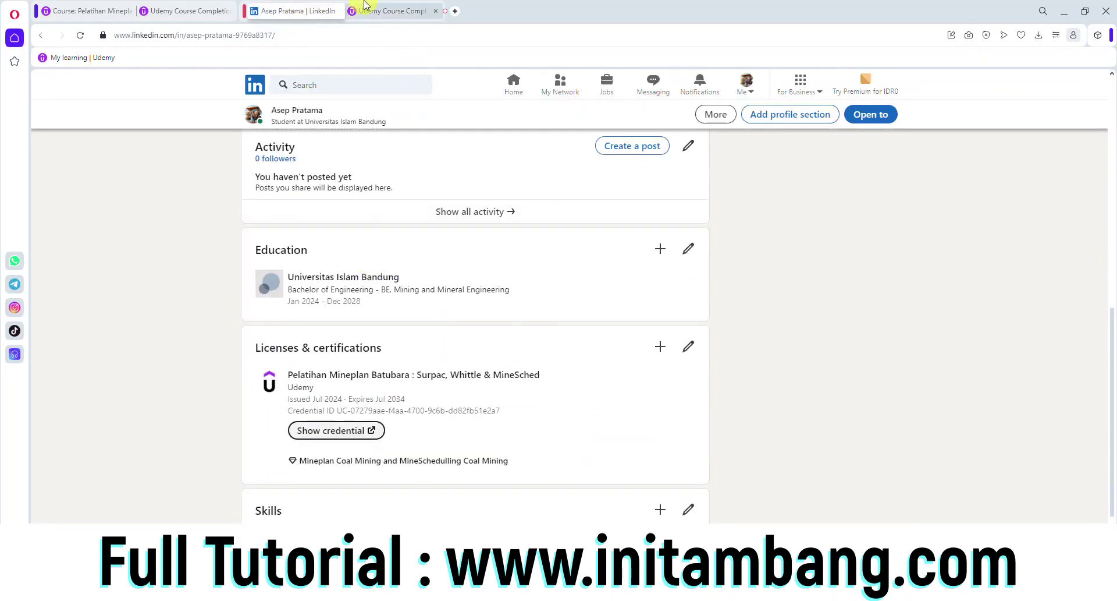
- Go back to the Udemy certificate, check the formats offered for its download, and dismiss the choice
{"action": "left_click", "coordinate": [367, 10]}
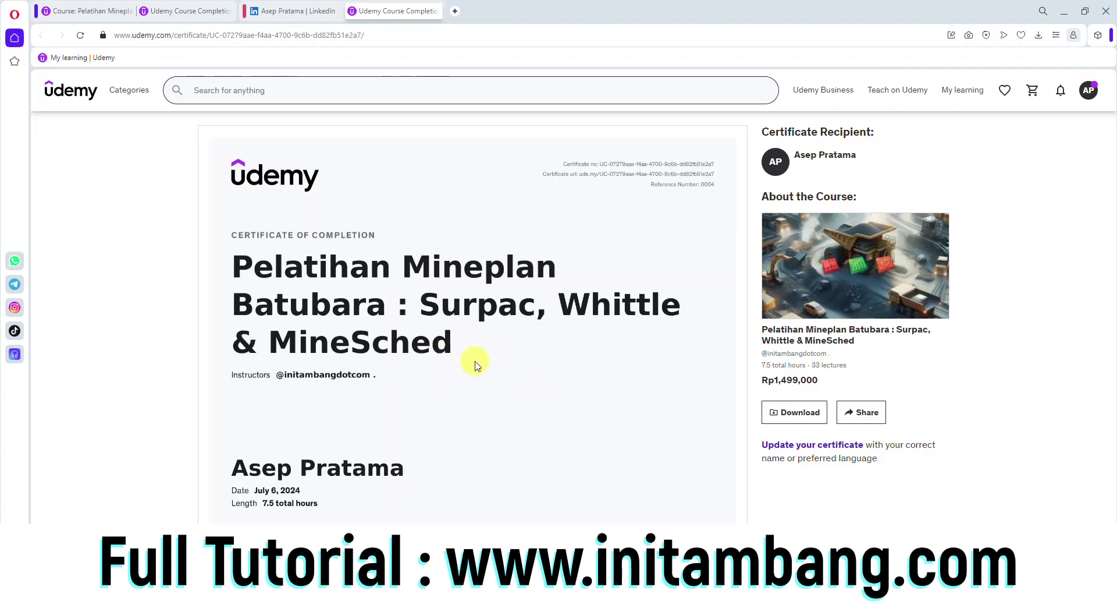
{"action": "left_click", "coordinate": [810, 416]}
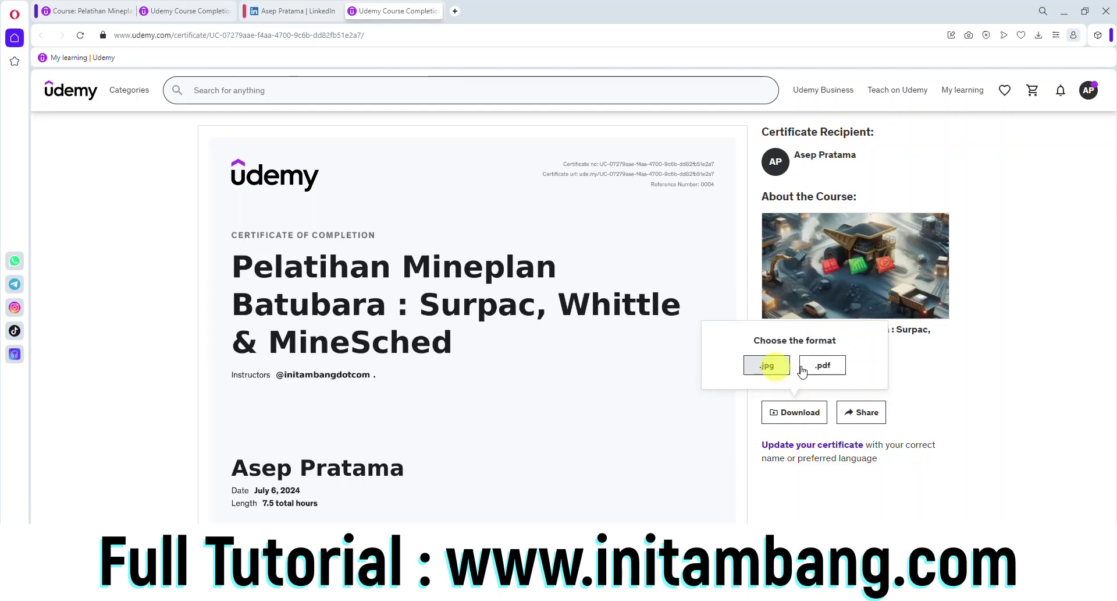
{"action": "left_click", "coordinate": [818, 502]}
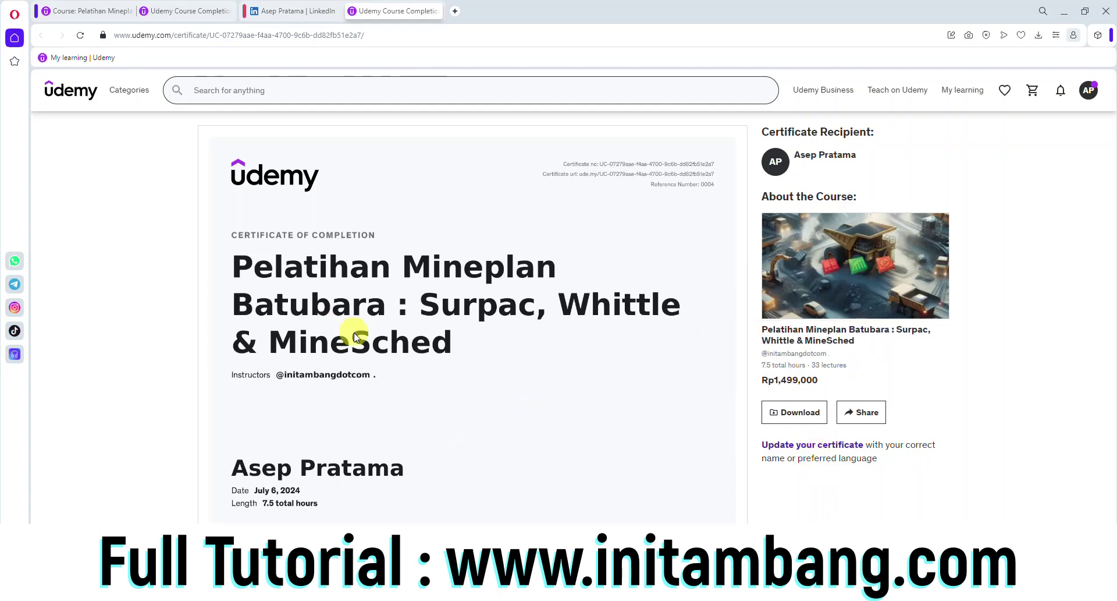